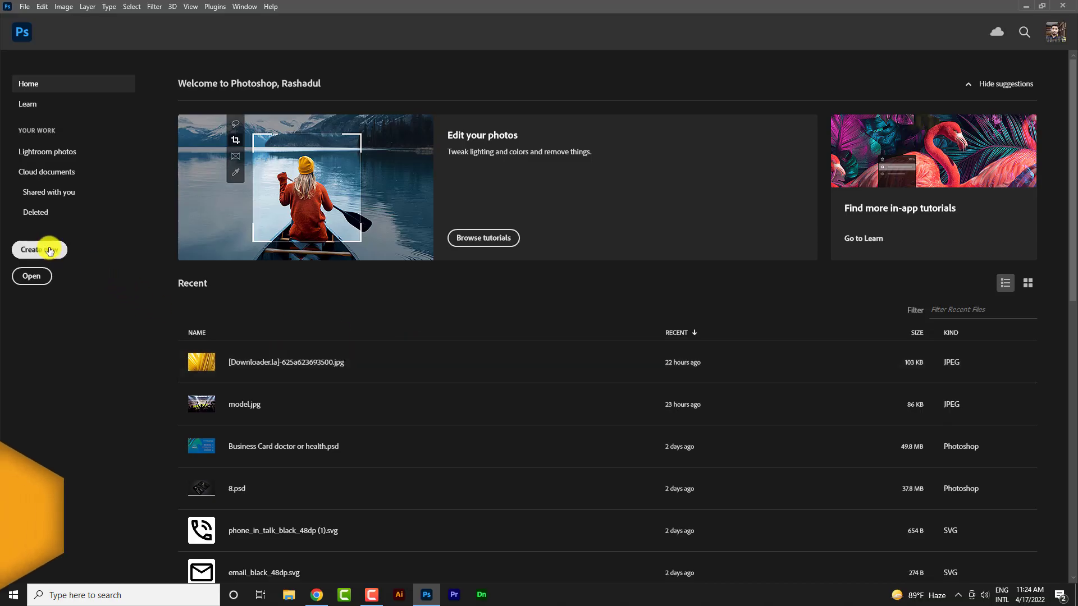
- Start a new 851 × 315 px document preset named 'Facebook Cover Design'
click(43, 249)
click(802, 156)
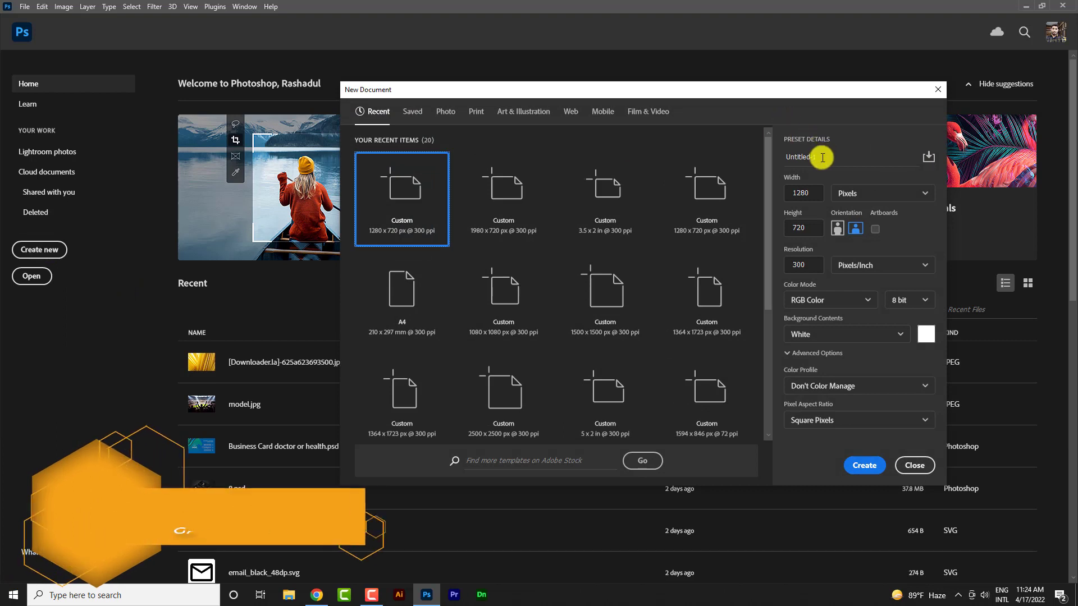
text(Facebo)
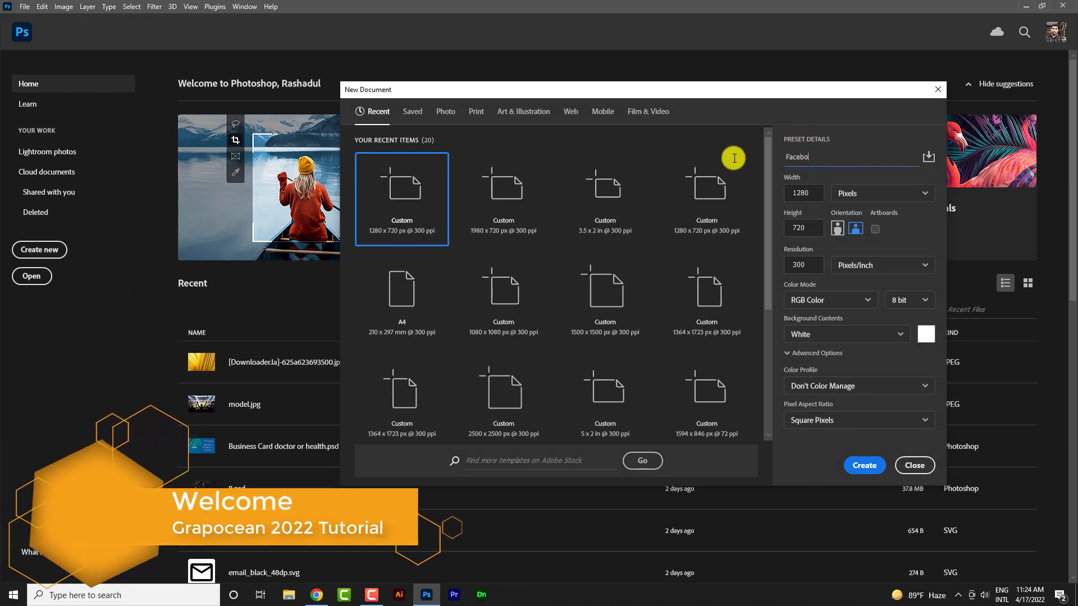
text(ok Cover)
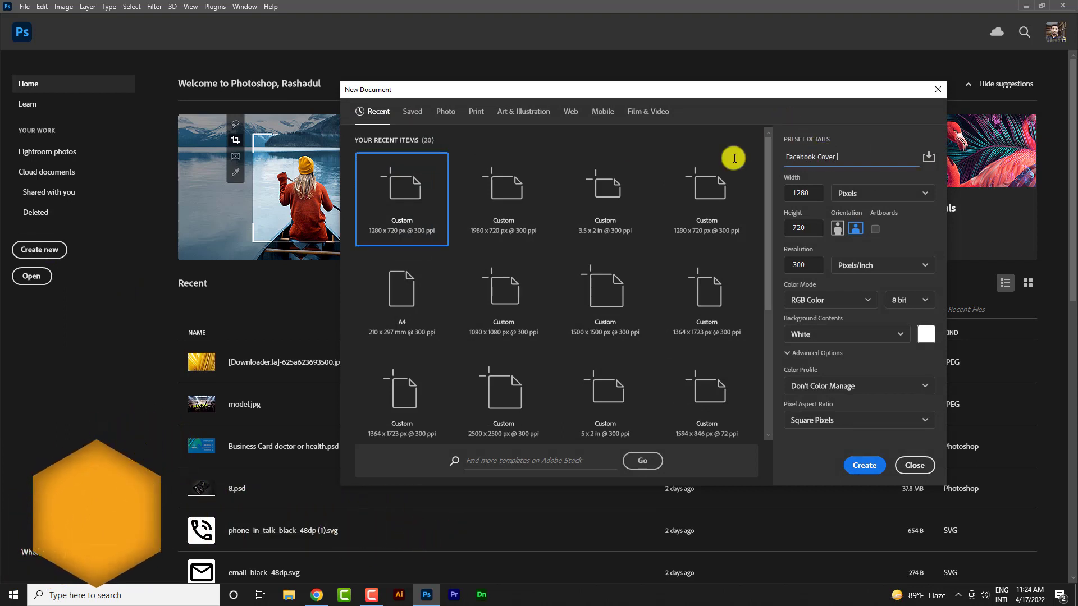
text( Design)
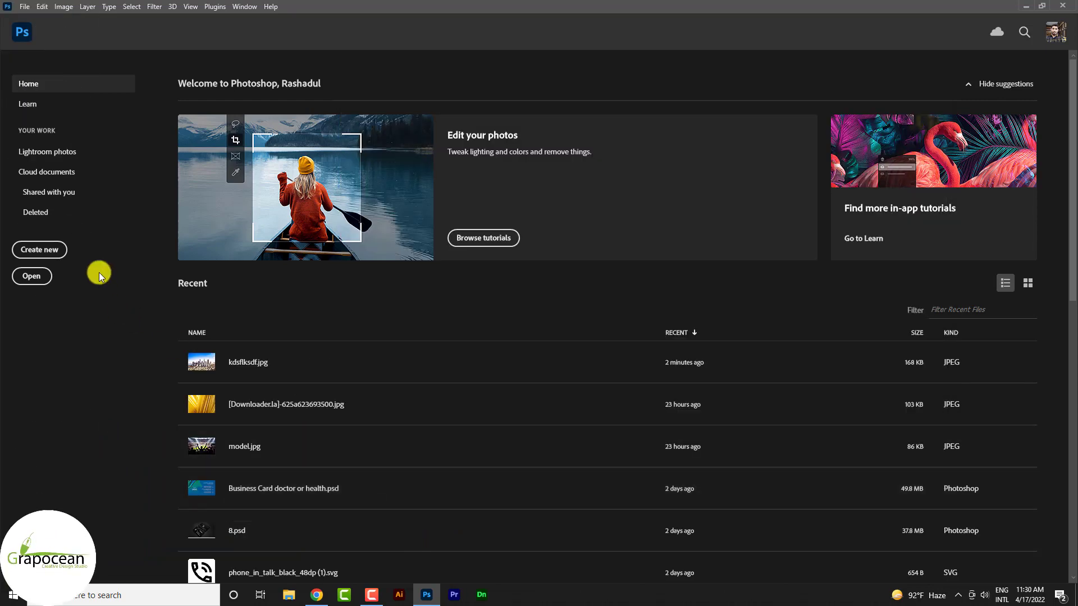
click(52, 249)
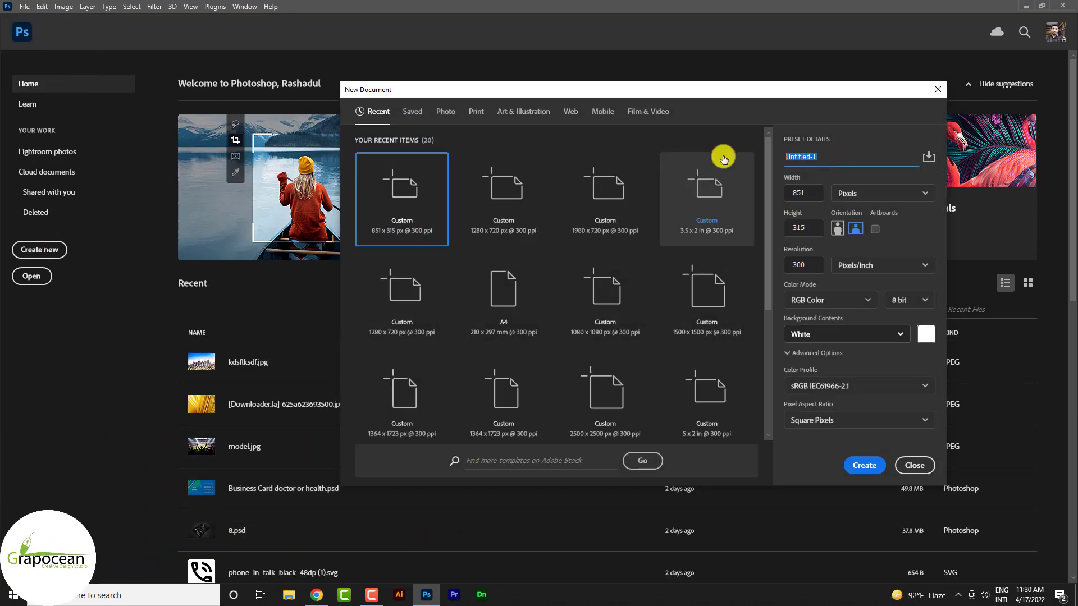
text(Facebook Co)
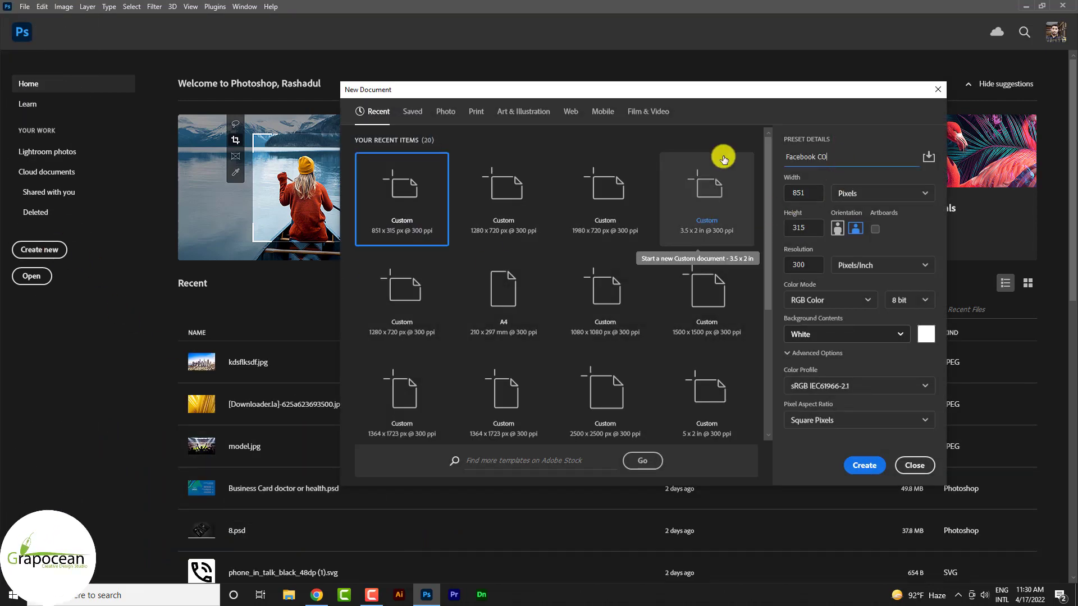
text(ver Desig)
text(n)
- Create the 851 × 315 cover document and open the city skyline image
click(863, 465)
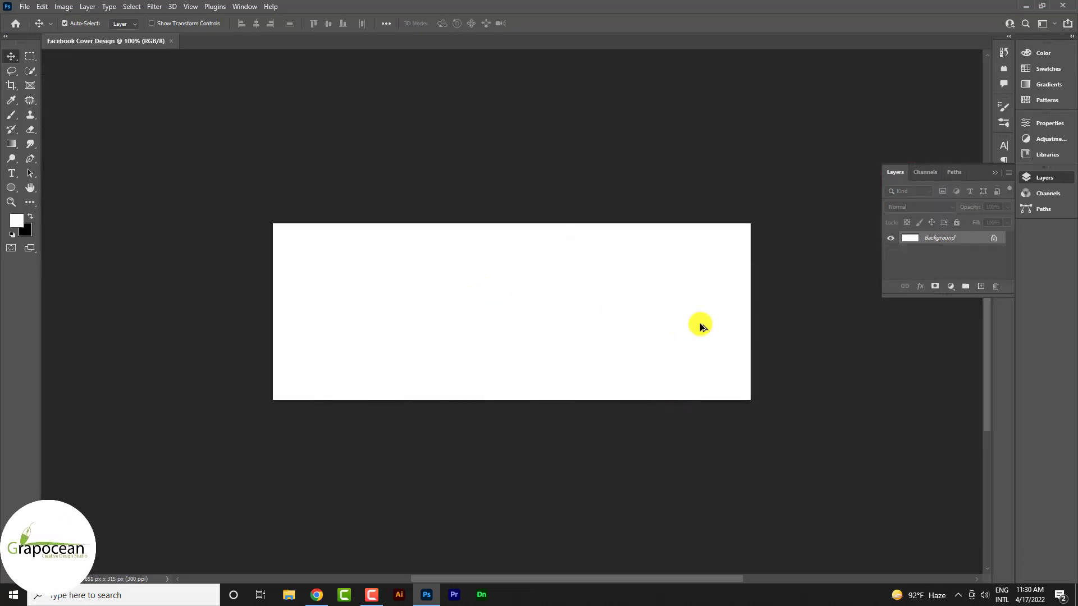
click(24, 6)
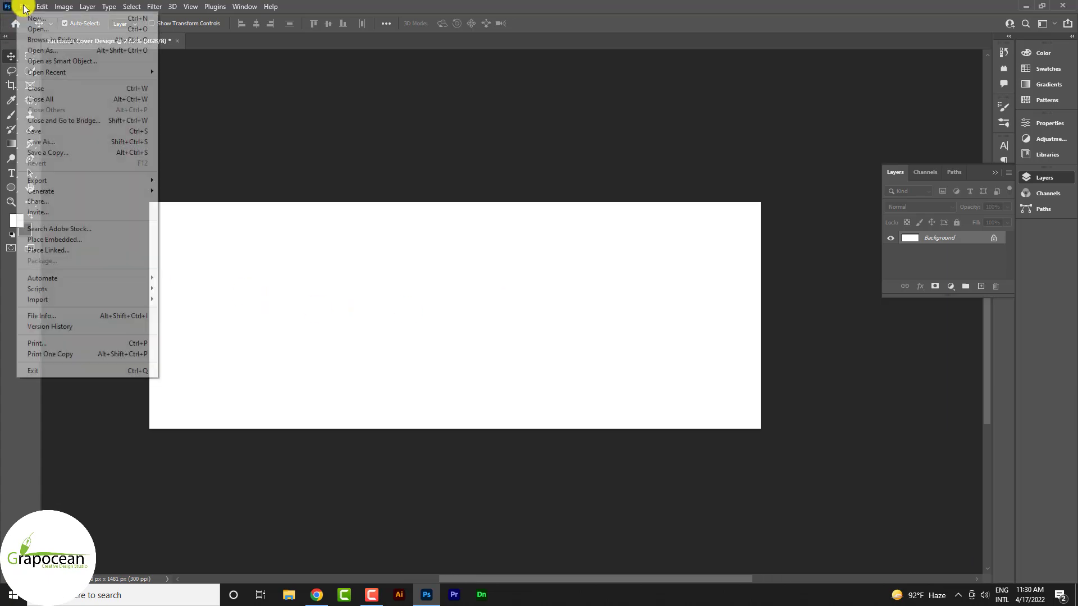
click(28, 25)
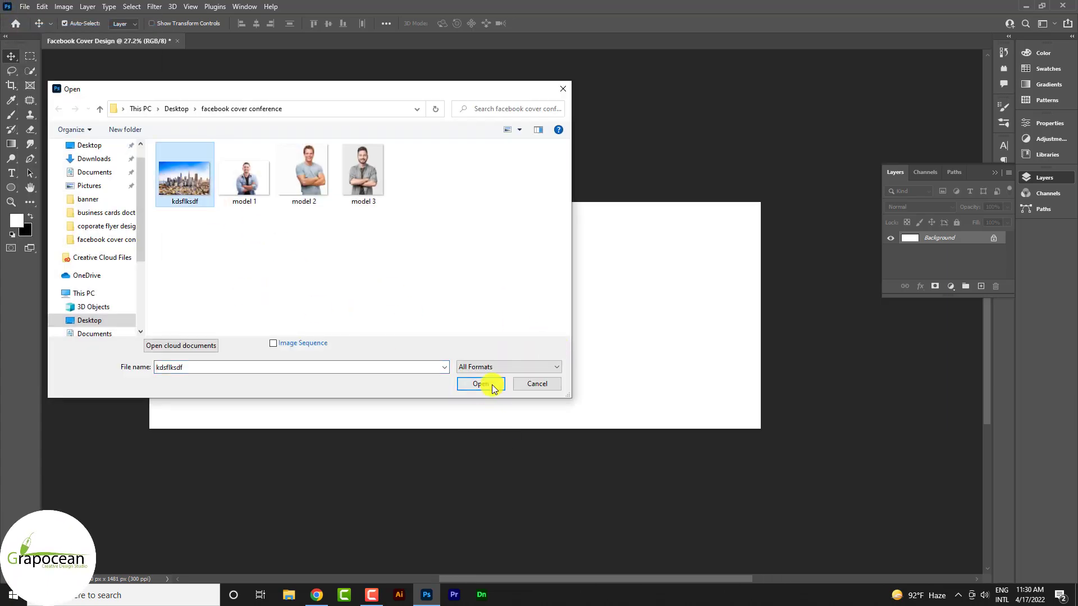
click(494, 389)
click(993, 240)
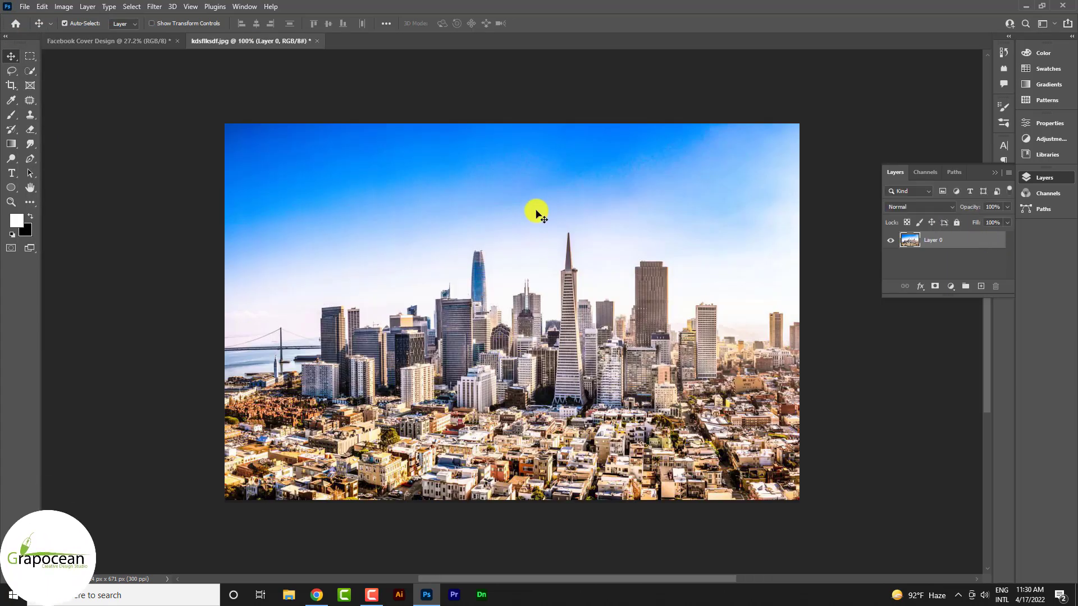
- Place the city skyline into the cover, enlarged to about 243% and nudged slightly left
mouse_move(536, 213)
mouse_down()
mouse_move(150, 48)
mouse_move(440, 308)
mouse_move(474, 353)
mouse_move(629, 438)
mouse_up()
key(ctrl+t)
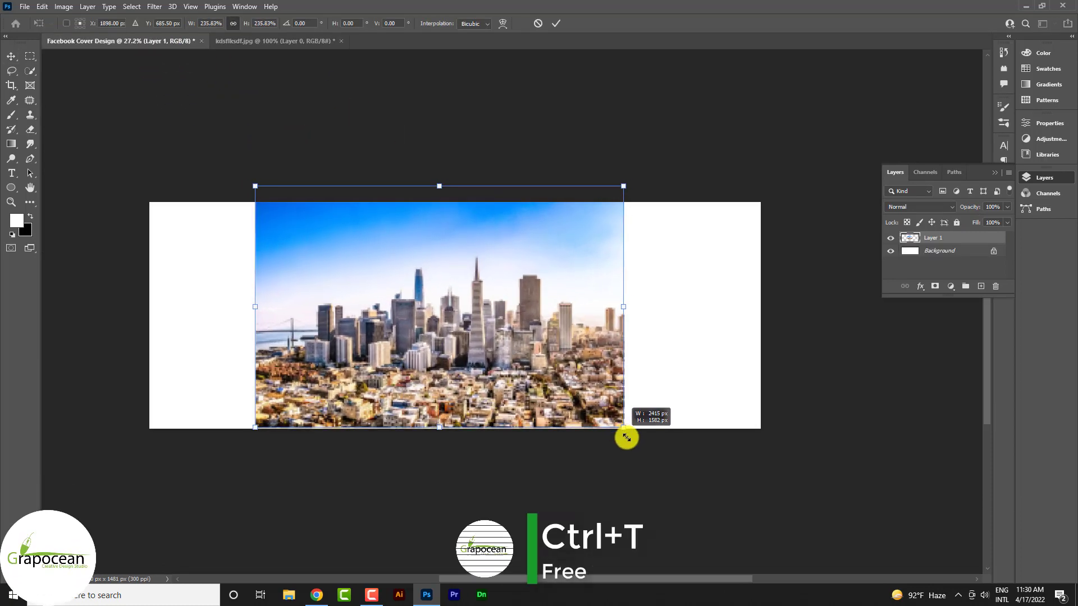
mouse_move(478, 389)
mouse_down()
mouse_move(478, 368)
mouse_move(481, 379)
mouse_up()
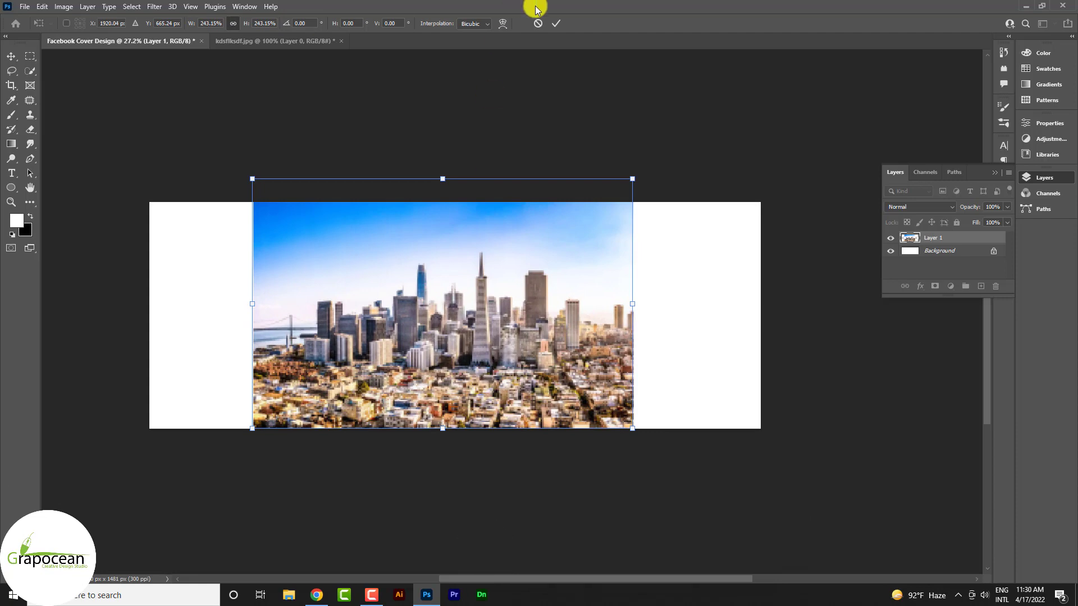
click(555, 25)
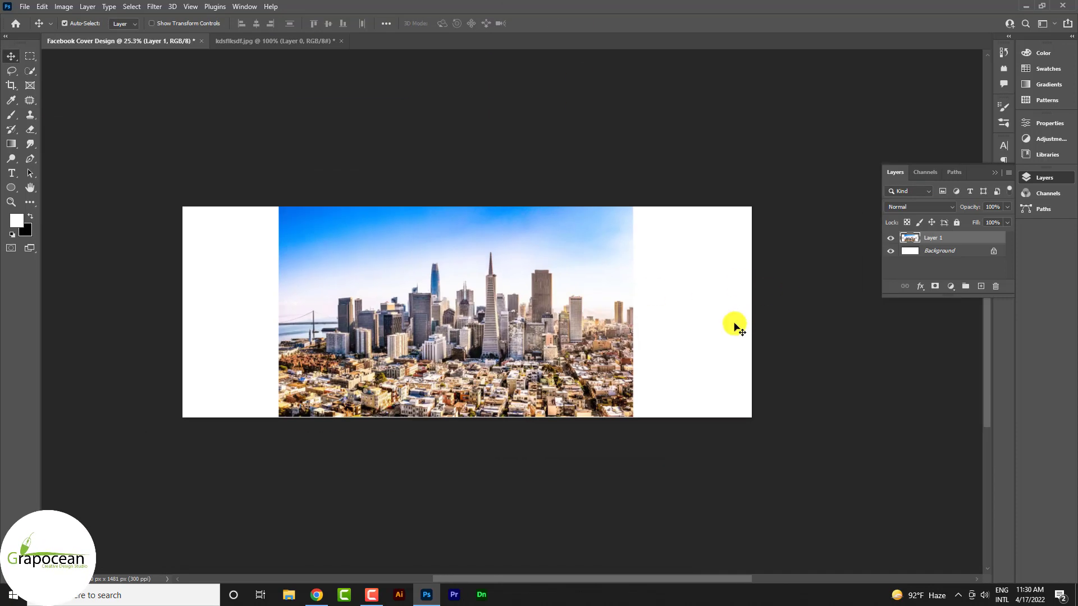
drag(565, 338, 560, 335)
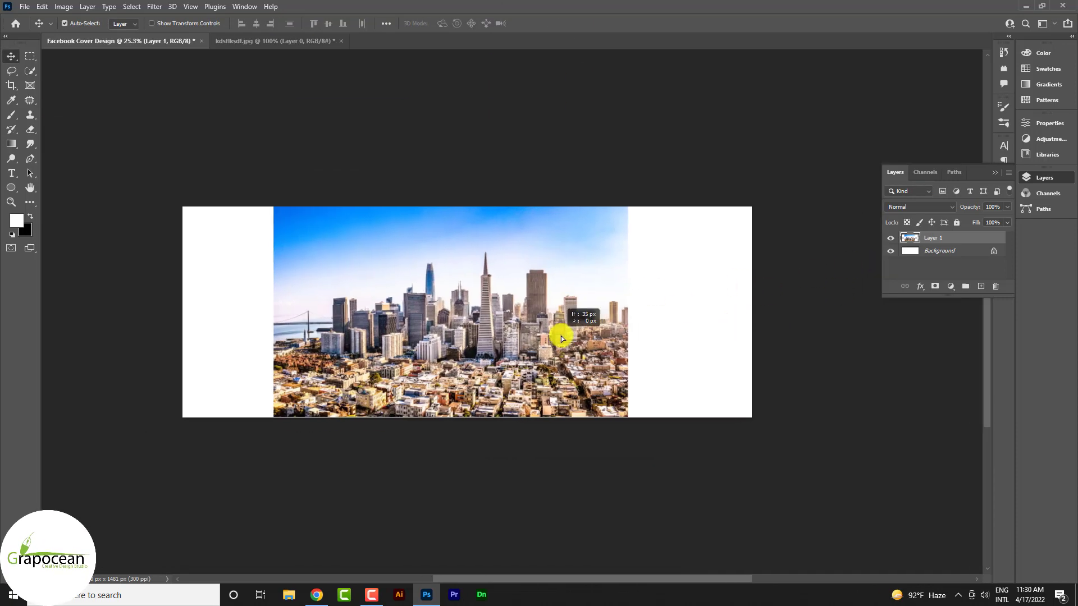
click(952, 286)
- Add a Solid Color fill layer in dark navy #161223
click(974, 302)
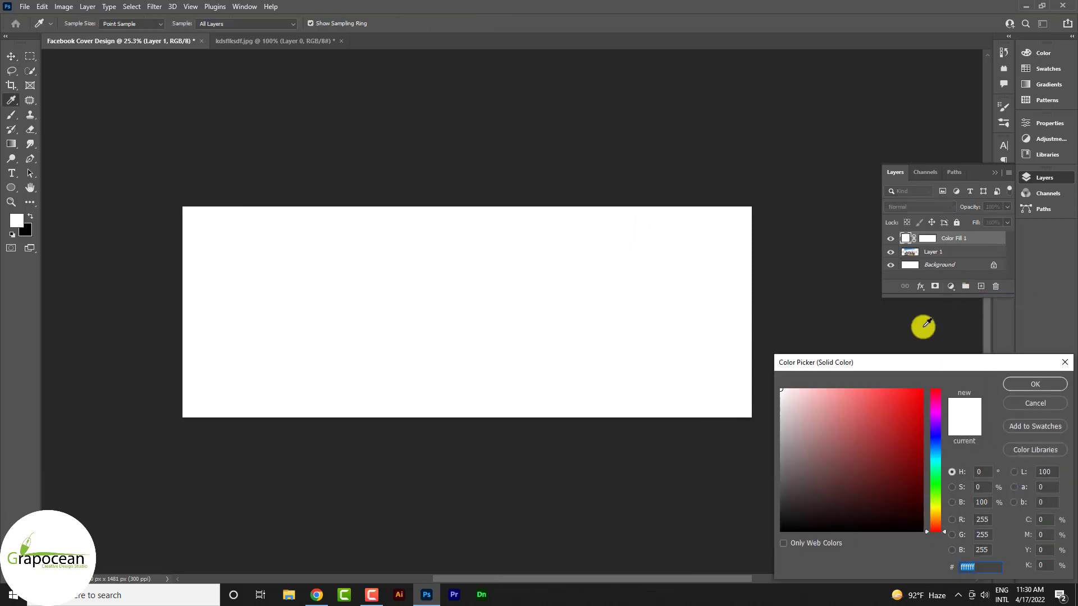
drag(929, 531, 941, 431)
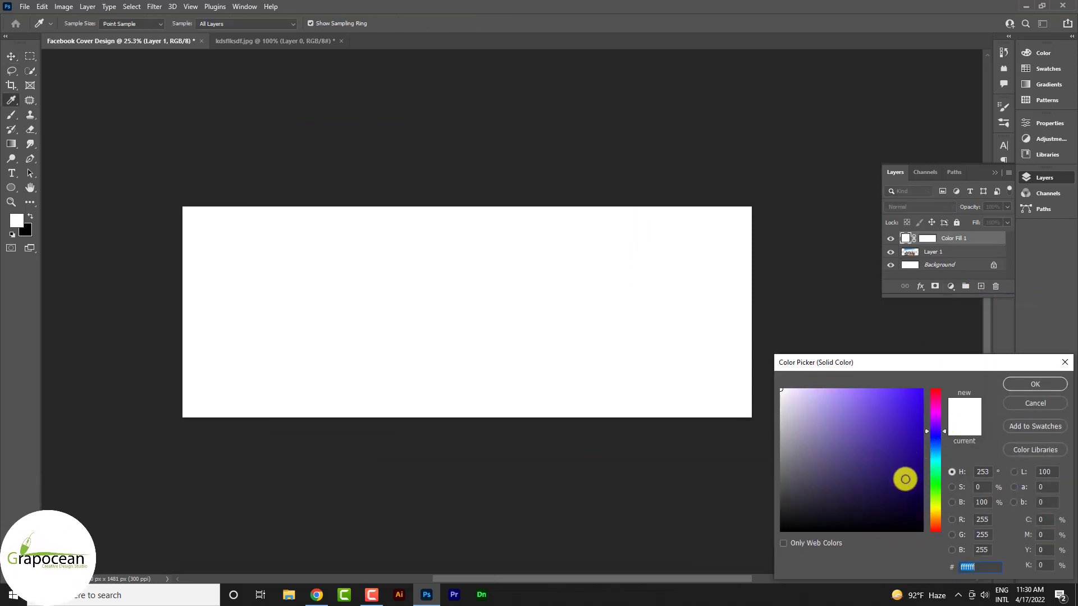
mouse_move(905, 479)
mouse_down()
mouse_move(830, 509)
mouse_move(842, 500)
mouse_move(850, 513)
mouse_up()
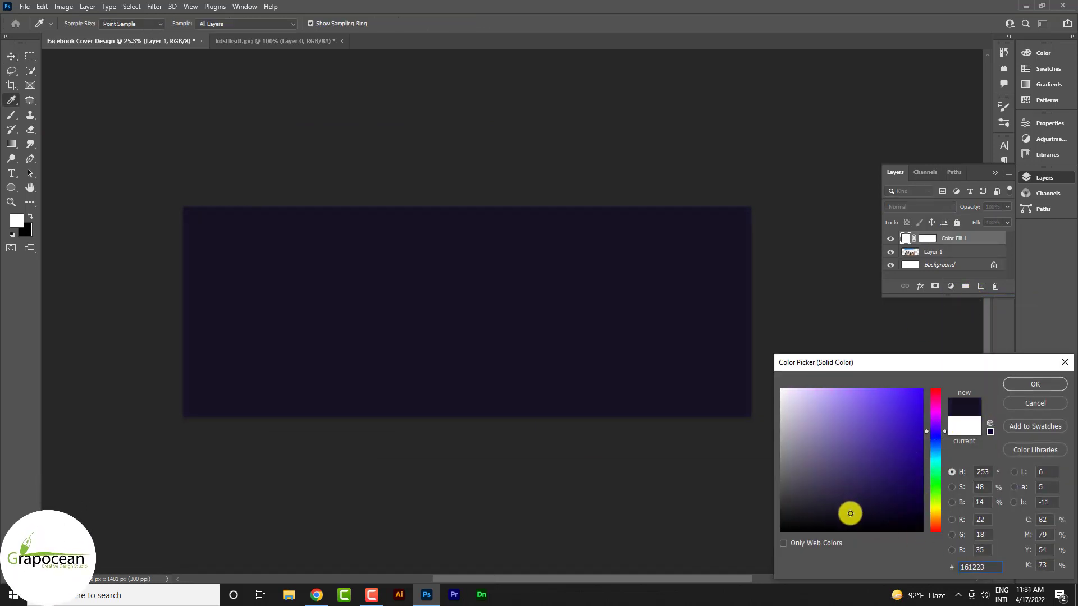
click(1048, 384)
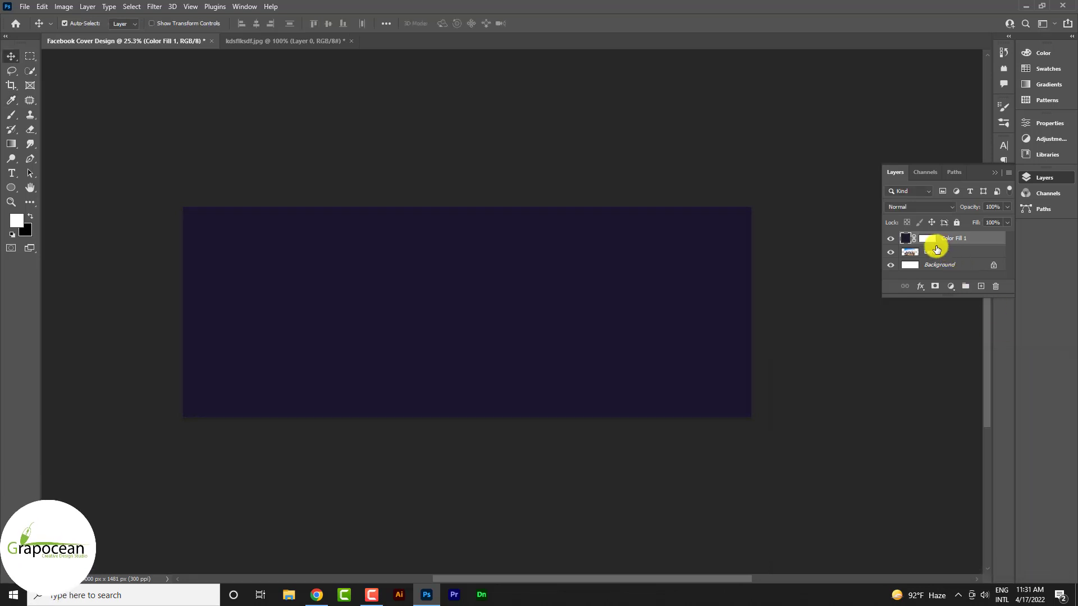
- Paint the fill's mask with a 1600 px black brush so the skyline shows through the centre
click(11, 118)
click(56, 114)
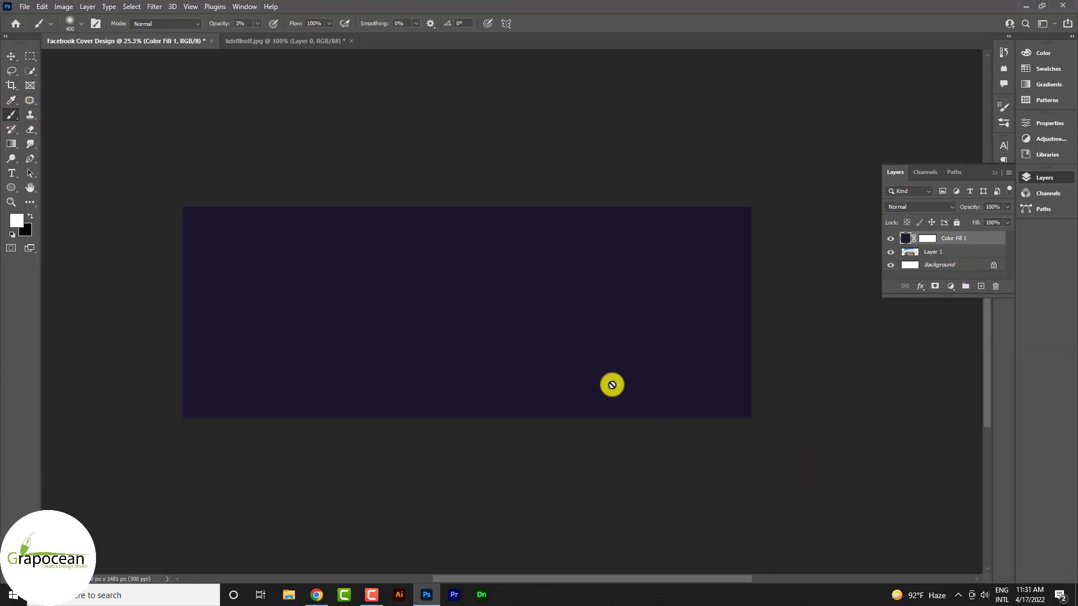
click(928, 238)
key(x)
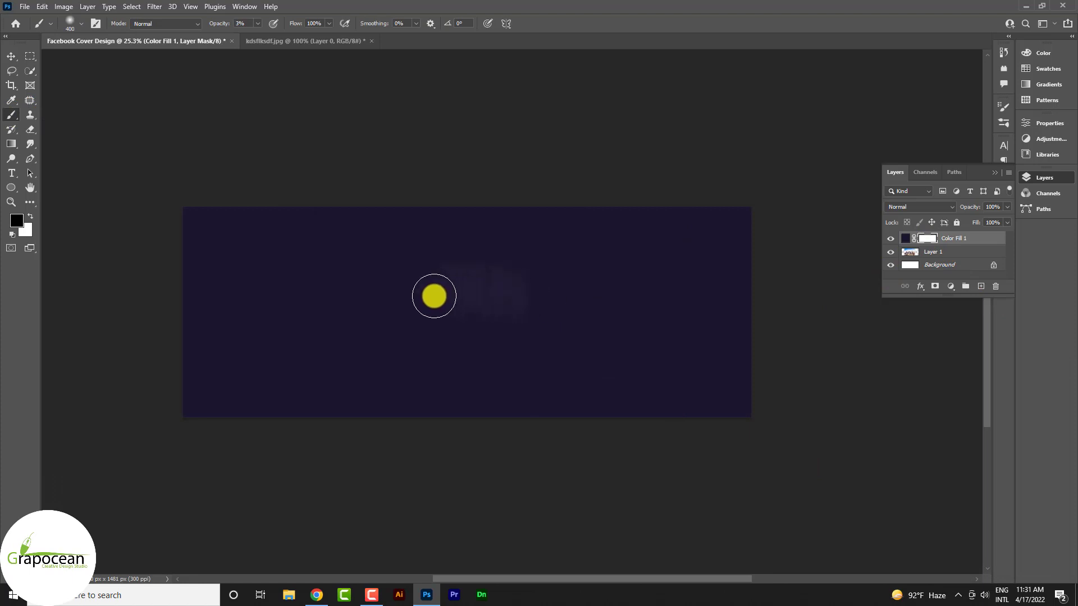
key(bracketright)
key(bracketright)
key(bracketright)
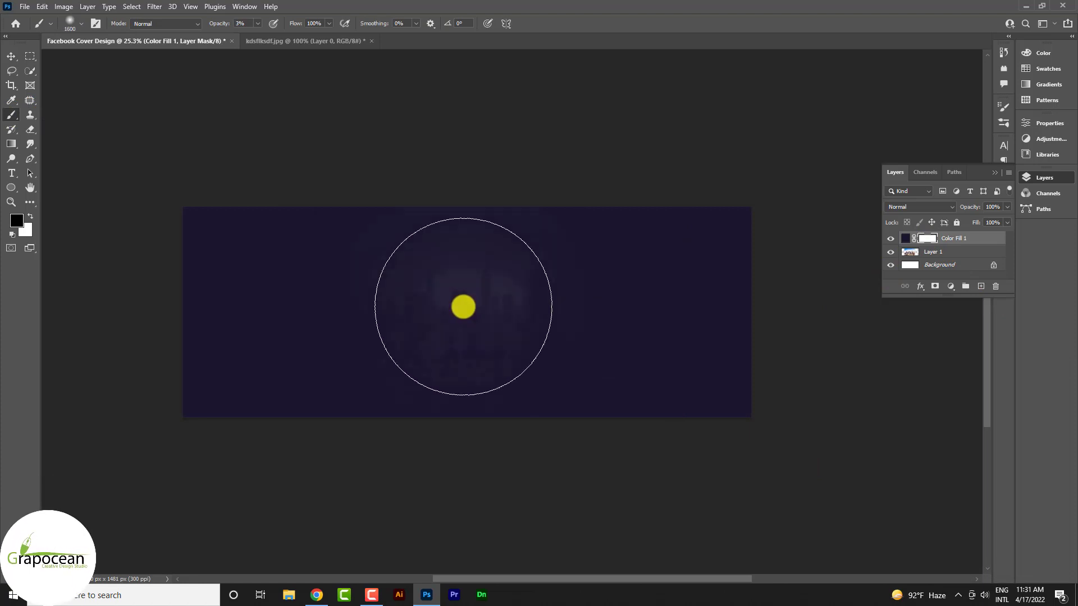
mouse_move(462, 306)
mouse_down()
mouse_move(413, 290)
mouse_move(491, 272)
mouse_move(517, 339)
mouse_move(474, 339)
mouse_move(411, 315)
mouse_up()
alt+scroll(520, 386, up, 5)
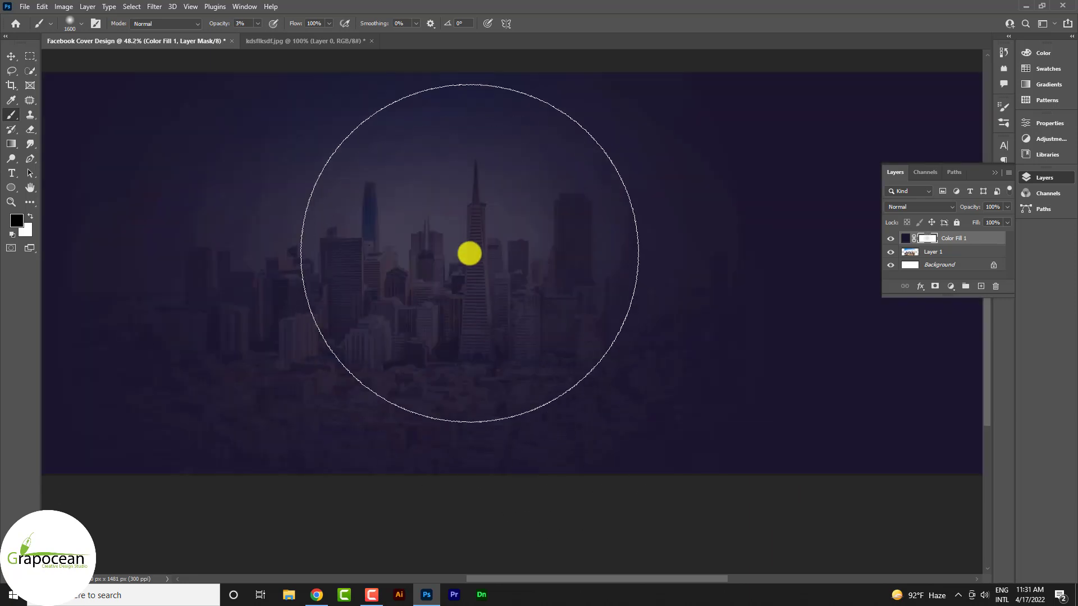
alt+scroll(484, 269, down, 5)
alt+scroll(577, 385, up, 3)
key(x)
key(v)
click(531, 333)
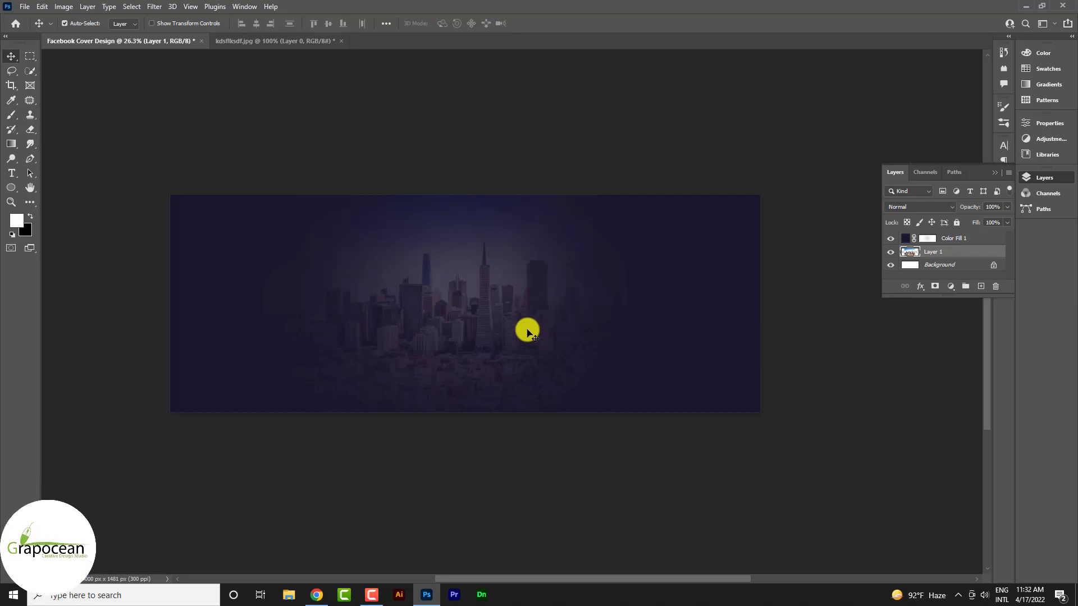
- Draw a curved pen shape from the top-left down along the skyline's base
click(30, 158)
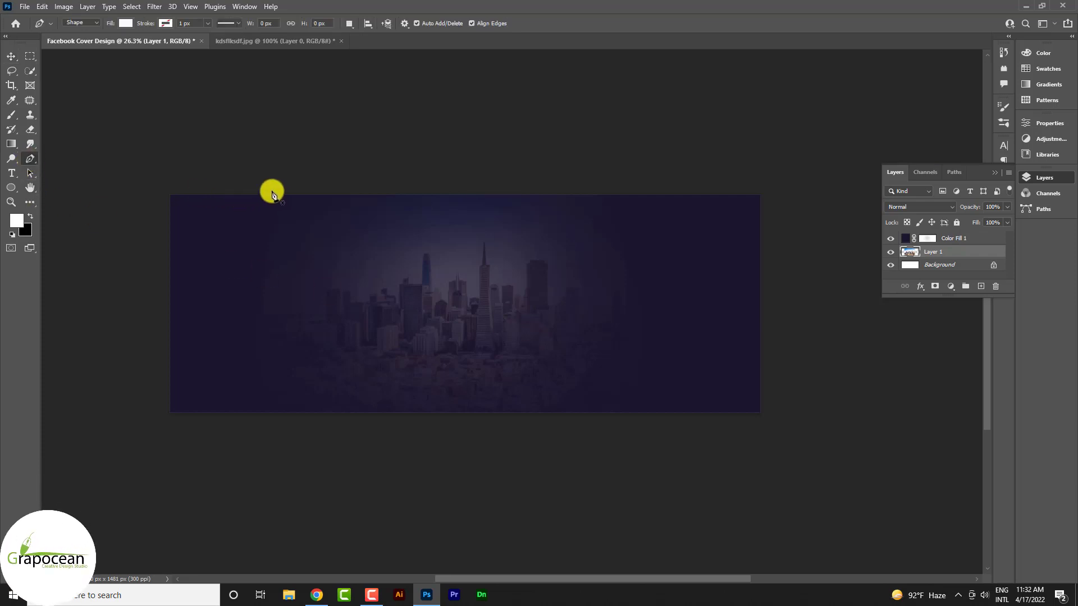
click(259, 182)
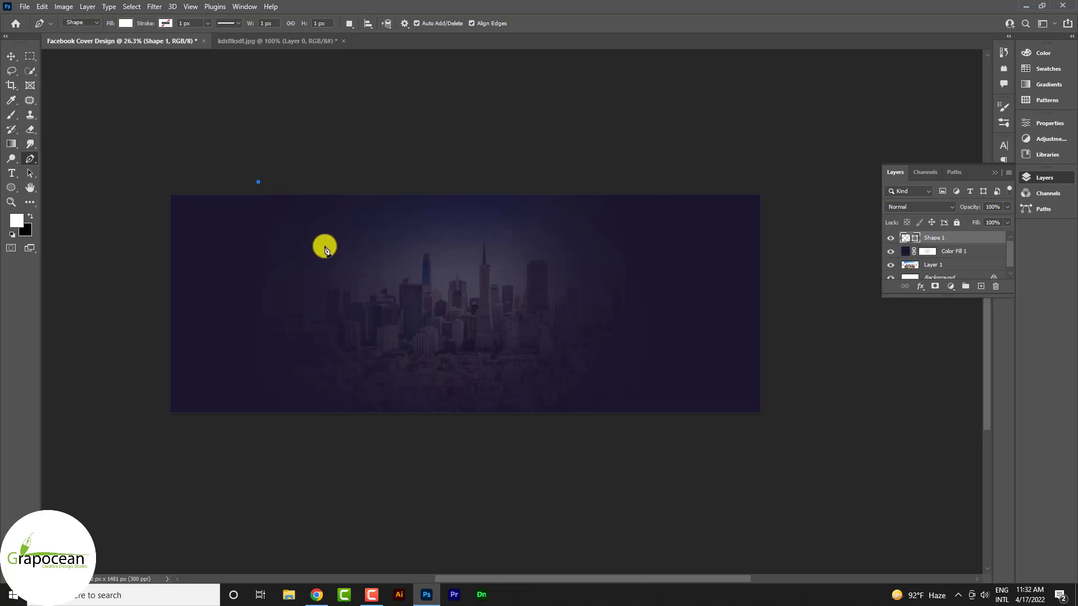
drag(344, 320, 340, 317)
click(337, 317)
drag(464, 356, 587, 340)
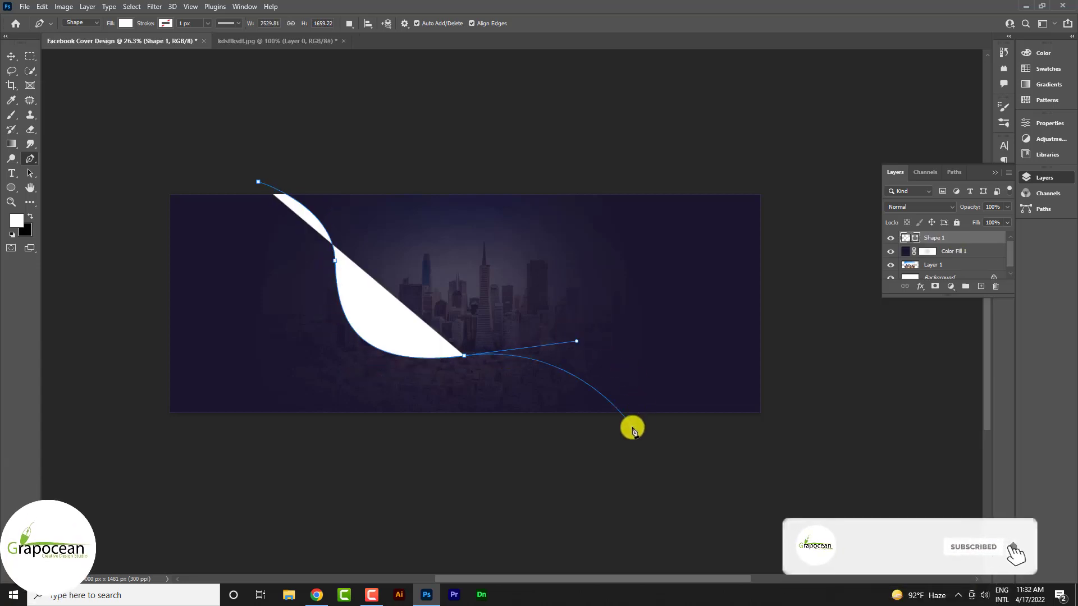
drag(632, 428, 643, 453)
- Give the curve no fill and a purple stroke about 65 px thick
click(125, 23)
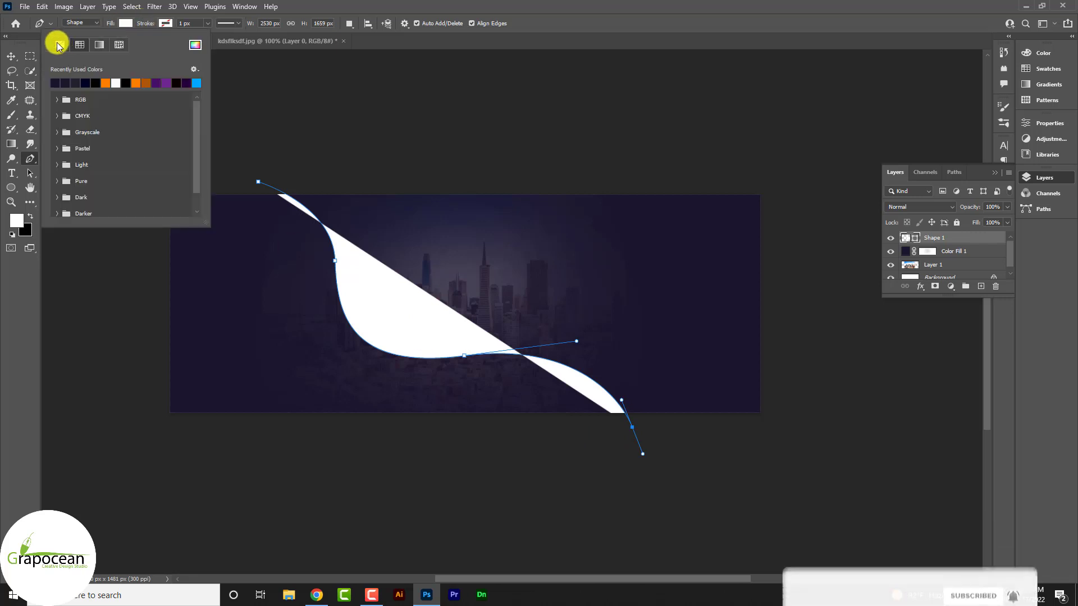
click(59, 45)
click(165, 23)
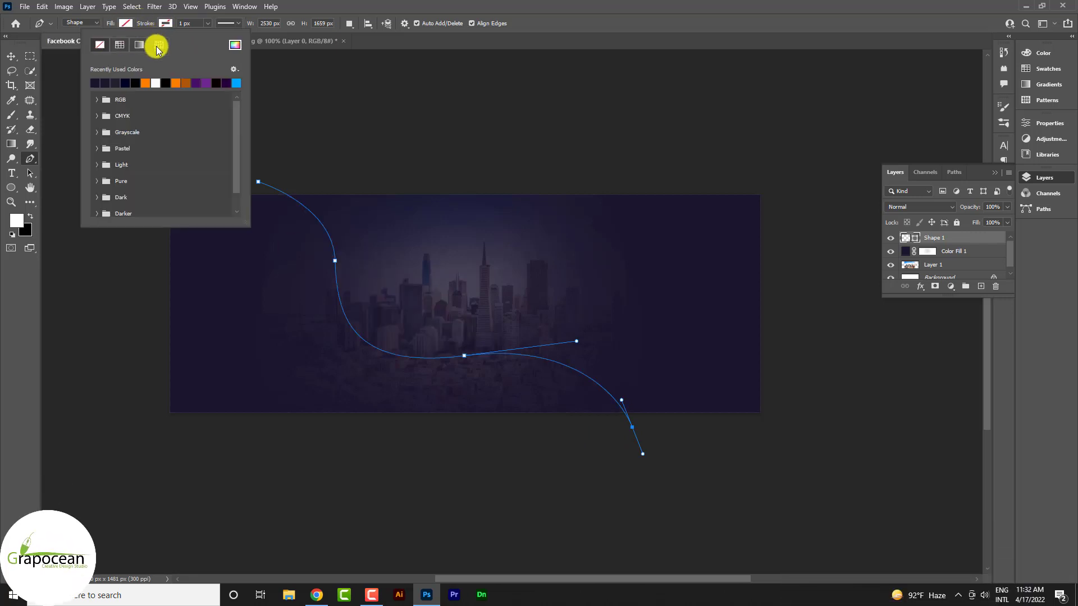
click(198, 83)
click(209, 24)
drag(210, 35, 220, 36)
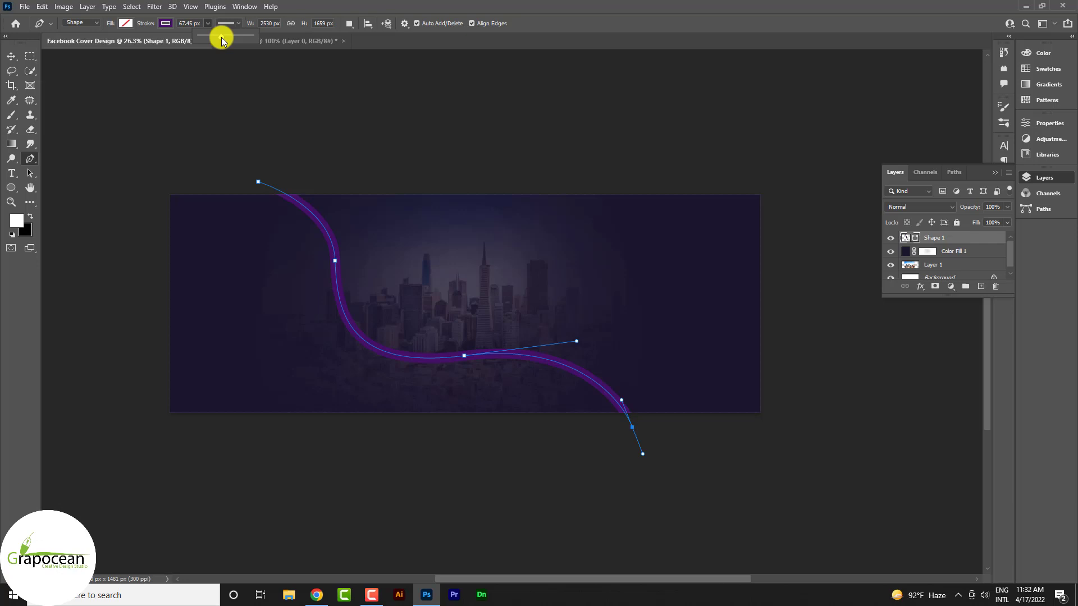
- Reselect the purple curve and show its anchor points with the Pen tool
click(10, 56)
click(92, 96)
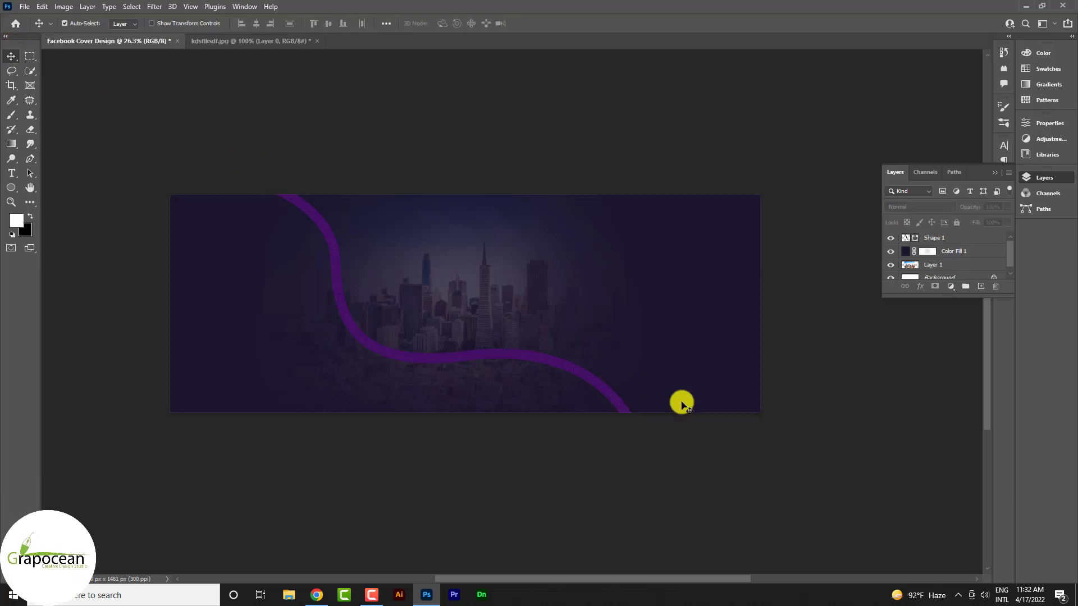
scroll(419, 269, down, 2)
click(464, 326)
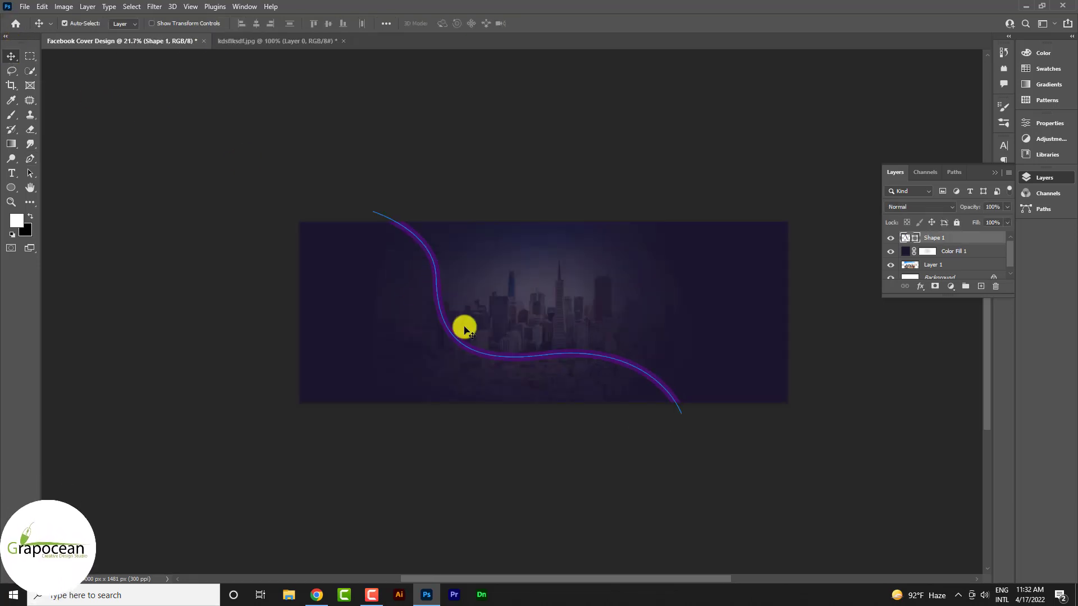
click(475, 356)
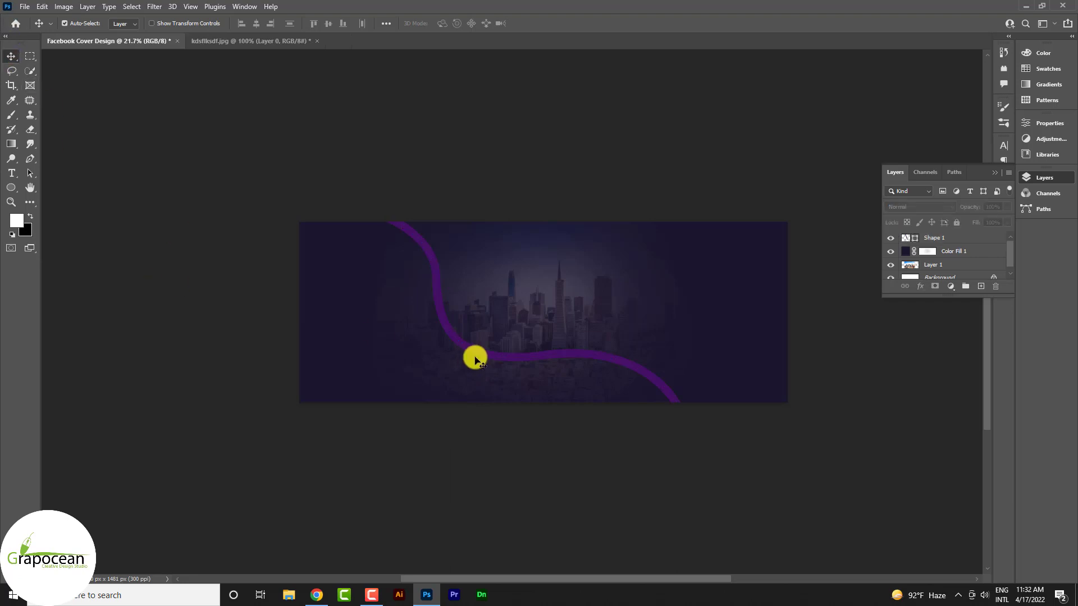
click(31, 161)
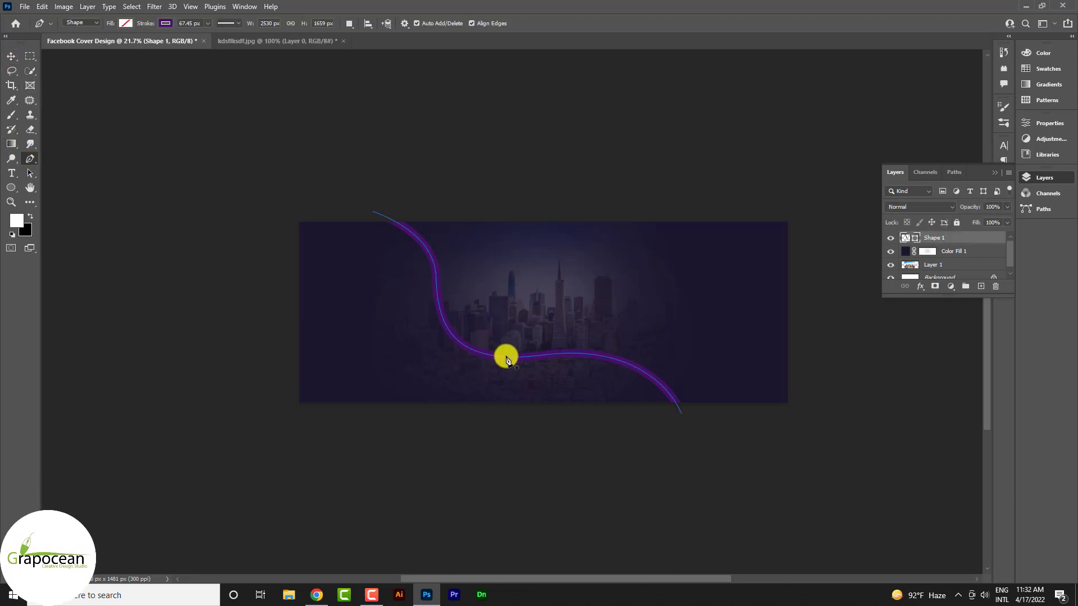
ctrl+click(483, 358)
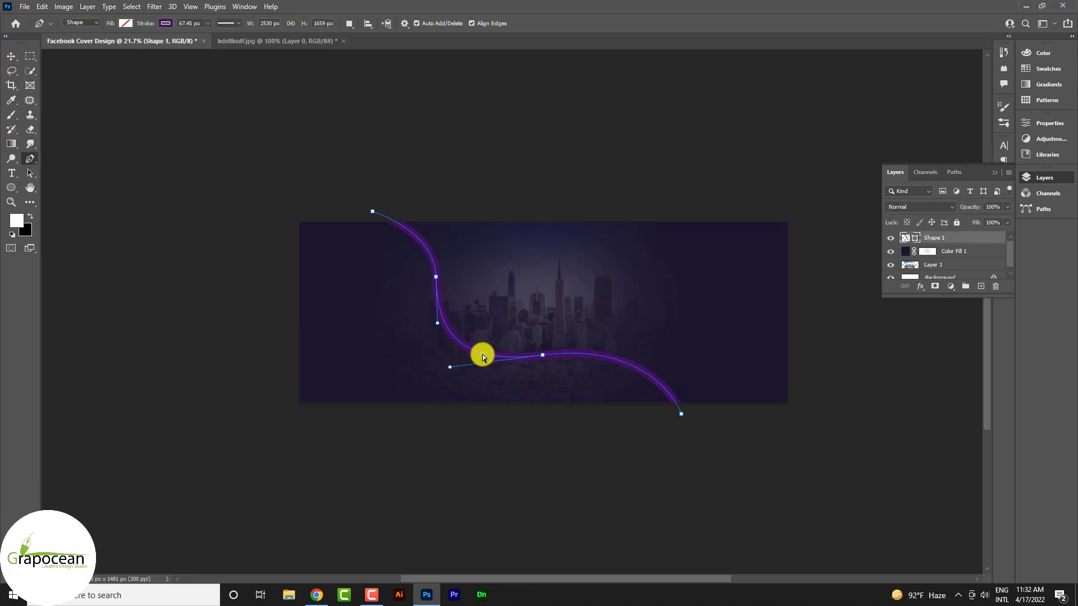
- Add two anchor points near the curve's lower bend
click(469, 353)
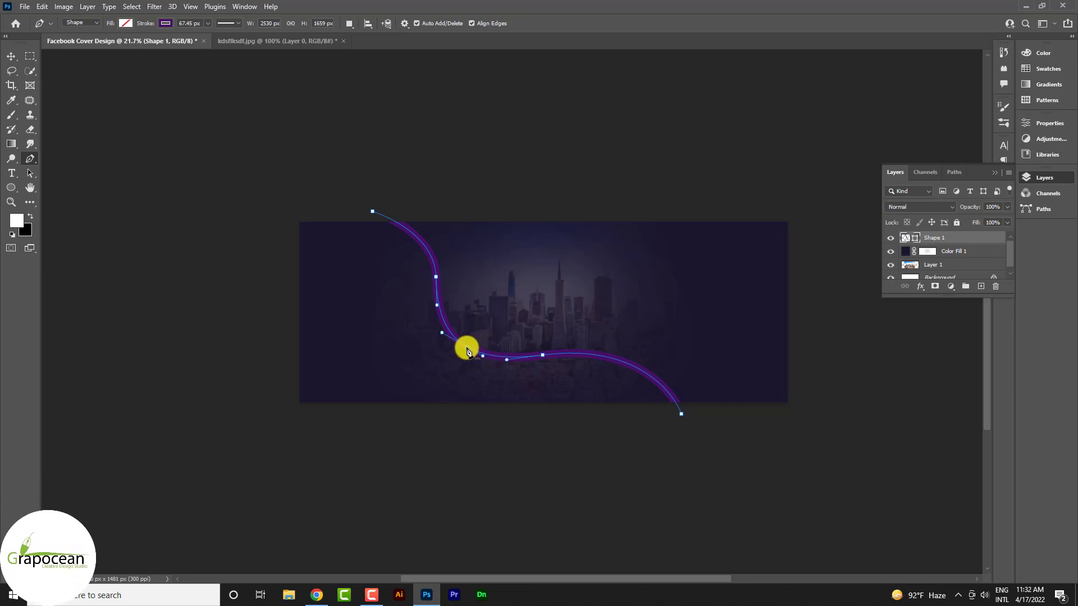
scroll(457, 344, up, 3)
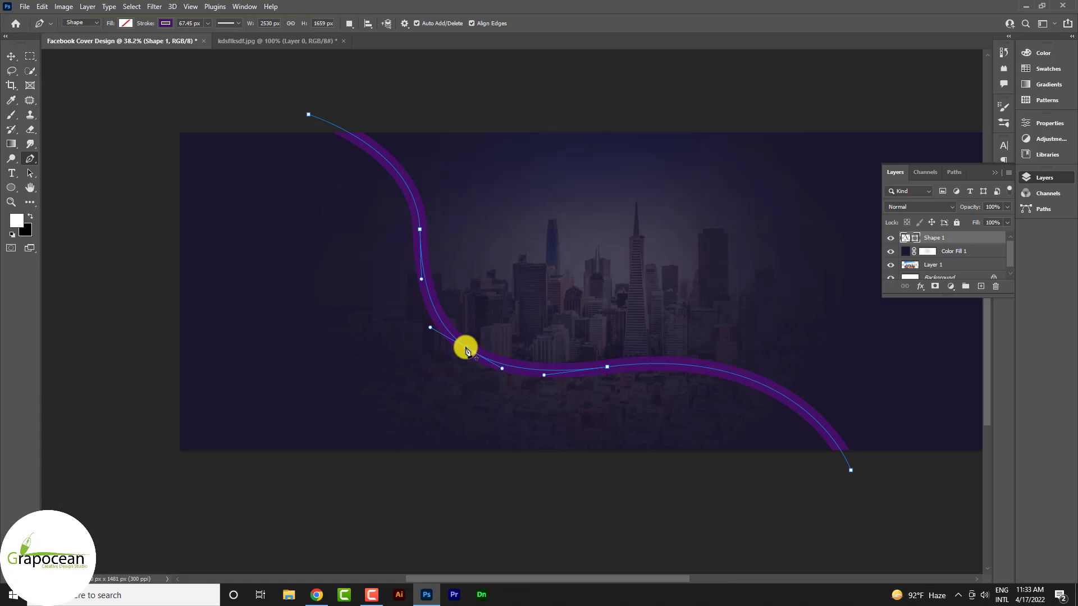
scroll(466, 350, up, 2)
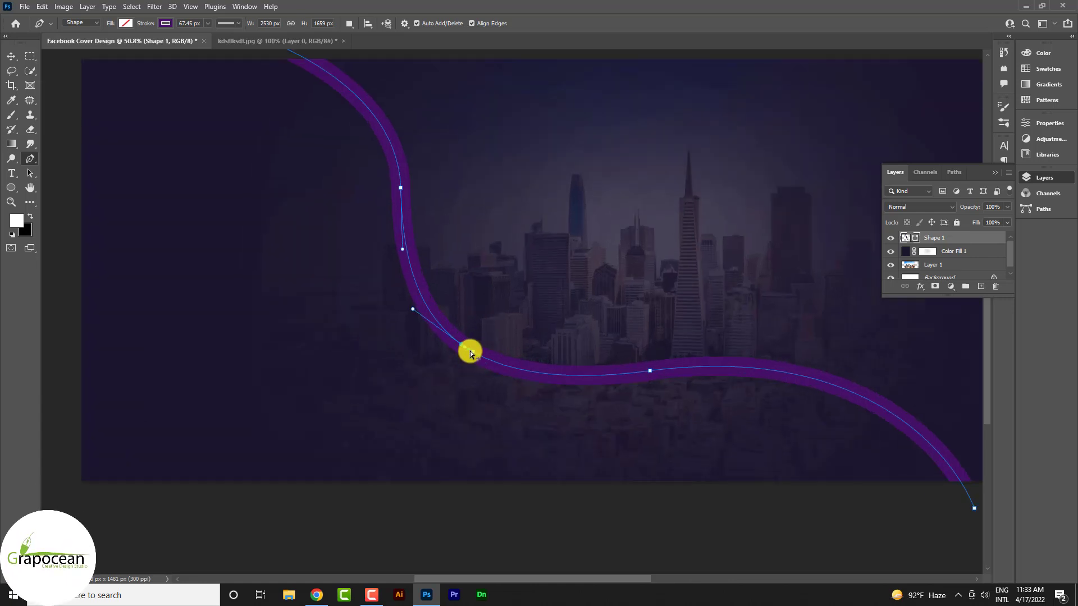
scroll(469, 351, up, 2)
scroll(467, 350, up, 2)
click(464, 349)
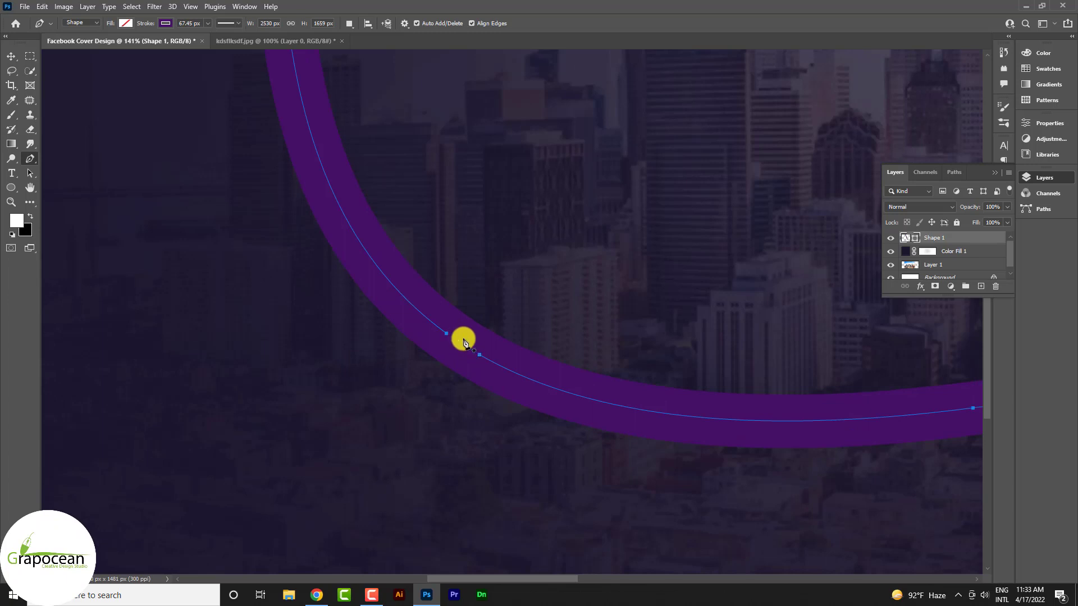
scroll(365, 331, down, 3)
scroll(368, 332, down, 2)
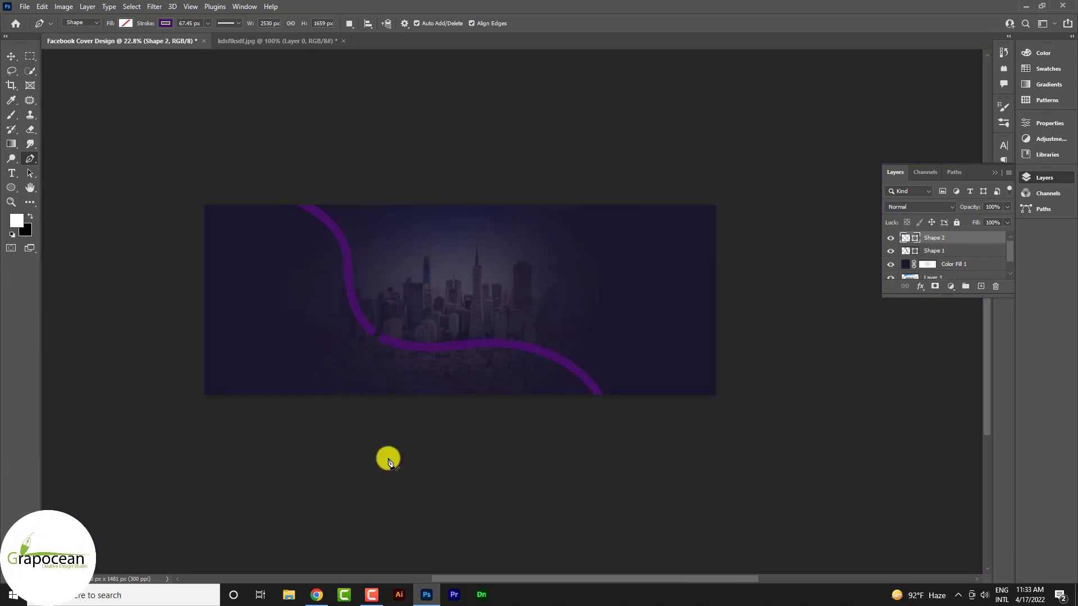
- Hide the stray new shape layer and rasterize the purple curve layer
key(ctrl+plus)
click(451, 501)
click(890, 237)
click(891, 264)
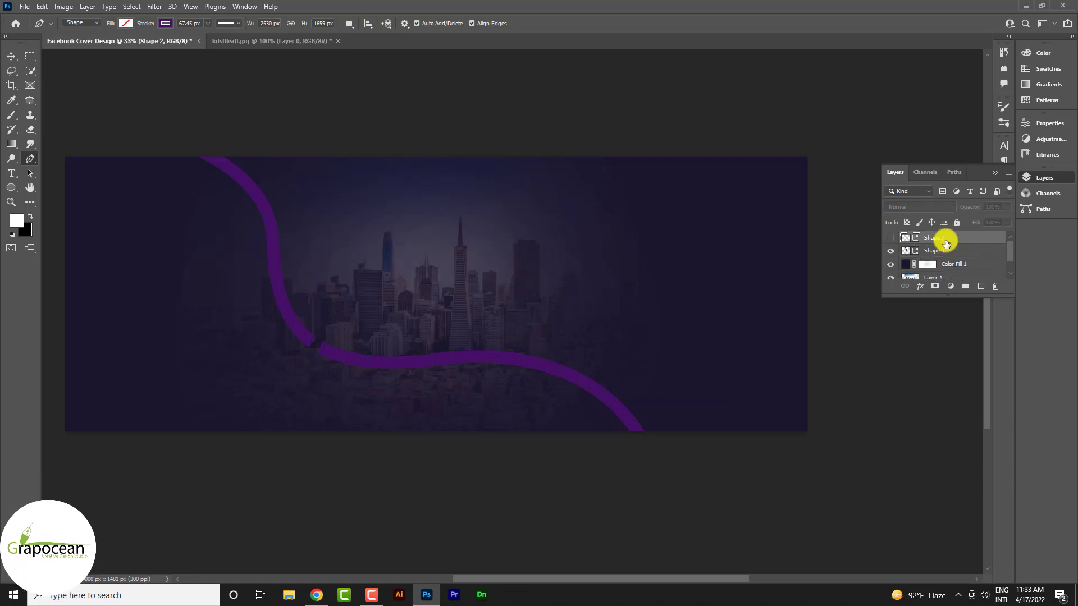
right_click(945, 240)
click(864, 280)
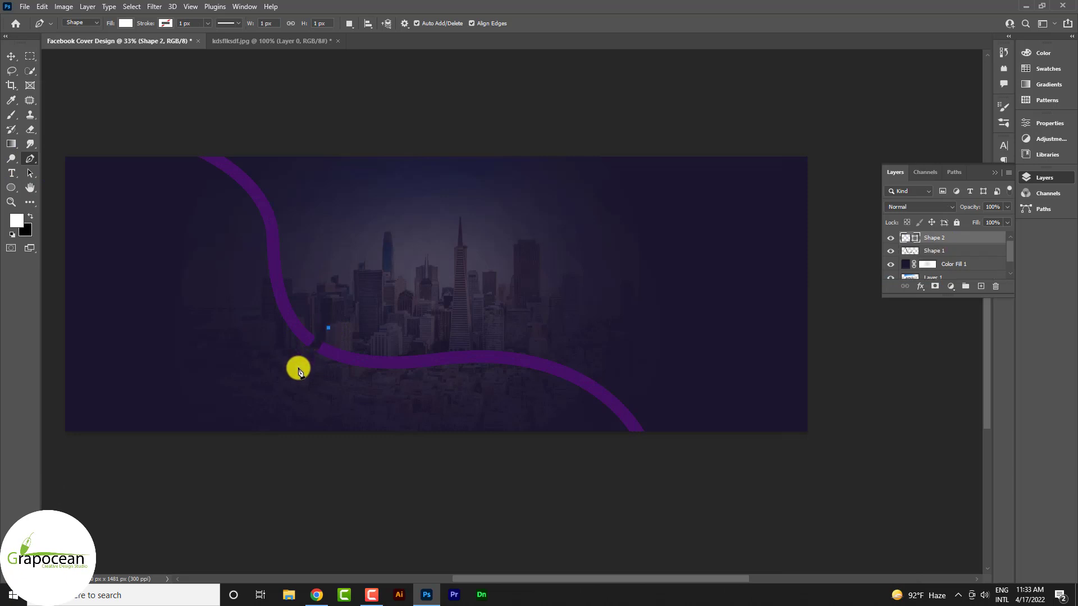
- In Path mode, trace a closed outline around the curve's lower-right section from the bend
click(355, 500)
click(764, 529)
click(126, 23)
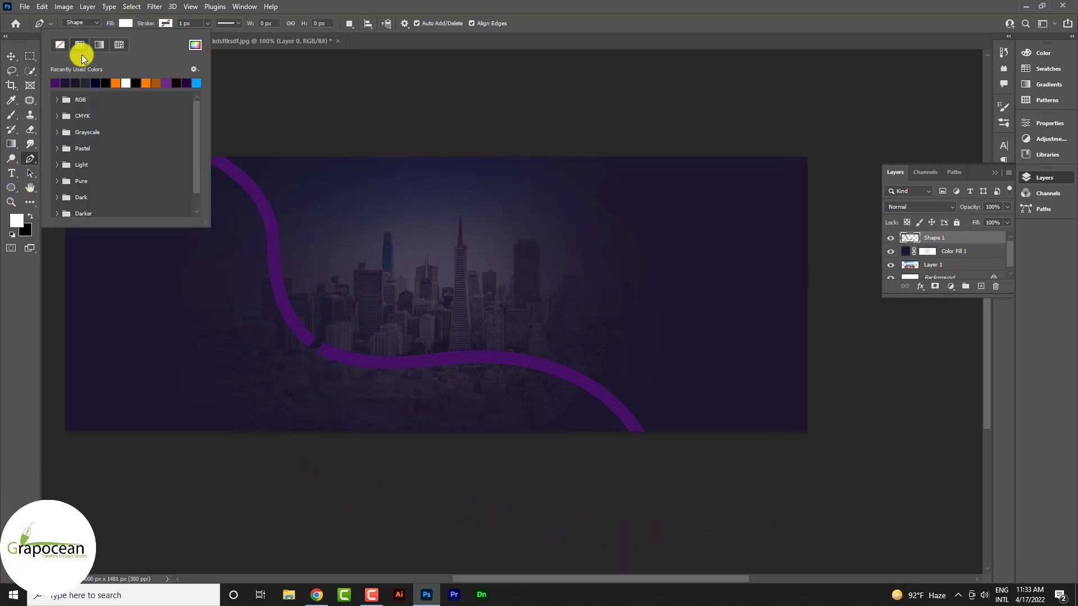
click(17, 357)
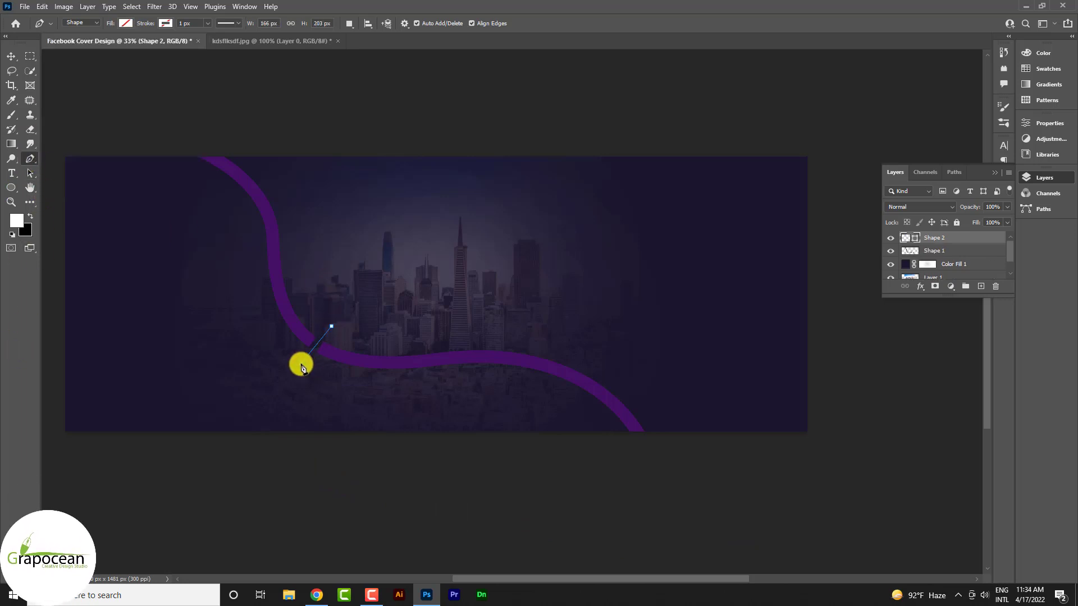
drag(302, 366, 301, 364)
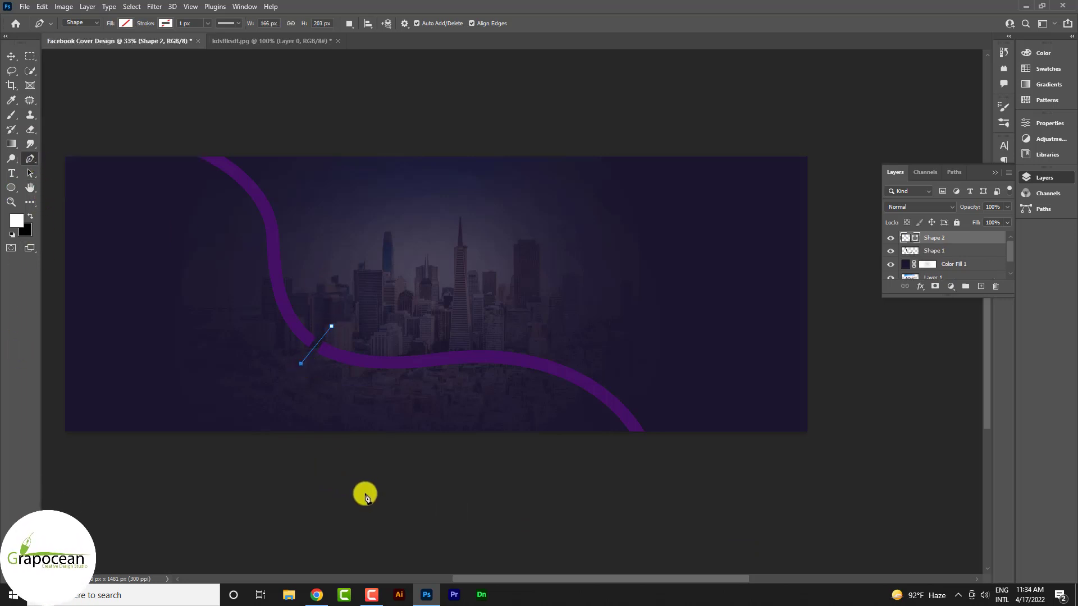
key(ctrl+z)
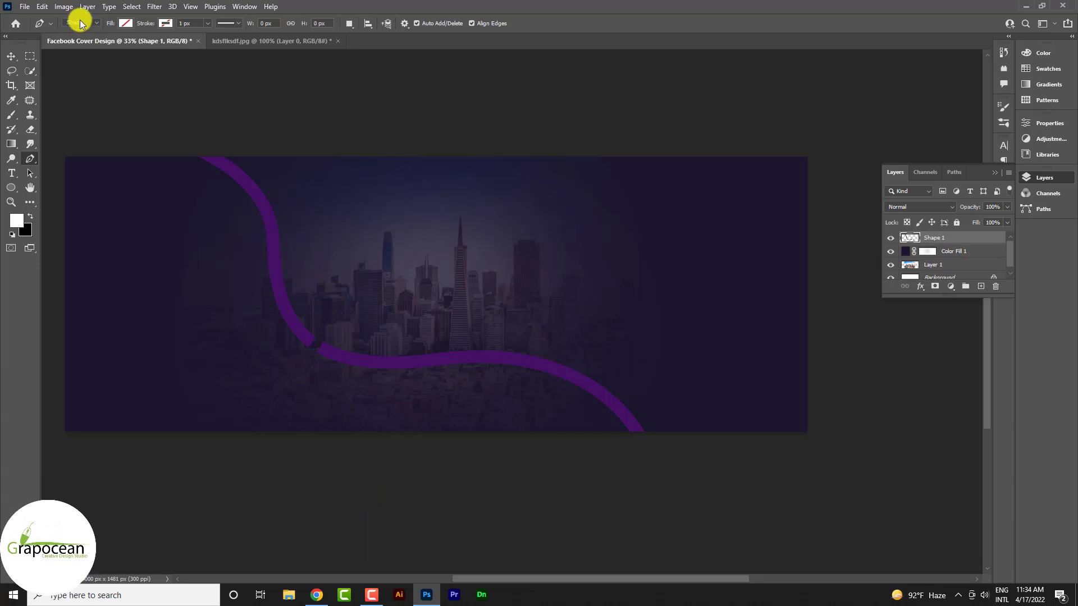
click(81, 22)
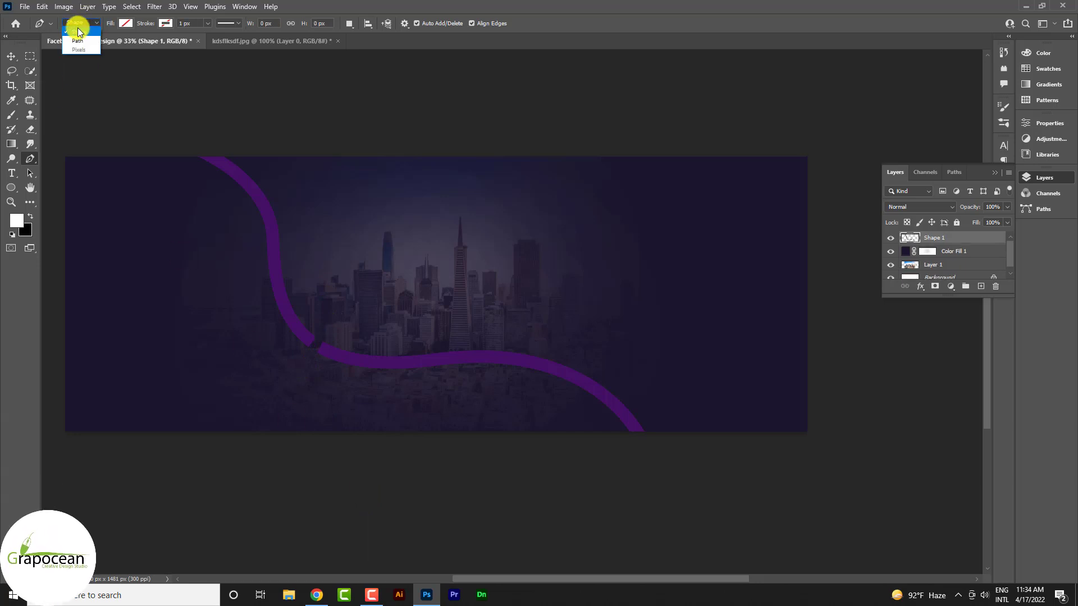
click(331, 323)
click(299, 365)
drag(431, 555, 814, 530)
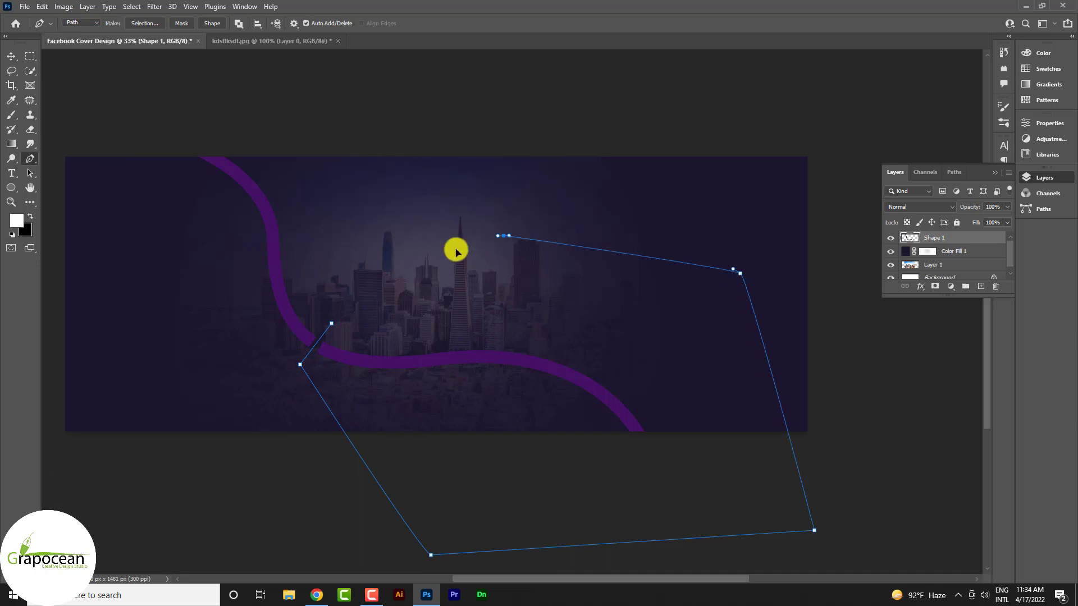
click(332, 325)
- Turn the outline into a selection and offset the lower-right piece on Layer 2 to leave a gap
key(ctrl+Return)
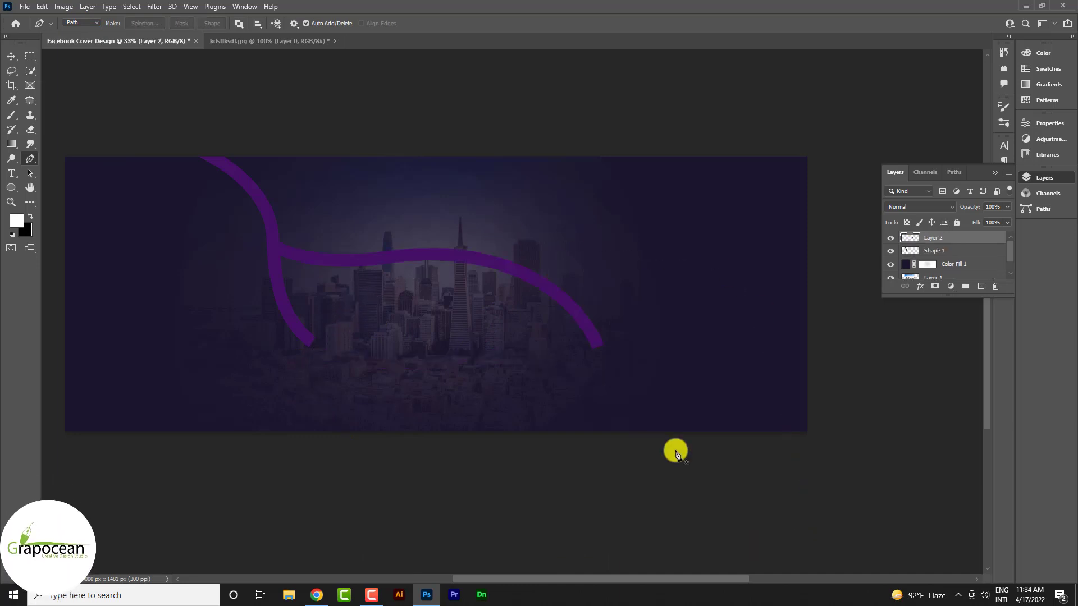
click(11, 57)
drag(503, 260, 558, 375)
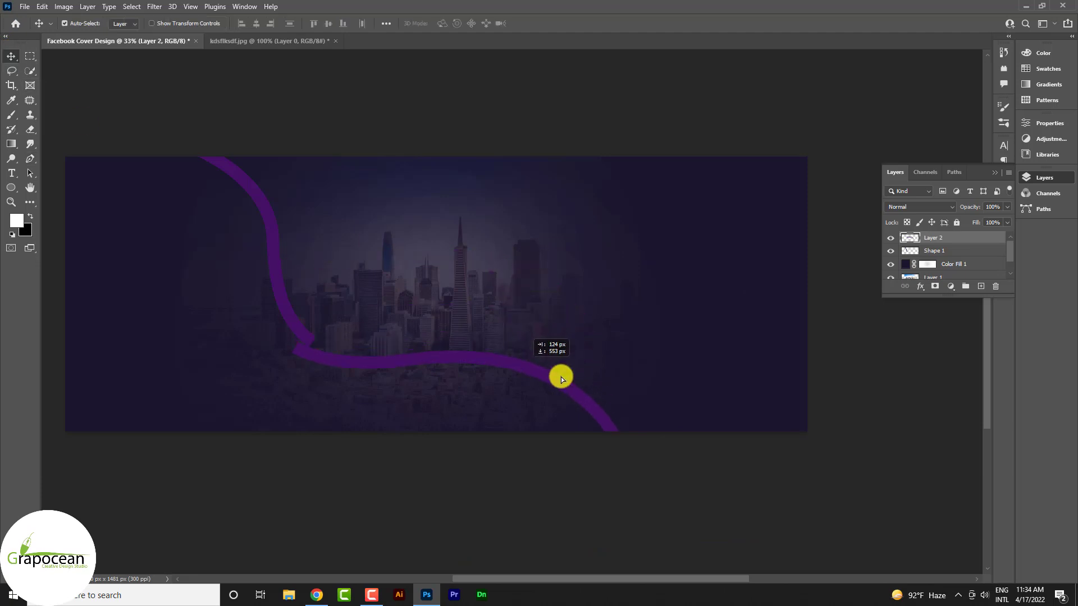
scroll(401, 391, up, 3)
drag(322, 342, 326, 339)
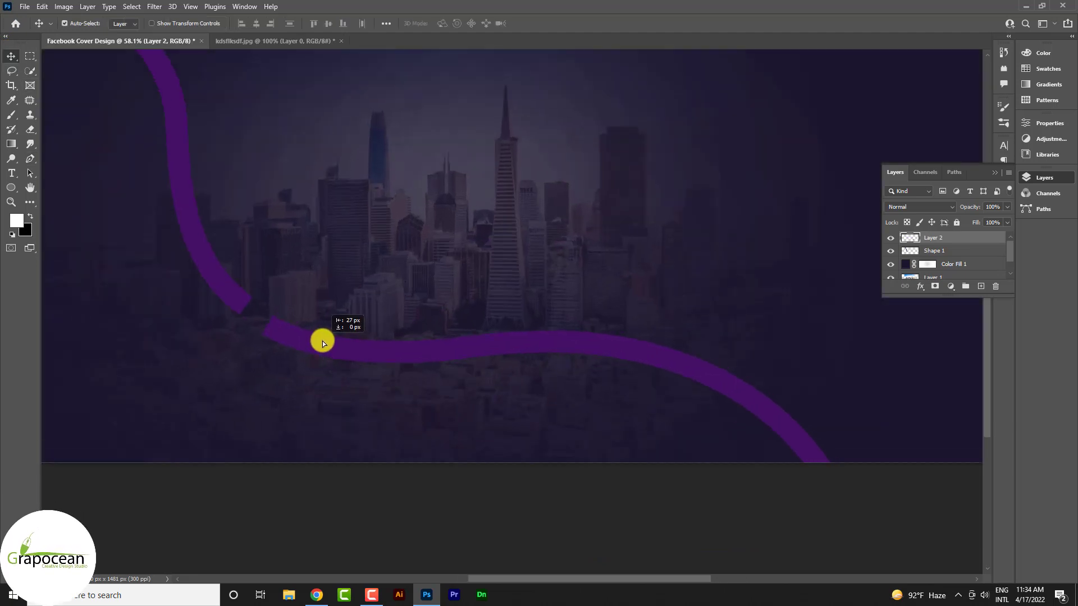
scroll(460, 402, down, 5)
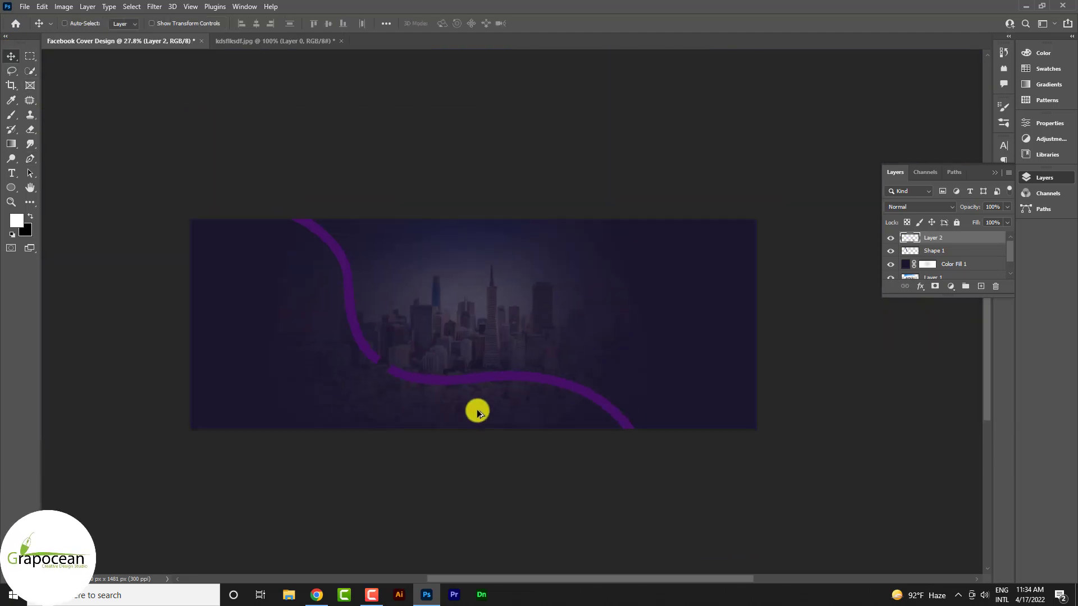
scroll(416, 381, up, 4)
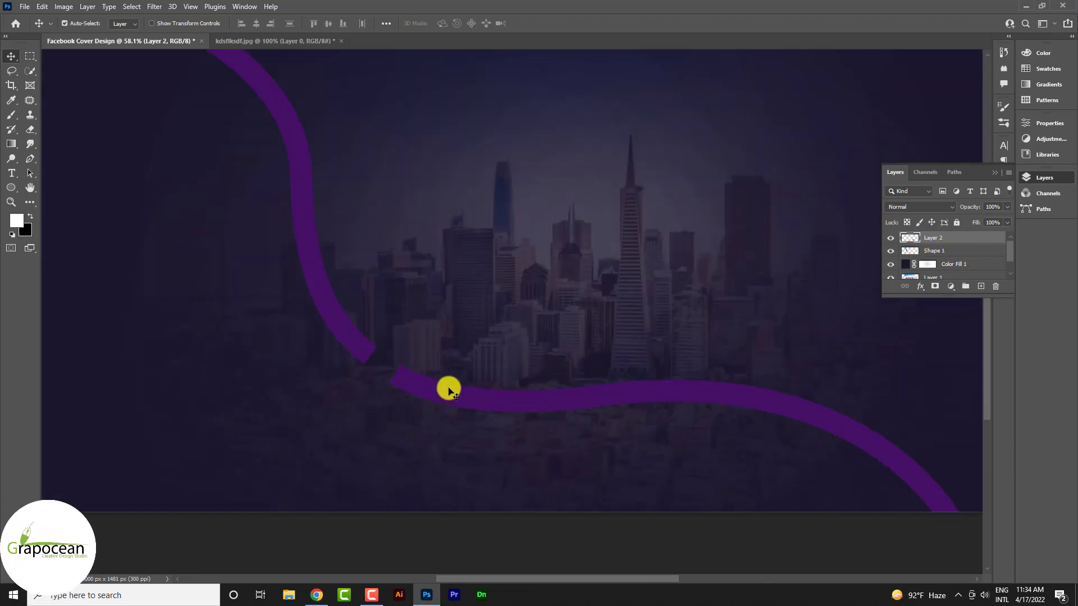
- Fade the start of the lower-right curve piece with a black-to-white mask gradient at 49% opacity
click(11, 145)
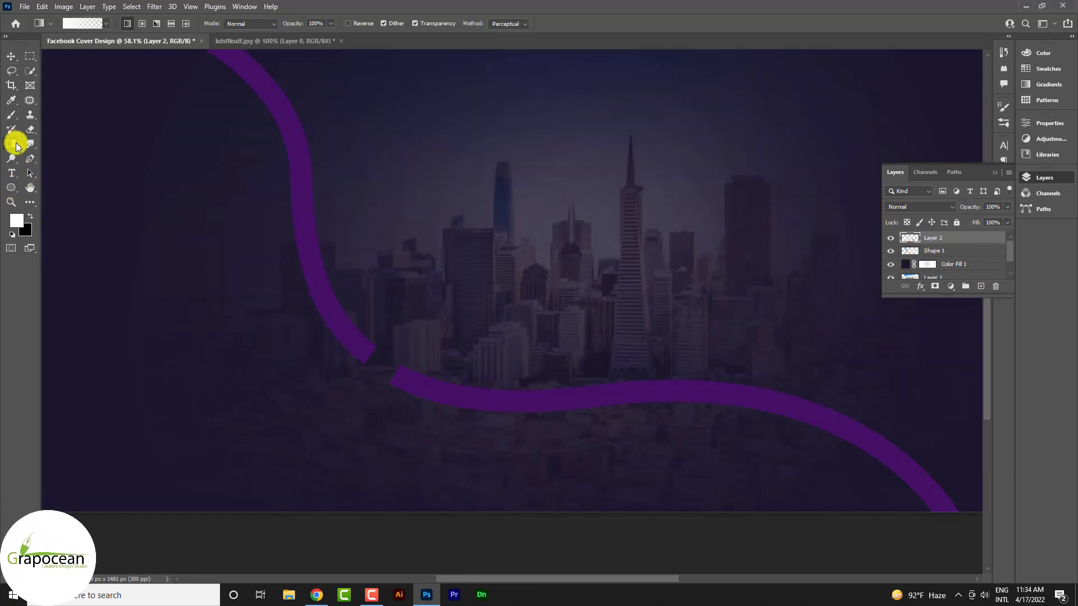
key(x)
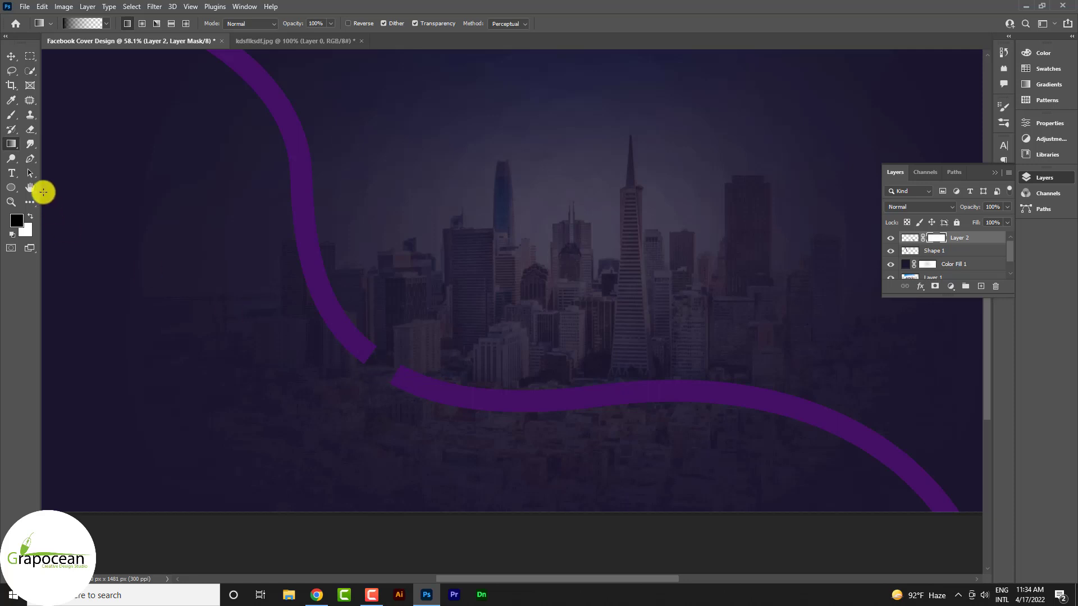
drag(385, 361, 527, 425)
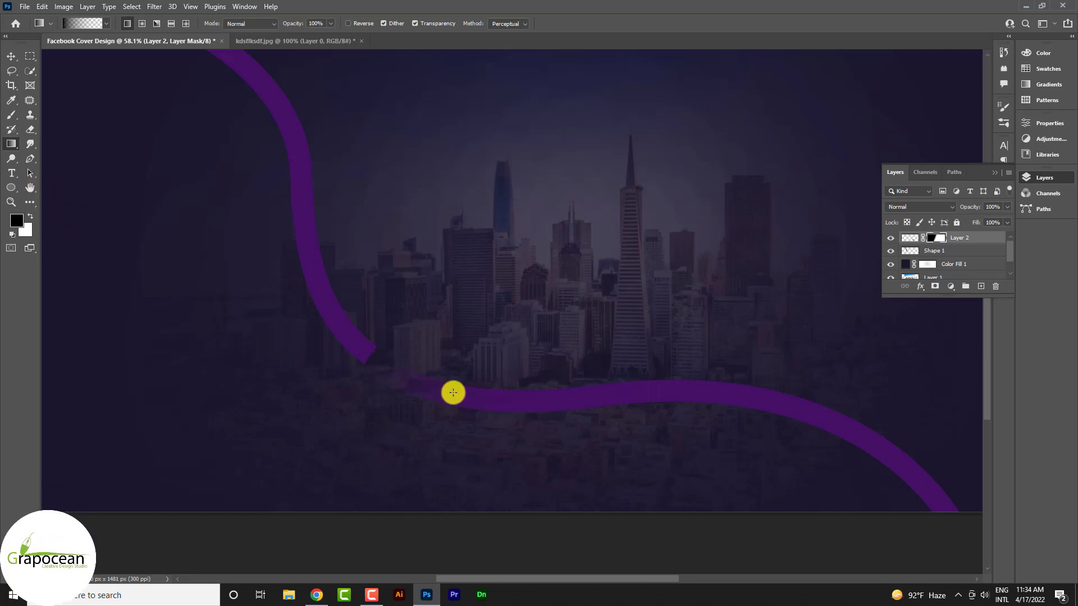
scroll(540, 421, down, 3)
click(331, 24)
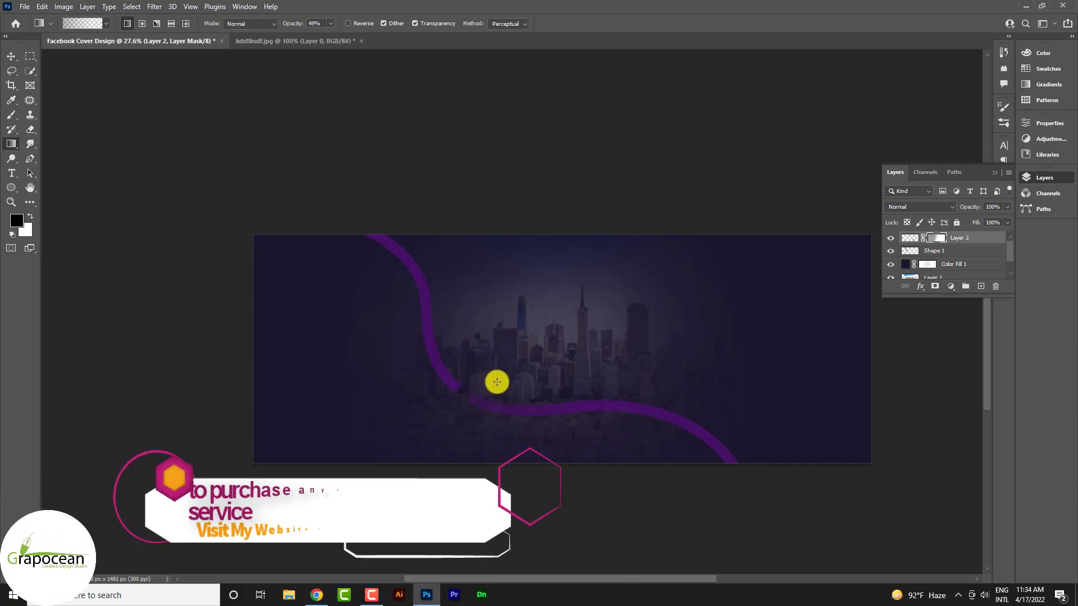
- Mask the upper Shape 1 curve and fade its top end with a gradient
click(934, 250)
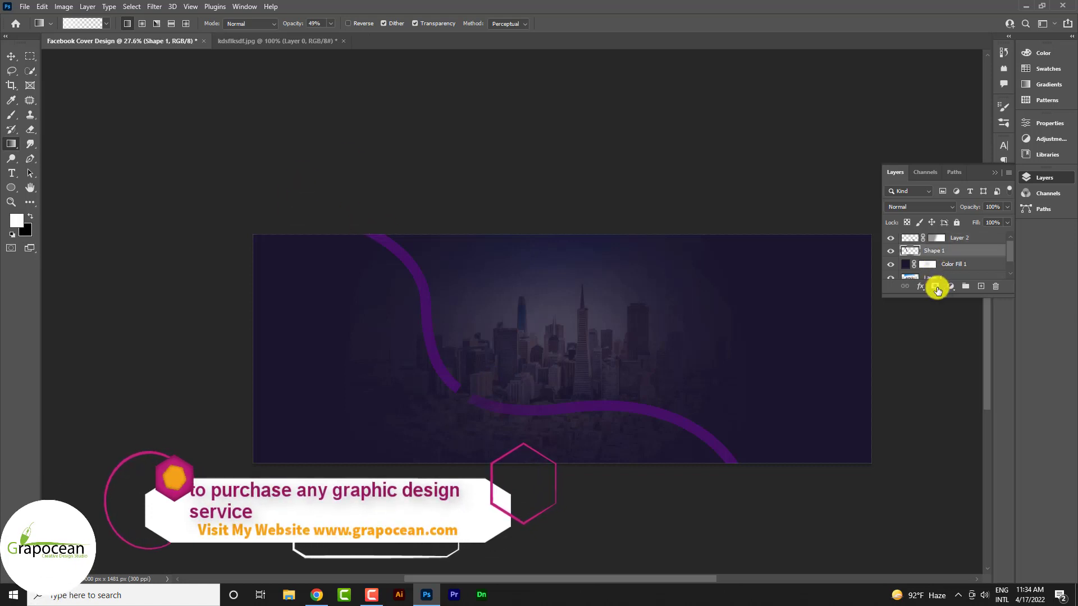
click(935, 286)
drag(362, 219, 450, 303)
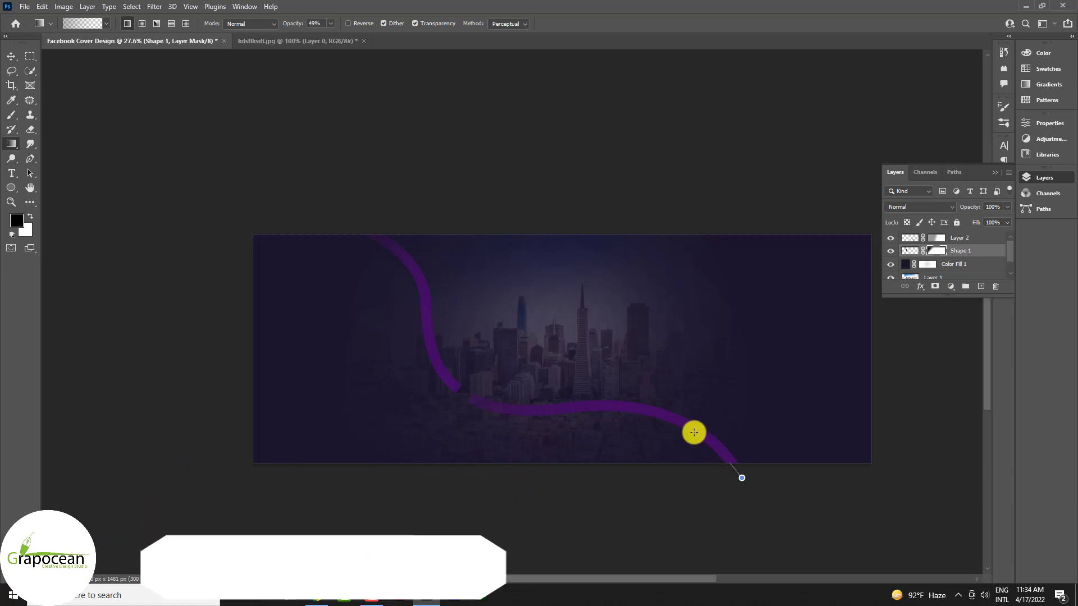
click(936, 238)
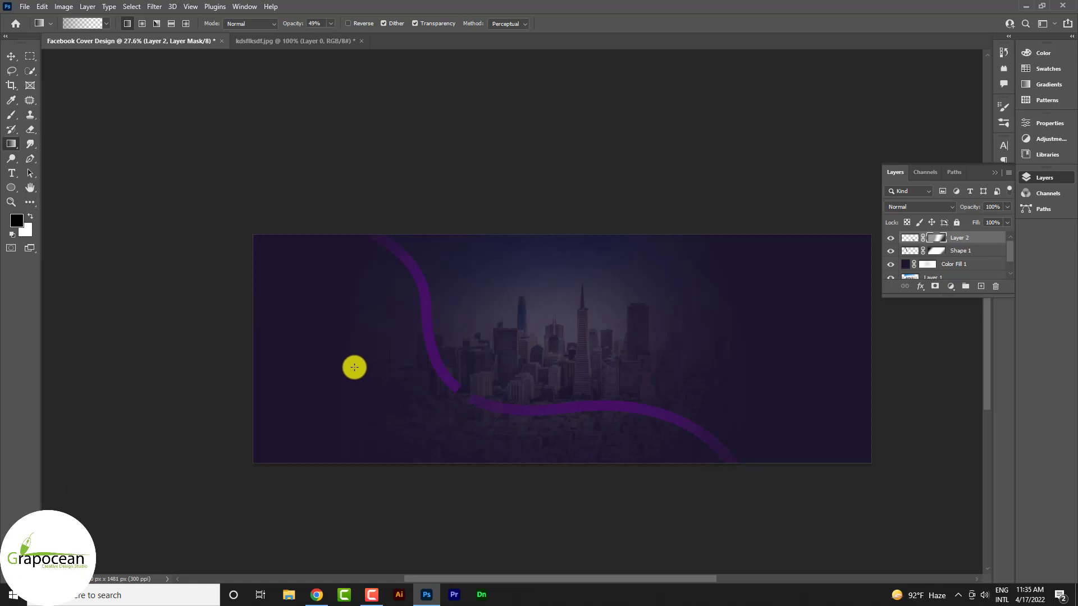
click(11, 55)
click(359, 461)
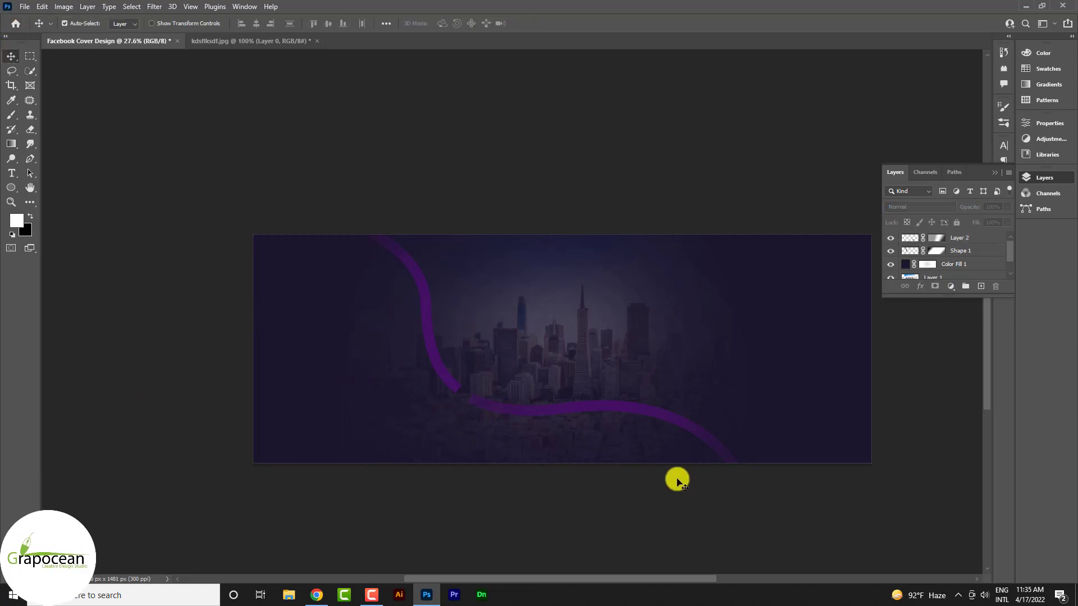
scroll(576, 433, down, 2)
click(549, 323)
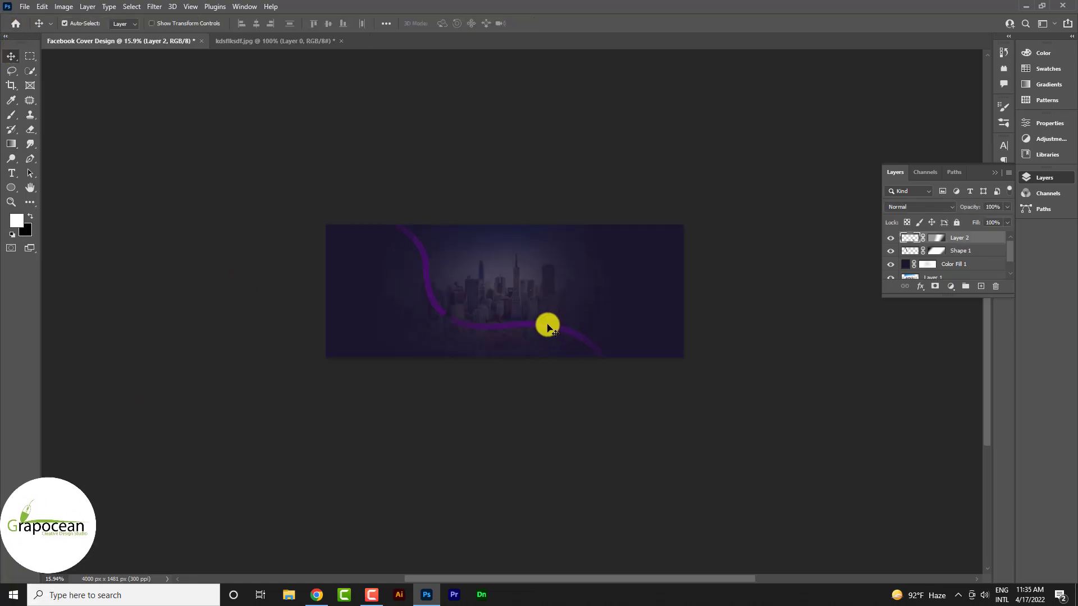
- Give Layer 2 an orange Color Overlay layer style
right_click(985, 243)
click(865, 109)
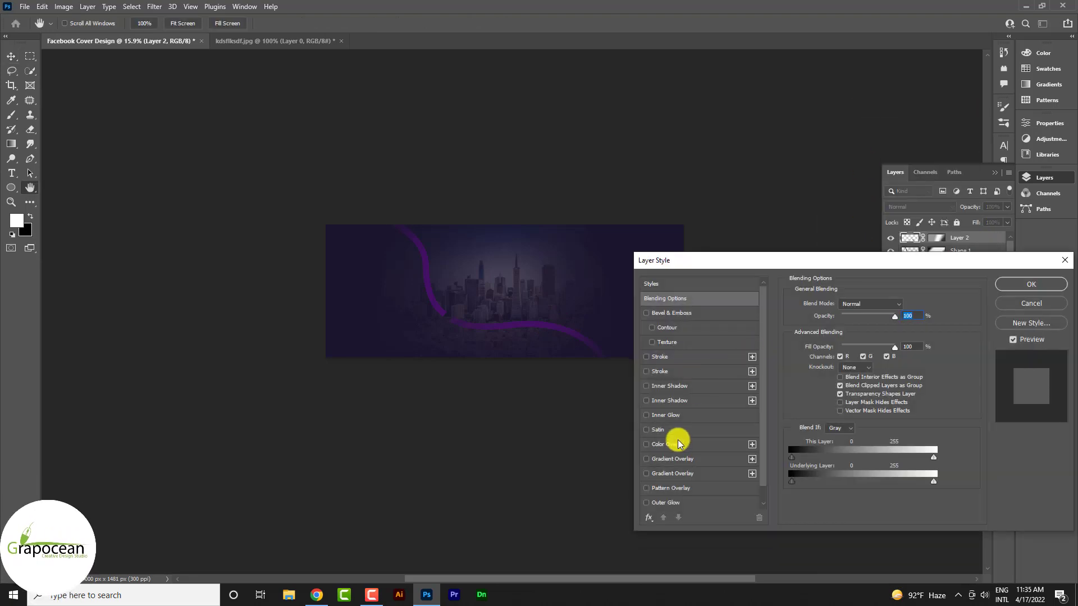
click(678, 444)
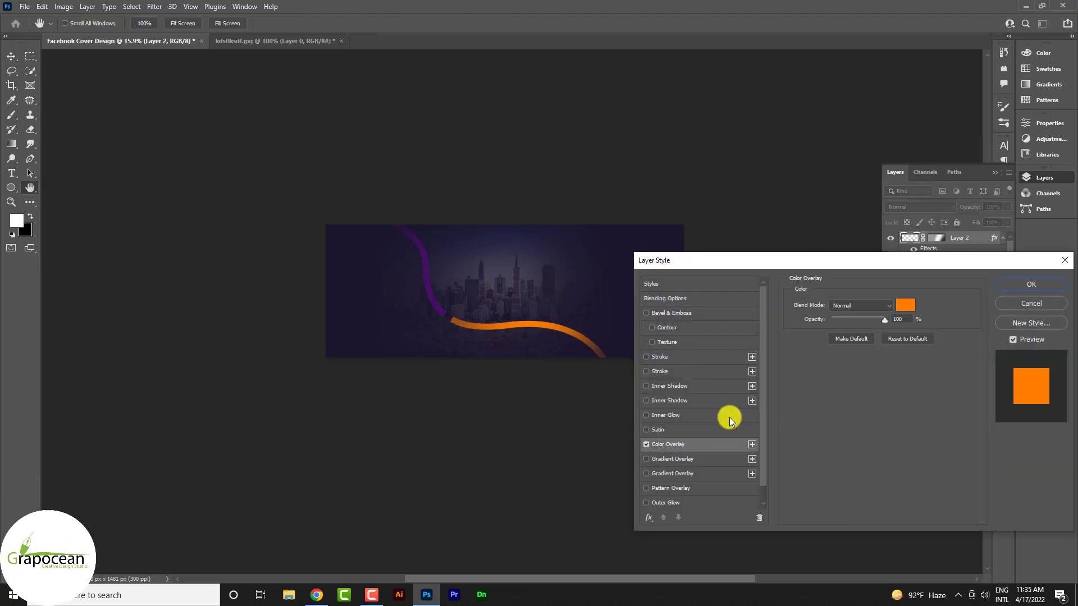
click(908, 308)
drag(794, 397, 781, 477)
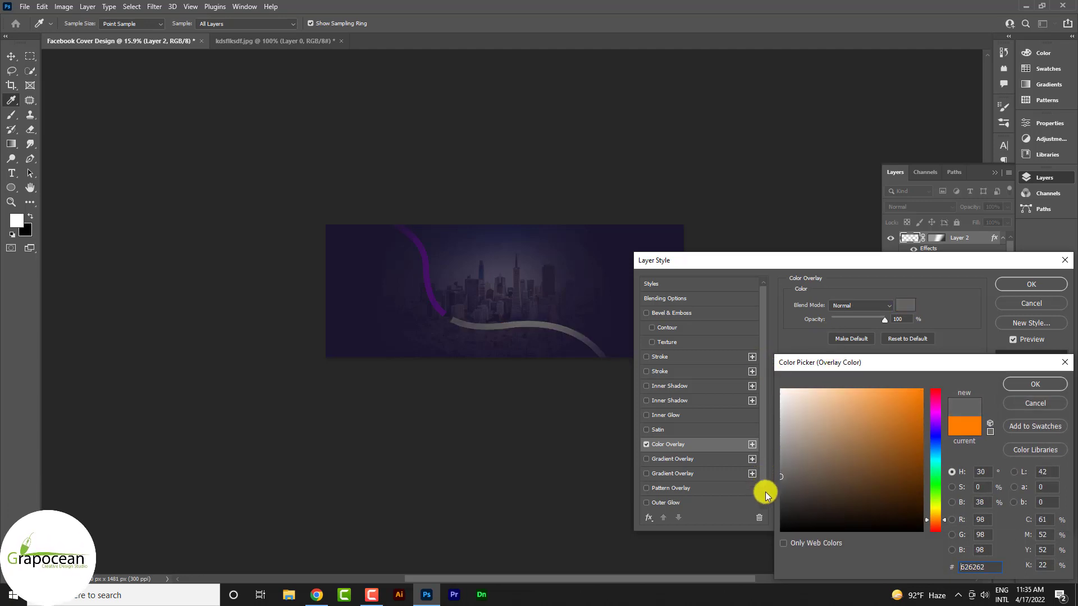
click(1029, 403)
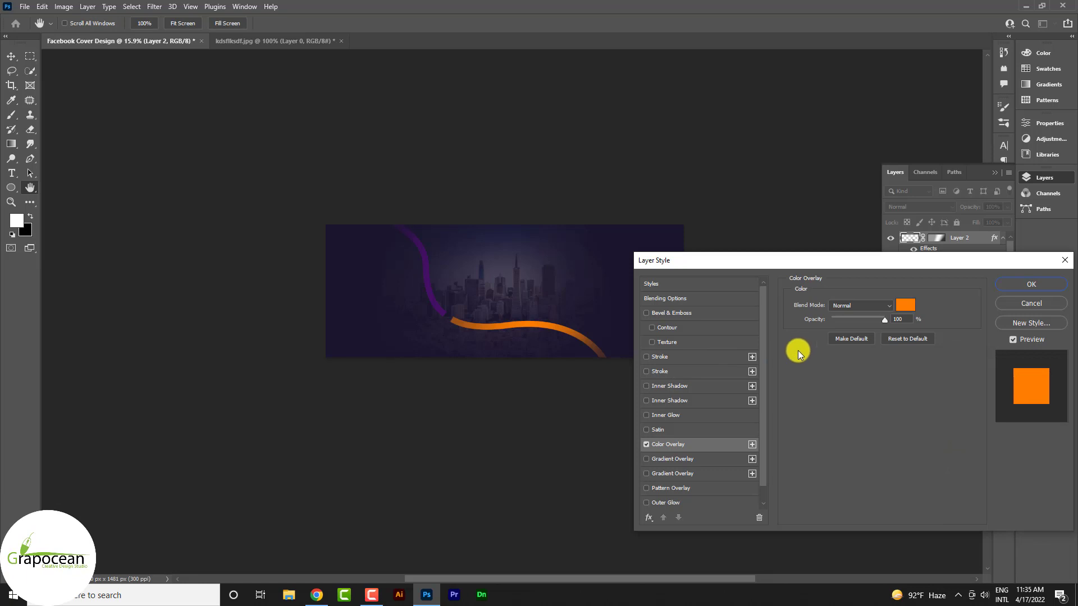
click(1042, 283)
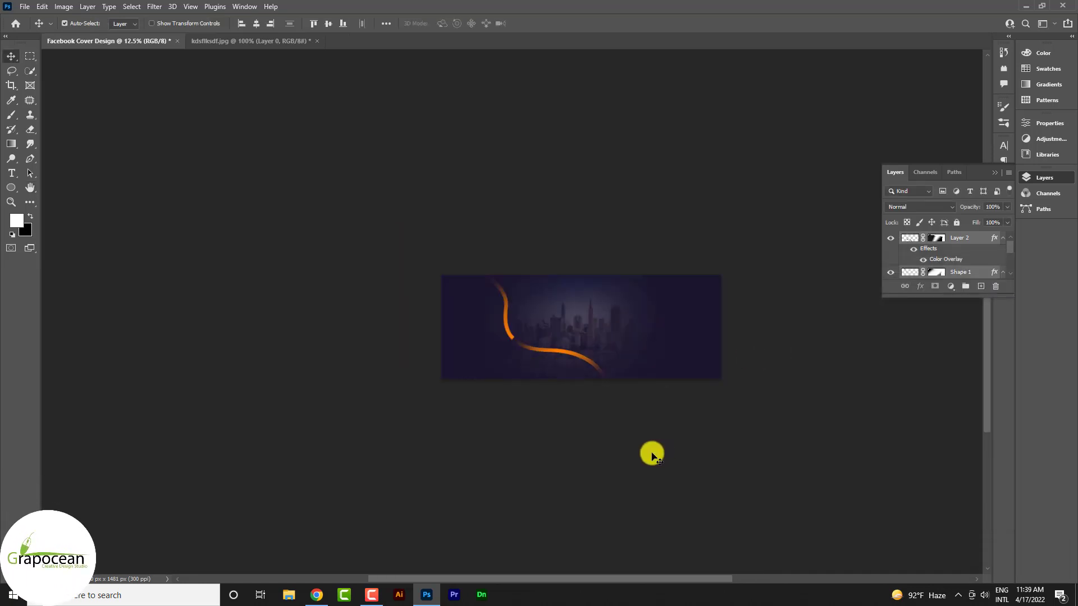
- Move the lower orange curve so it meets the upper one
scroll(516, 339, up, 3)
drag(483, 313, 495, 325)
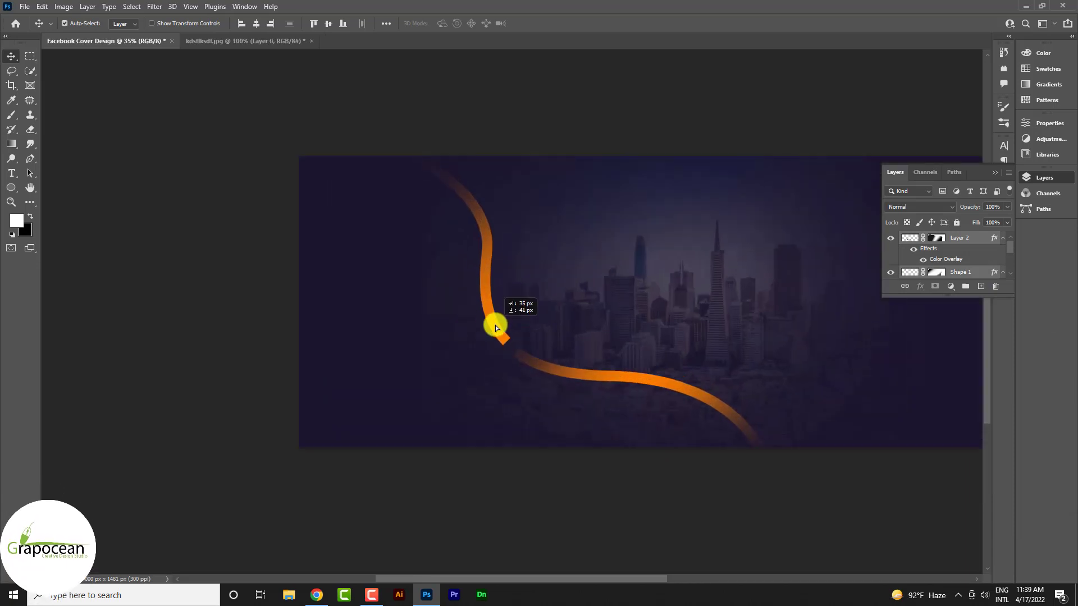
scroll(591, 504, down, 3)
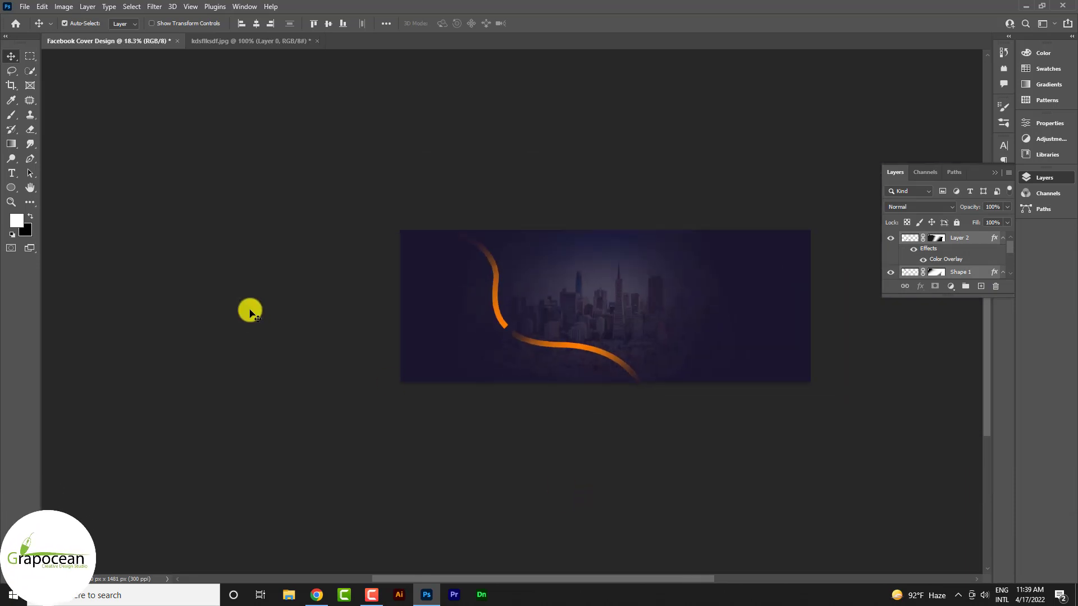
- Open the crumpled paper texture image
click(23, 7)
click(34, 29)
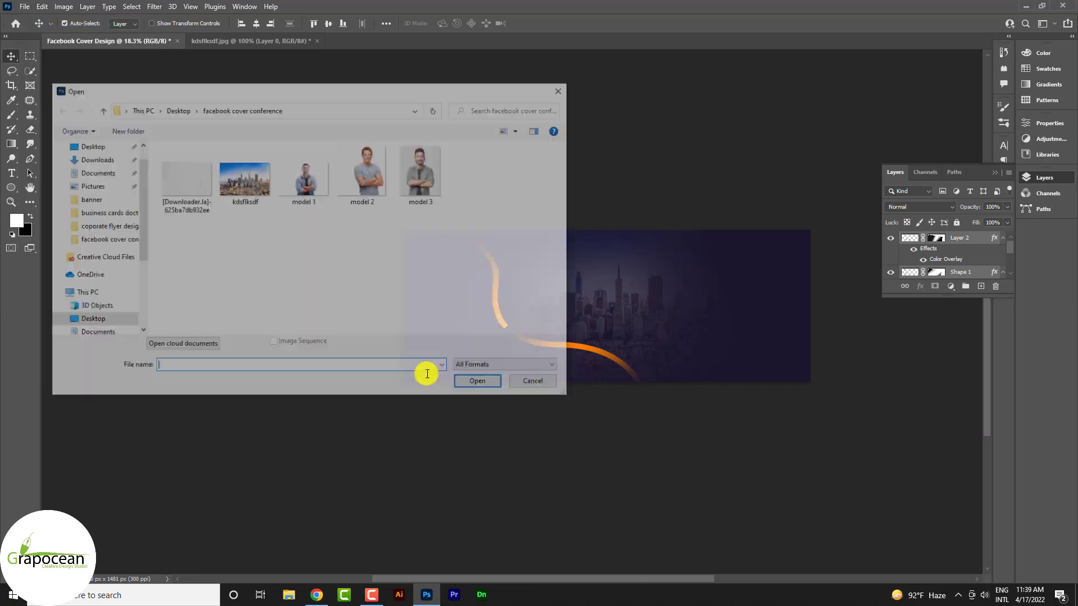
click(187, 185)
click(478, 381)
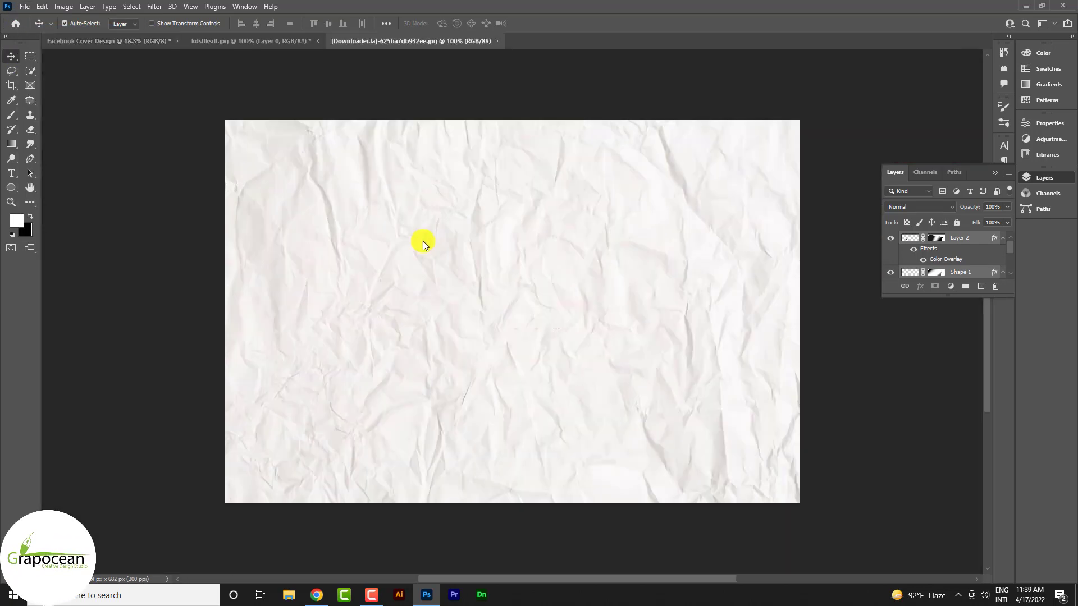
- Place the paper into the cover, enlarge it, and stack the orange curve layer above it
drag(996, 243, 466, 322)
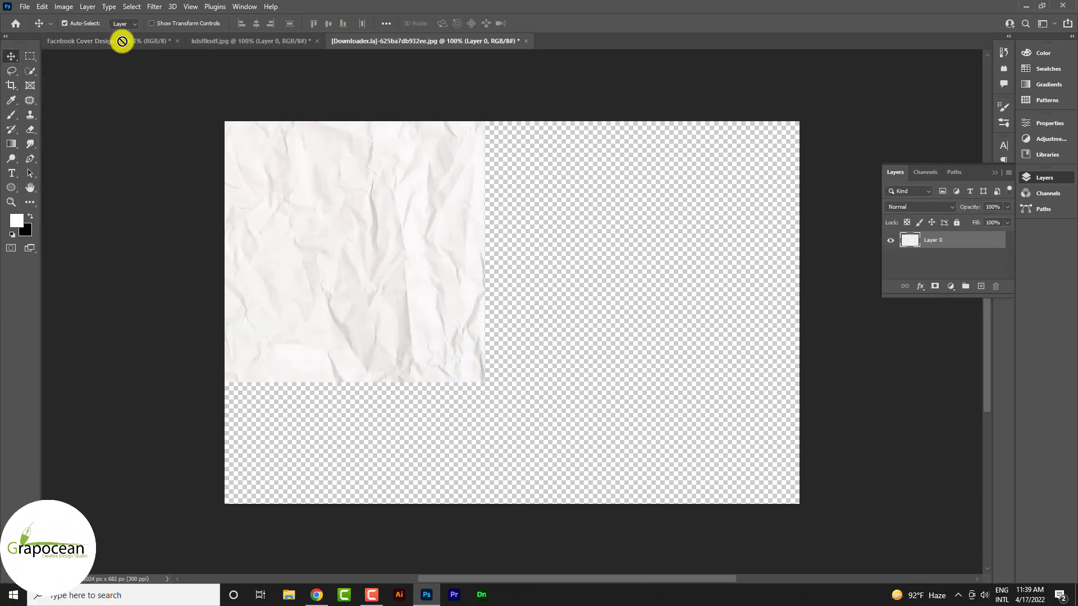
key(ctrl+t)
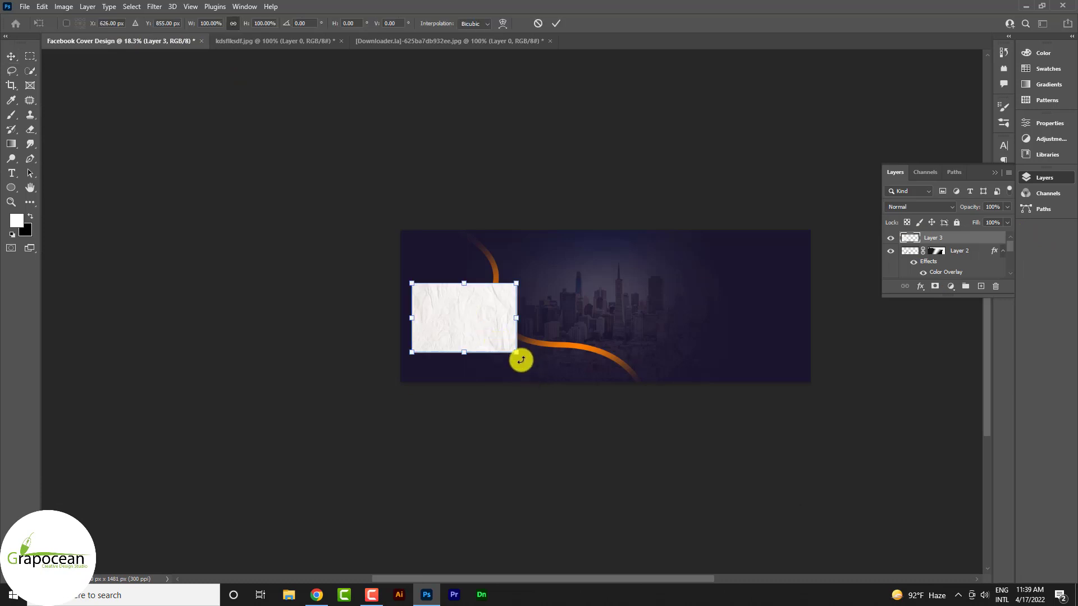
drag(517, 353, 645, 428)
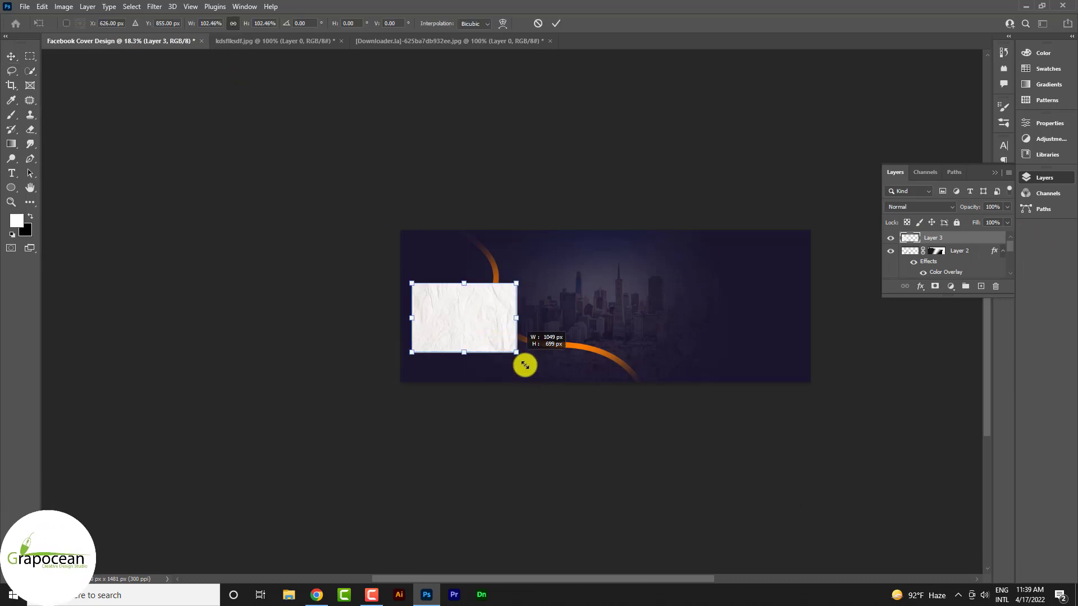
click(556, 23)
drag(967, 253, 953, 238)
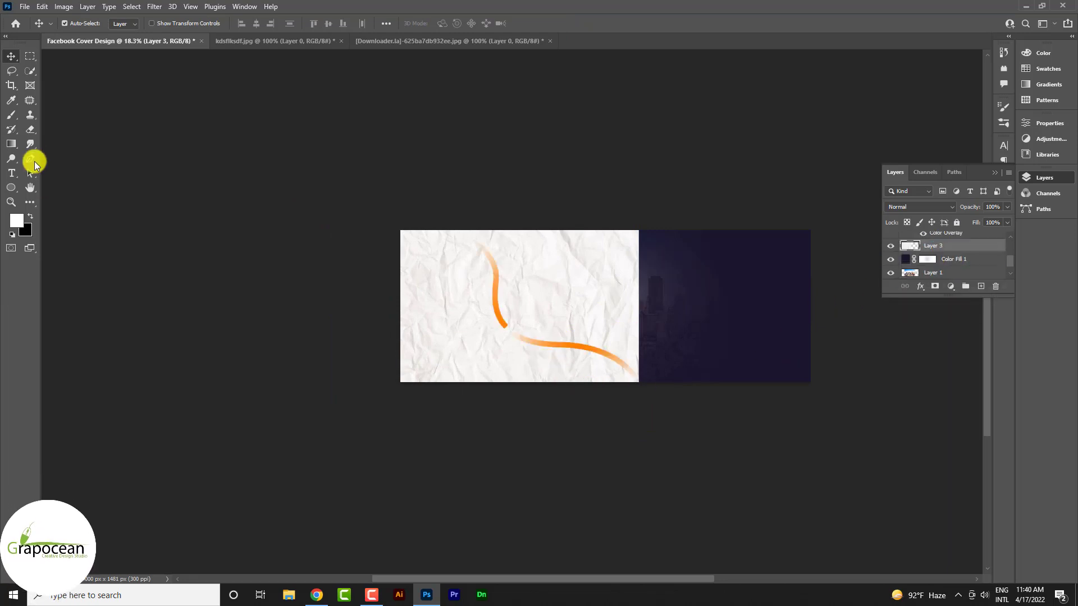
- Trace a pen path from the top edge along the upper orange stroke to the bend
click(31, 158)
scroll(440, 245, up, 5)
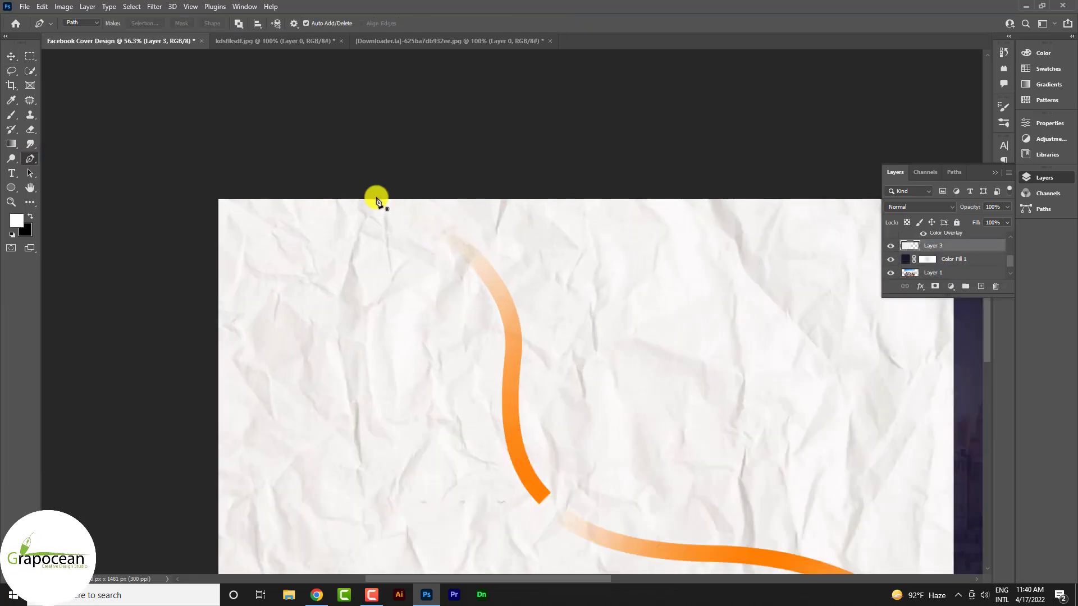
click(376, 196)
drag(502, 306, 513, 372)
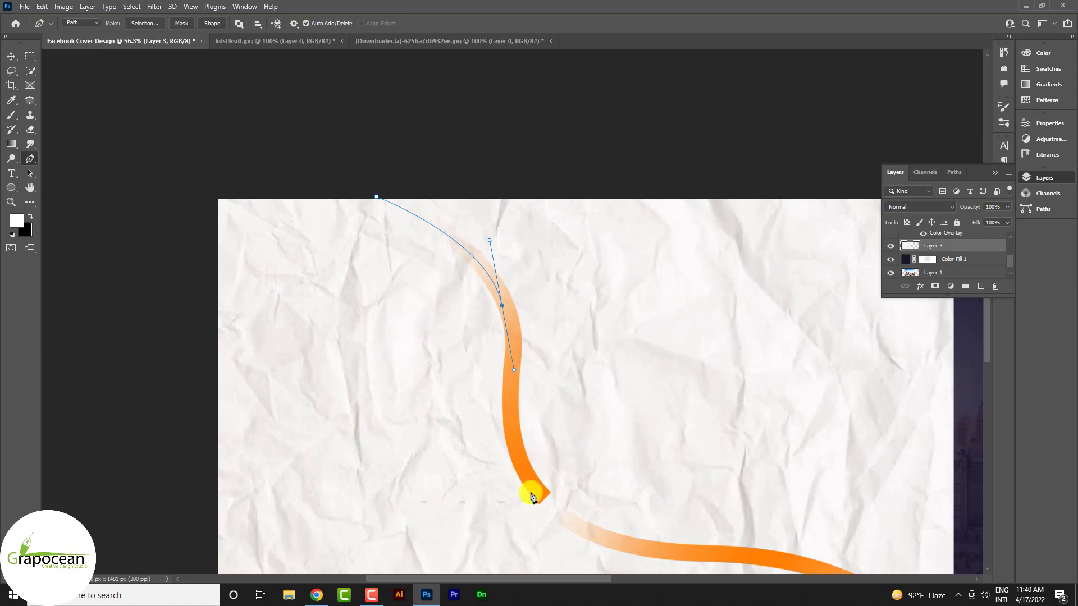
drag(552, 512, 618, 556)
scroll(674, 548, down, 4)
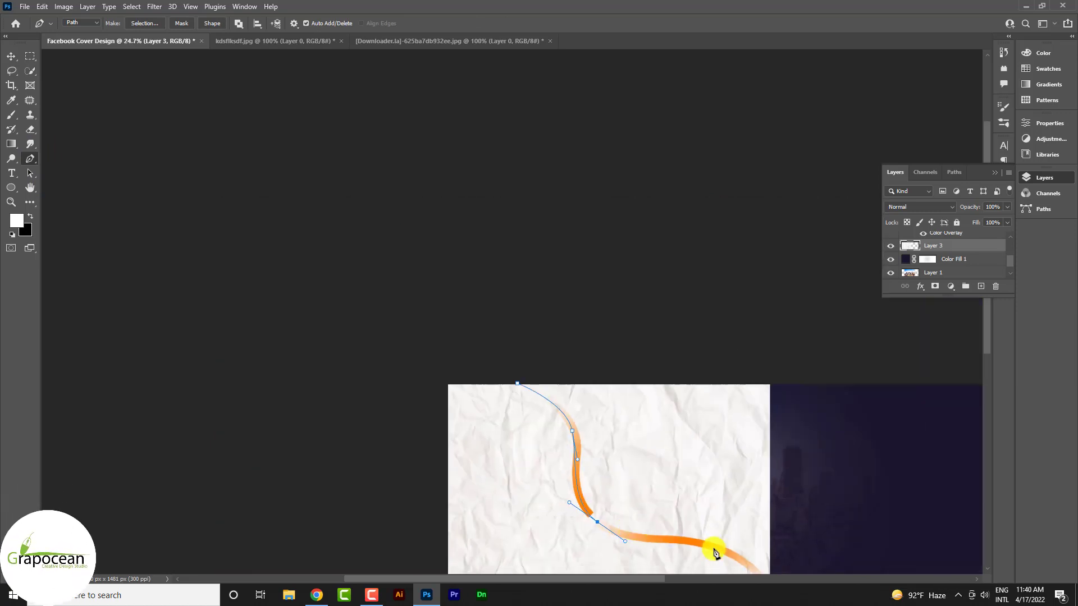
scroll(744, 512, down, 1)
- Close the path along the lower curve and bottom-left corner, then mask the paper to it
drag(739, 481, 775, 570)
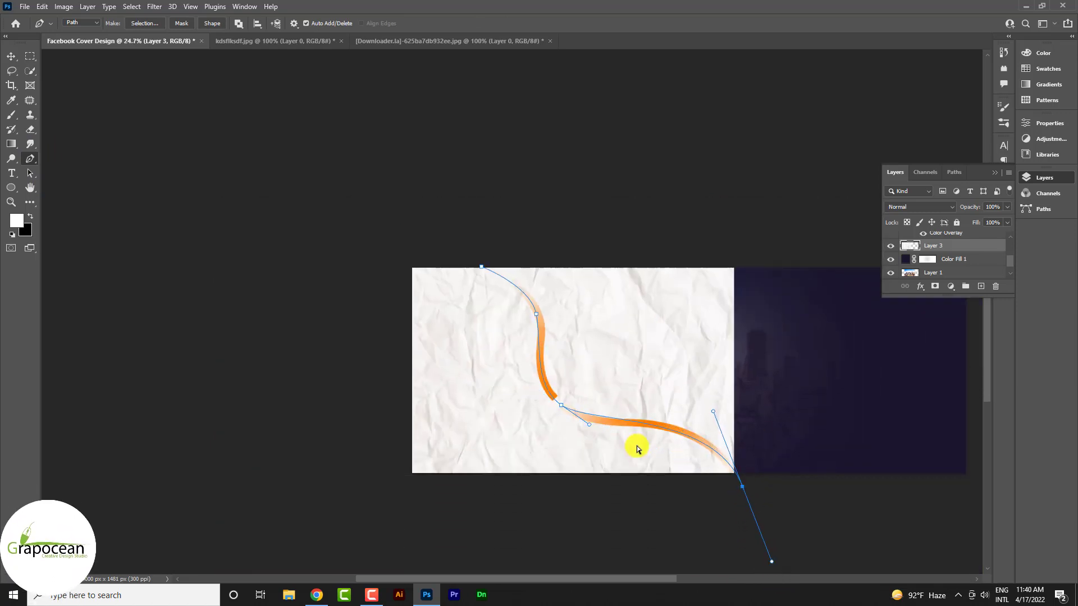
scroll(625, 425, up, 2)
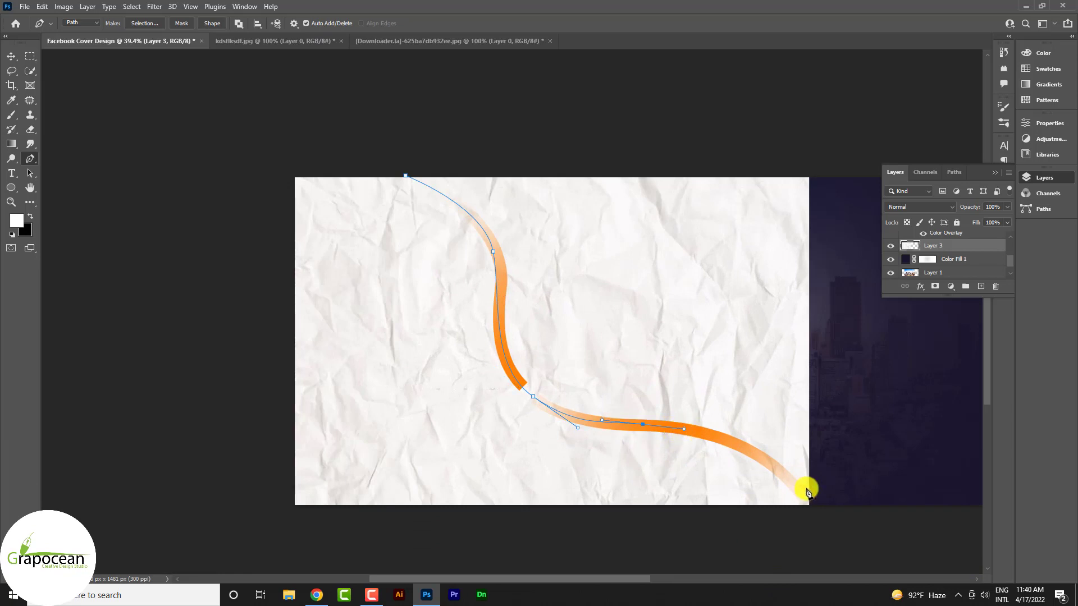
drag(809, 512, 847, 530)
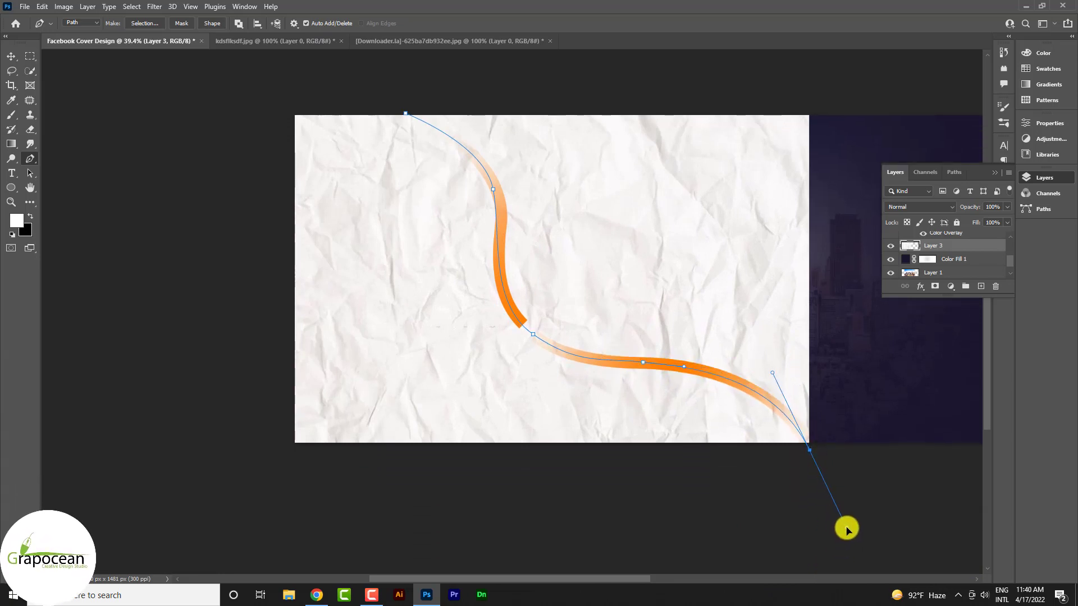
scroll(783, 464, down, 4)
click(373, 373)
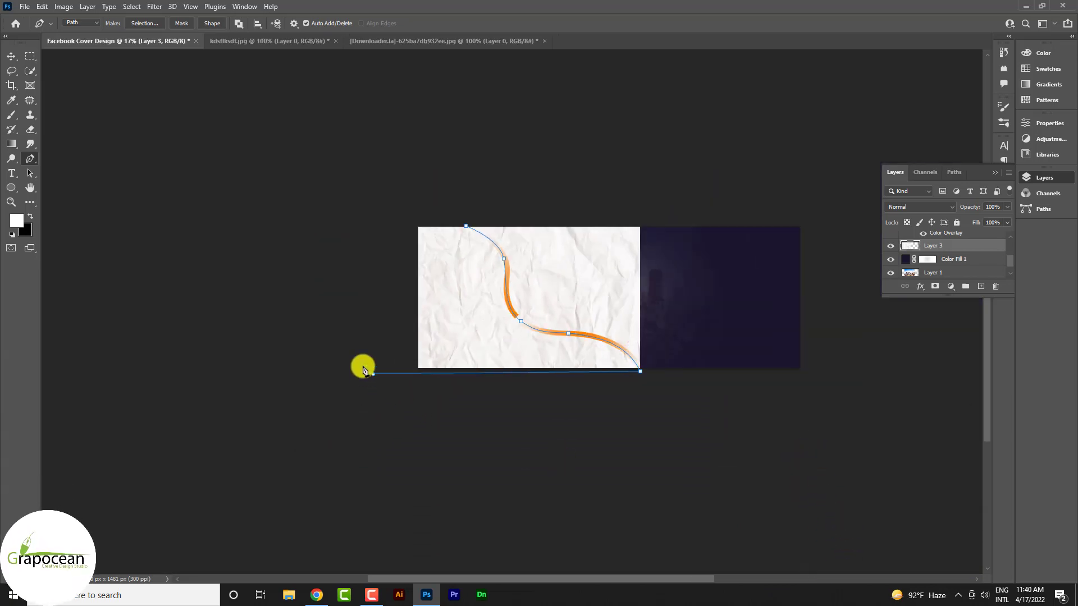
click(467, 230)
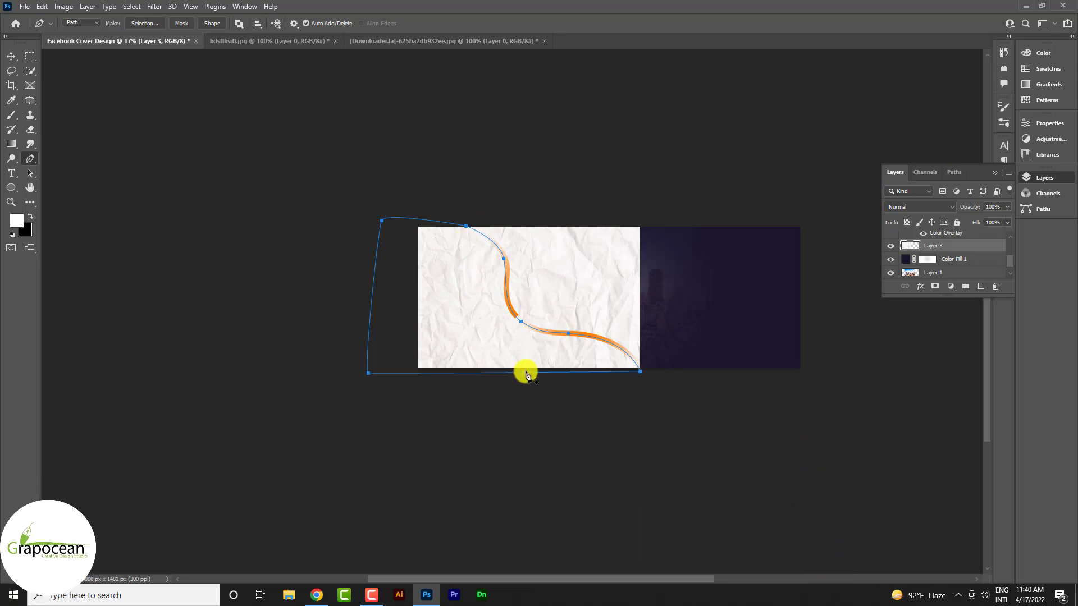
key(ctrl+Return)
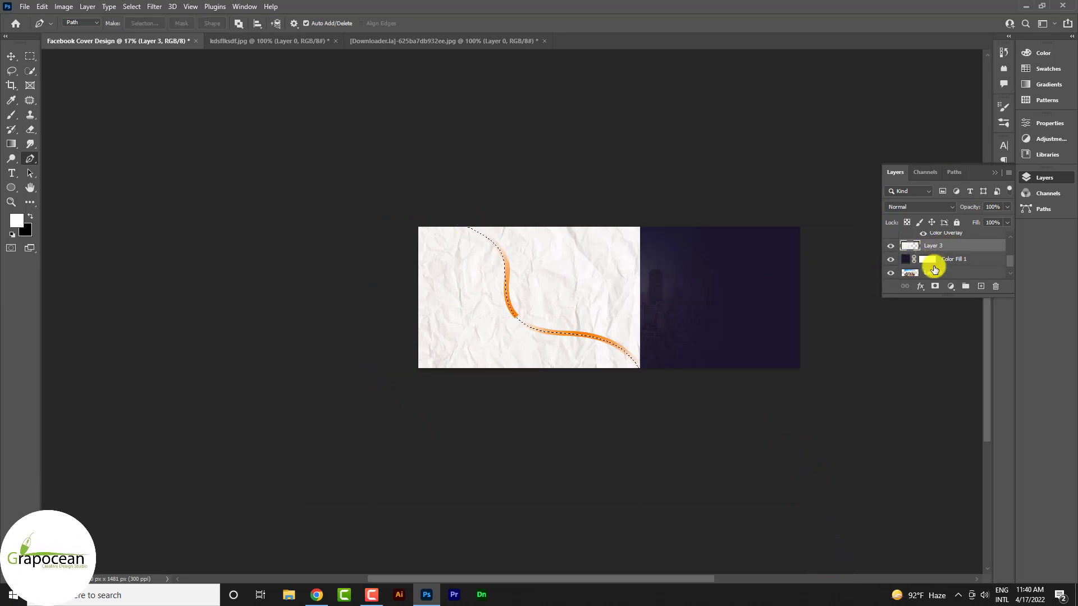
click(935, 287)
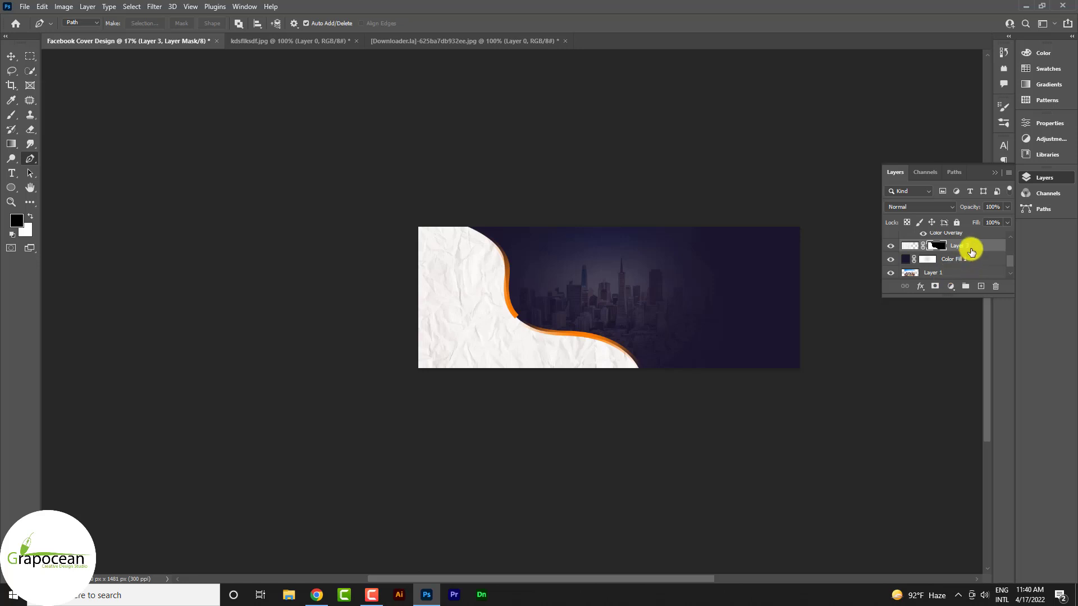
click(926, 208)
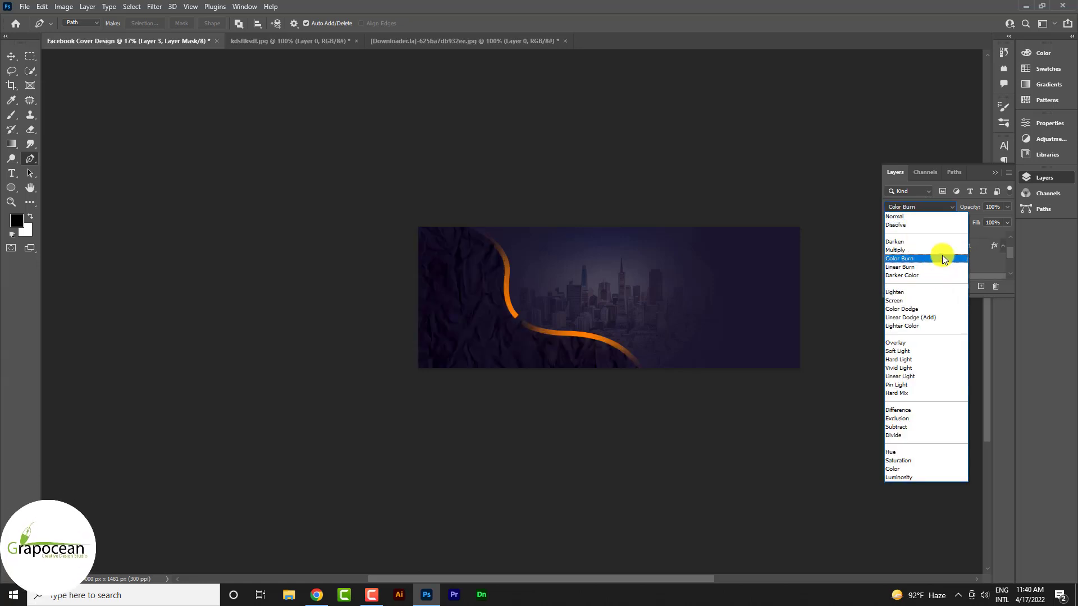
- Set the paper texture layer to Color Burn blending at 41% opacity
click(939, 258)
drag(1008, 209, 976, 218)
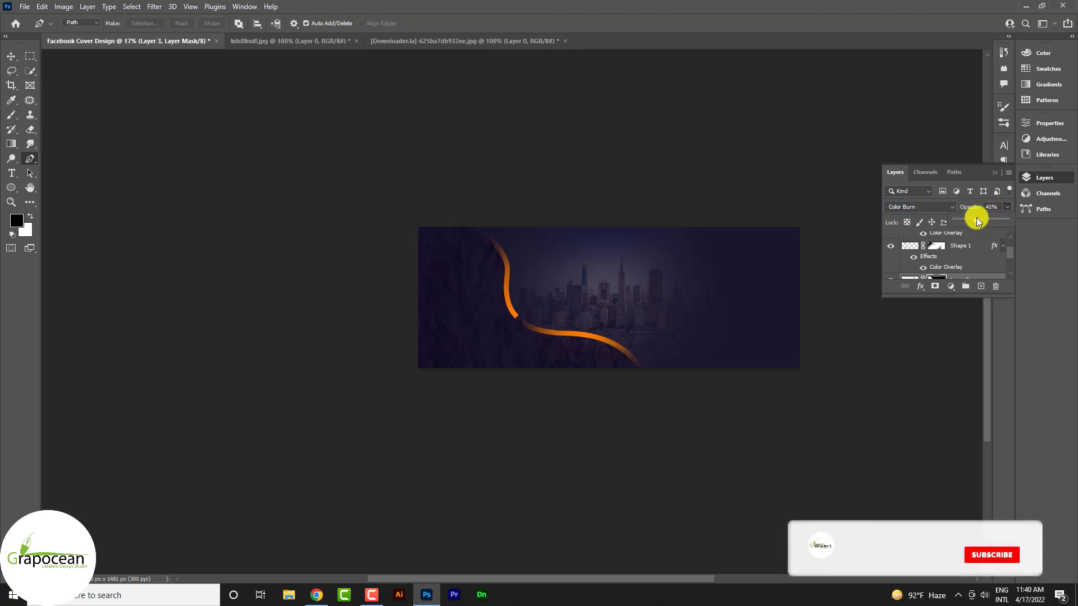
scroll(602, 361, up, 3)
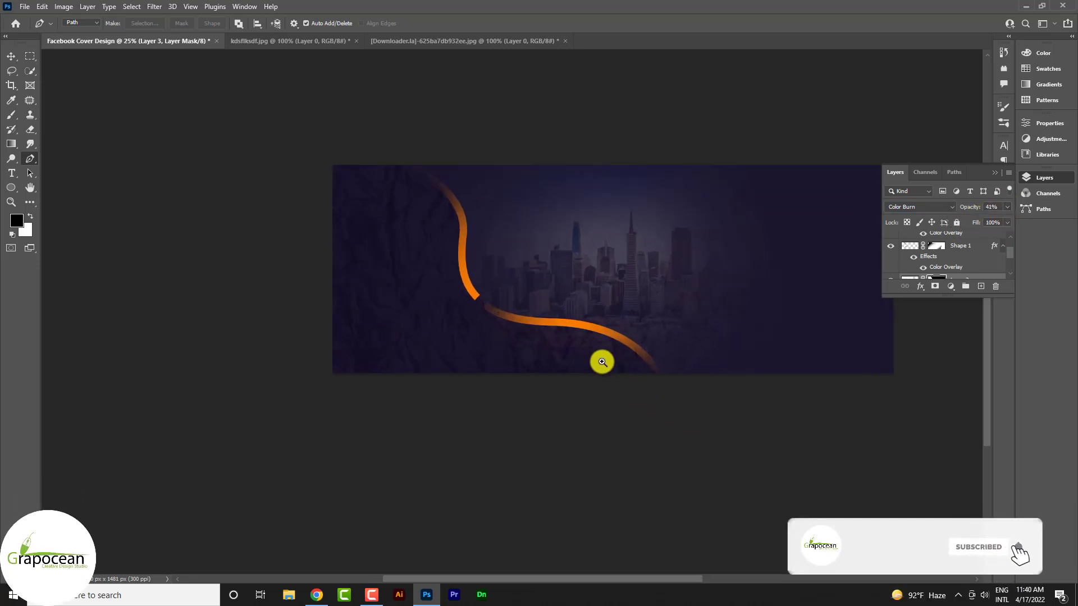
scroll(590, 295, down, 2)
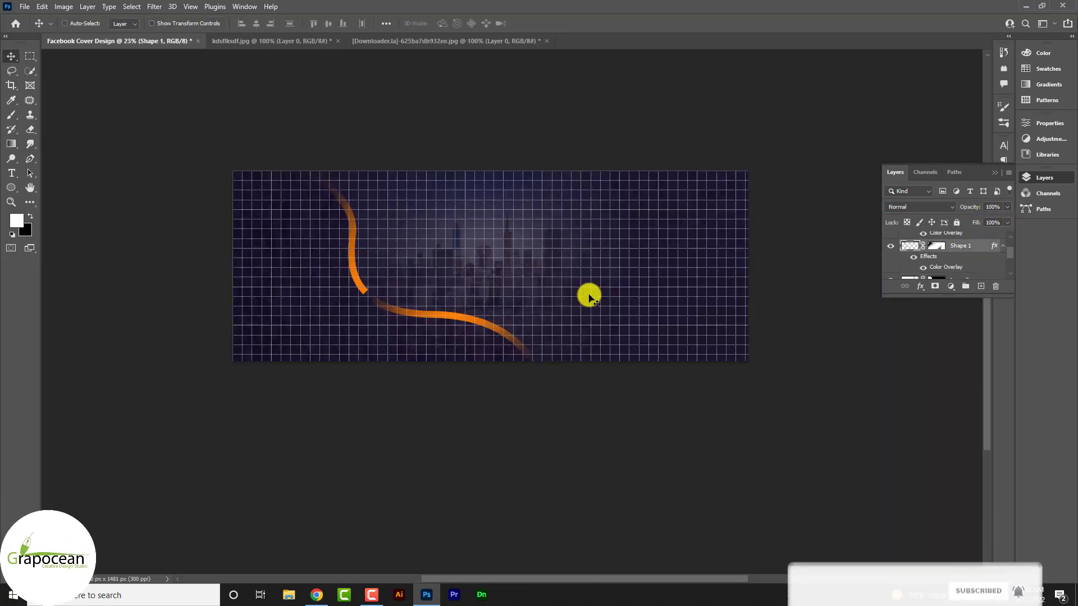
- Show the grid over the cover canvas with Ctrl+'
key(ctrl+apostrophe)
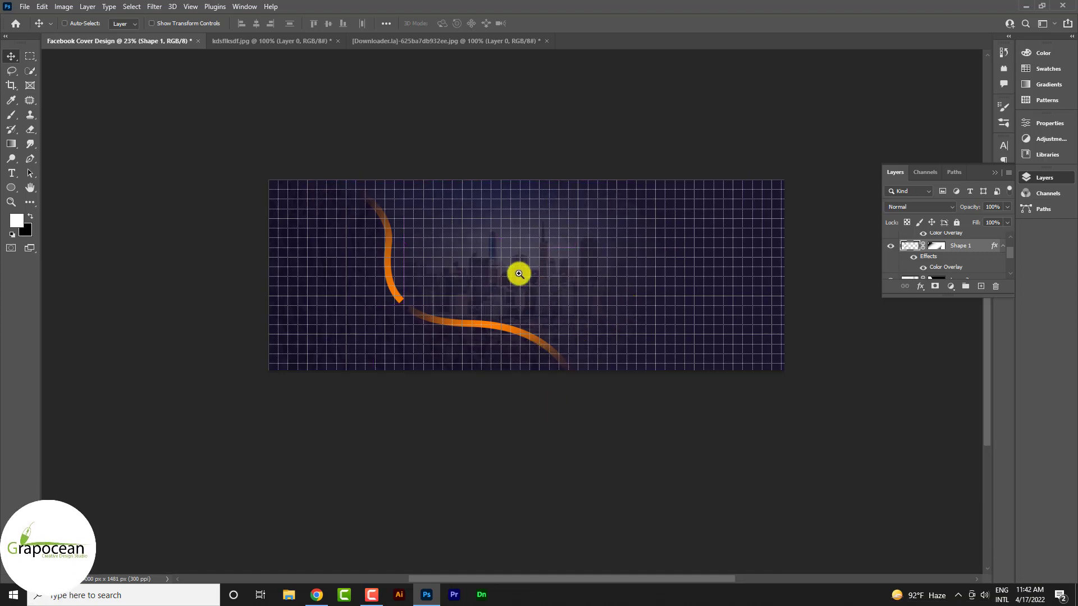
scroll(521, 270, up, 3)
scroll(523, 254, up, 1)
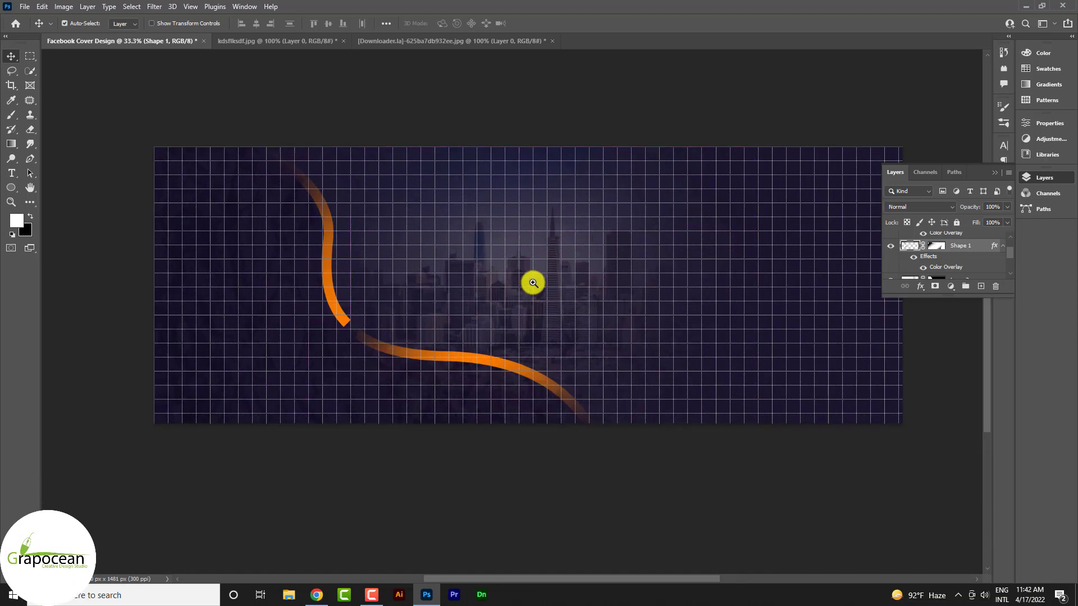
scroll(531, 266, up, 1)
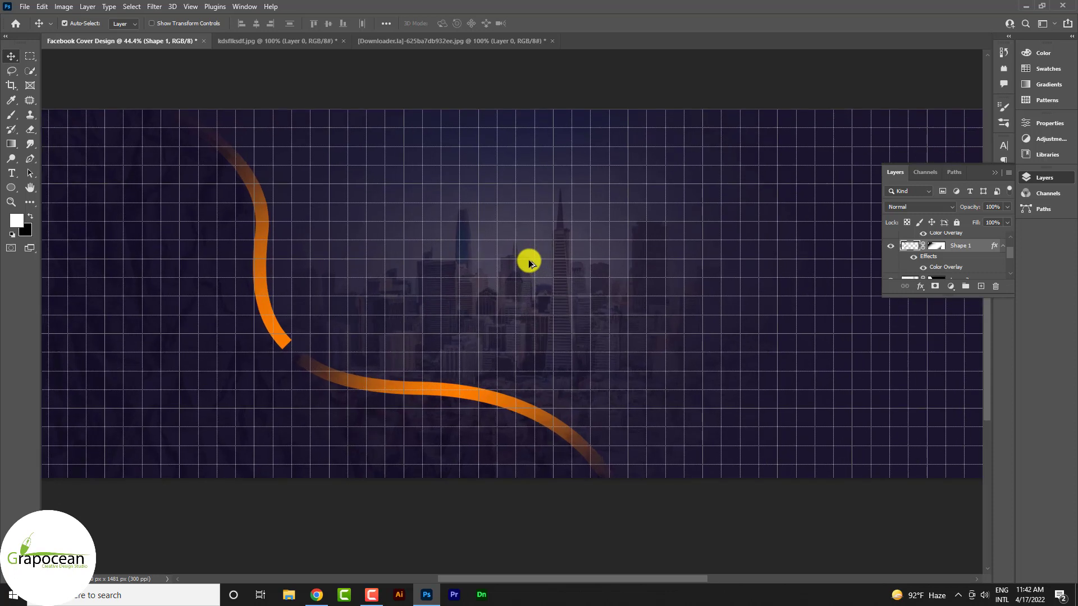
- Draw a 300 × 450 px rectangle over the skyline near the cover's centre
right_click(11, 188)
click(53, 188)
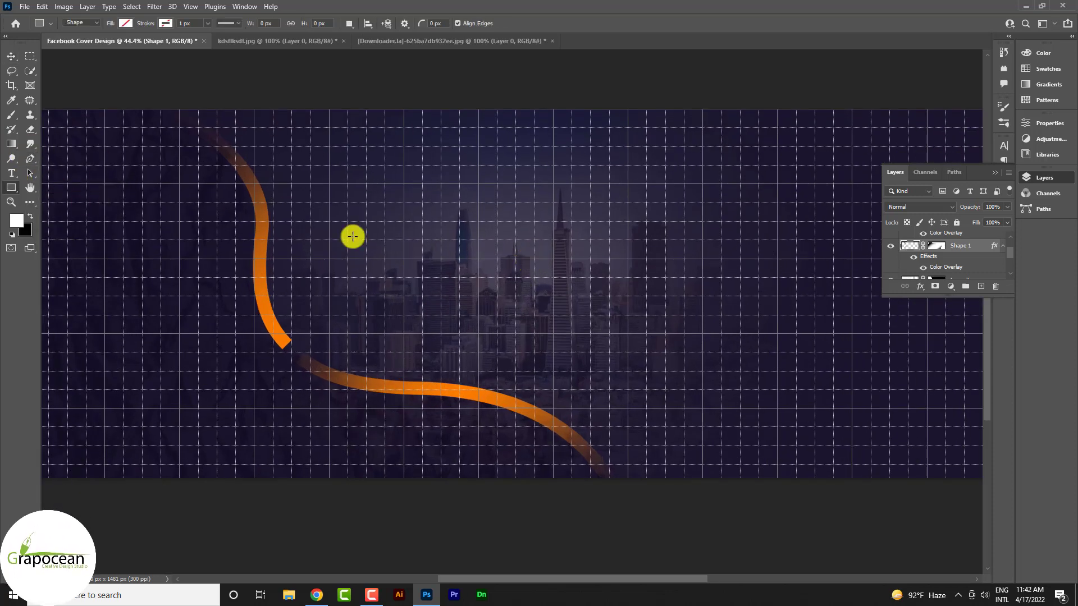
drag(386, 202, 461, 308)
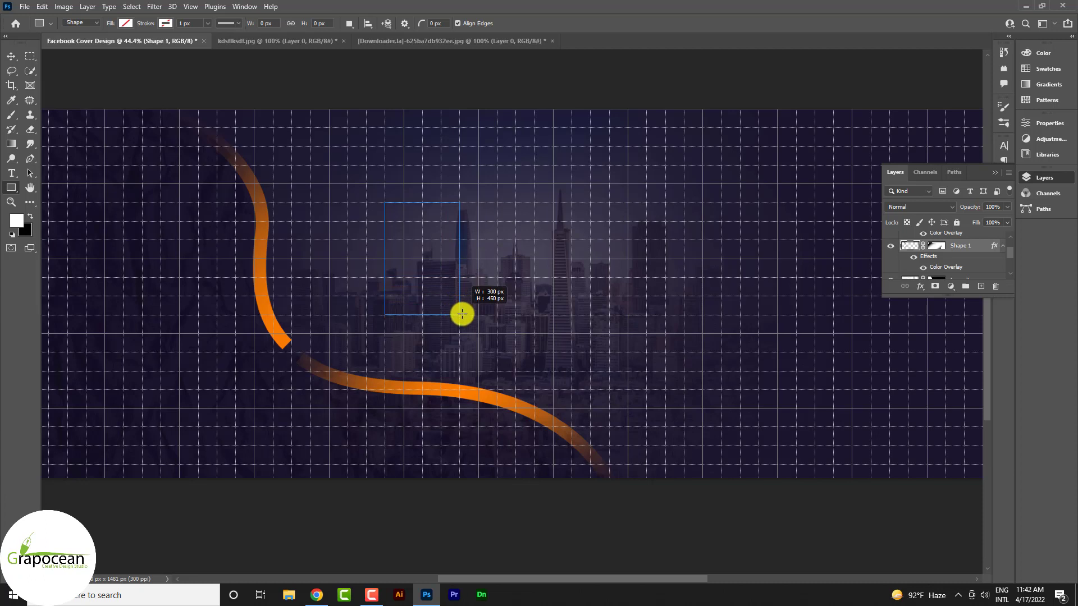
drag(462, 314, 460, 314)
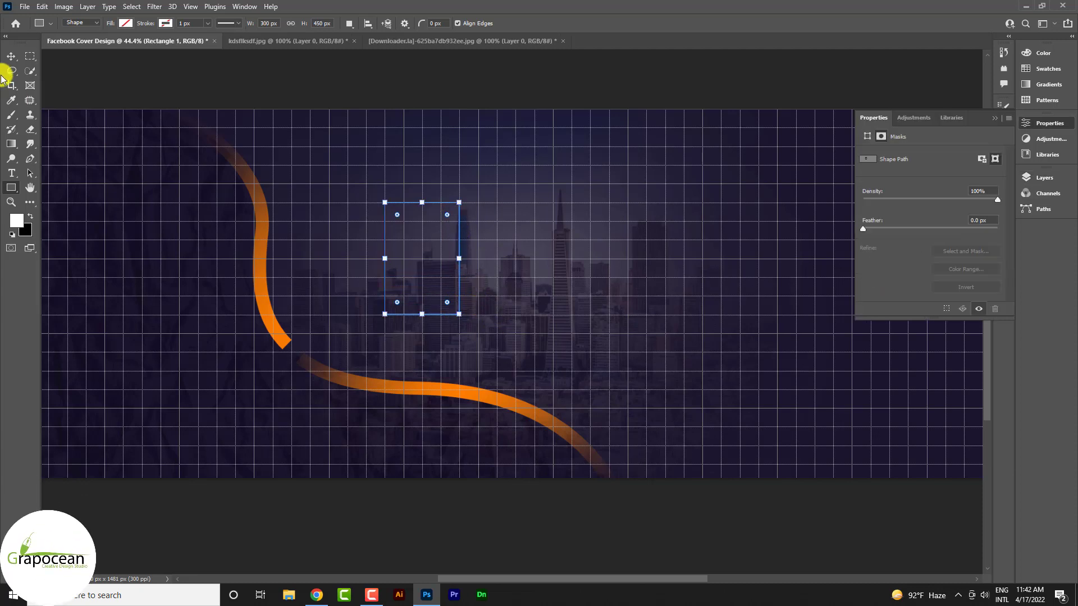
click(11, 56)
- Give Rectangle 1 a solid white fill
click(995, 118)
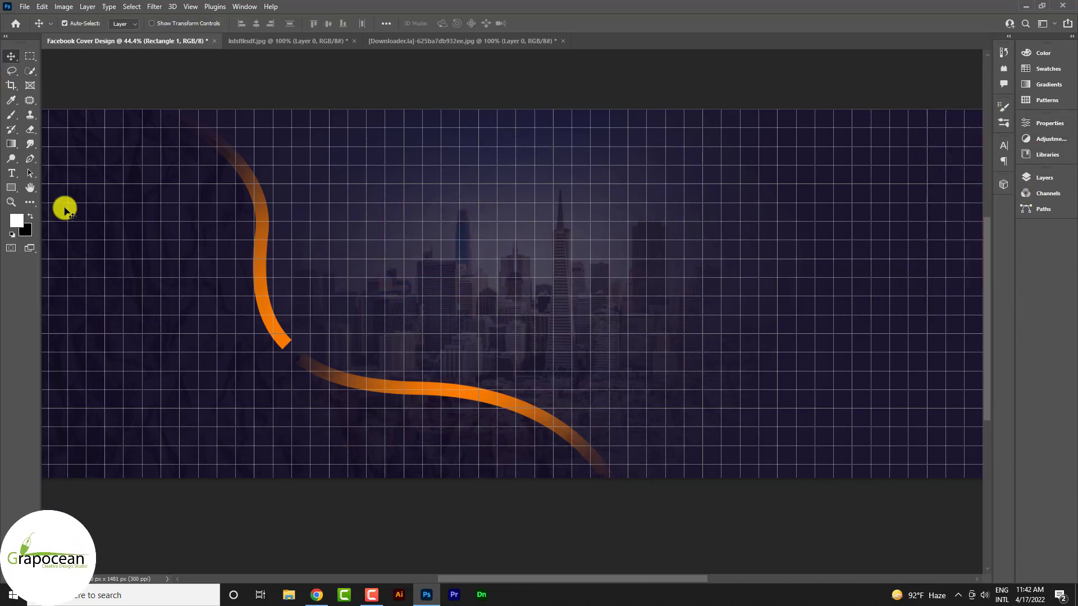
click(11, 189)
click(126, 23)
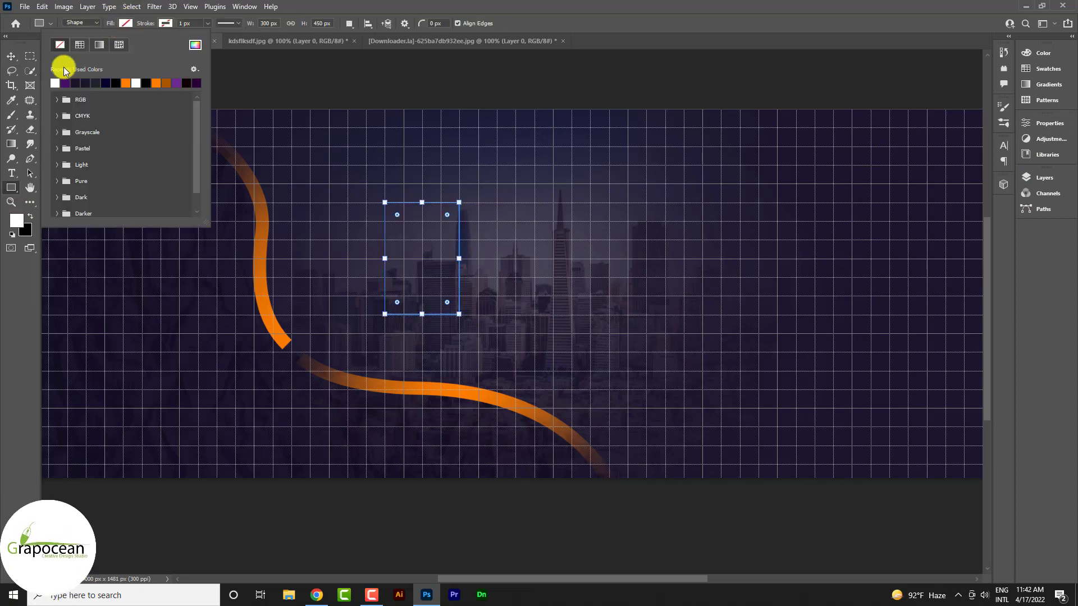
click(54, 83)
click(12, 56)
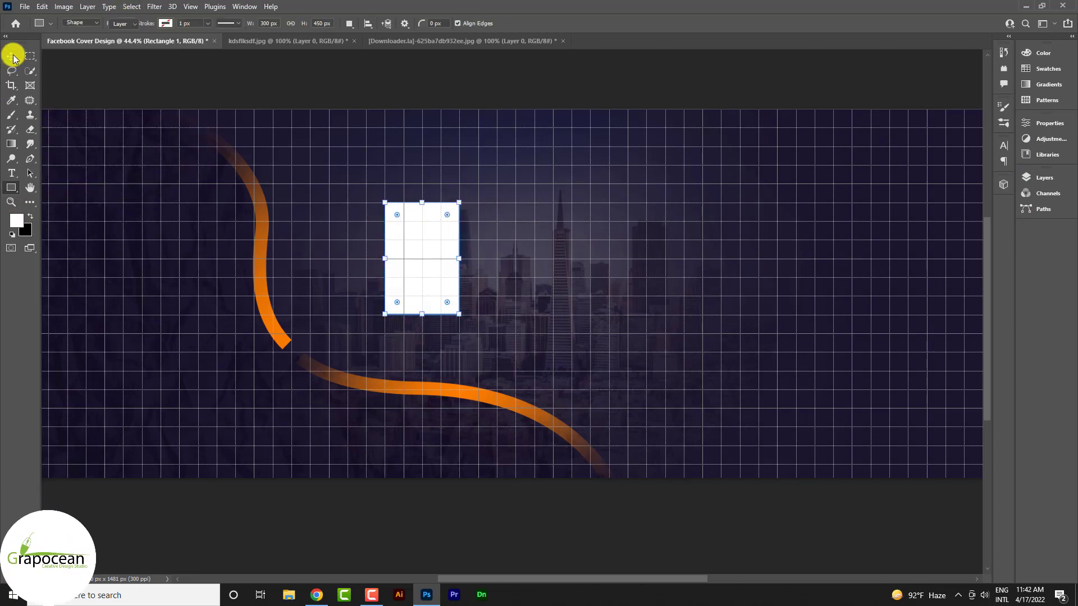
- Skew the rectangle's top edge to the right with Free Transform
key(ctrl+t)
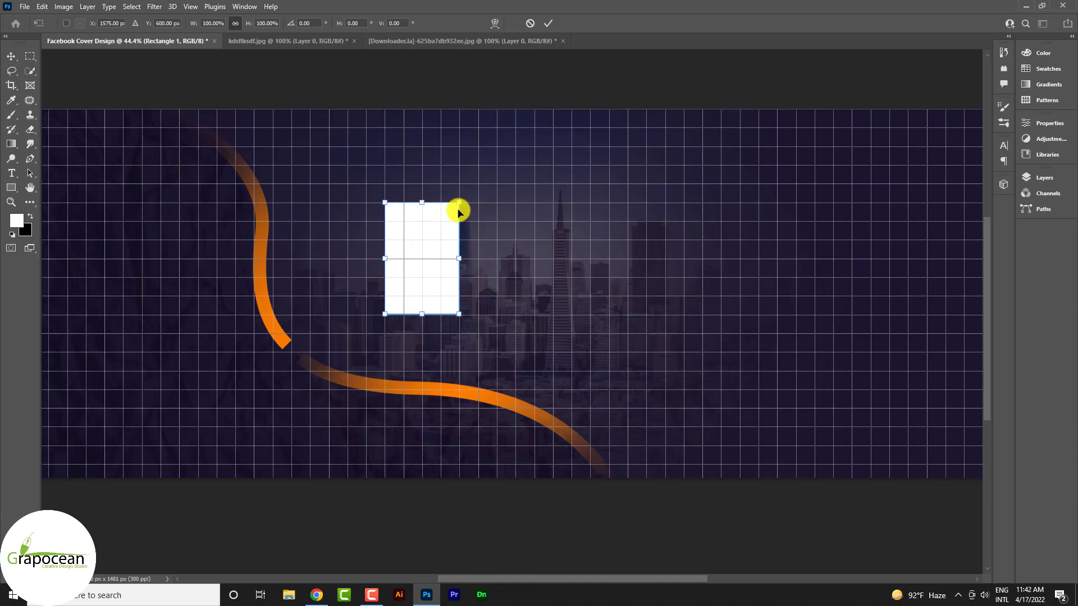
scroll(459, 218, up, 3)
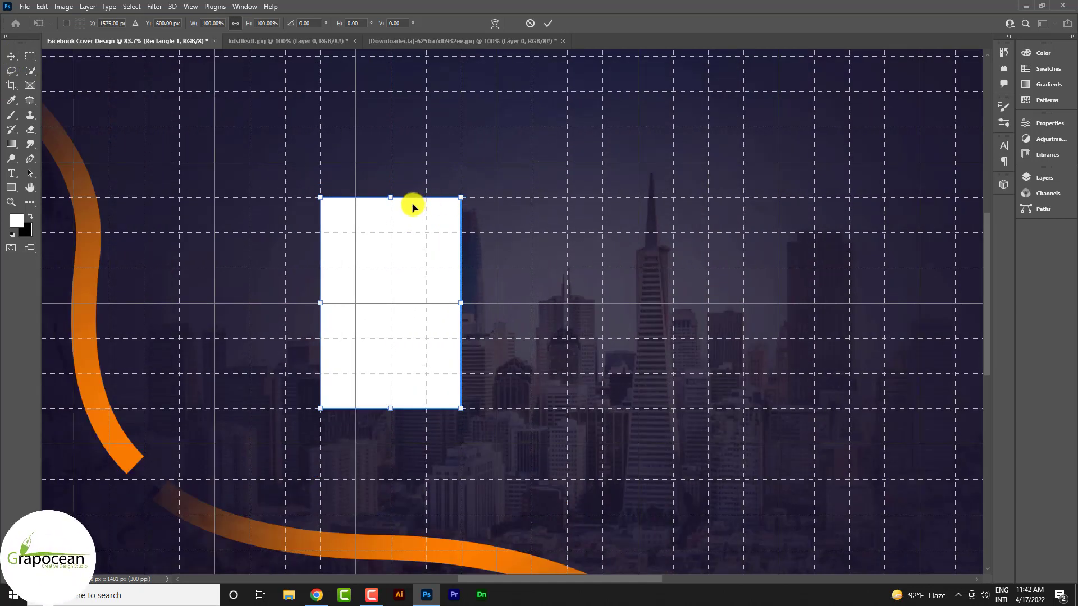
drag(461, 199, 497, 199)
drag(320, 197, 355, 197)
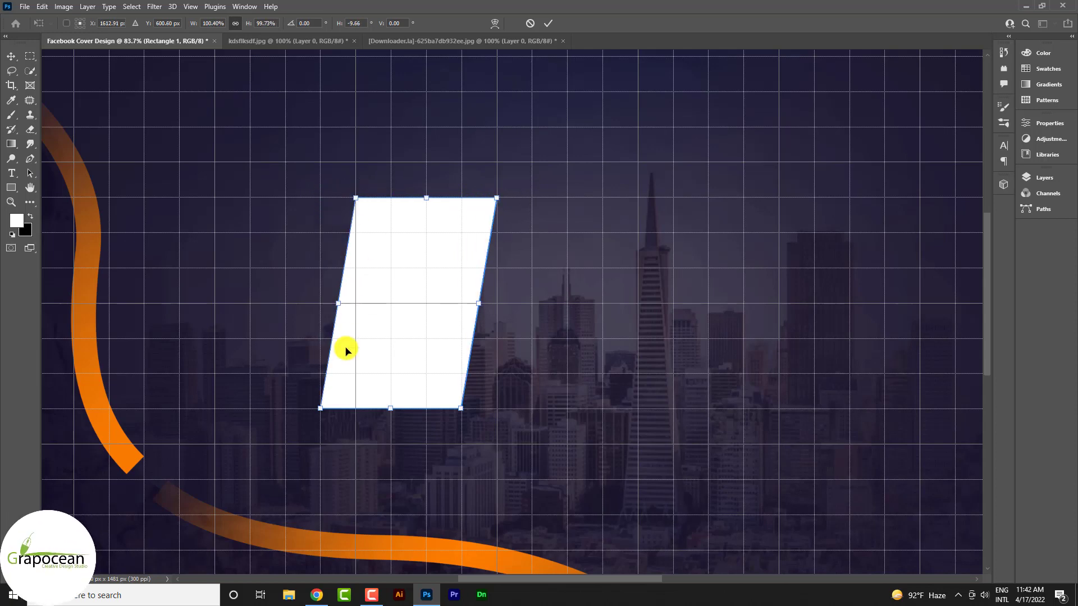
scroll(423, 164, up, 3)
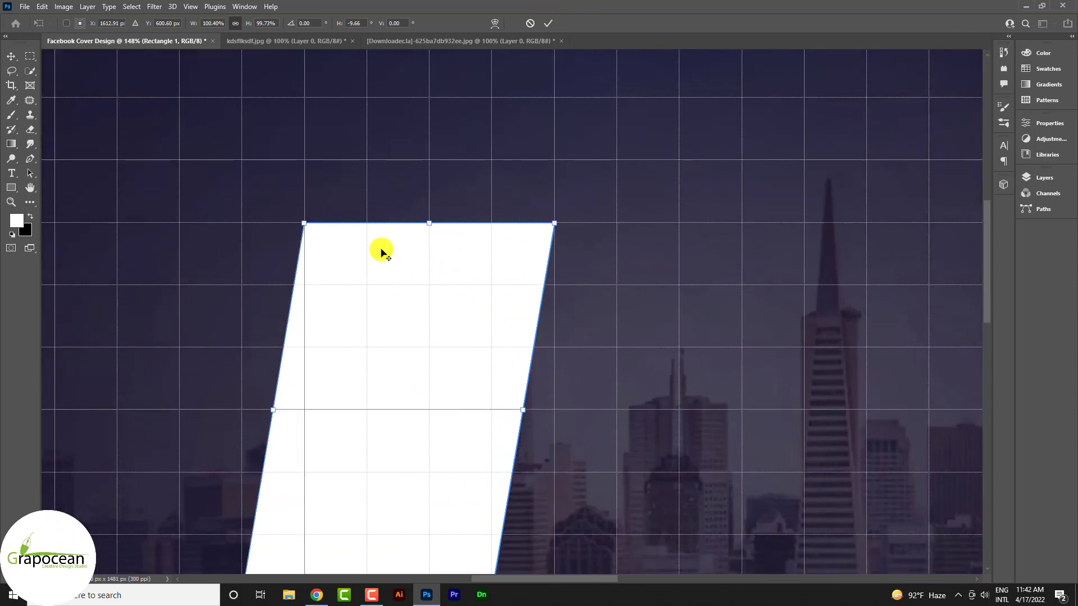
- Commit the skew, accept converting the shape to a path, and deselect
click(548, 23)
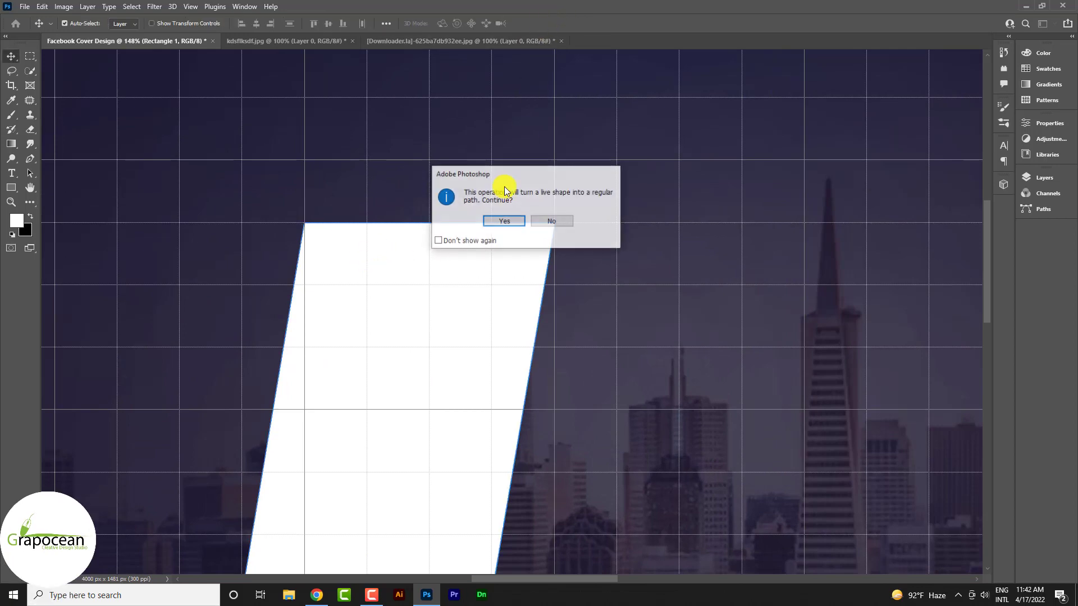
click(504, 222)
scroll(463, 316, down, 3)
scroll(463, 316, down, 2)
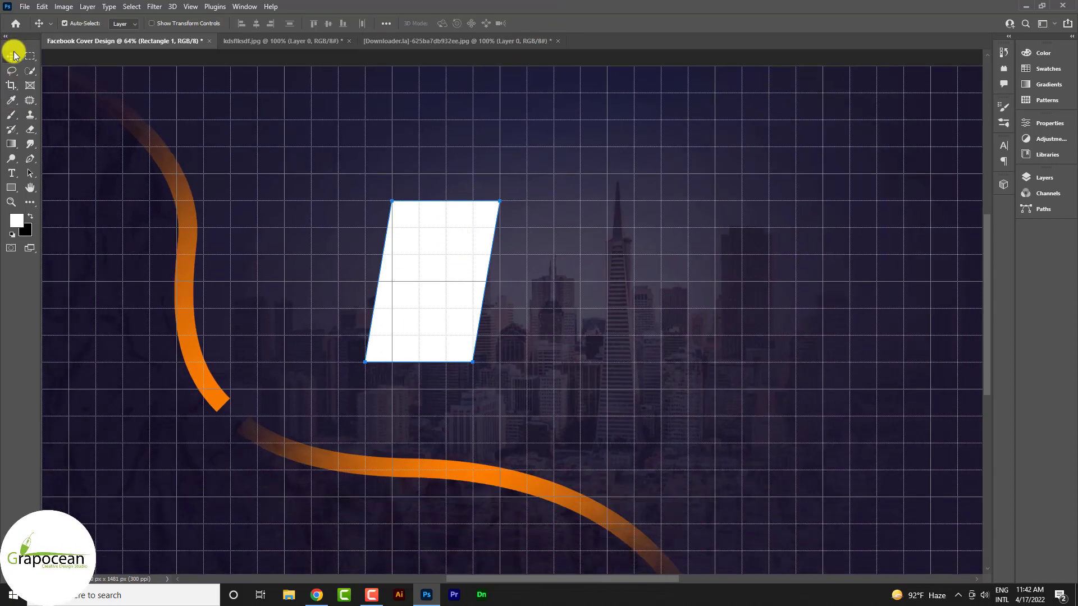
scroll(388, 332, down, 3)
click(529, 517)
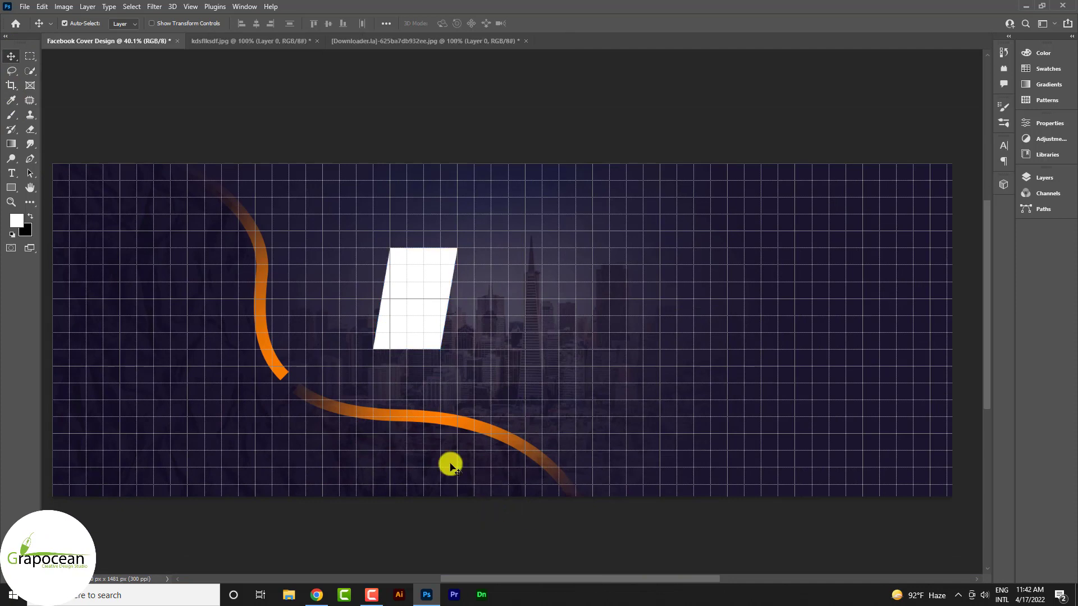
- Open model 1, model 2 and model 3 as separate documents
click(24, 6)
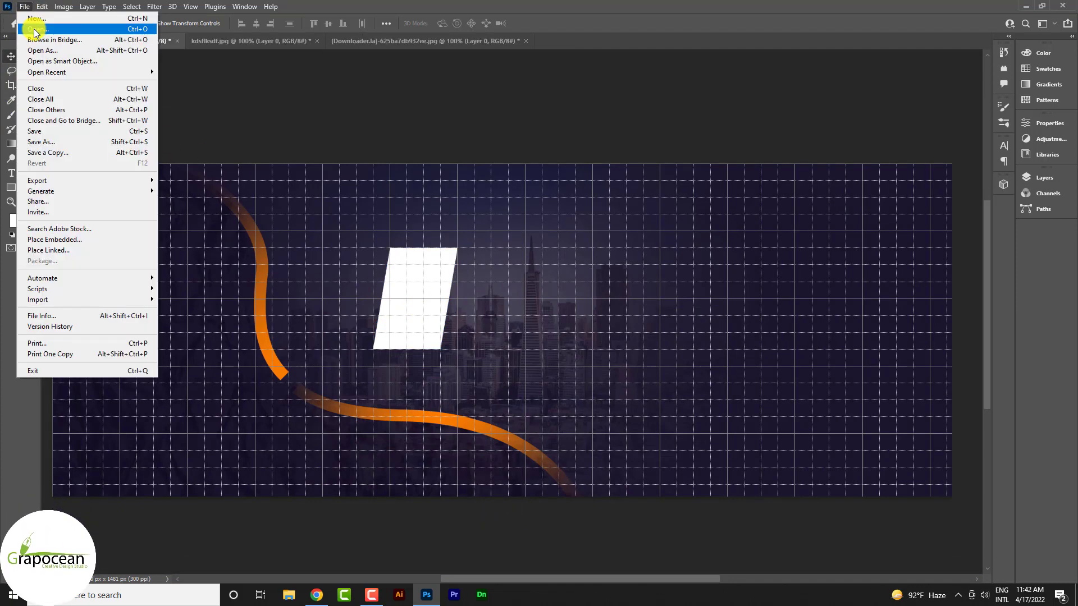
click(35, 29)
click(315, 180)
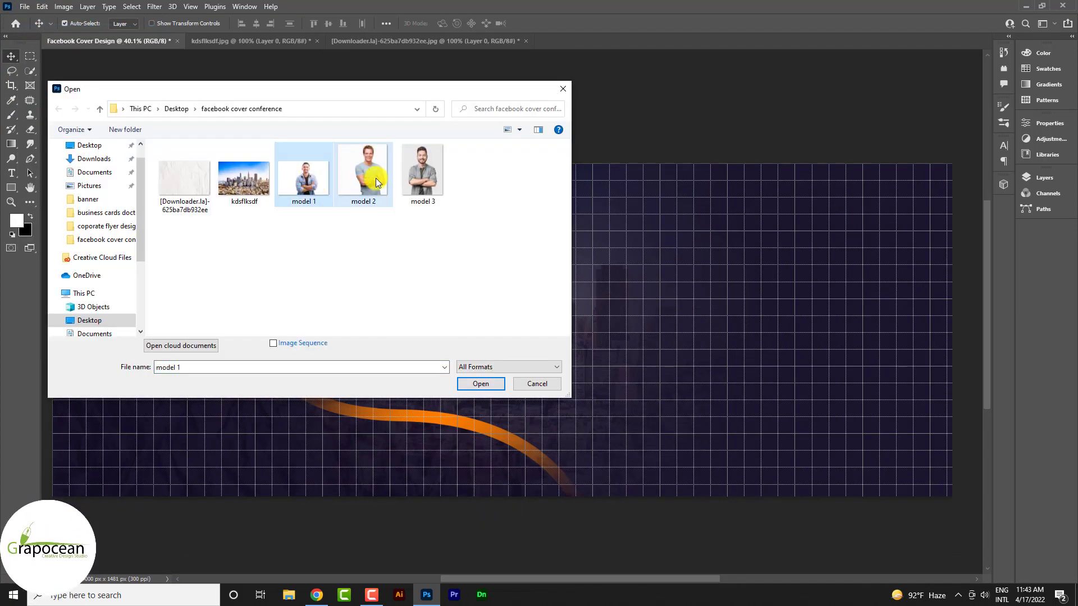
shift+click(423, 174)
click(480, 383)
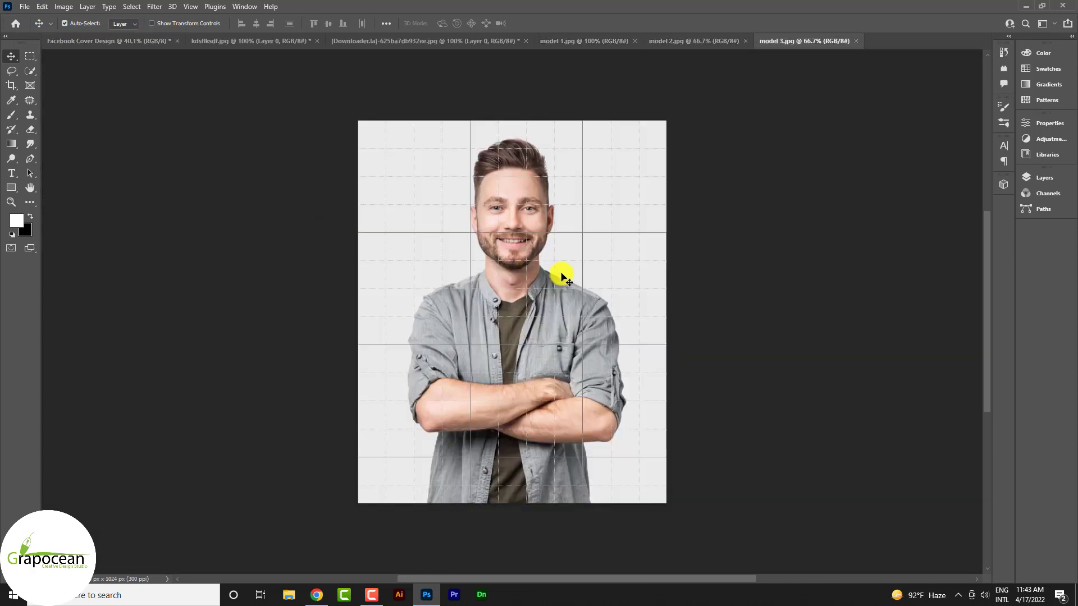
- Hide the grid on the model 3 photo
key(ctrl+apostrophe)
scroll(696, 269, up, 3)
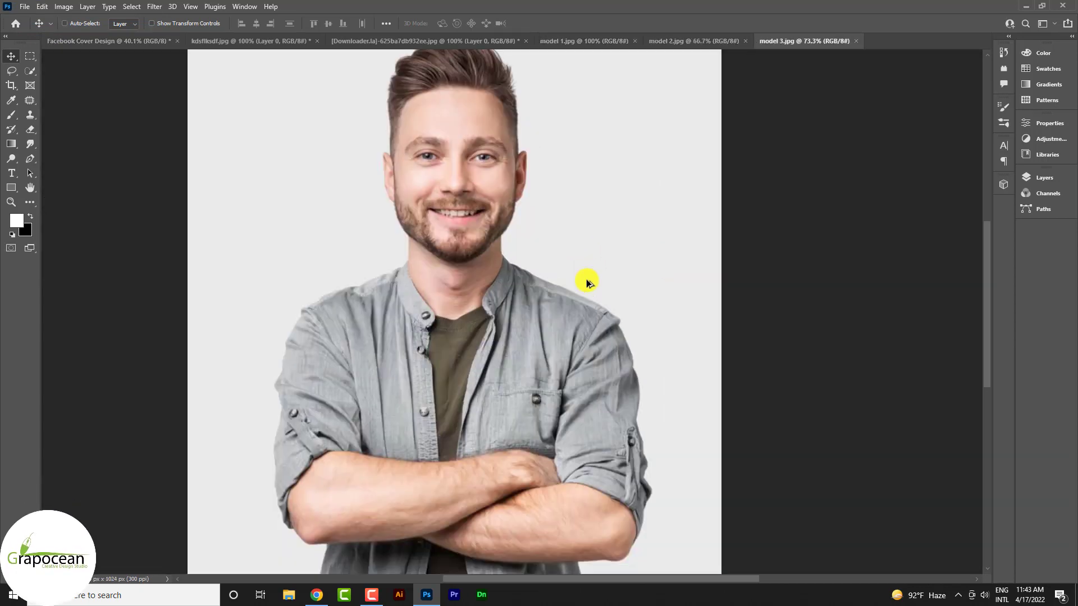
scroll(585, 281, down, 4)
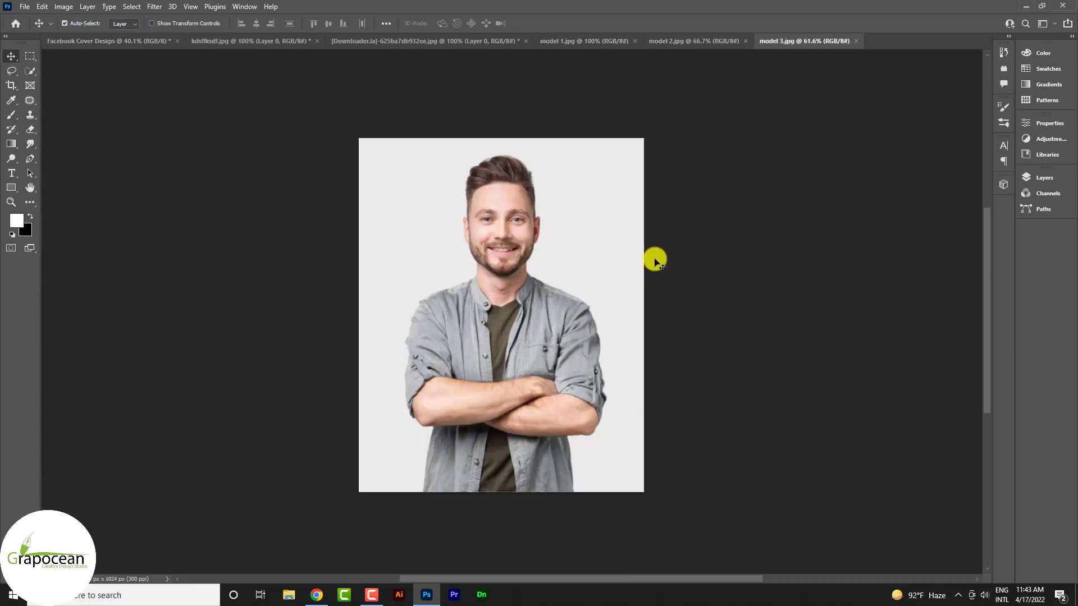
click(29, 57)
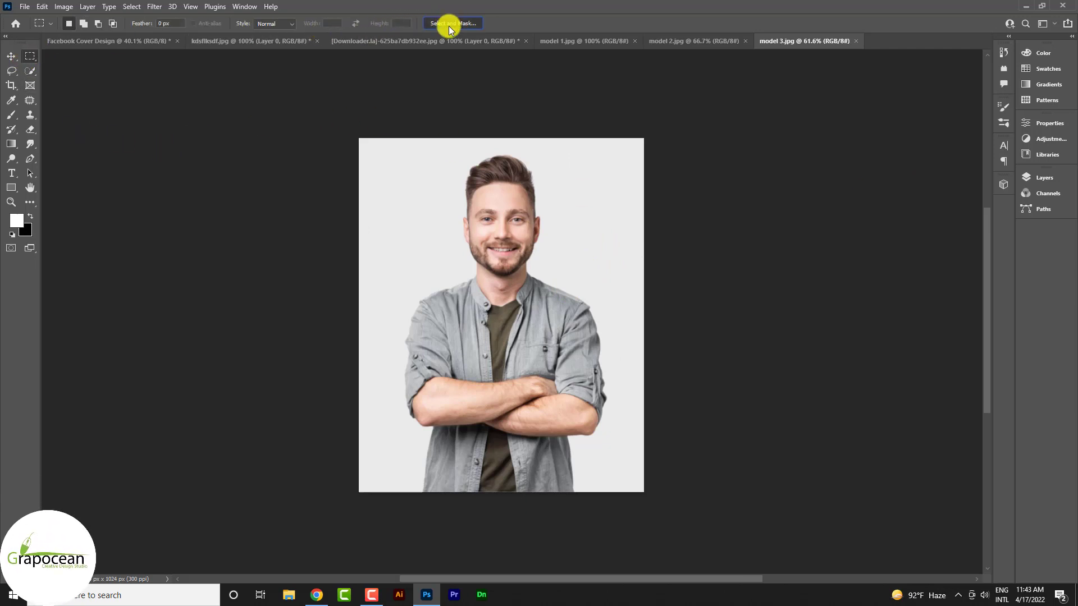
- In Select and Mask with On White view, paint the man's shirt, shoulders and arms into the selection
click(449, 24)
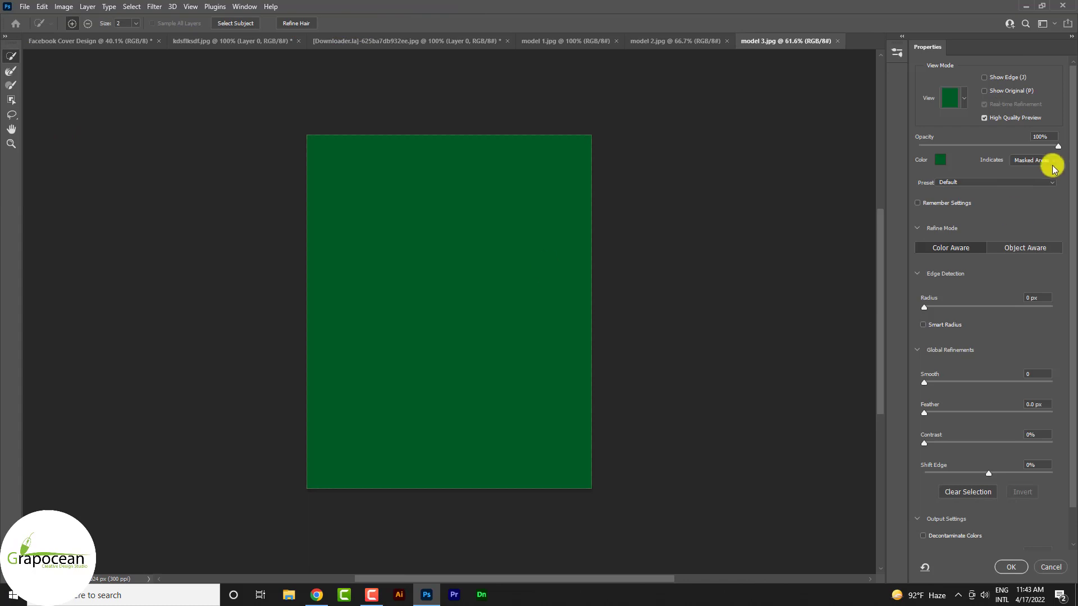
click(963, 101)
click(931, 212)
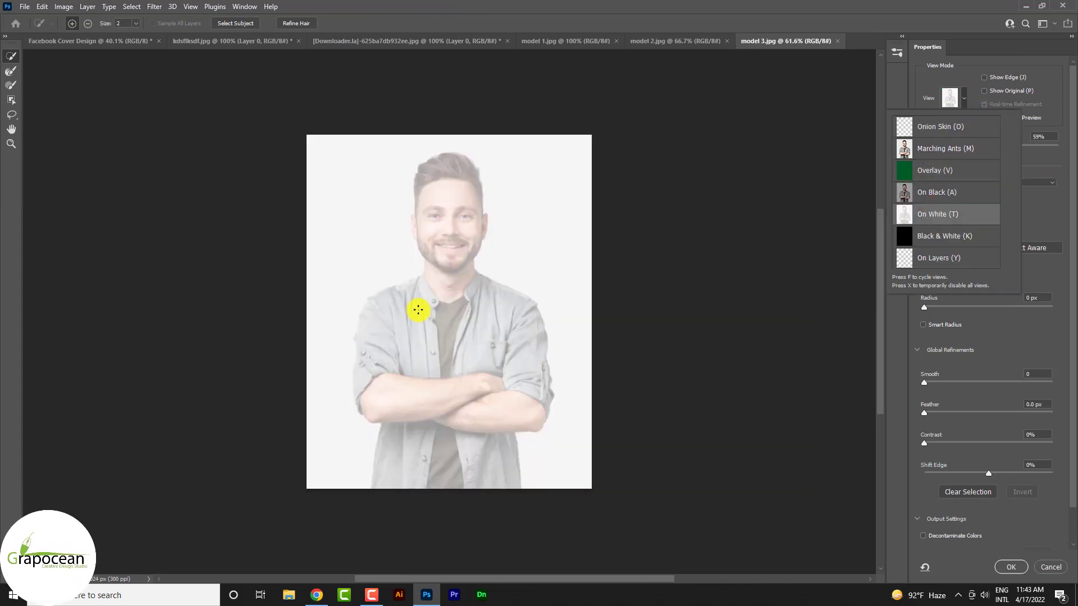
mouse_move(417, 342)
mouse_down()
mouse_move(425, 301)
mouse_move(448, 286)
mouse_move(451, 205)
mouse_up()
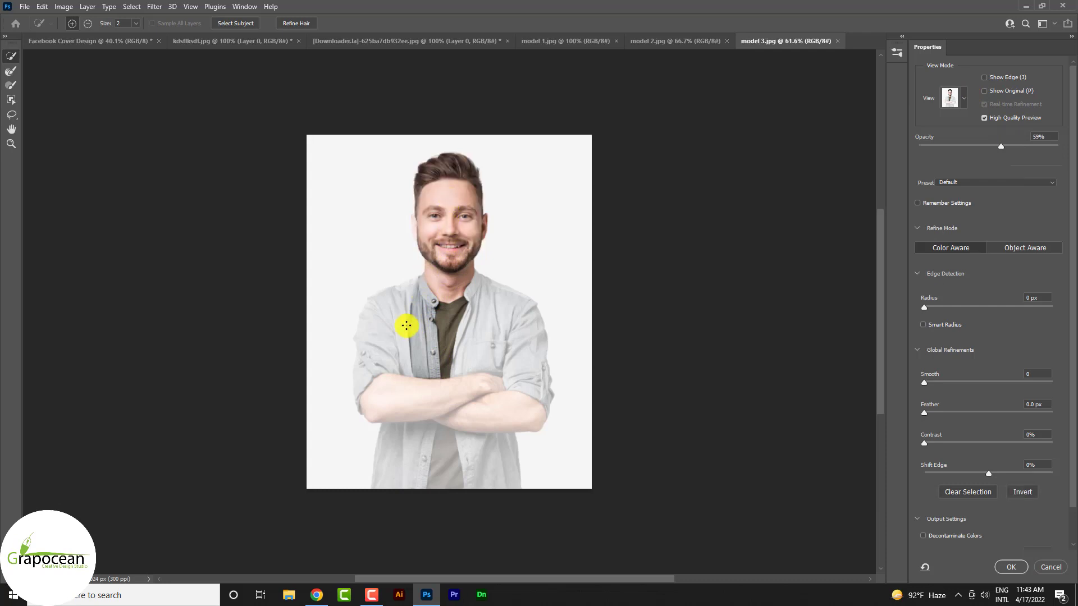
drag(406, 326, 398, 324)
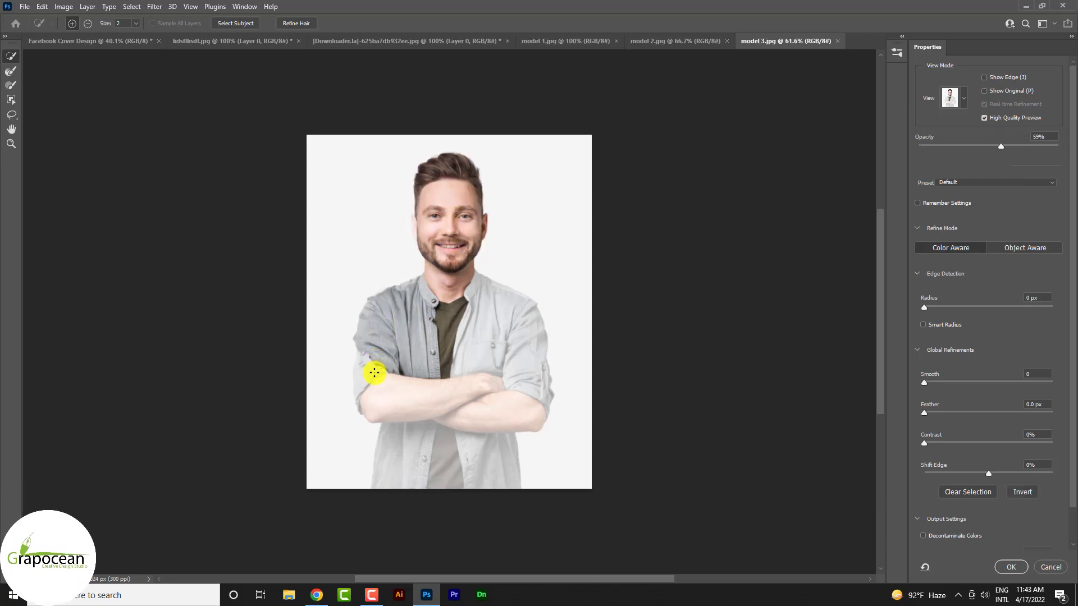
drag(366, 404, 400, 409)
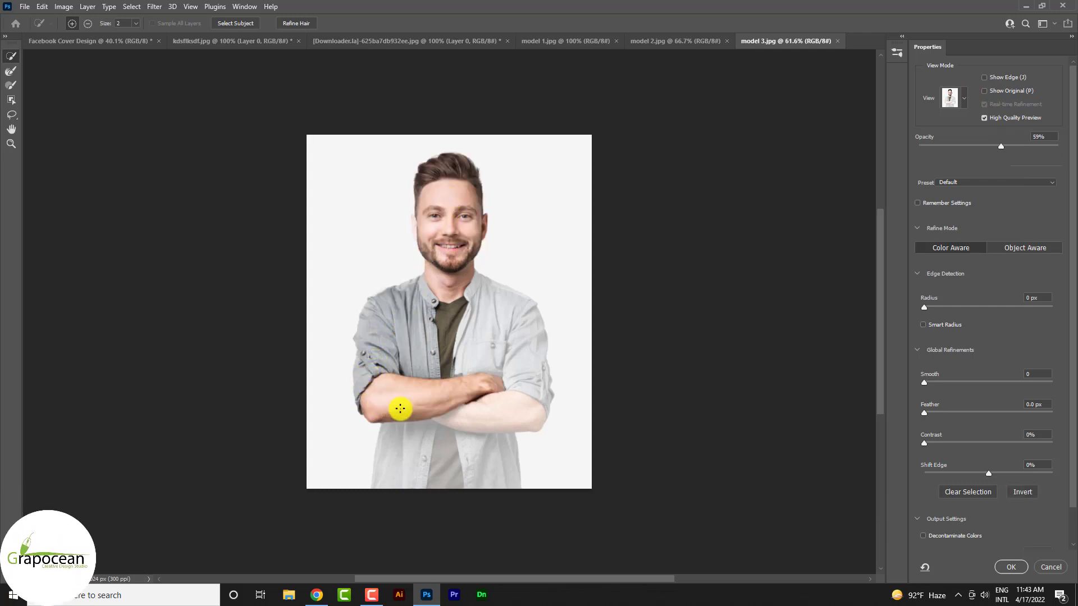
mouse_move(493, 408)
mouse_down()
mouse_move(518, 402)
mouse_move(525, 373)
mouse_move(525, 337)
mouse_move(498, 302)
mouse_up()
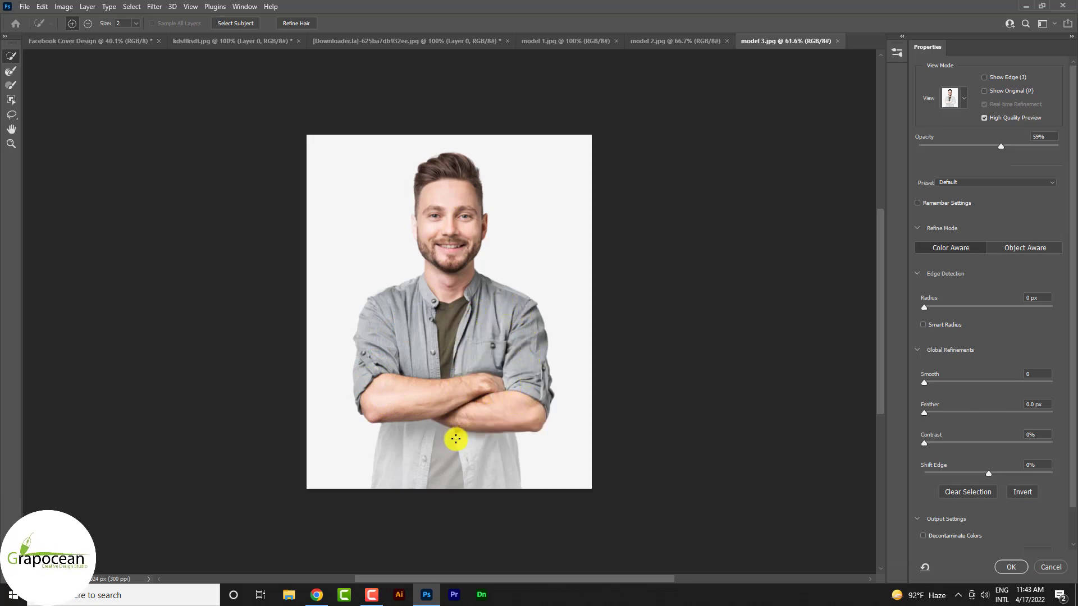
mouse_move(456, 439)
mouse_down()
mouse_move(448, 445)
mouse_move(472, 456)
mouse_up()
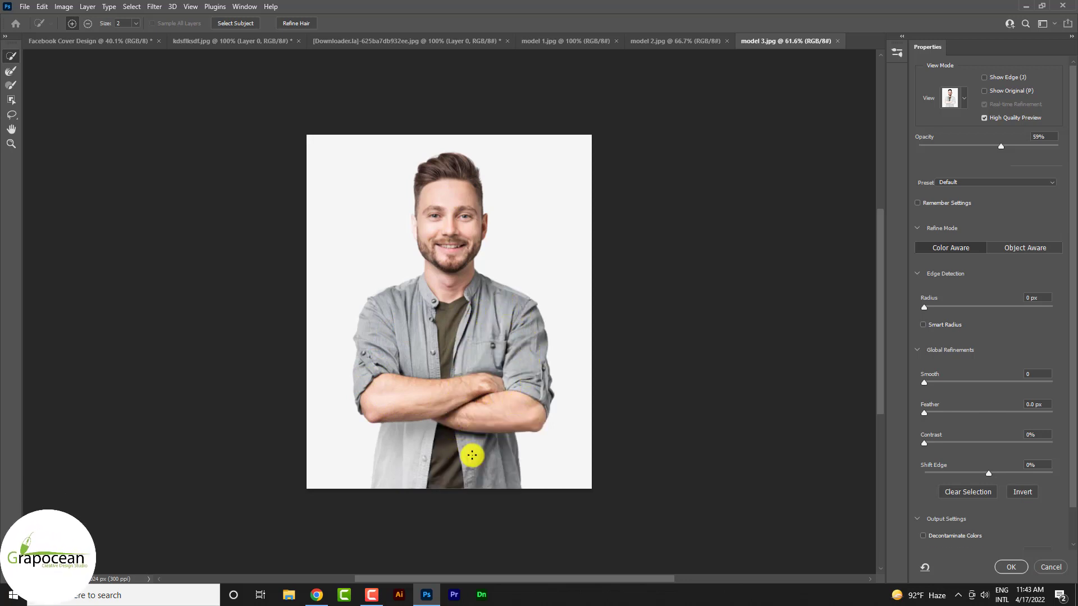
click(421, 447)
- Zoom in to refine the ear edge and set preview opacity to 100%
ctrl+click(452, 243)
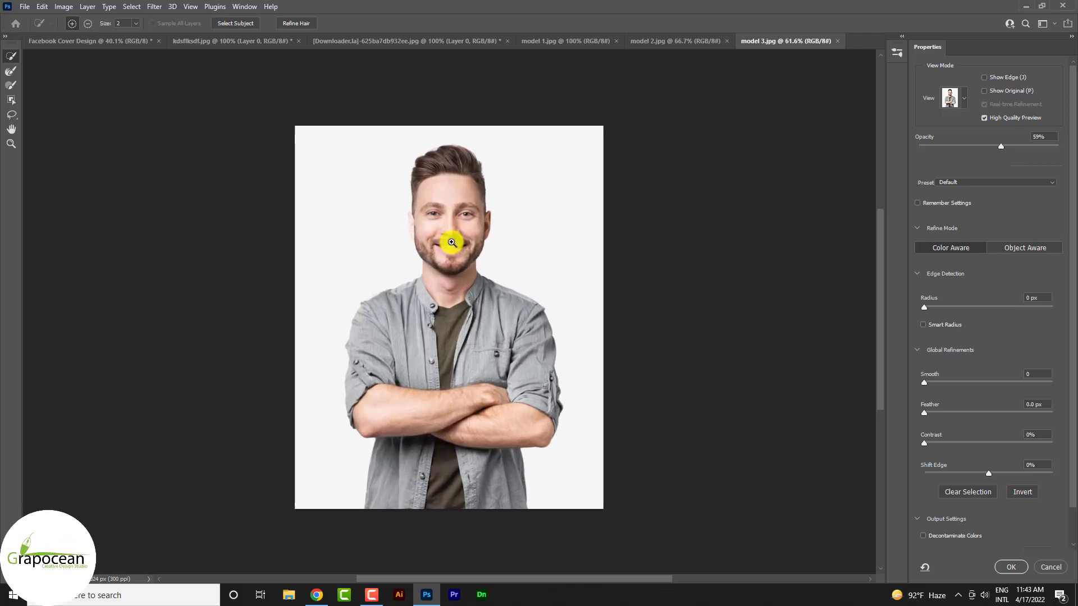
drag(452, 243, 387, 204)
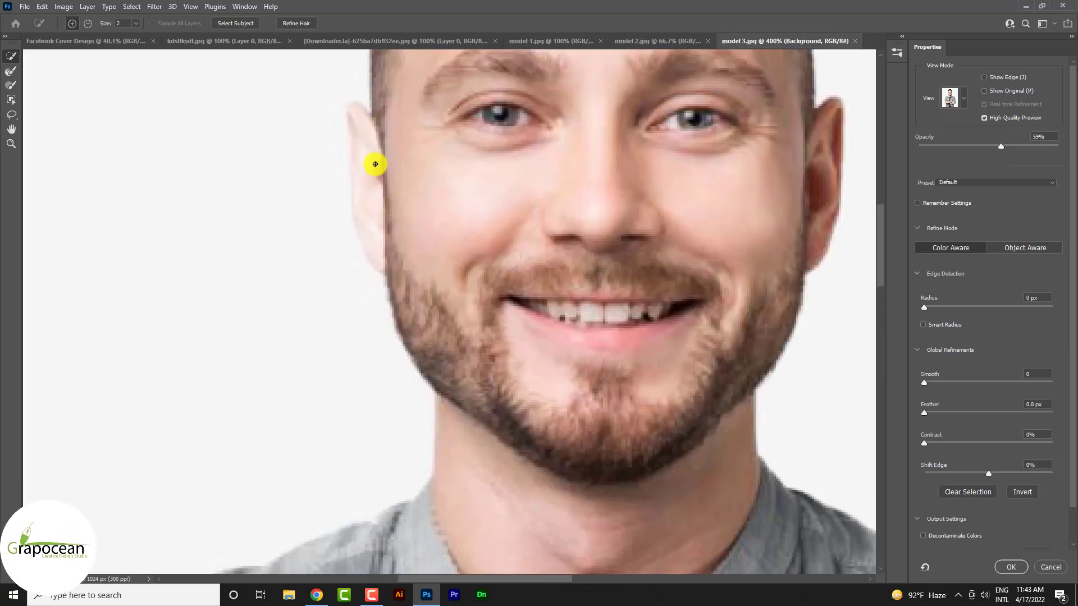
drag(359, 186, 367, 202)
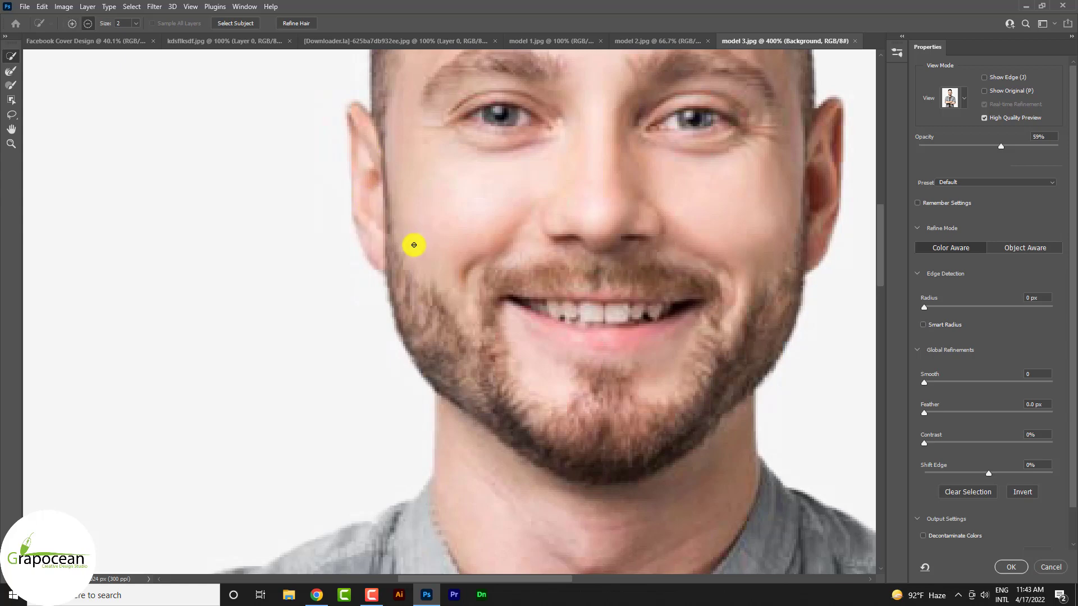
scroll(413, 245, down, 10)
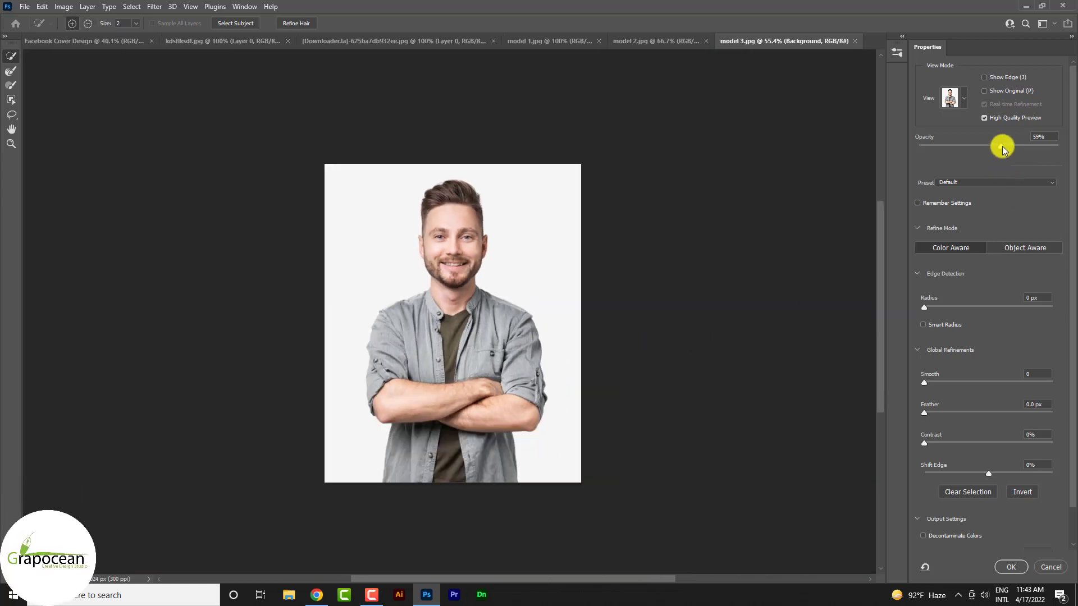
drag(1059, 146, 1070, 147)
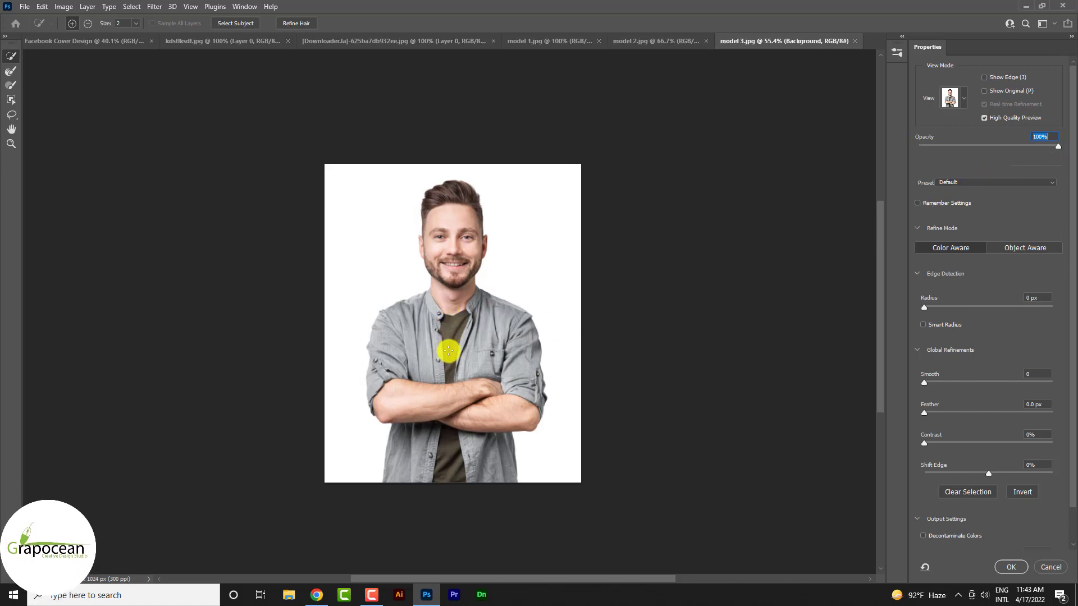
click(954, 97)
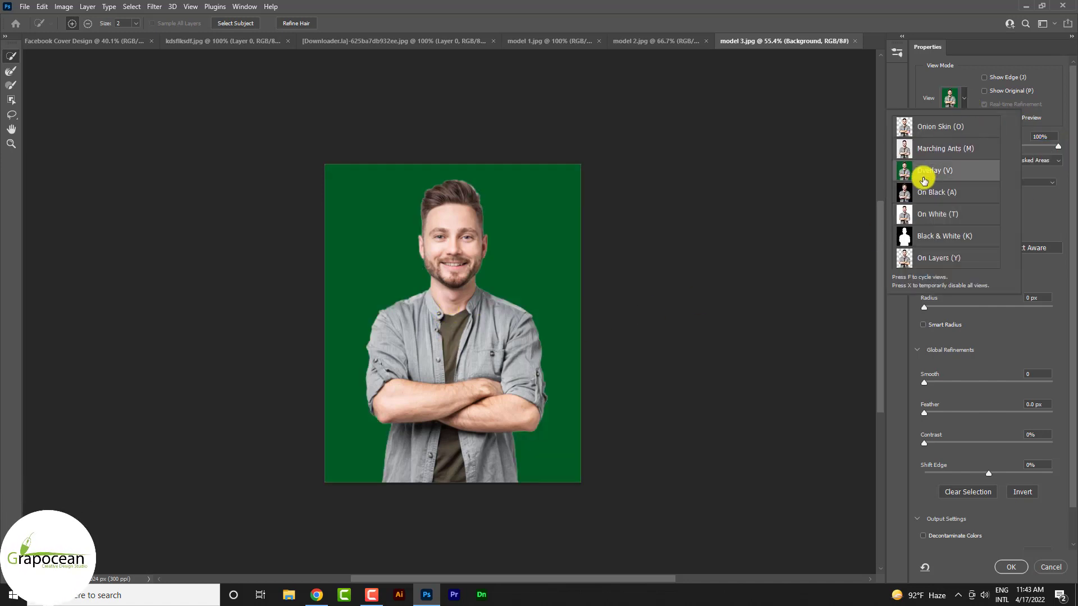
- Zoom in on the man's hair and switch to the Refine Edge Brush
scroll(404, 315, up, 5)
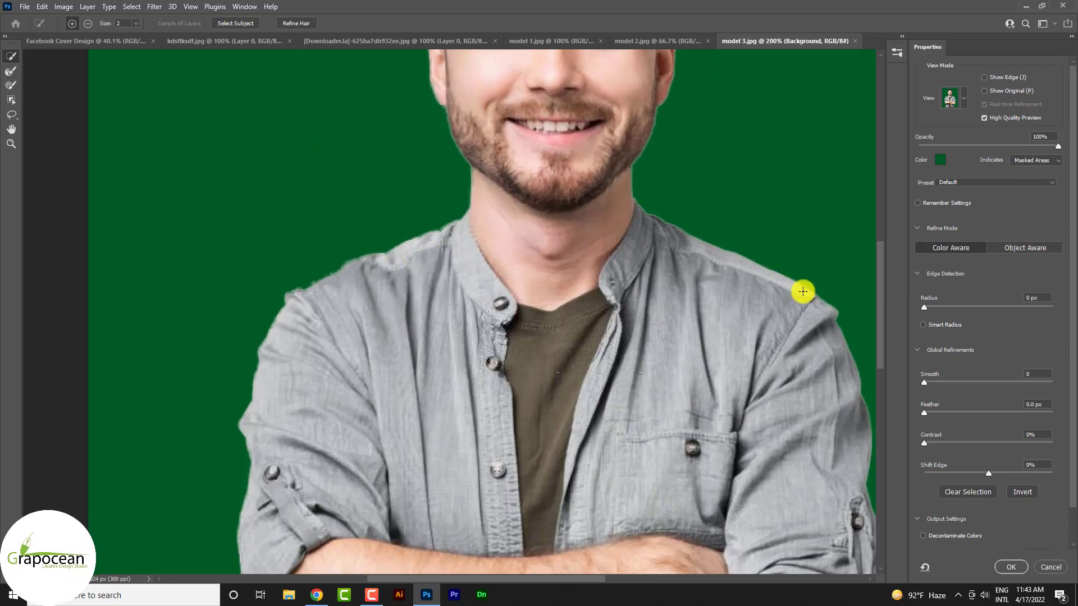
scroll(610, 265, down, 3)
scroll(616, 116, up, 4)
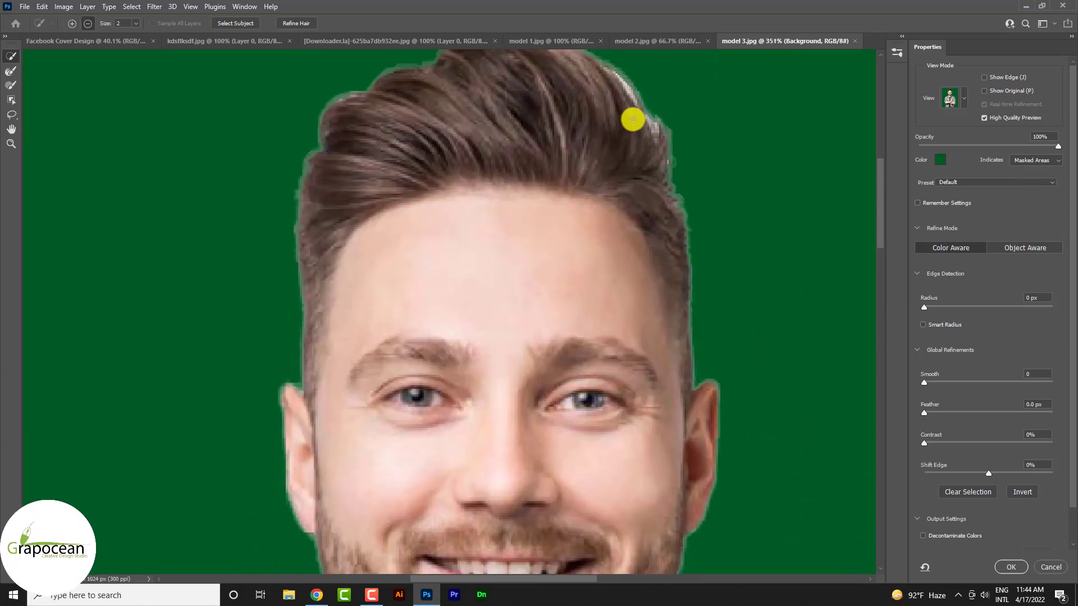
scroll(633, 116, up, 3)
scroll(561, 76, up, 1)
scroll(529, 81, up, 1)
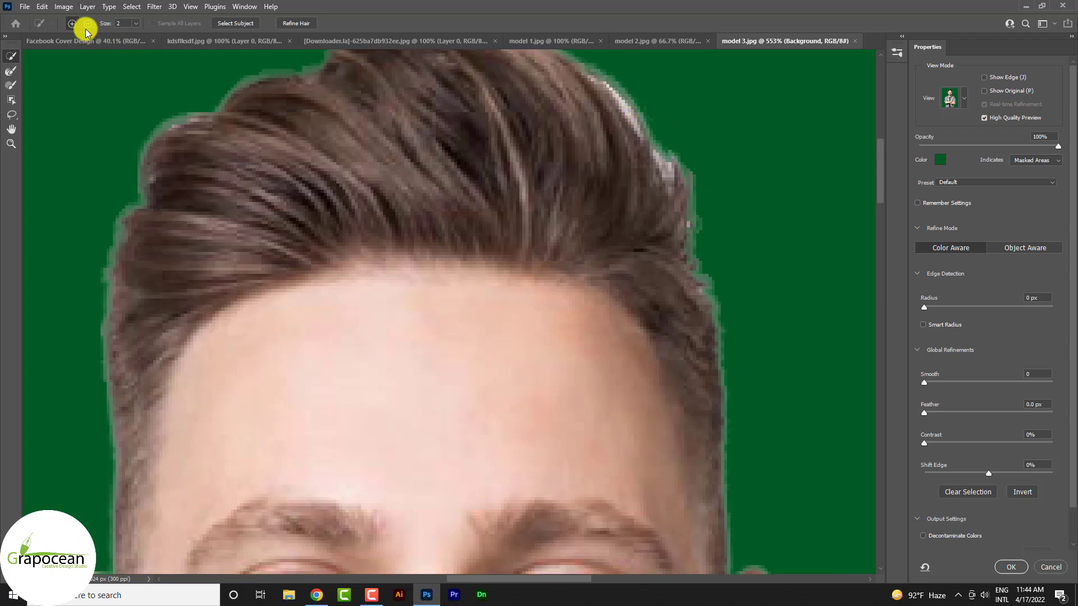
click(87, 23)
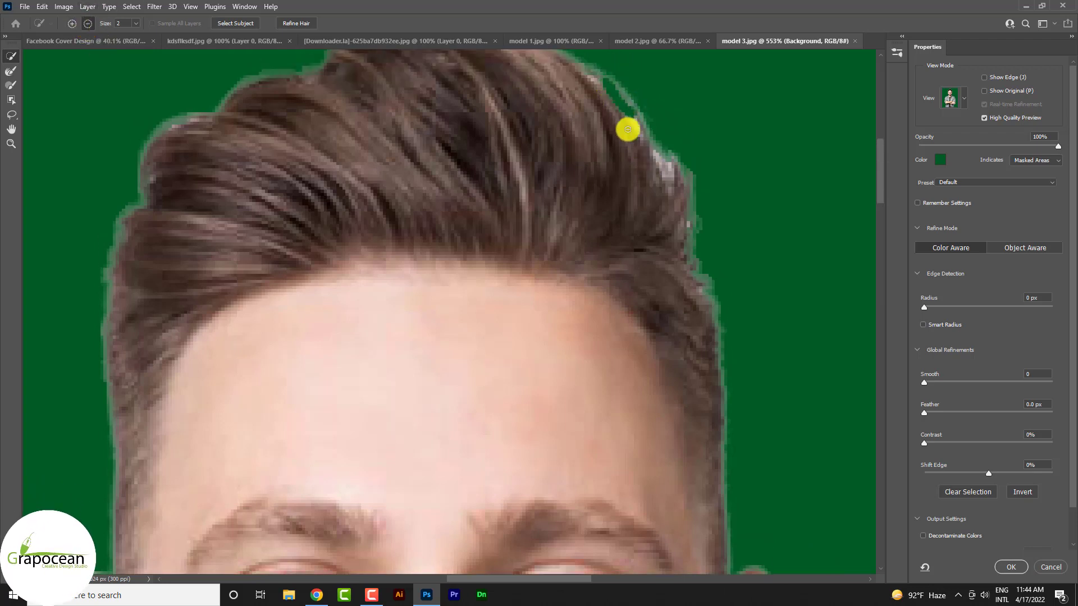
click(11, 70)
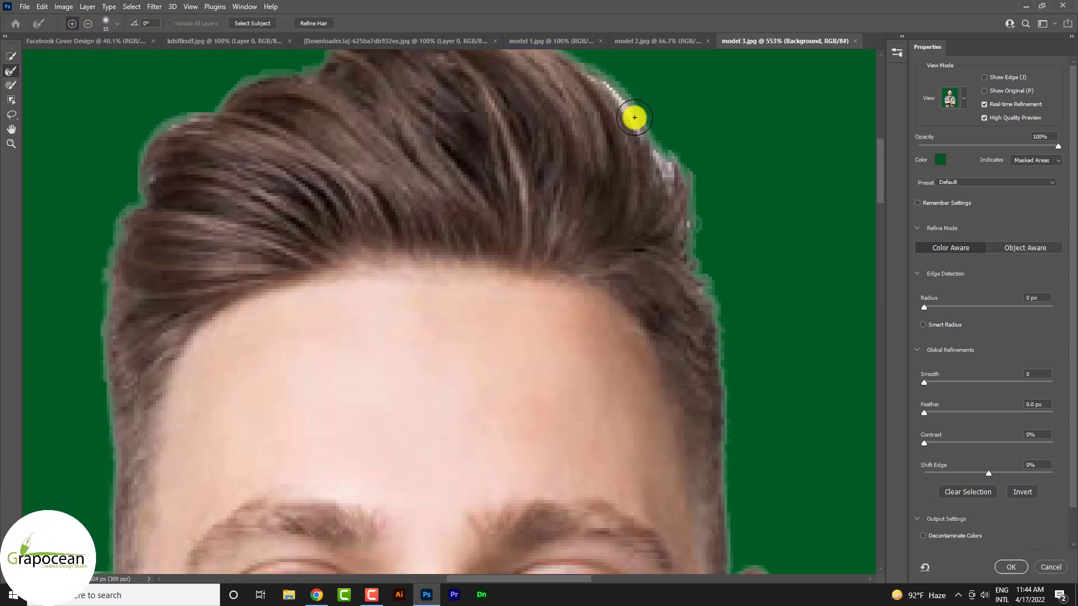
- Zoom in and out around the head to check the refined hair outline
scroll(680, 169, down, 1)
scroll(652, 135, down, 2)
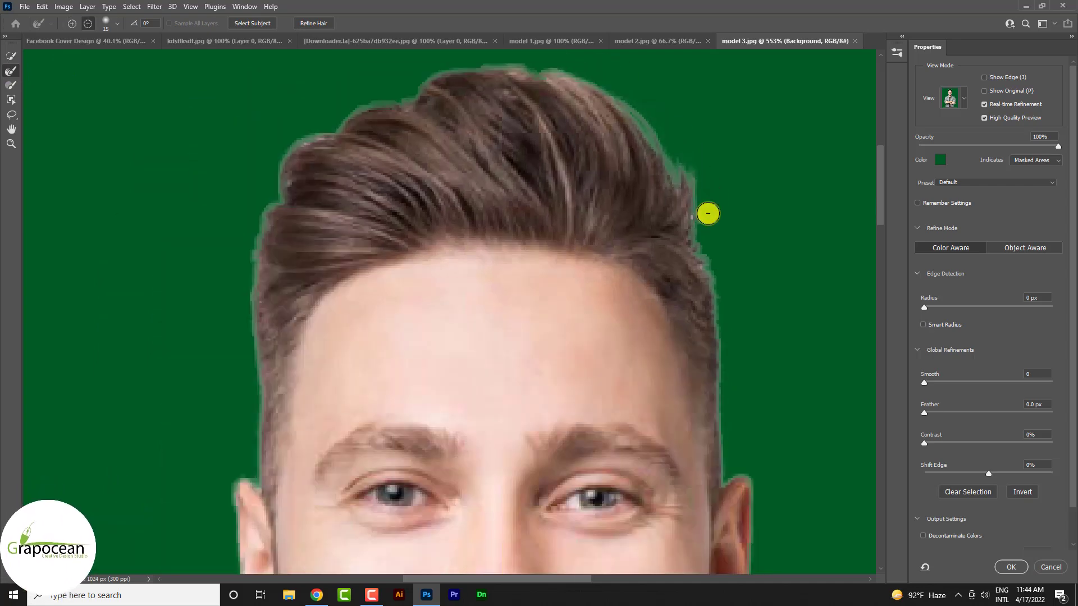
scroll(708, 214, down, 2)
scroll(640, 212, up, 4)
scroll(524, 356, down, 1)
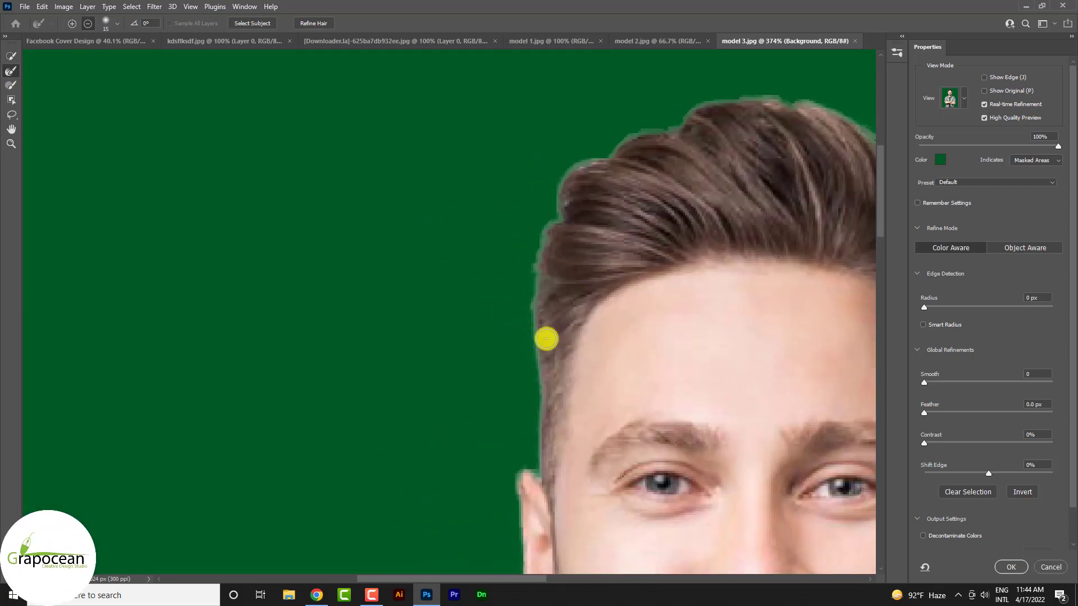
scroll(562, 348, down, 2)
scroll(645, 361, up, 1)
scroll(681, 335, up, 3)
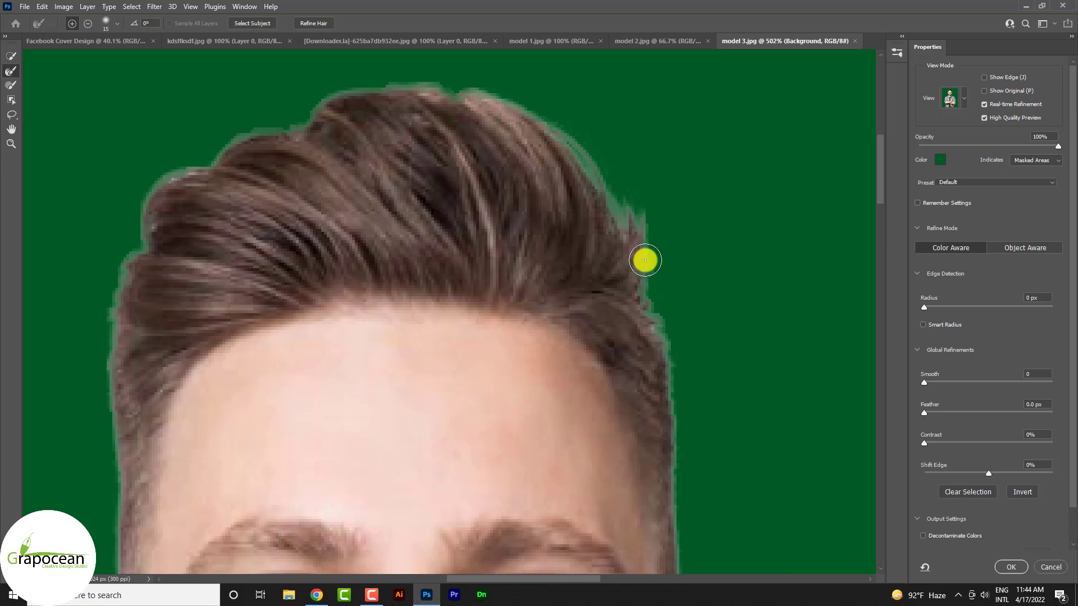
scroll(645, 260, down, 2)
scroll(669, 303, down, 2)
scroll(705, 382, up, 1)
scroll(705, 435, up, 1)
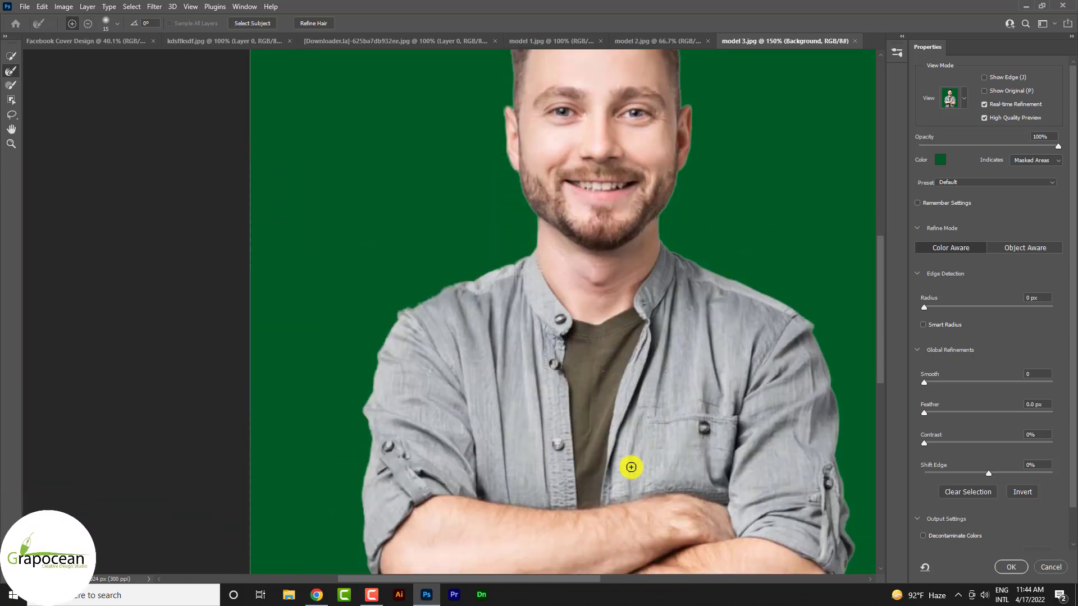
scroll(631, 467, down, 2)
scroll(514, 475, down, 2)
scroll(525, 467, down, 3)
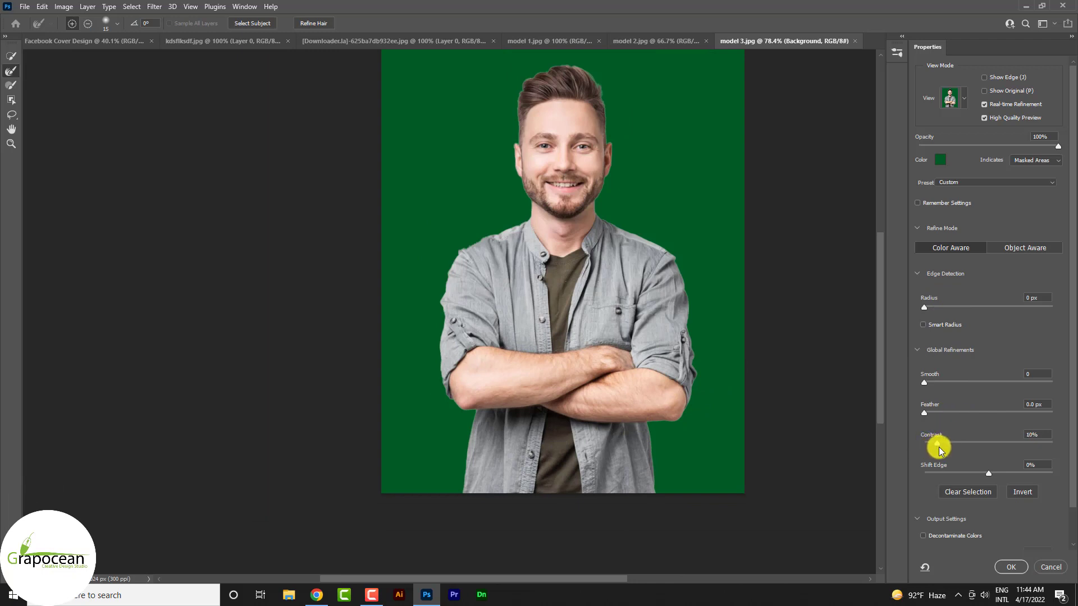
- Set the edge Smooth to 3 and Contrast to 35%
mouse_move(939, 449)
mouse_down()
mouse_move(927, 446)
mouse_move(951, 433)
mouse_up()
drag(987, 474, 982, 476)
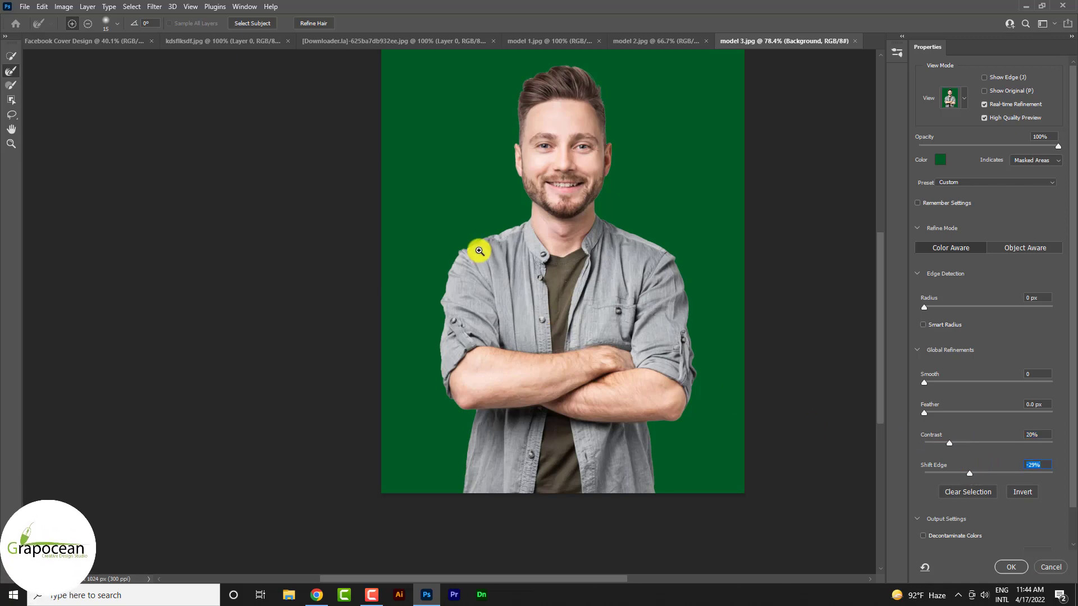
drag(477, 244, 516, 275)
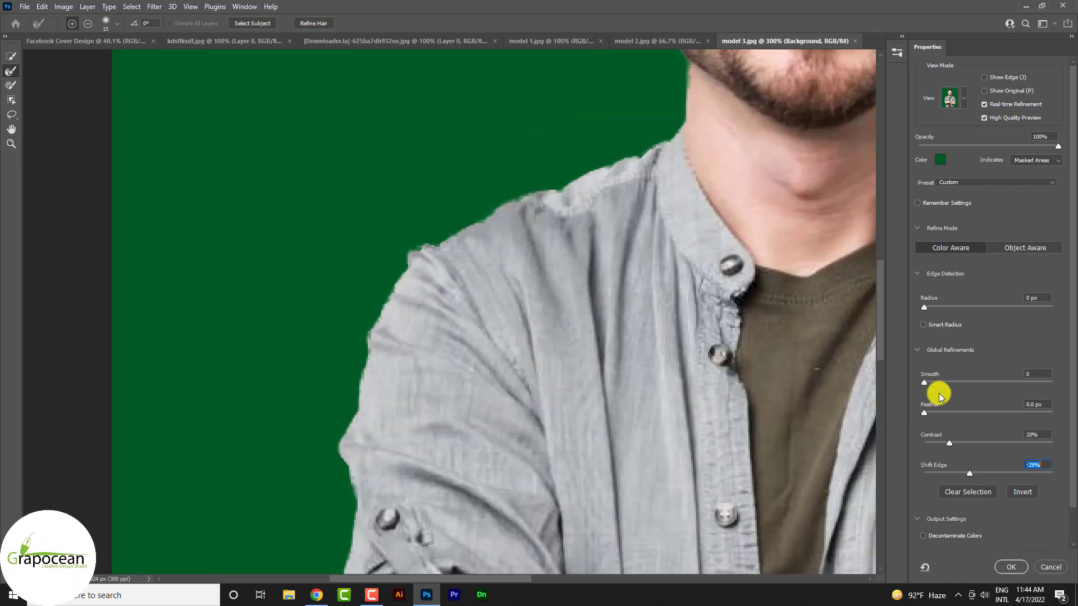
drag(925, 382, 929, 383)
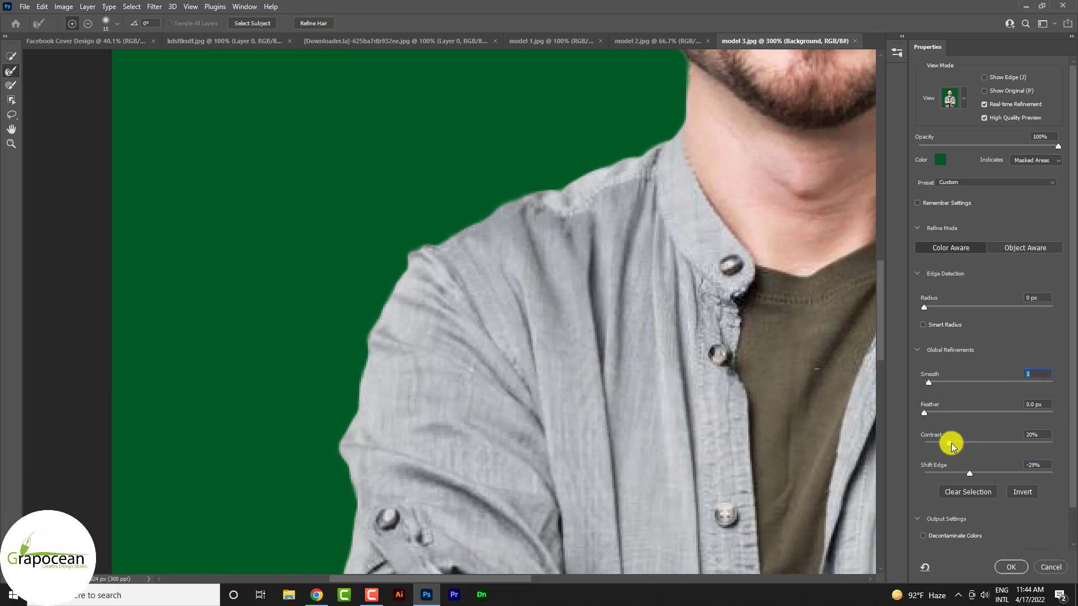
drag(981, 445, 971, 443)
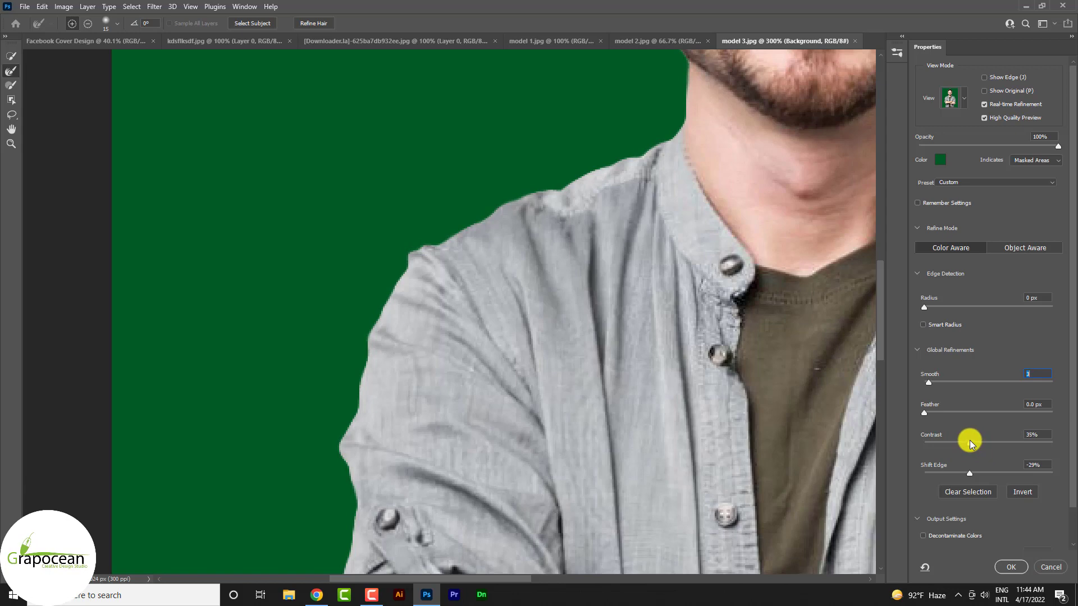
drag(972, 444, 970, 444)
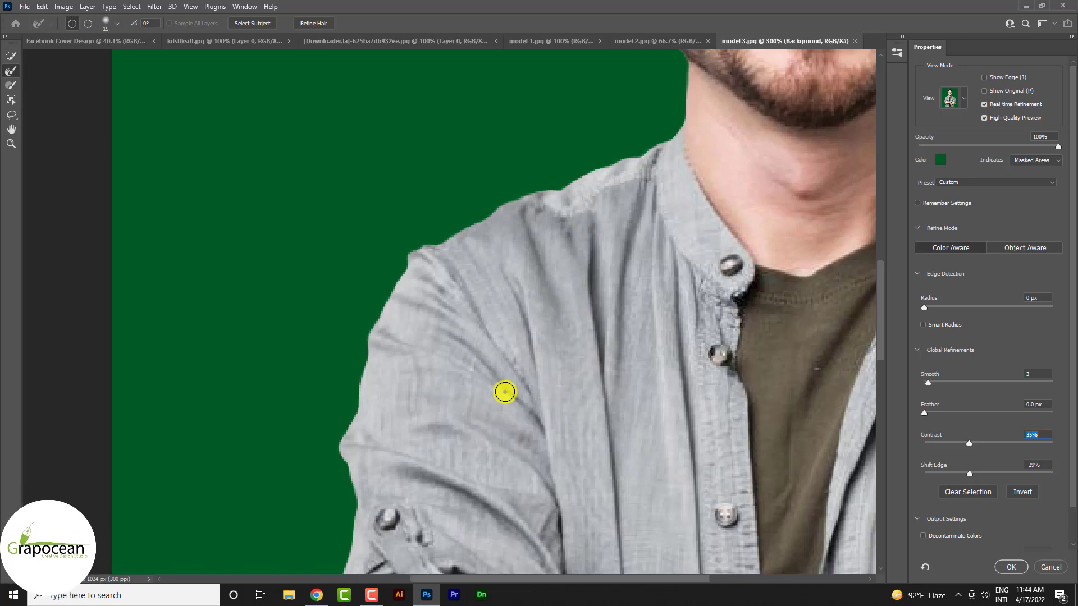
- Inspect the head outline and pull Shift Edge inward to -55%
key(ctrl+0)
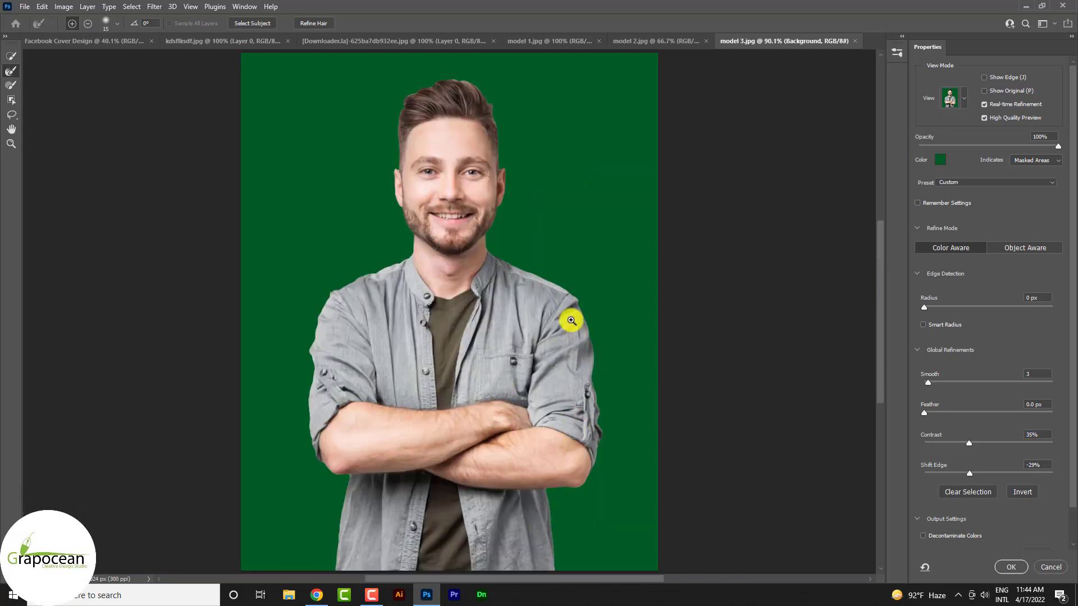
scroll(556, 527, up, 3)
scroll(524, 505, up, 2)
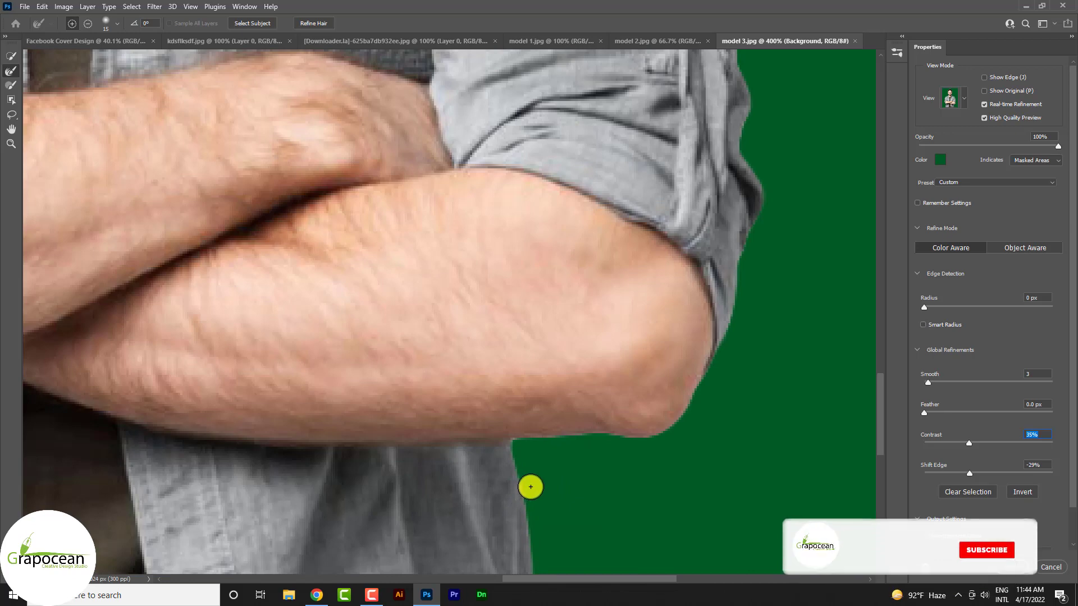
key(ctrl+0)
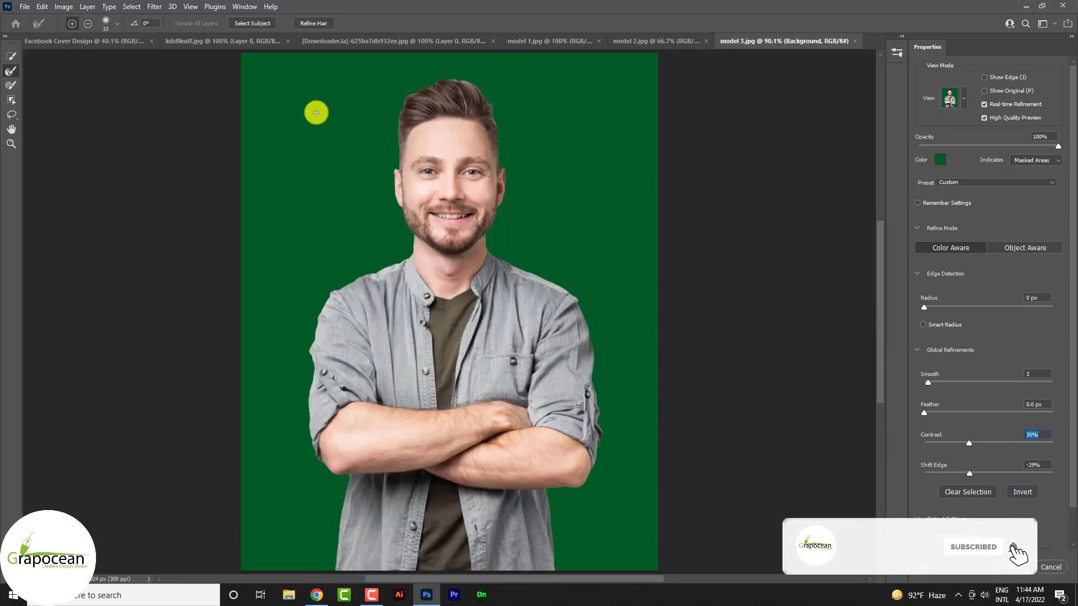
scroll(488, 114, up, 1)
scroll(443, 89, up, 2)
scroll(465, 96, up, 1)
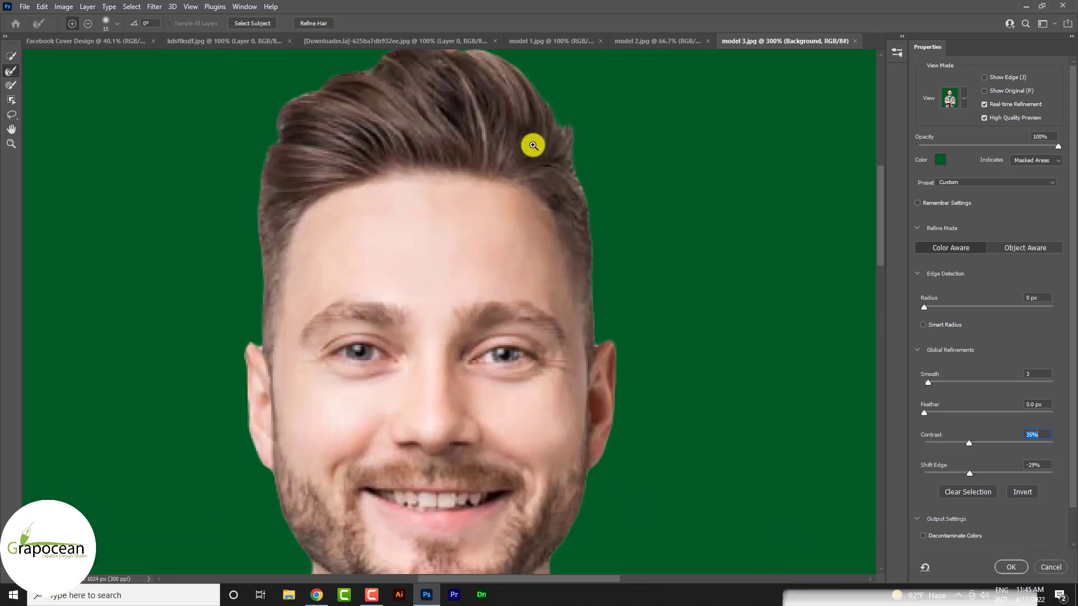
scroll(532, 144, up, 1)
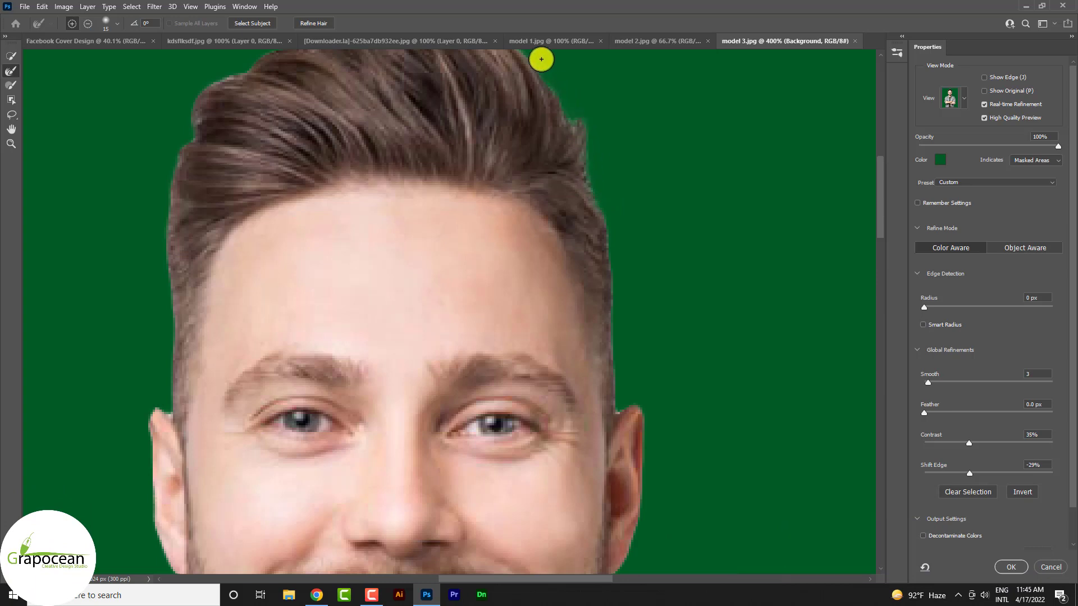
drag(541, 59, 622, 174)
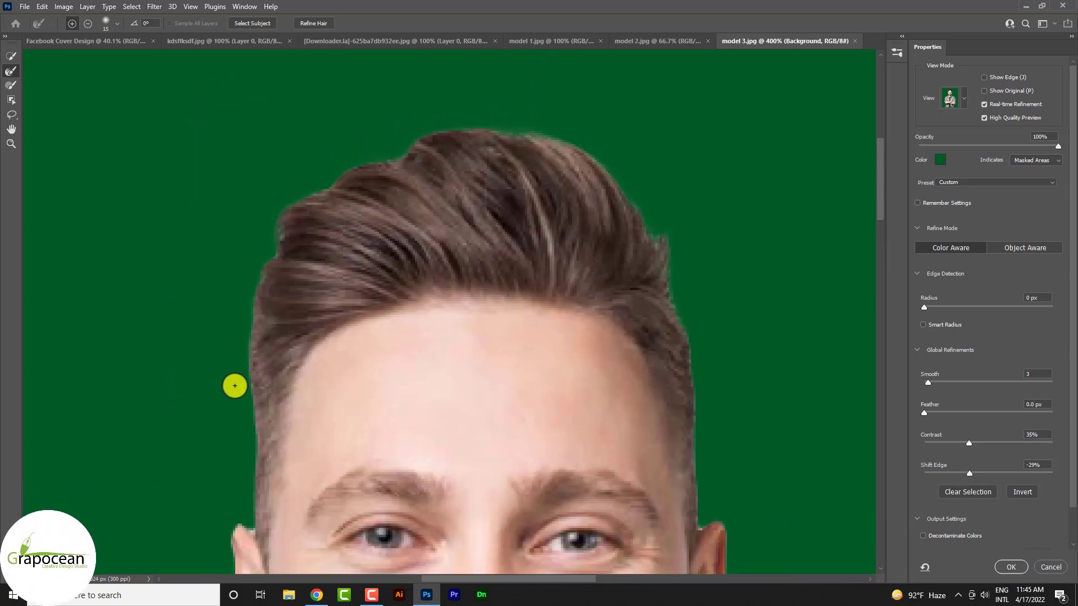
scroll(469, 541, down, 4)
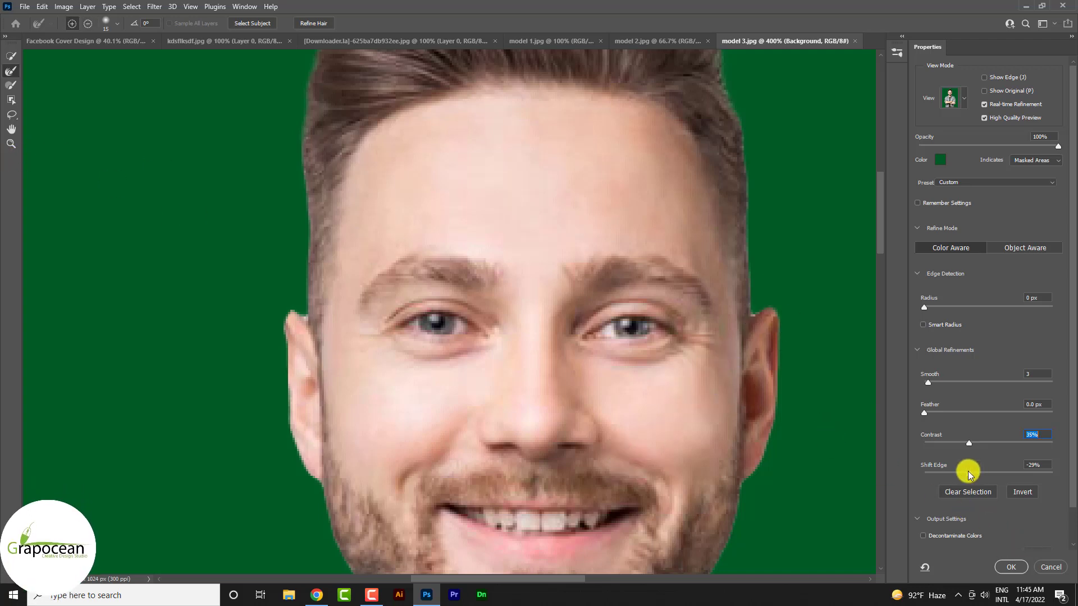
mouse_move(970, 473)
mouse_down()
mouse_move(980, 476)
mouse_move(955, 478)
mouse_up()
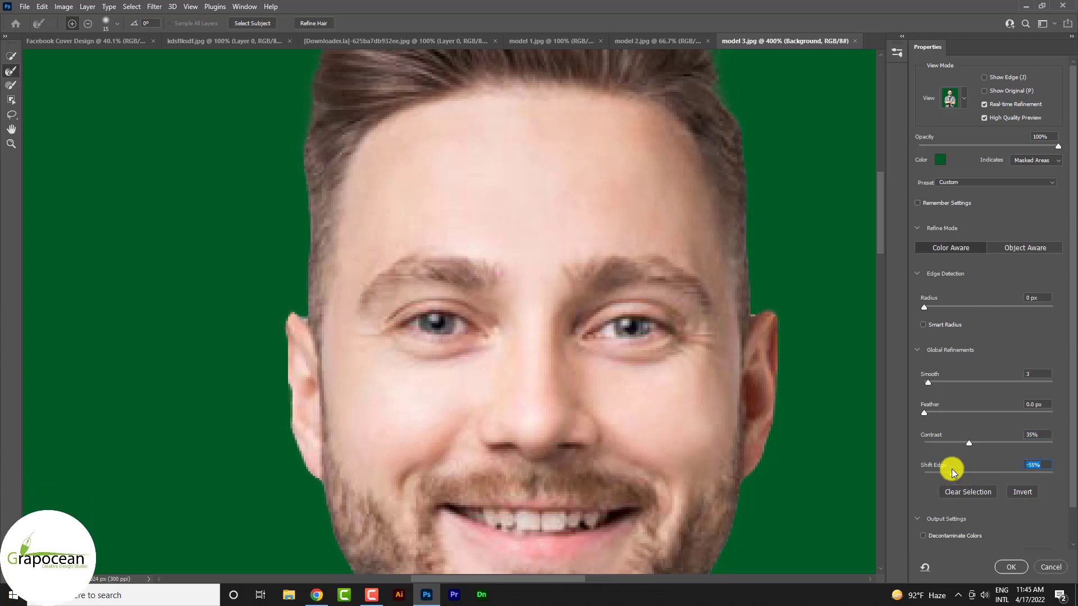
key(ctrl+0)
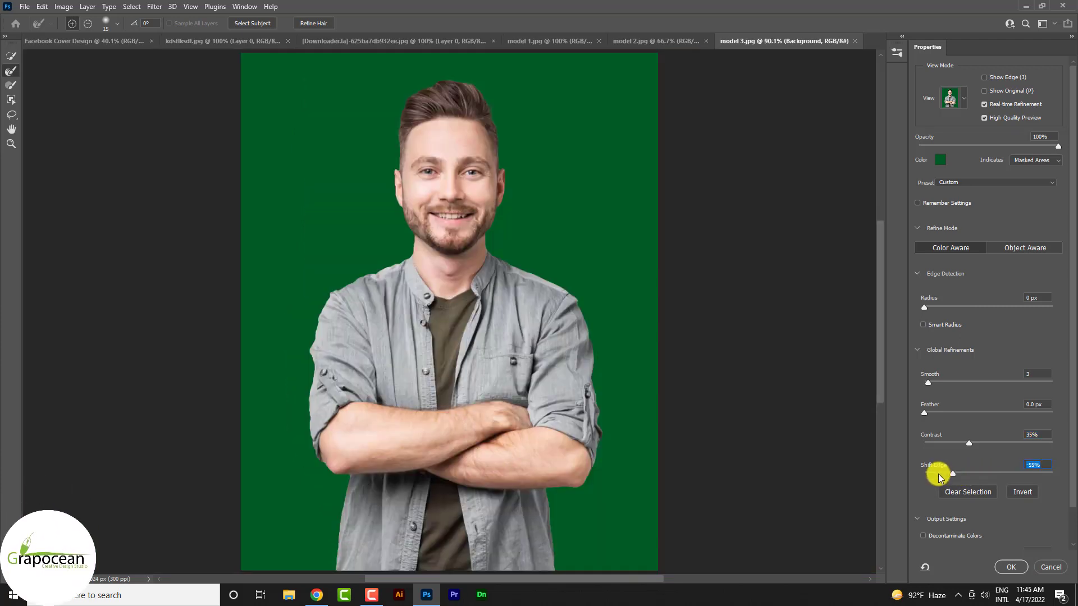
- Preview in Onion Skin, enable Decontaminate Colors, and output a New Layer with Layer Mask
click(958, 97)
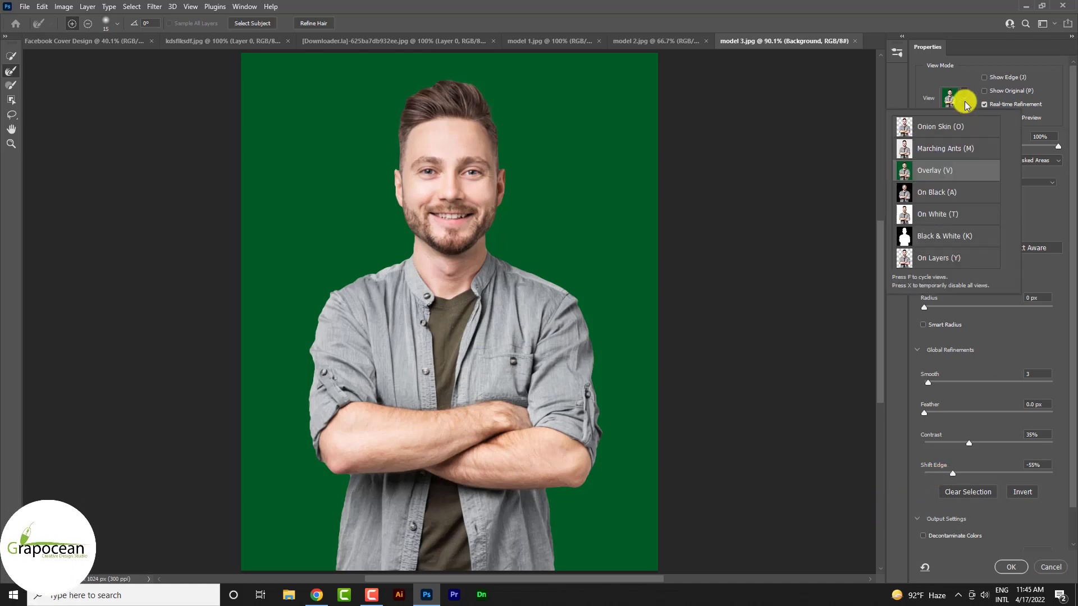
click(1013, 570)
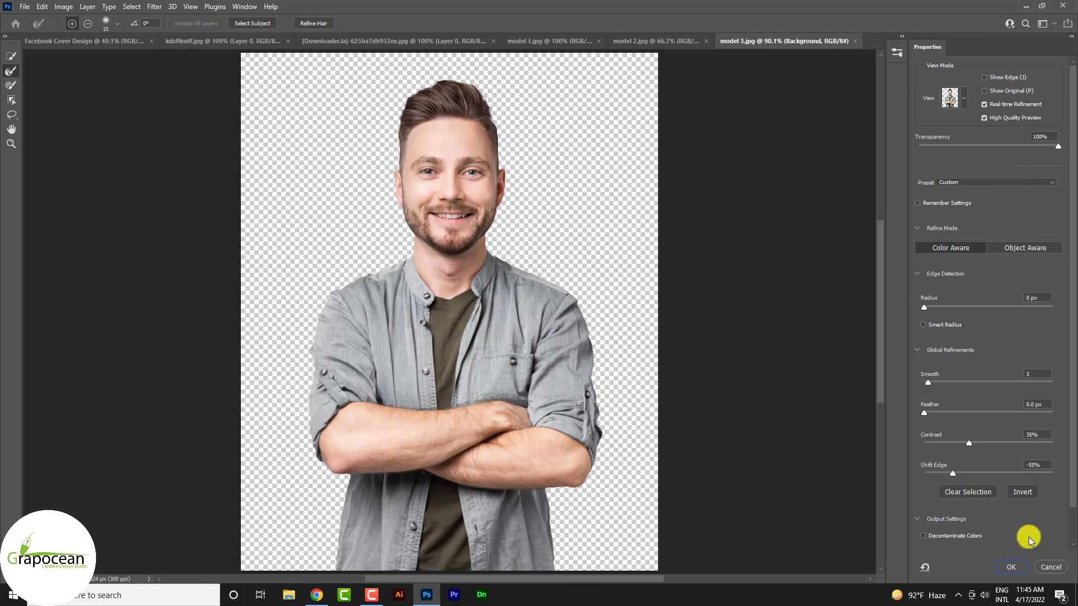
scroll(994, 527, down, 1)
click(952, 500)
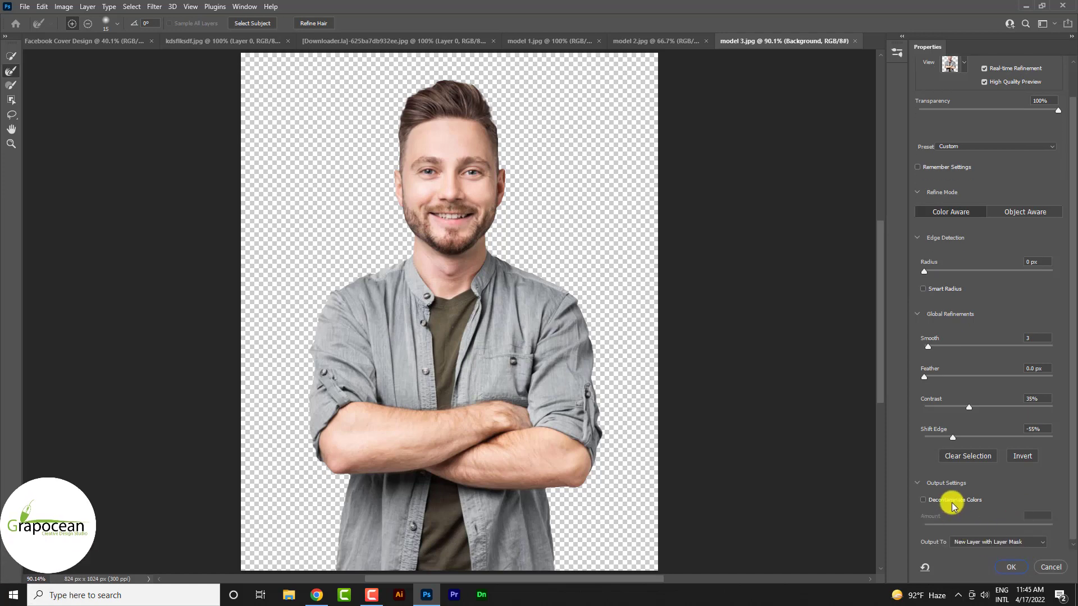
click(1014, 567)
click(10, 56)
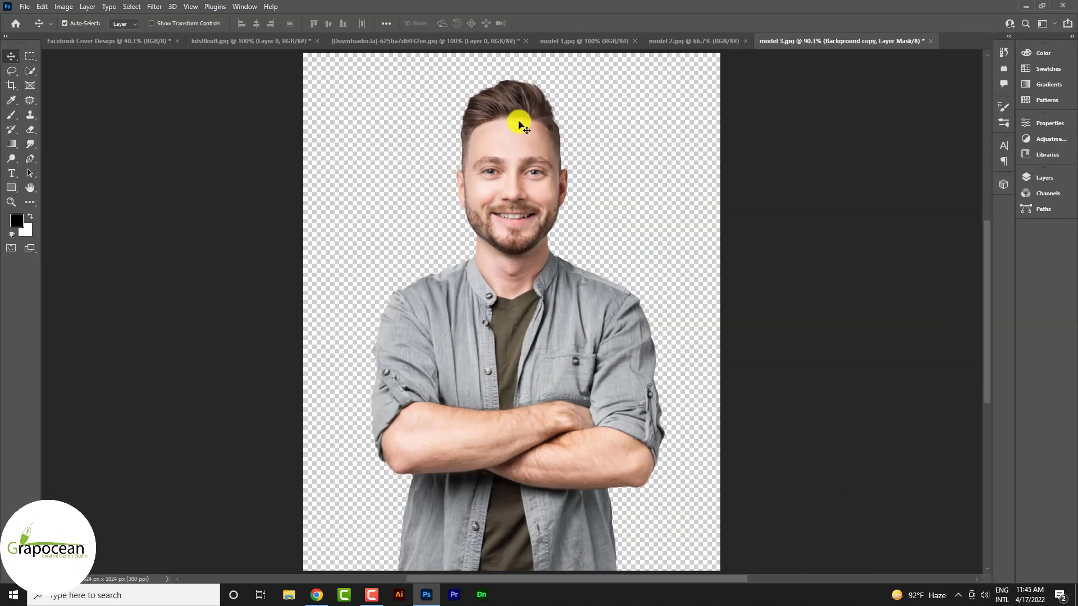
- Drag the cut-out man into the Facebook cover, above the orange curve near centre
mouse_move(520, 120)
mouse_down()
mouse_move(135, 41)
mouse_move(306, 169)
mouse_up()
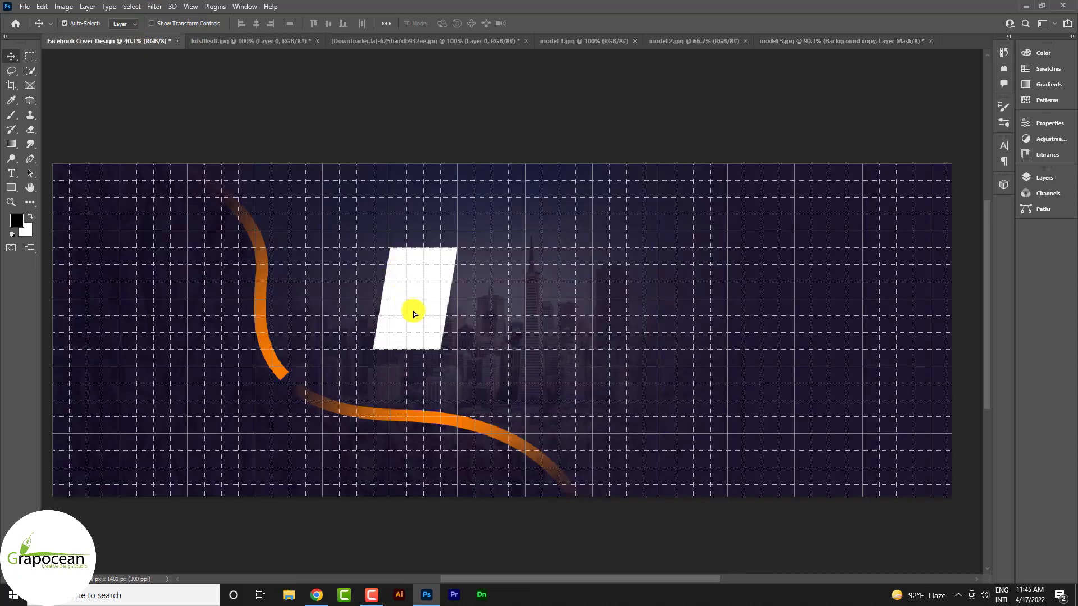
drag(413, 311, 413, 311)
scroll(423, 324, up, 3)
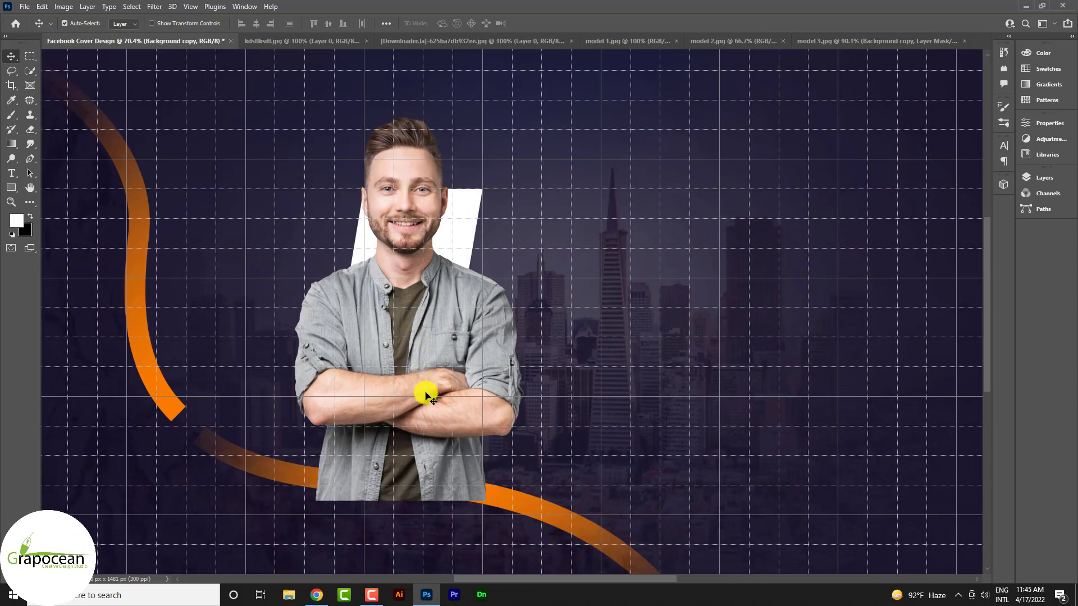
drag(426, 395, 404, 377)
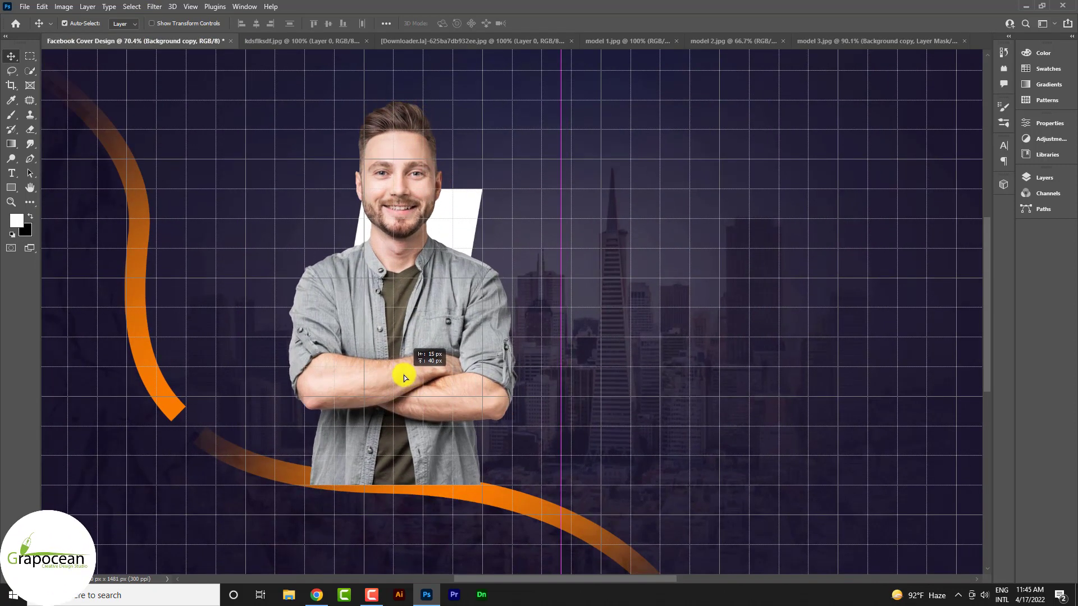
scroll(449, 367, down, 3)
- Hide the grid, apply the man's layer mask, and restack his layer
click(1047, 179)
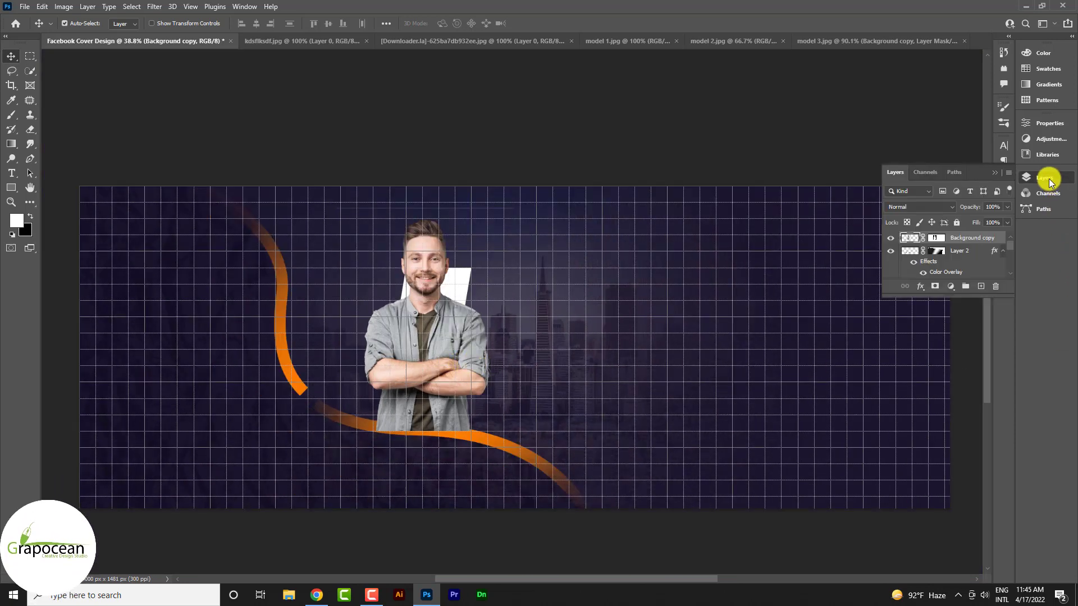
key(ctrl+apostrophe)
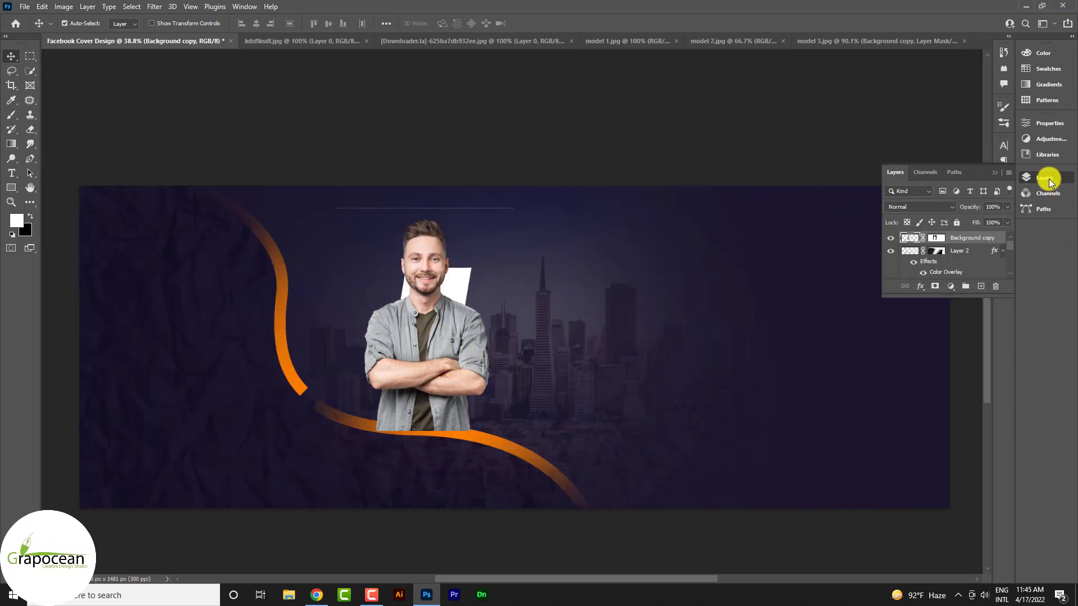
right_click(927, 240)
click(955, 270)
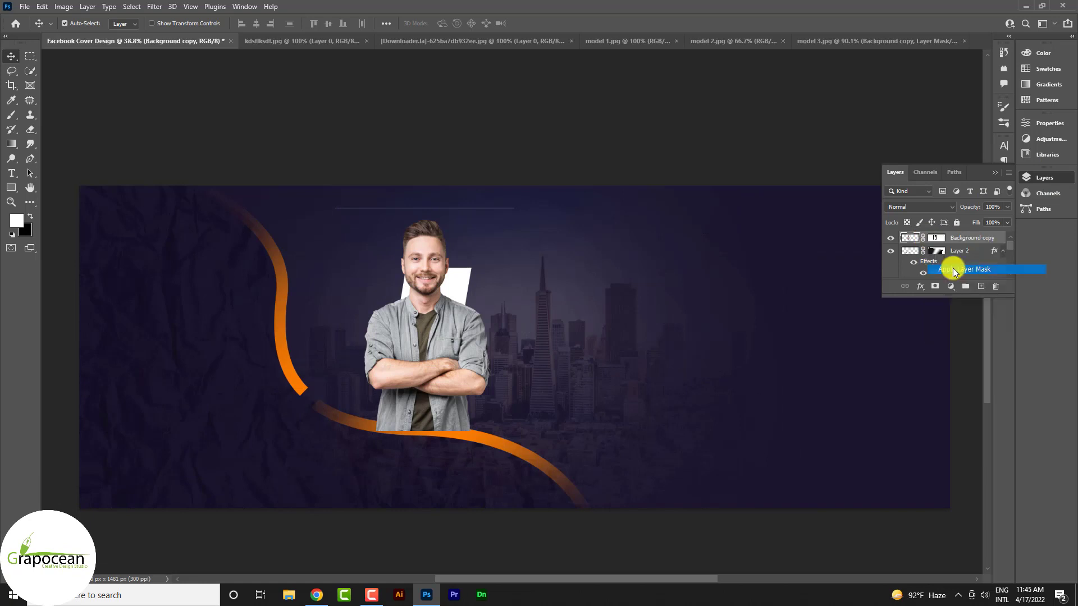
scroll(416, 329, up, 5)
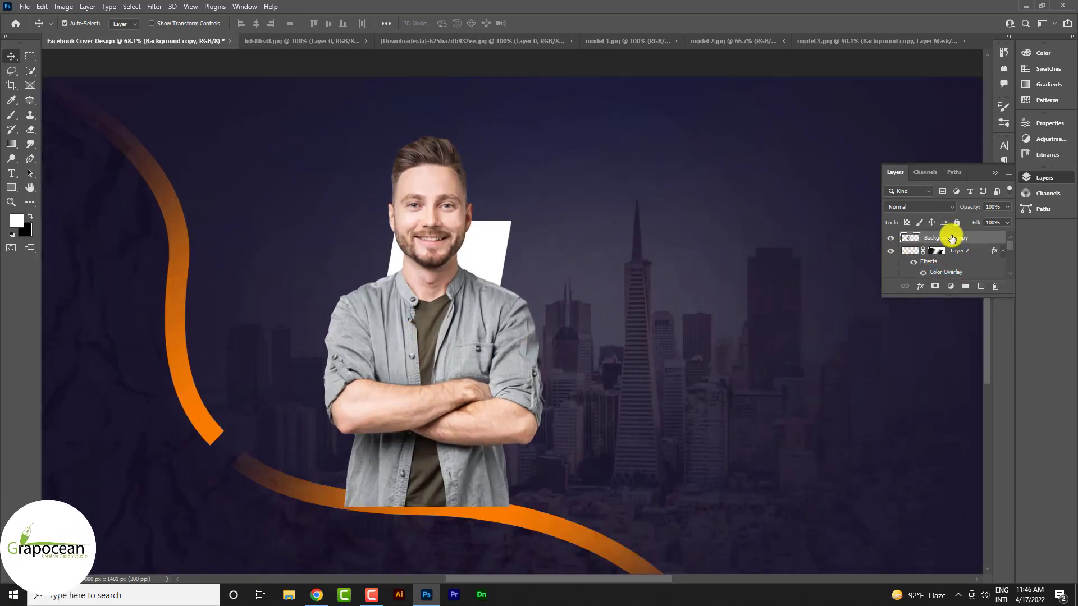
mouse_move(949, 238)
mouse_down()
mouse_move(941, 311)
mouse_move(940, 250)
mouse_up()
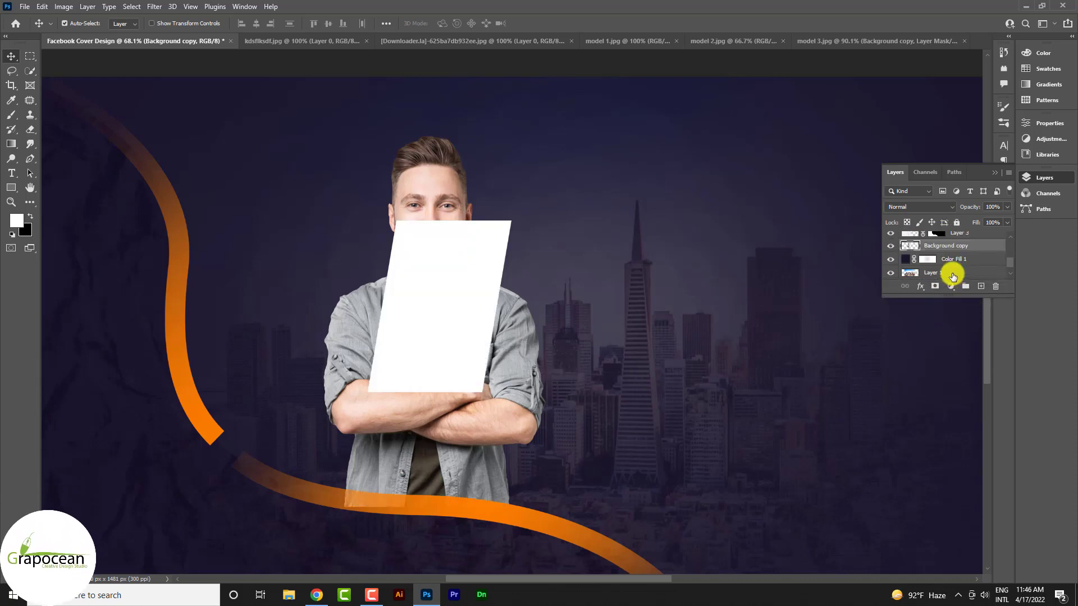
scroll(937, 262, up, 3)
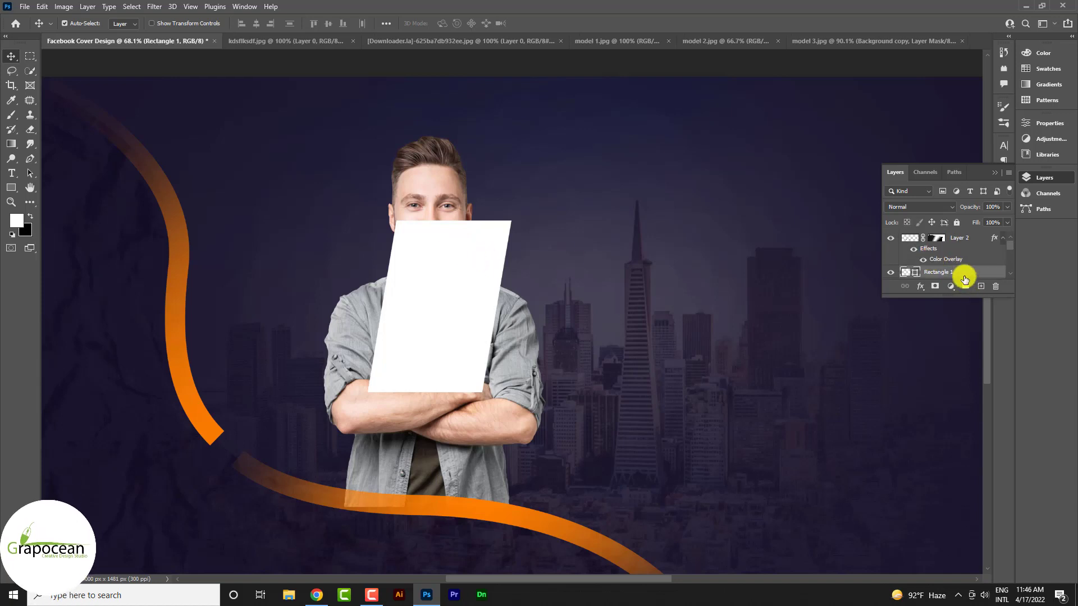
- Move Rectangle 1 below the man and scale it to about 186%, shifted down behind him
mouse_move(963, 273)
mouse_down()
mouse_move(962, 337)
mouse_move(945, 238)
mouse_up()
key(ctrl+t)
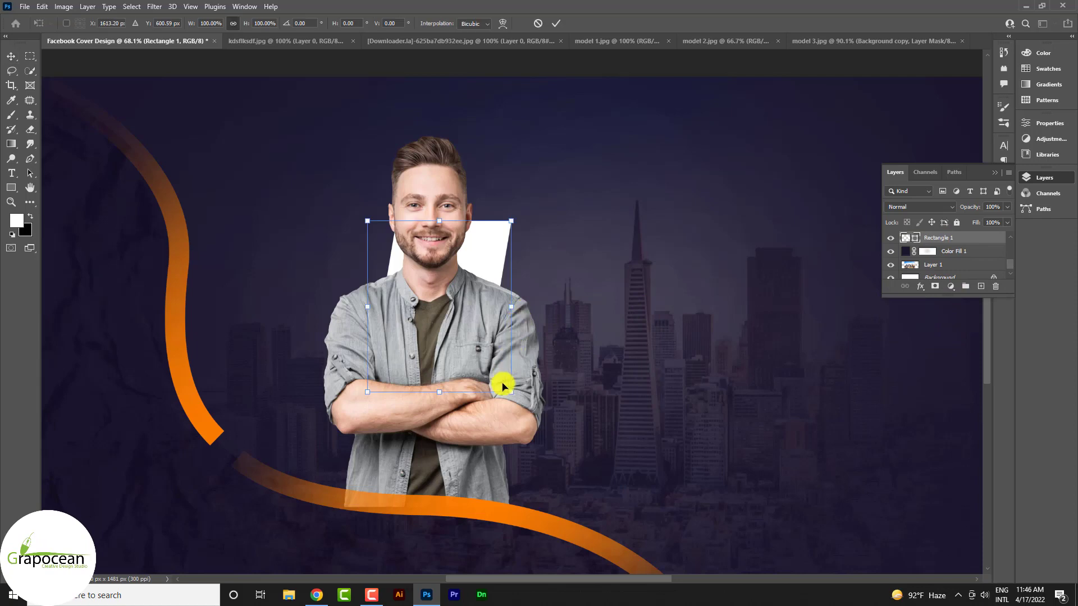
drag(511, 391, 563, 446)
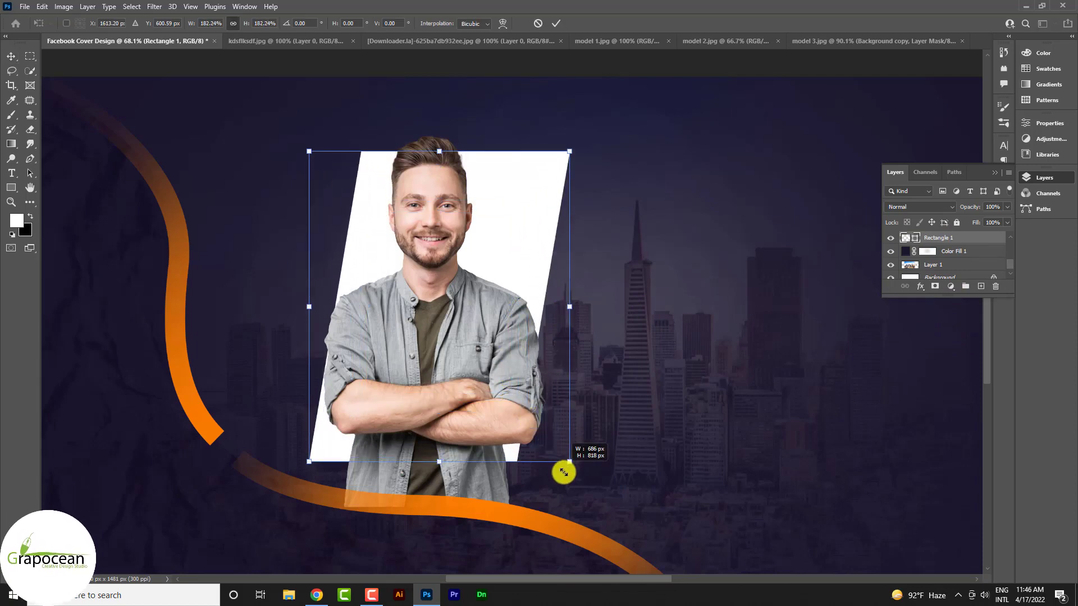
scroll(563, 446, down, 3)
scroll(511, 366, up, 3)
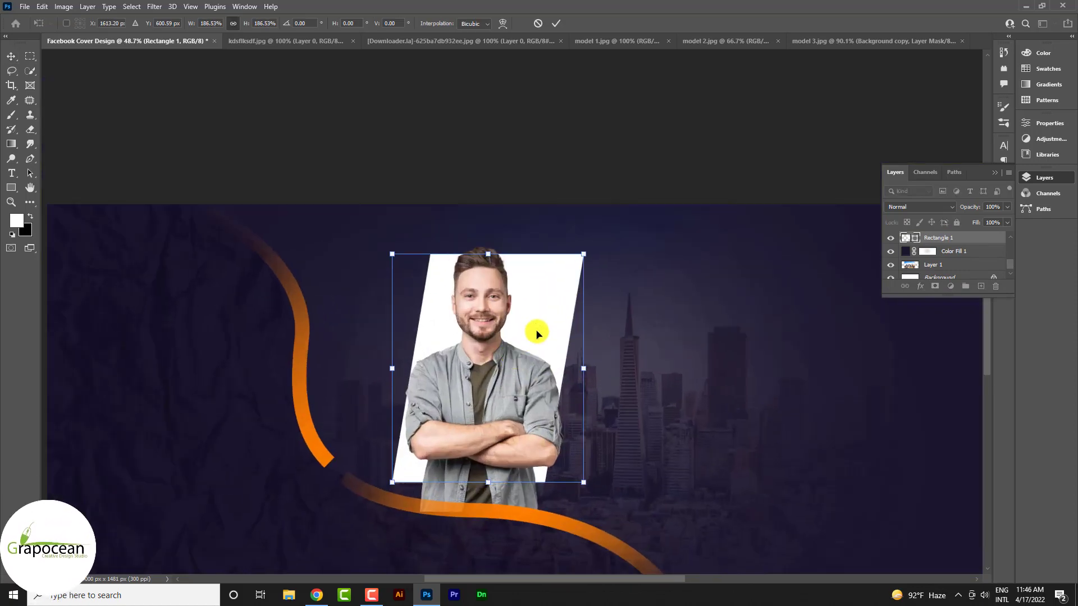
drag(539, 319, 539, 340)
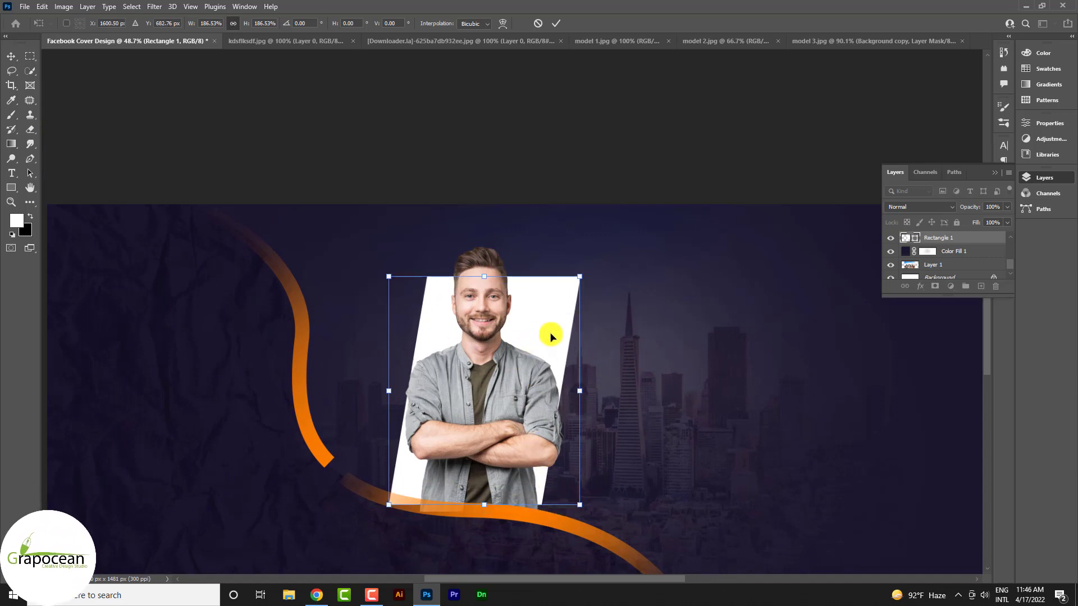
click(556, 23)
drag(548, 306, 544, 318)
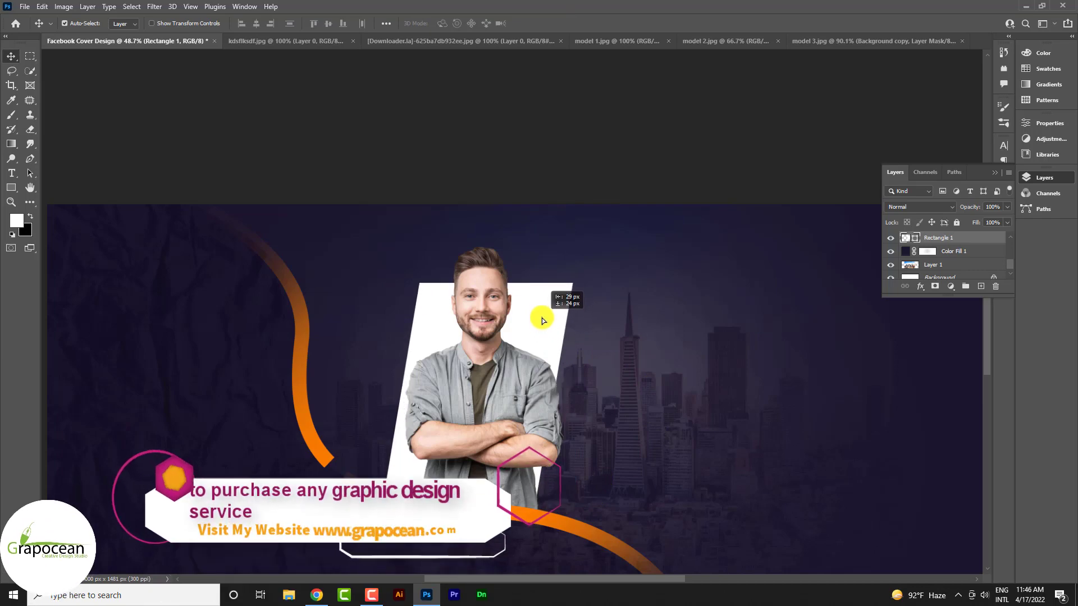
- Add a 1 px white outside stroke to the panel and set its Fill to 0%
right_click(955, 236)
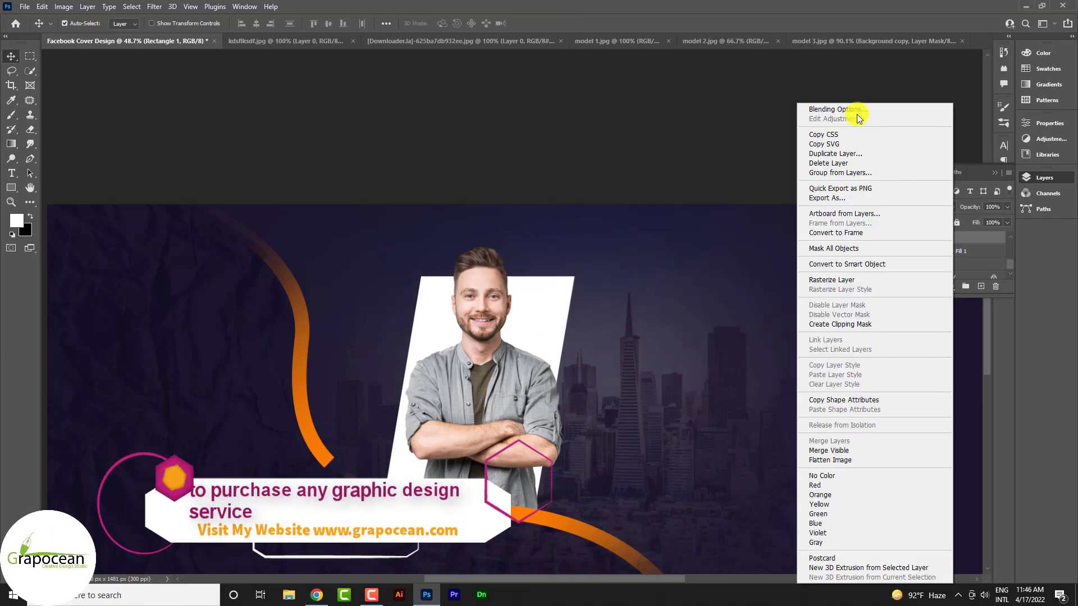
click(766, 232)
click(660, 357)
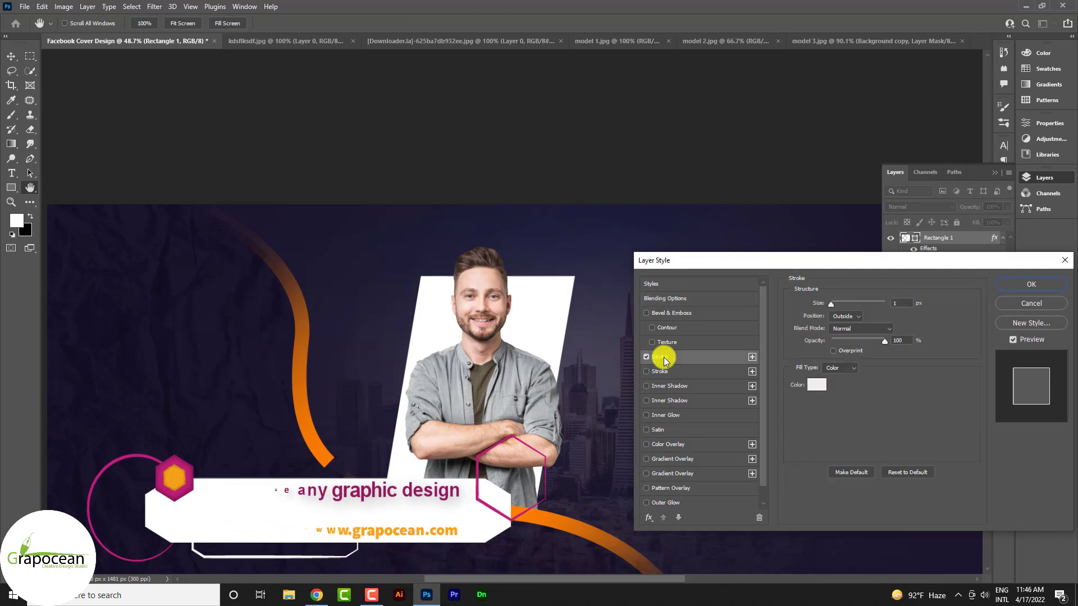
click(1031, 284)
drag(1004, 226, 955, 234)
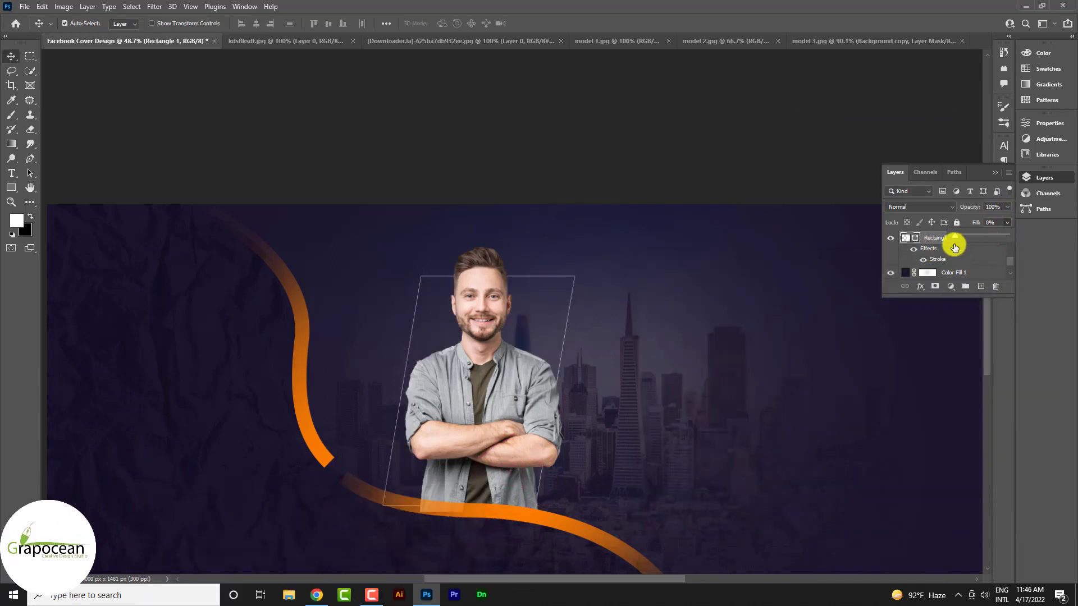
- Duplicate the panel, hide the copy at 100% fill, and mask the outlined original
right_click(958, 235)
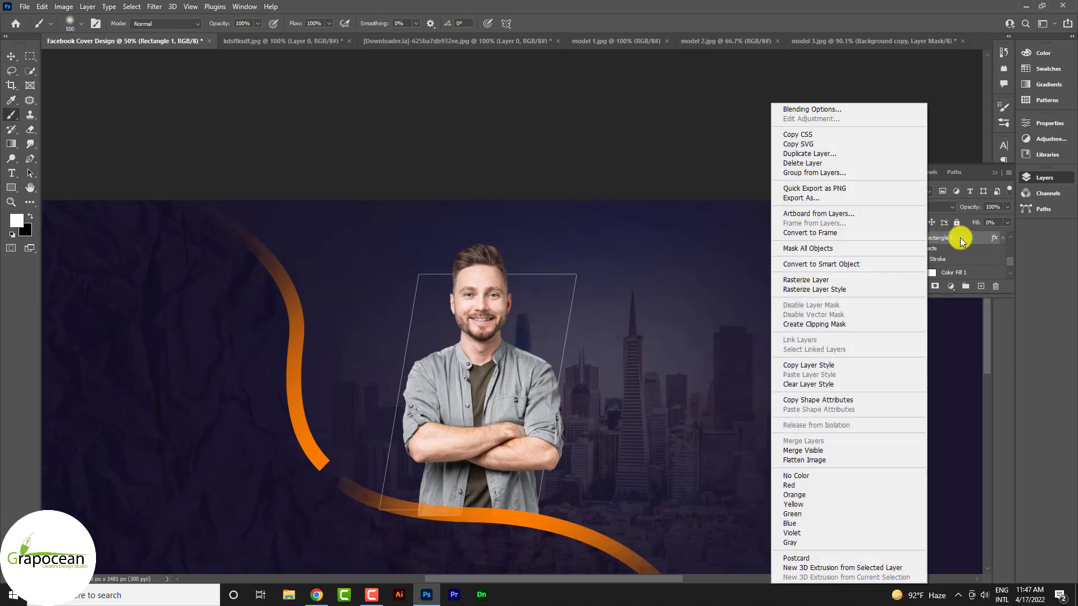
click(1007, 222)
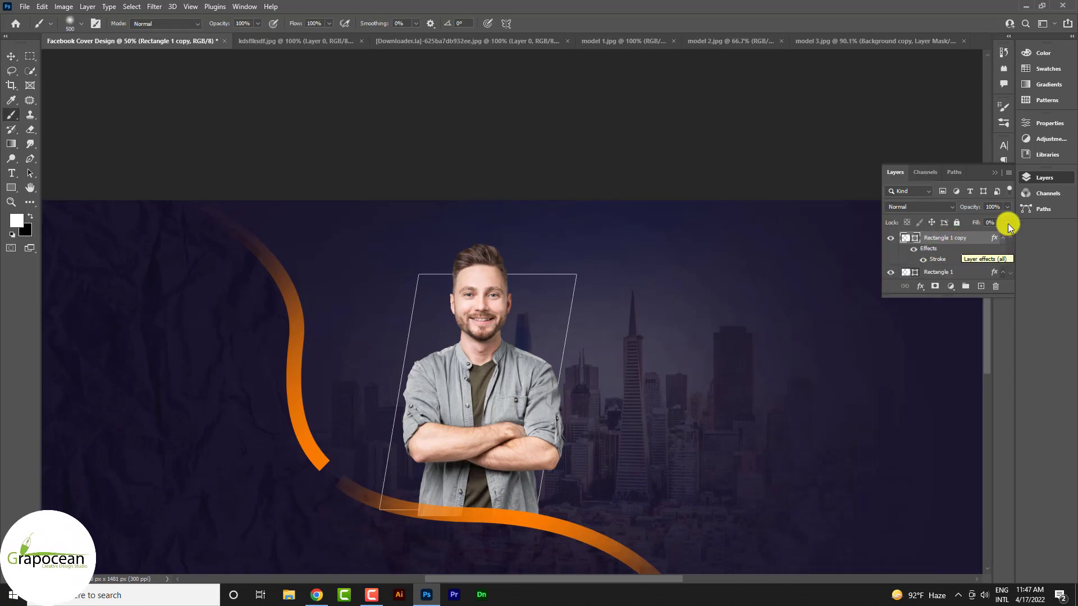
drag(964, 233, 1042, 233)
click(925, 259)
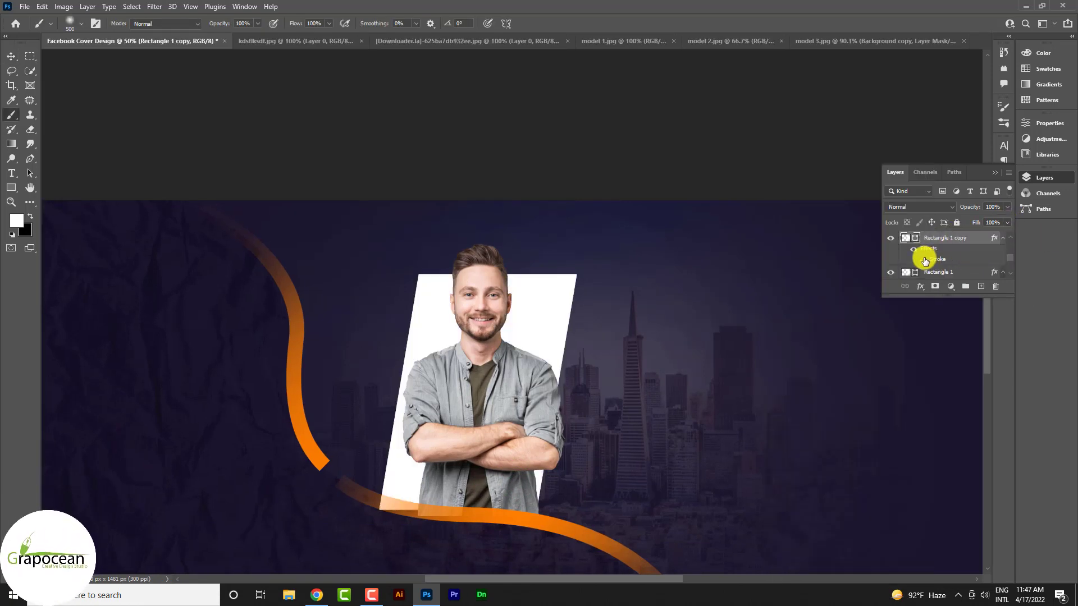
click(890, 238)
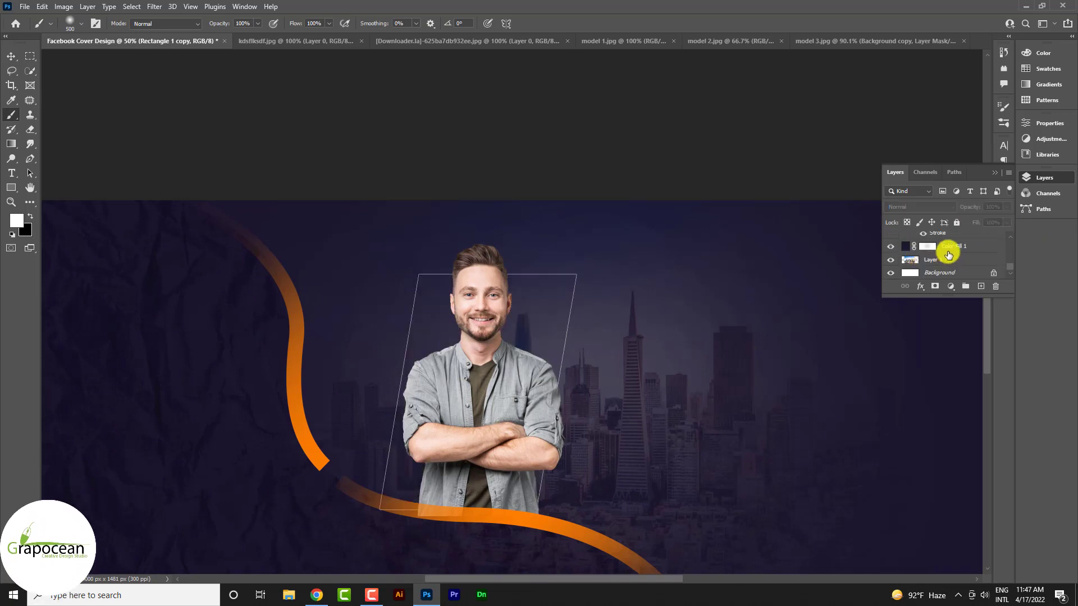
click(949, 247)
click(935, 286)
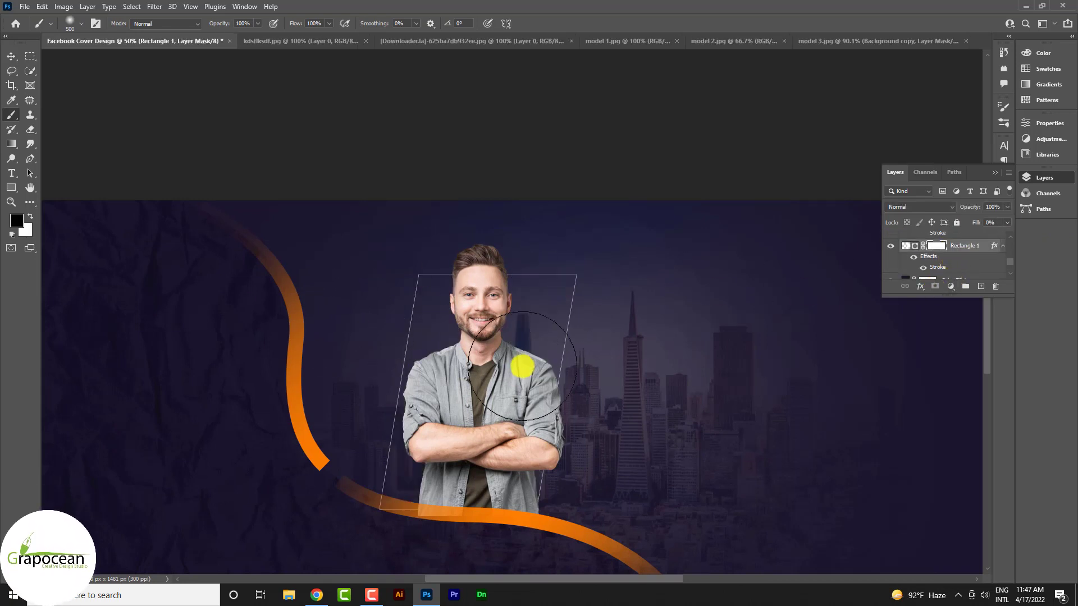
- Paint black on the outline's mask to hide the part over the man
key(x)
drag(481, 406, 373, 358)
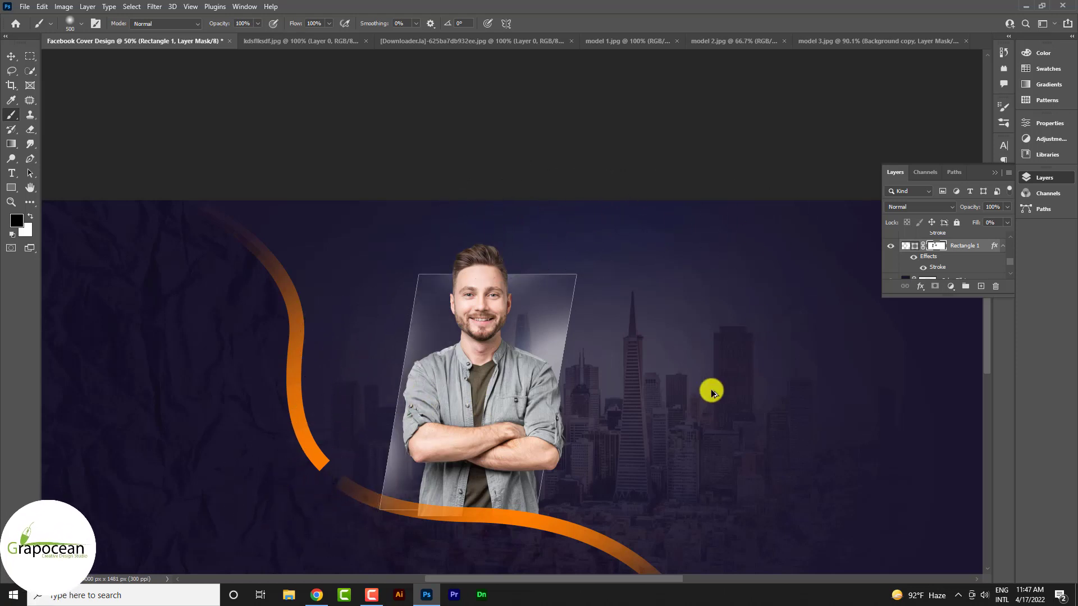
scroll(710, 393, down, 2)
- Disable the outline's layer mask and set its blend mode to Soft Light
click(930, 208)
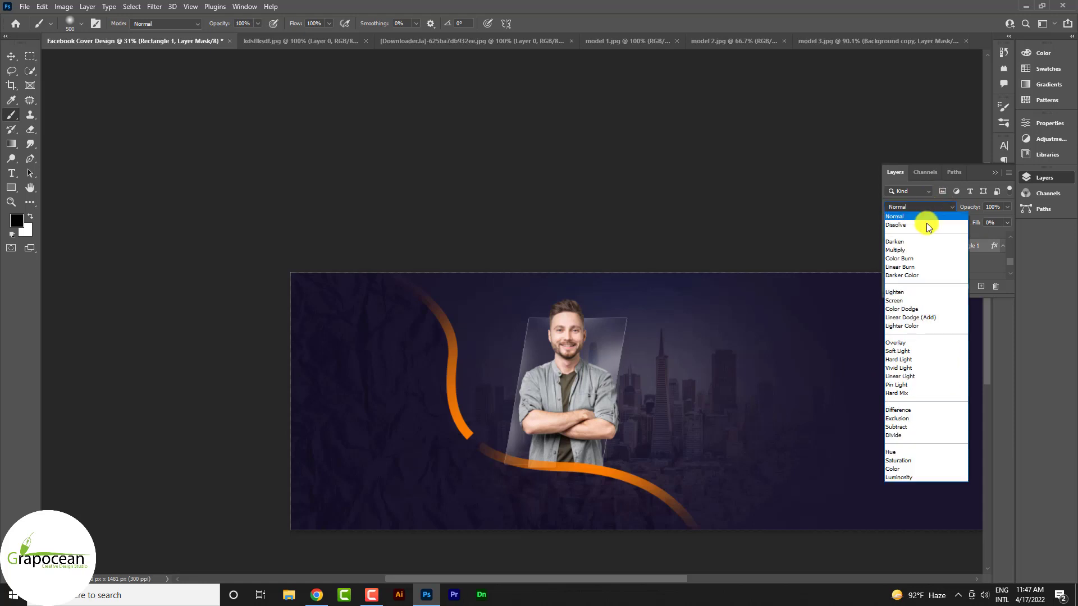
key(Escape)
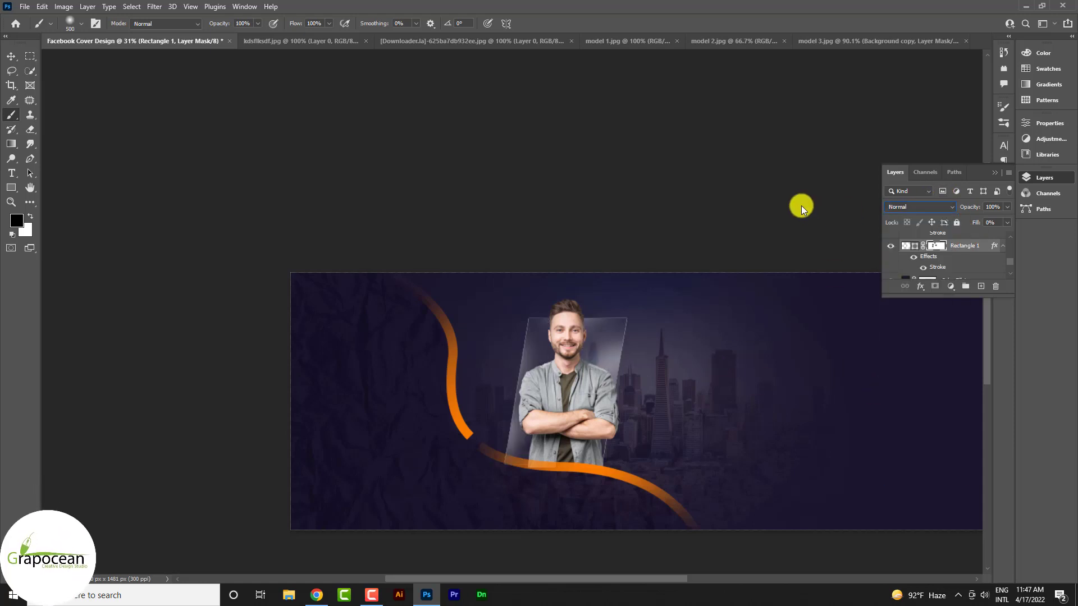
right_click(976, 247)
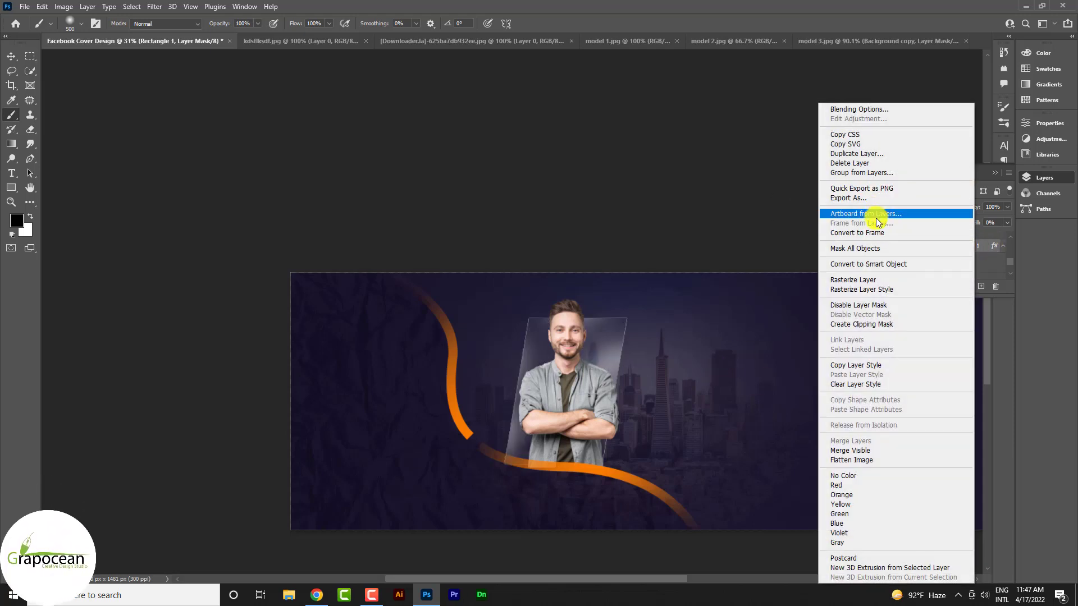
click(883, 305)
click(921, 207)
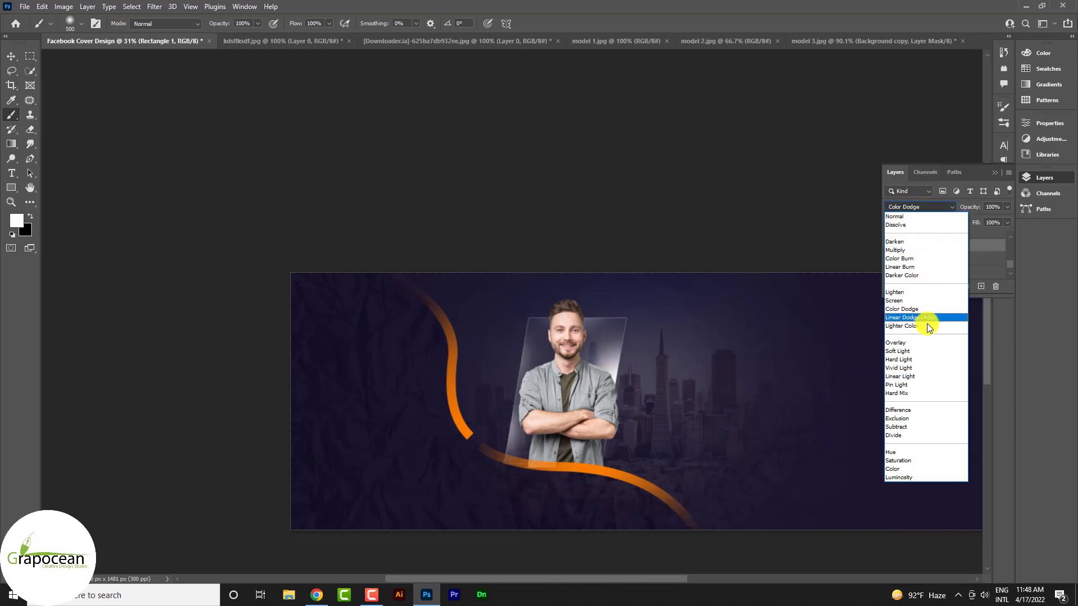
click(924, 351)
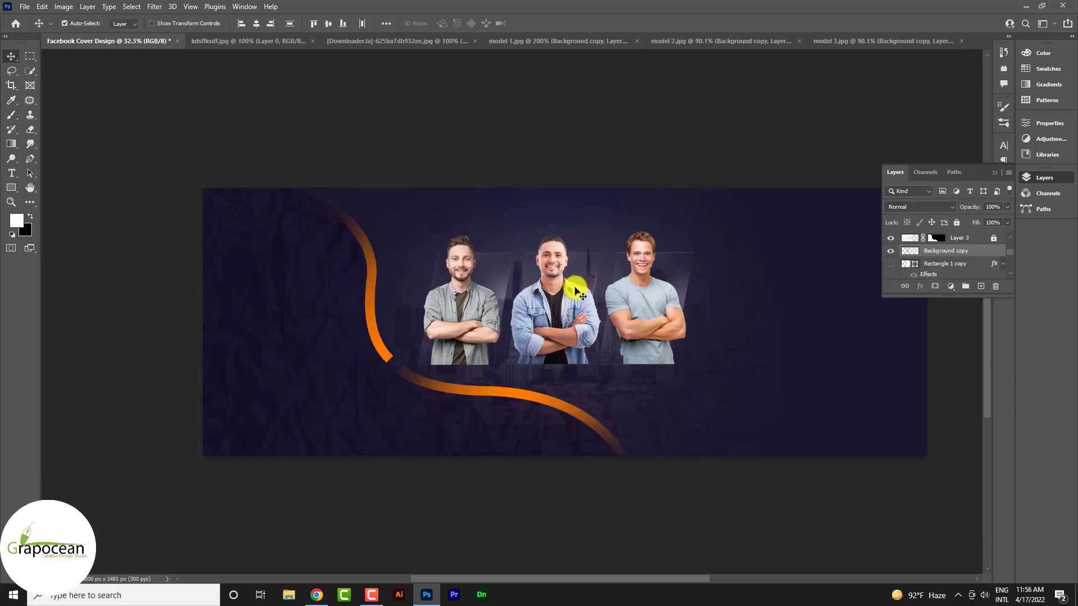
- Lower the three men slightly and fade Layer 1's skyline bottom with a black-to-white gradient mask
mouse_move(571, 289)
mouse_down()
mouse_move(582, 329)
mouse_move(570, 307)
mouse_up()
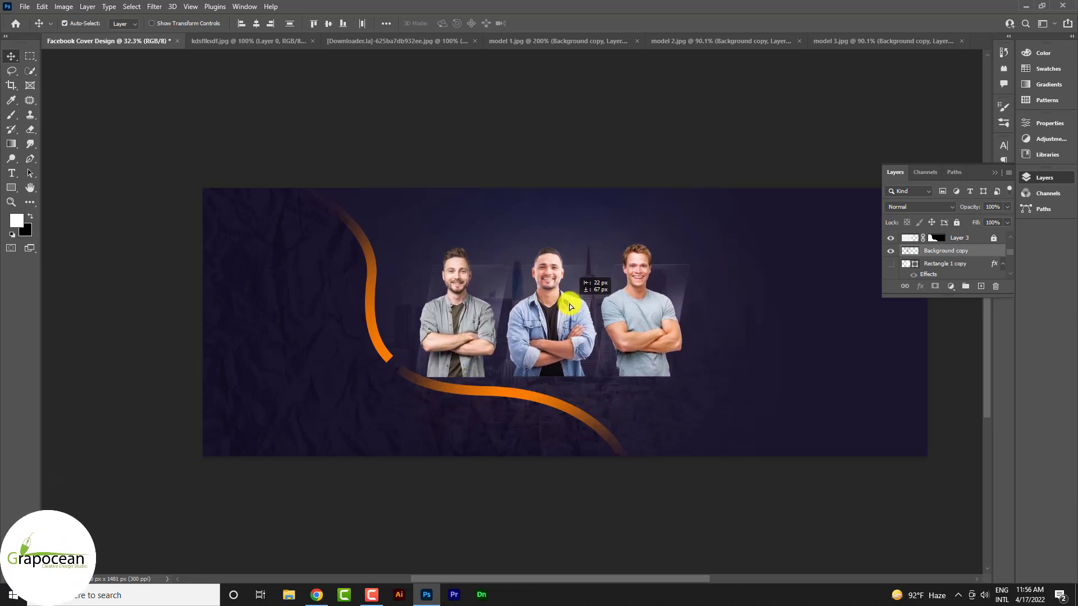
scroll(949, 264, down, 5)
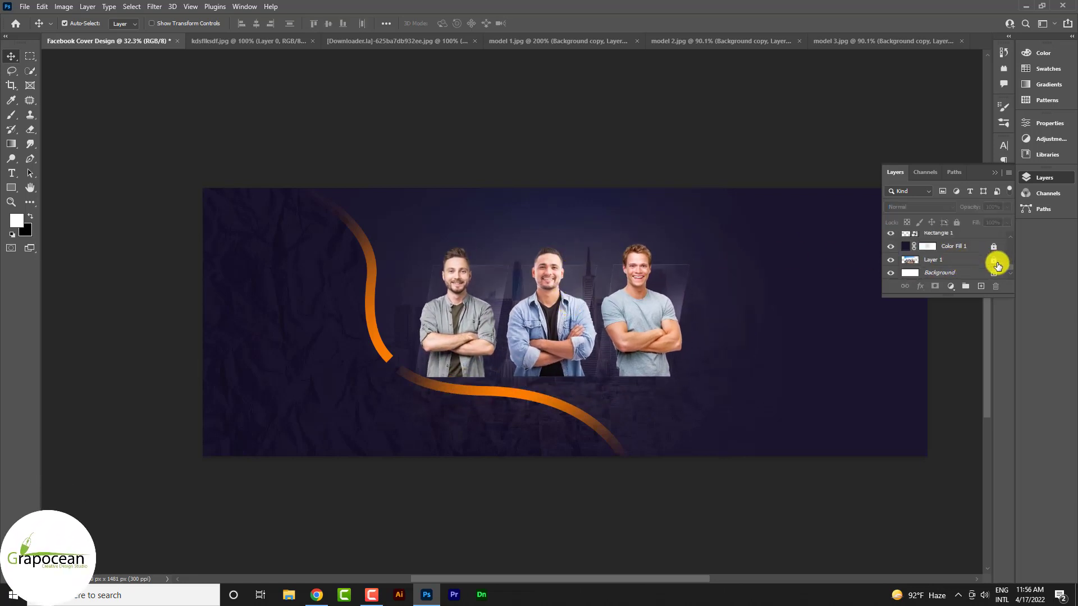
click(952, 262)
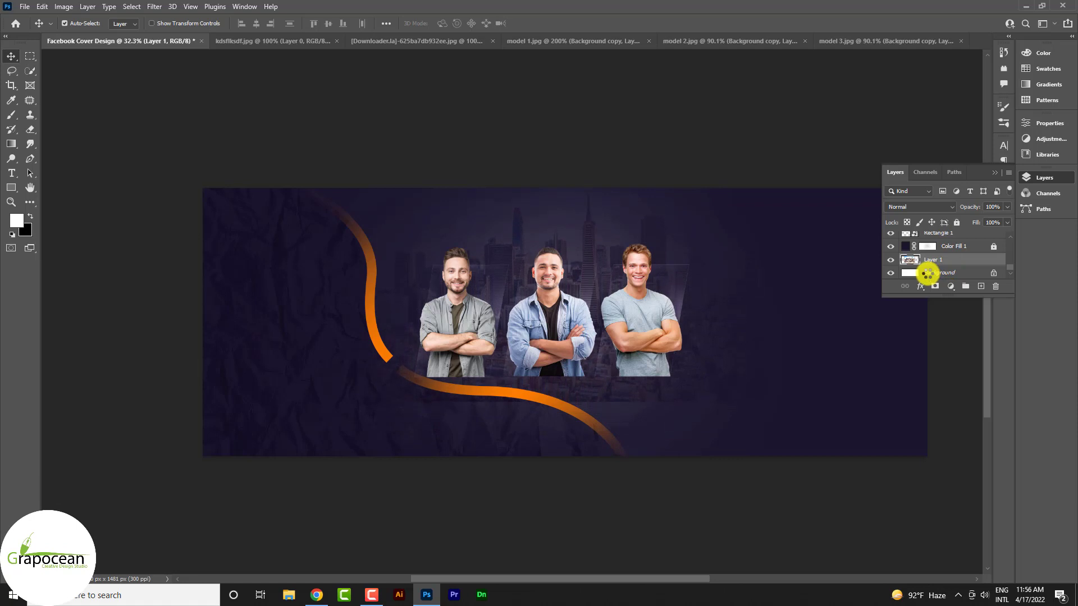
click(935, 286)
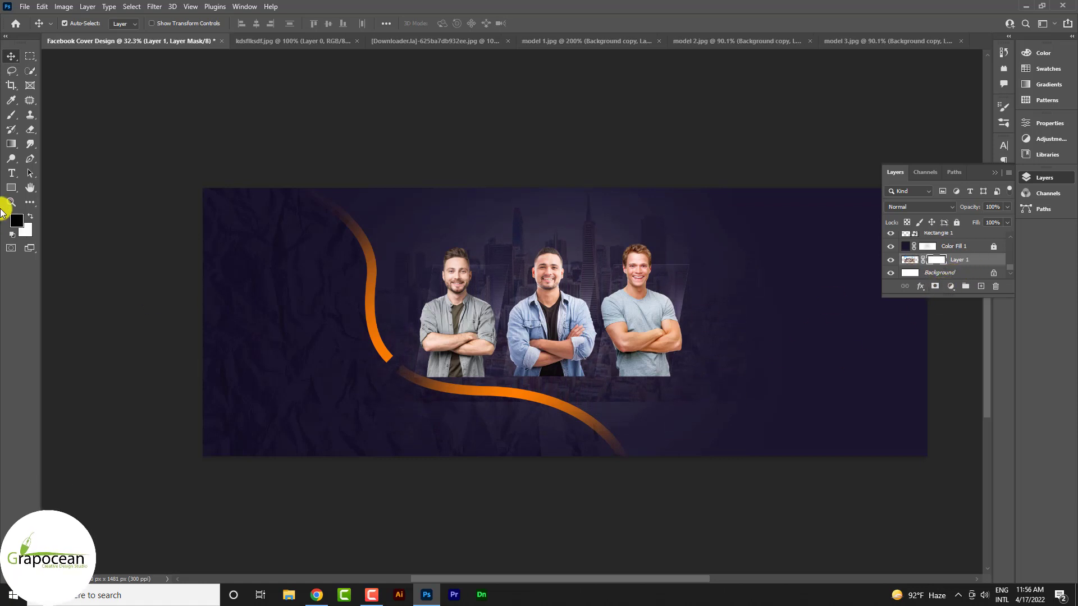
click(10, 145)
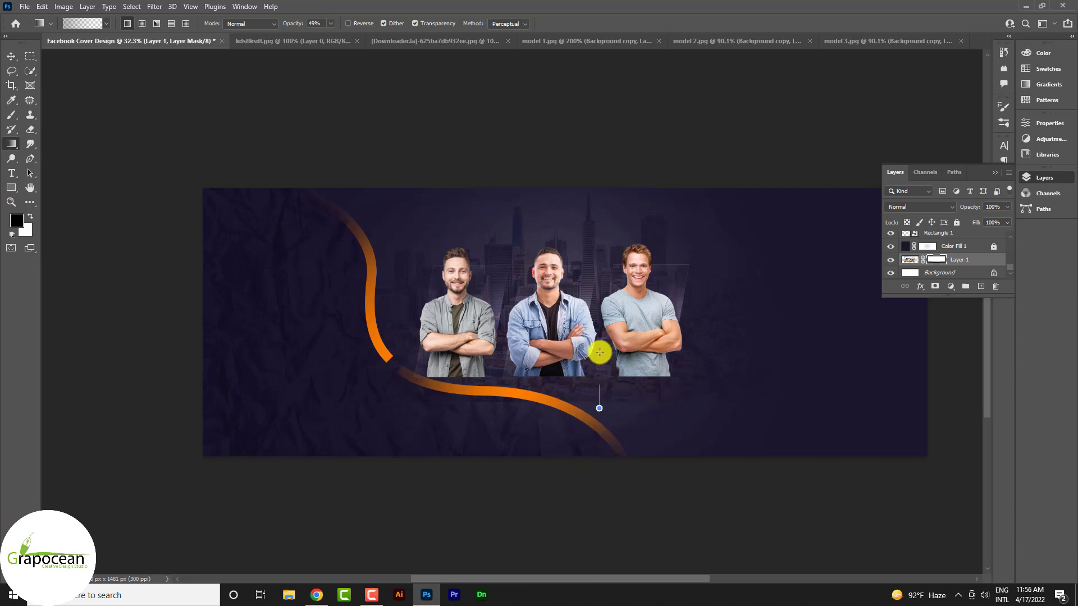
drag(604, 441, 583, 340)
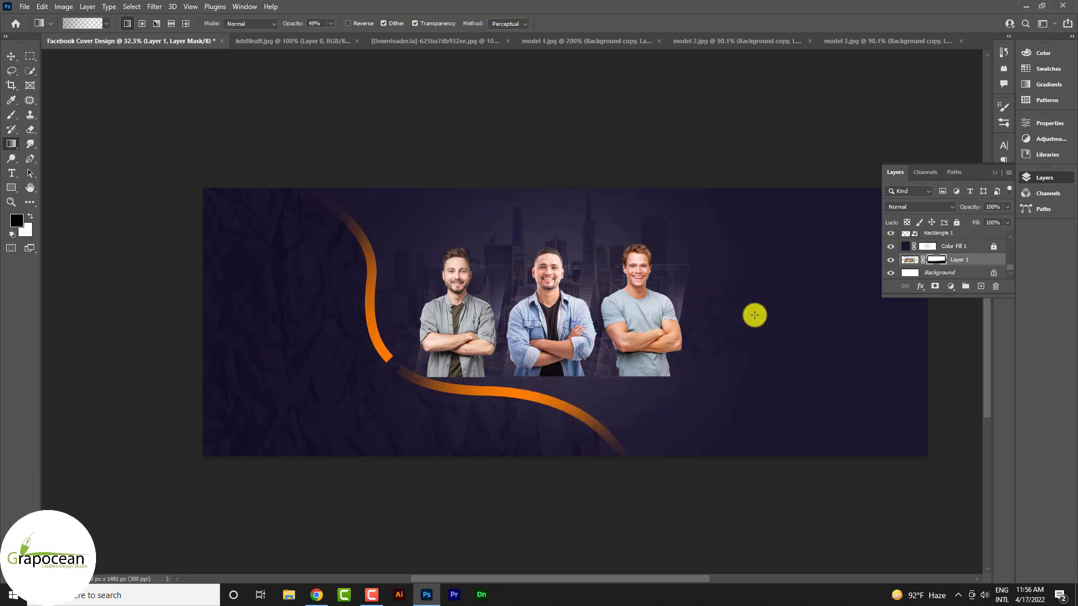
click(19, 58)
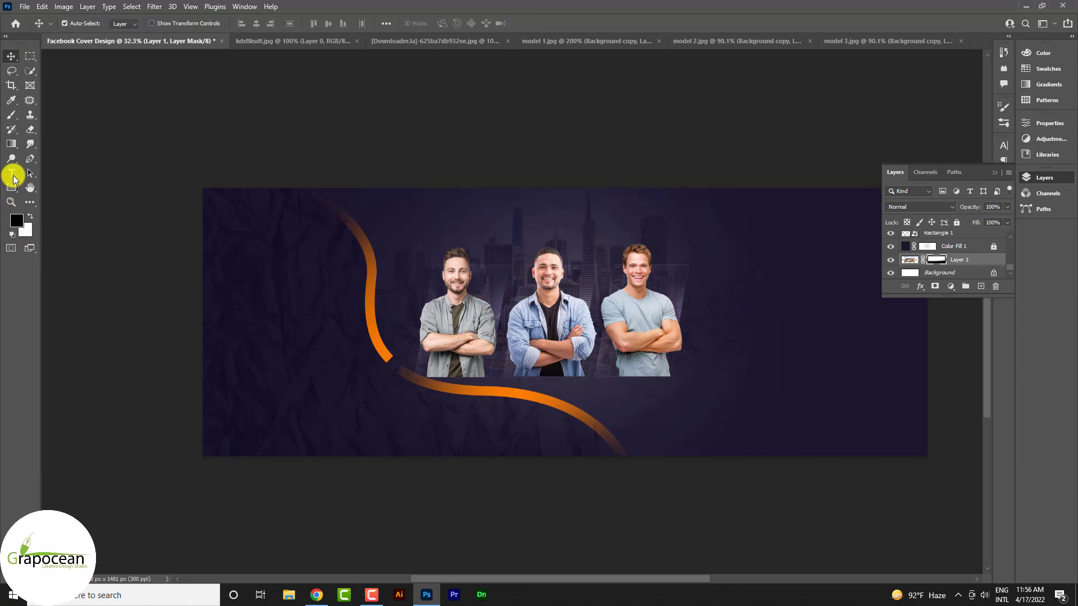
- Replace the top heading text with 'Join Our Conference'
click(12, 175)
scroll(978, 240, up, 5)
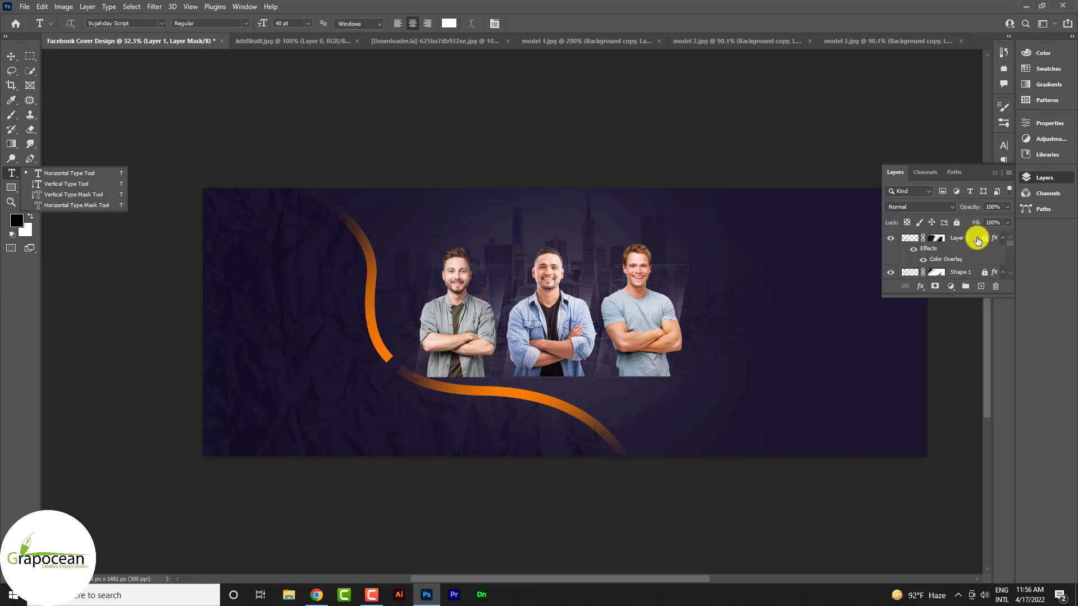
click(975, 241)
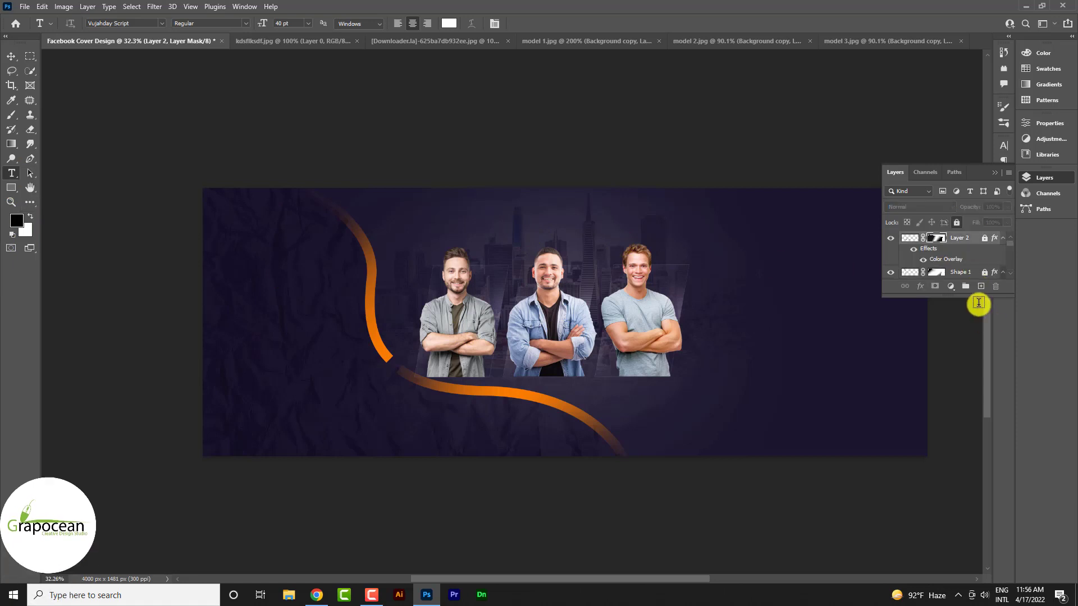
click(529, 229)
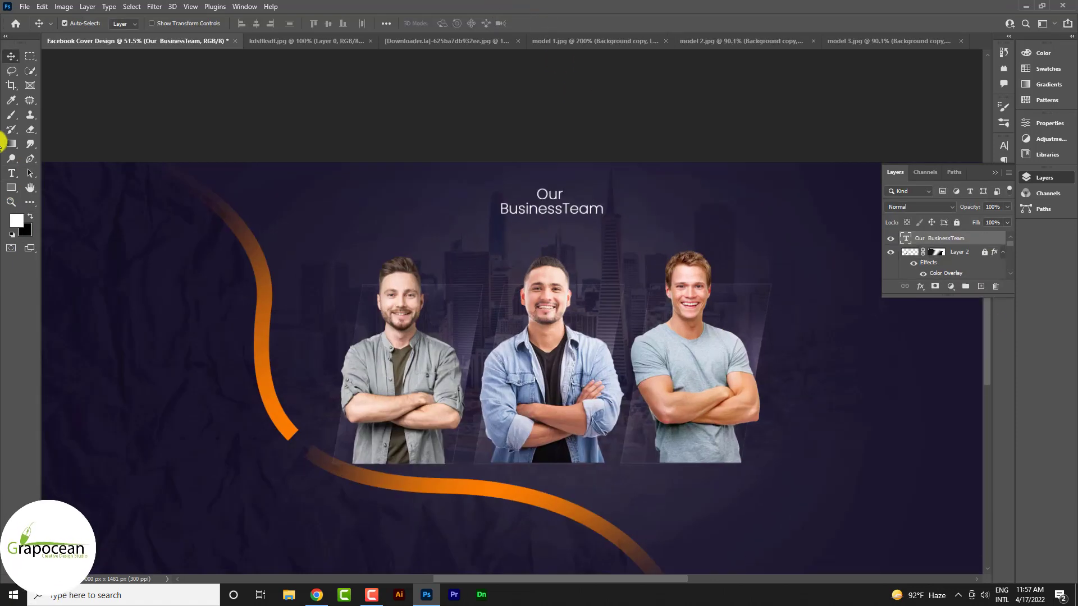
drag(601, 208, 499, 198)
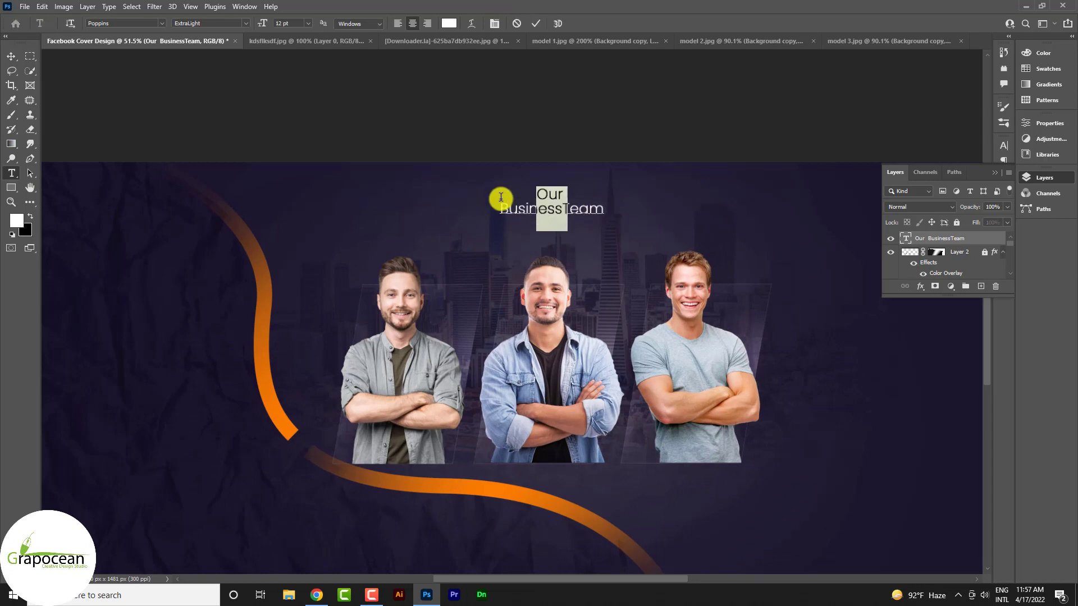
key(BackSpace)
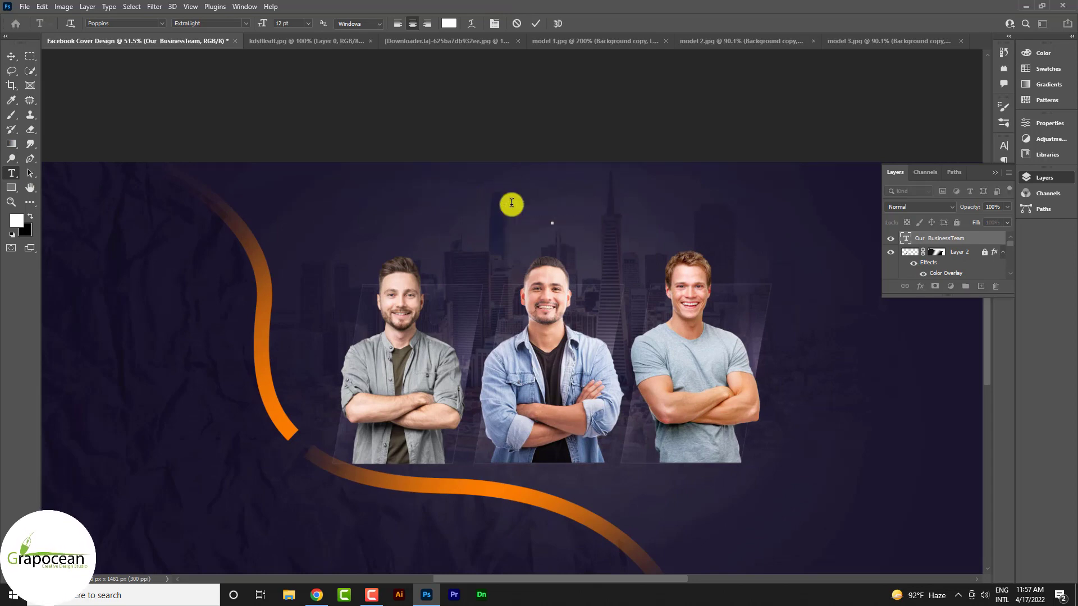
text(Join)
text(O)
key(BackSpace)
text(Our Con)
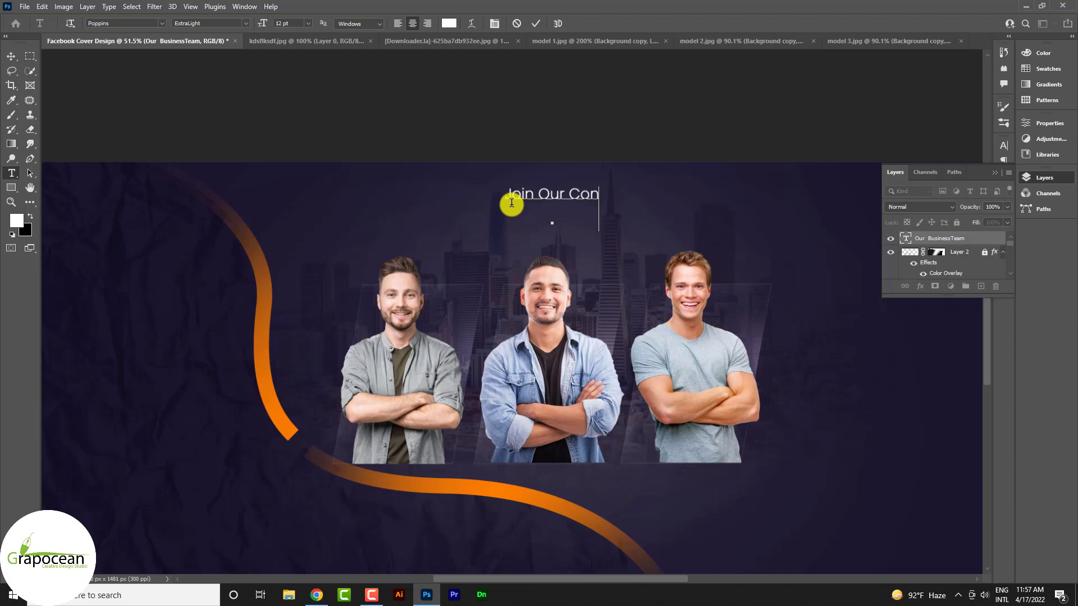
text(ference)
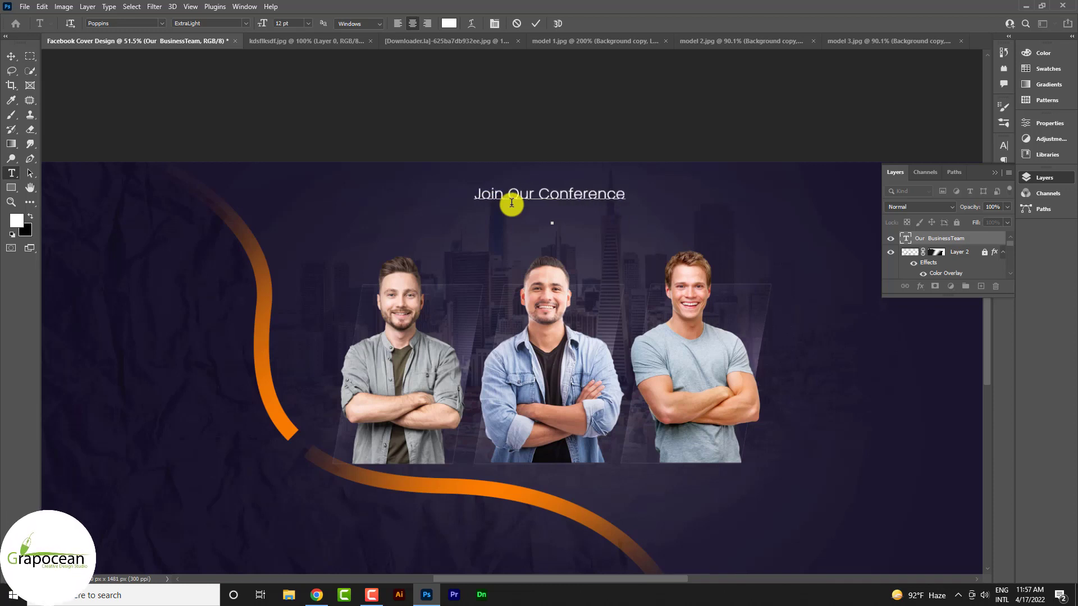
- Commit the line and Alt-drag a duplicate of it just below
drag(632, 193, 472, 194)
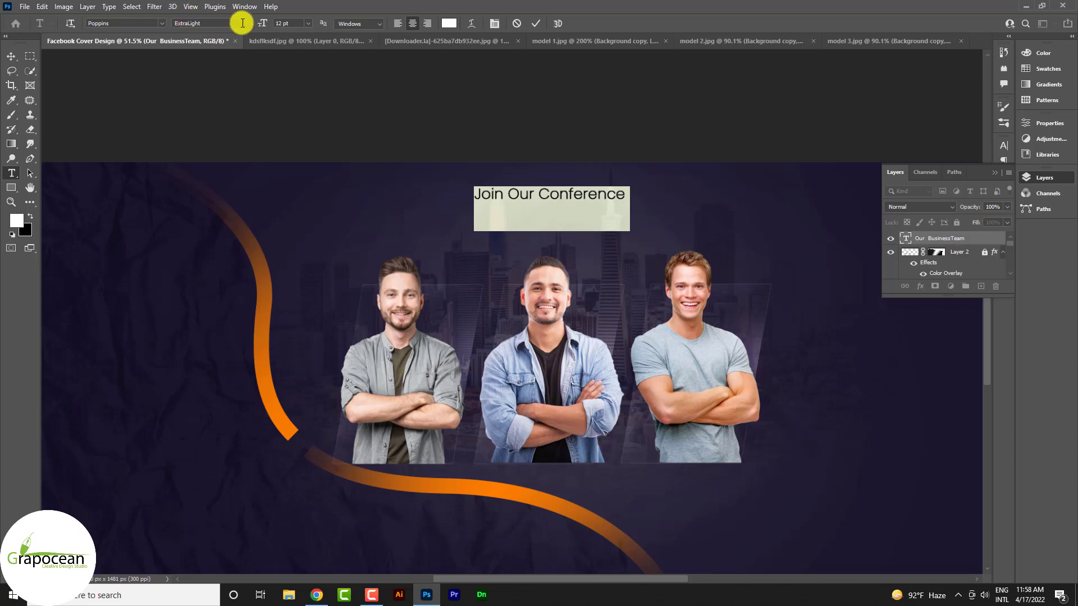
click(11, 57)
drag(572, 192, 572, 213)
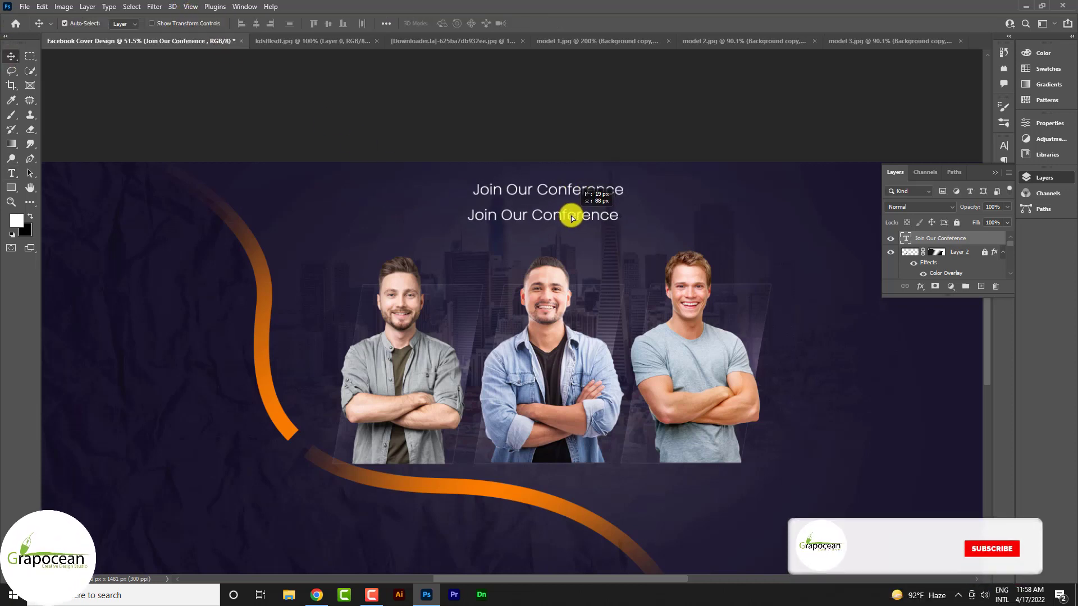
- Replace the copied line's text with 'Graphic Business'
click(17, 176)
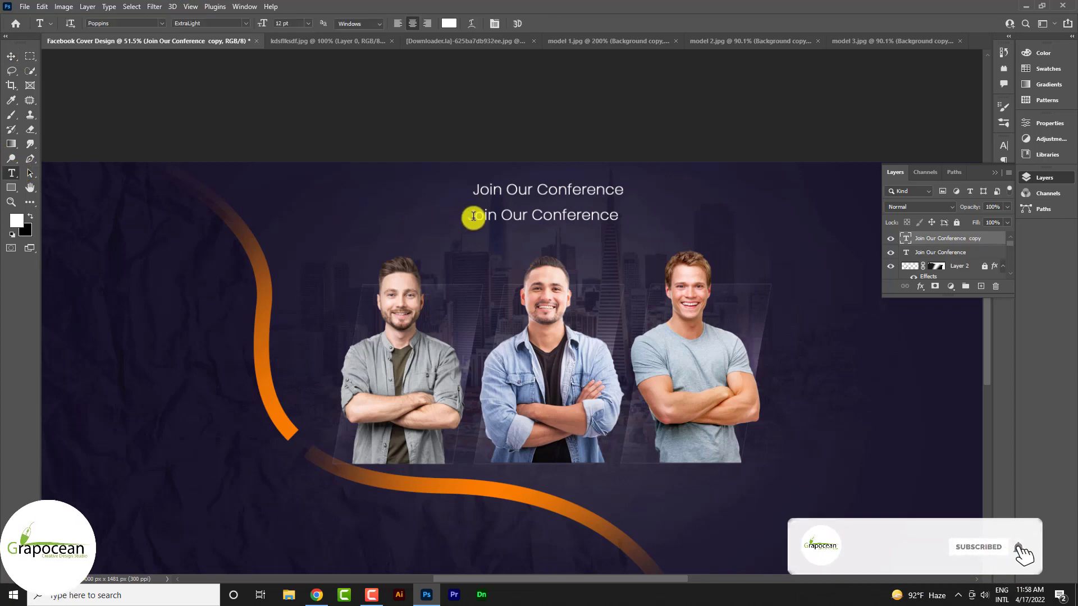
drag(472, 222, 727, 243)
text(Gra)
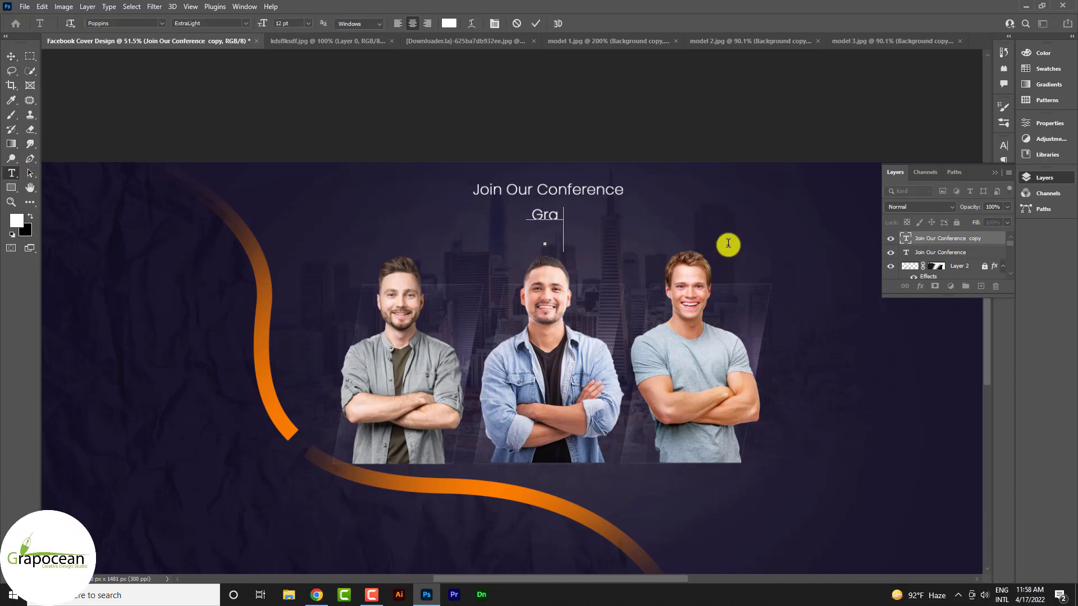
text(phic Business)
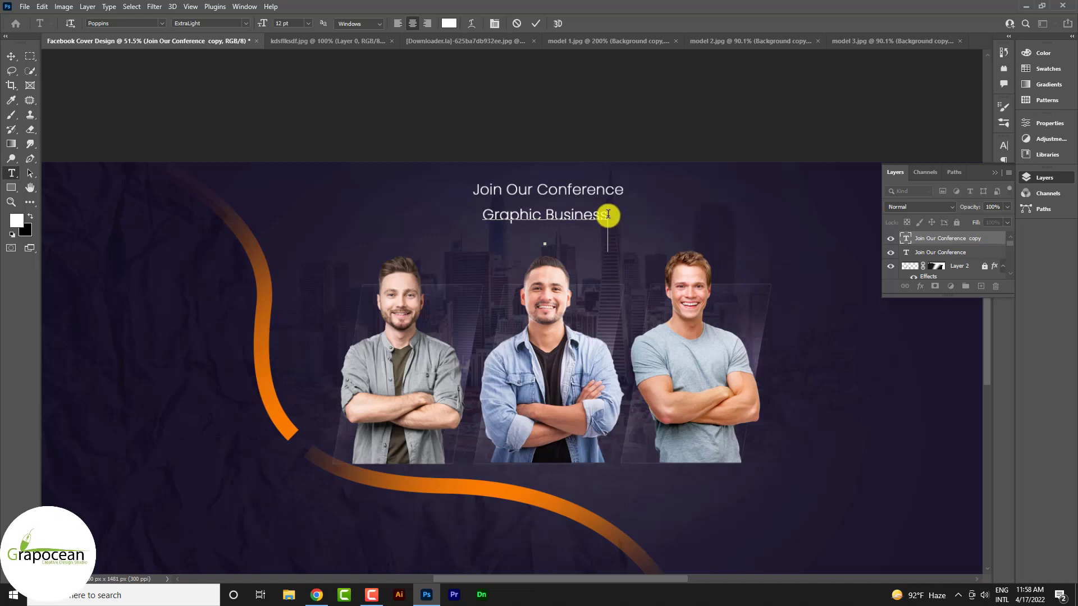
- Set the Graphic Business heading to 24 pt in Black weight and commit it
drag(607, 215, 293, 212)
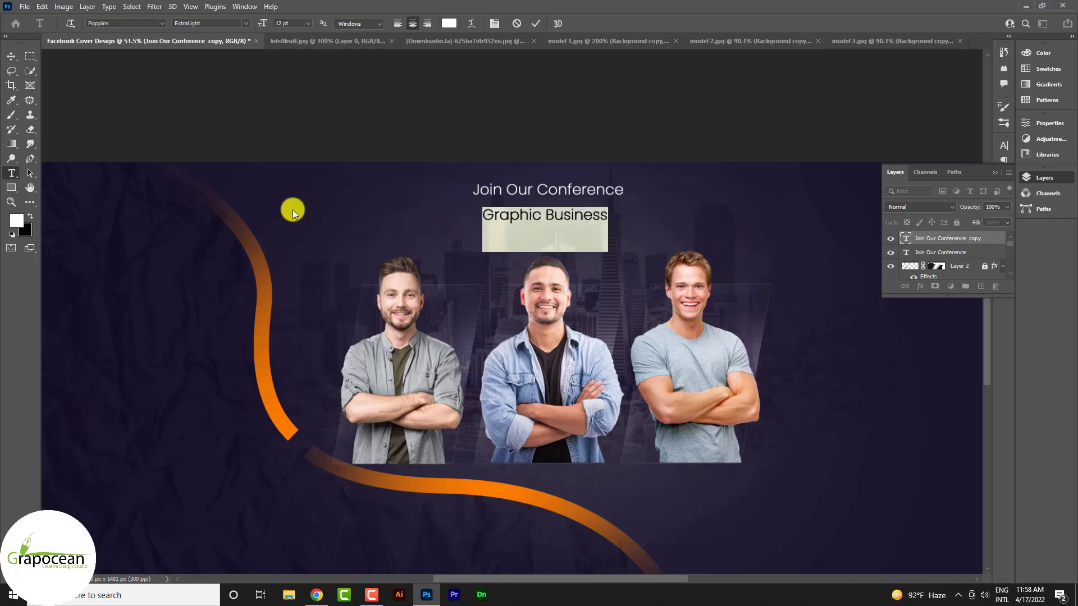
click(247, 25)
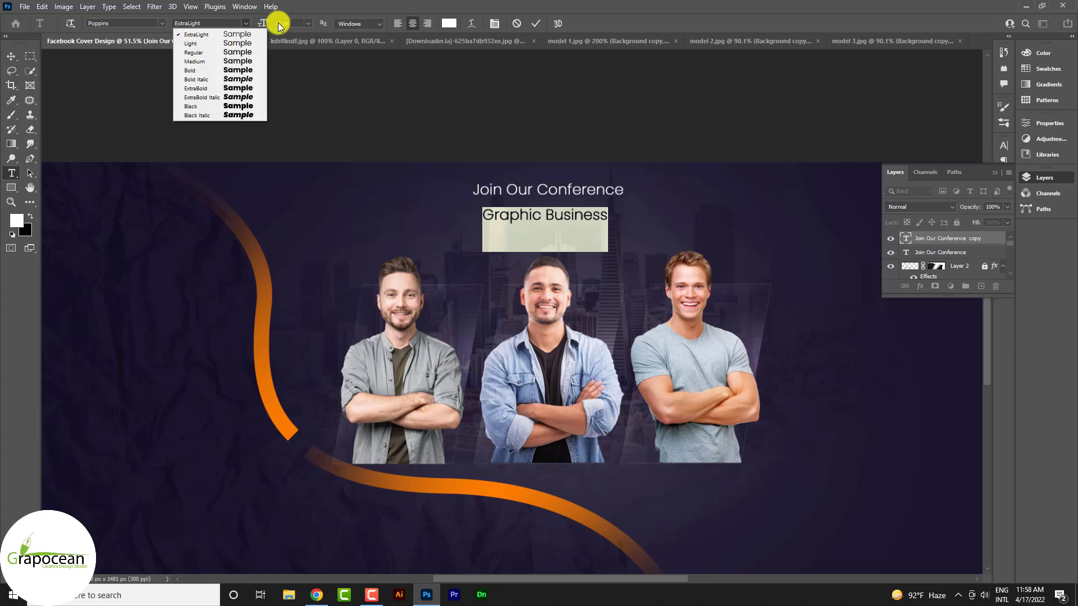
click(309, 23)
click(307, 121)
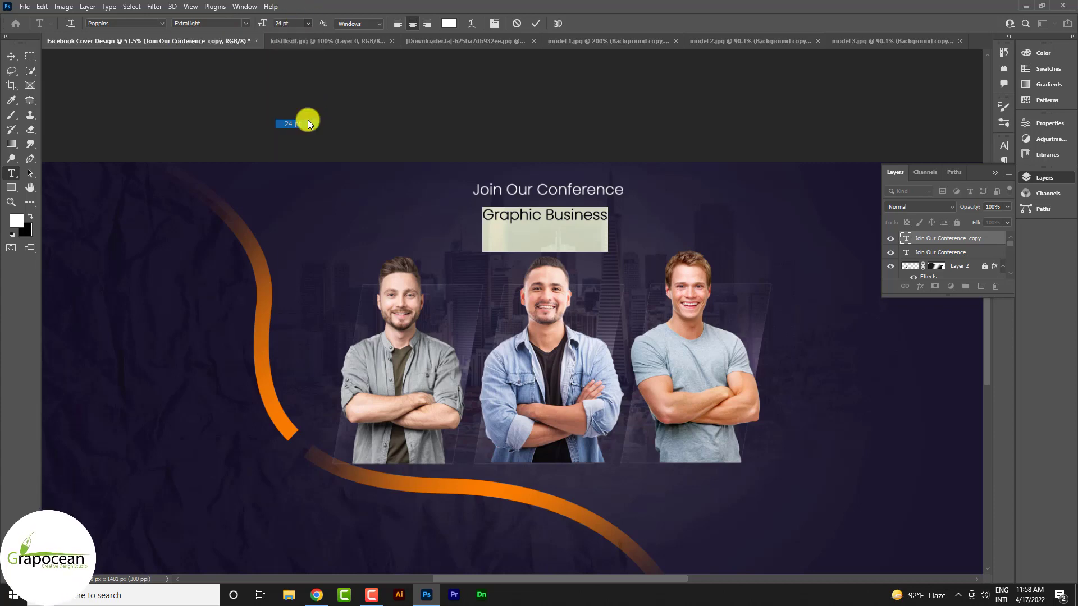
click(245, 25)
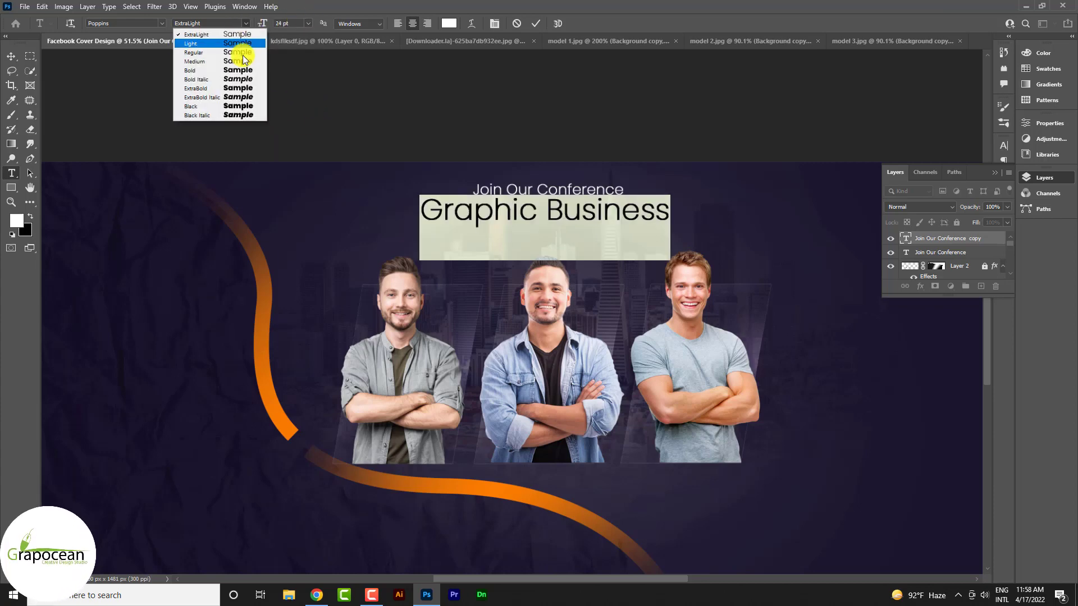
click(233, 90)
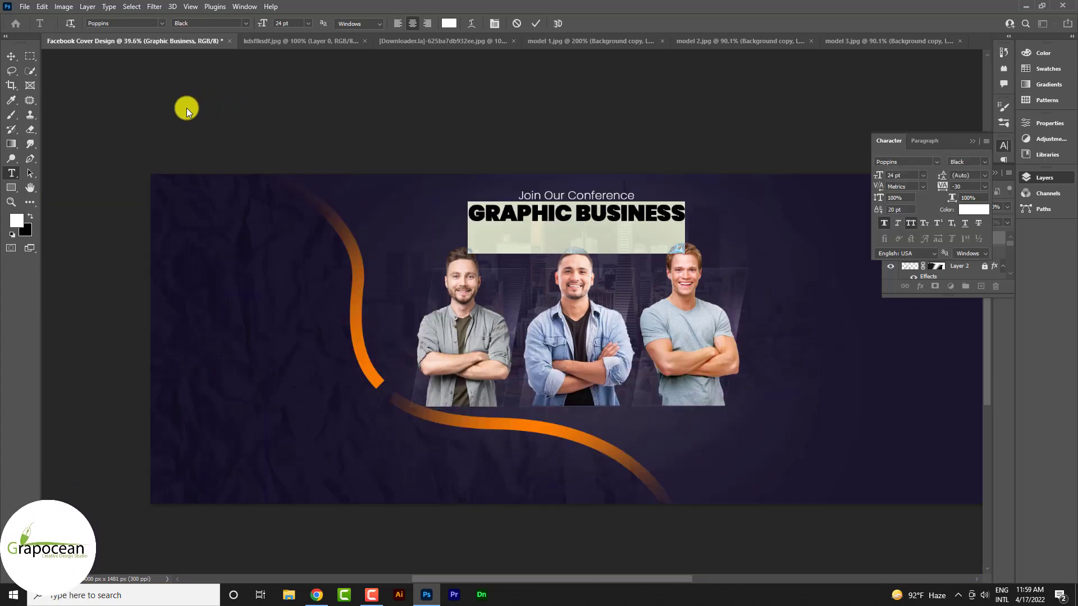
key(ctrl+Return)
- Give GRAPHIC BUSINESS an Inner Bevel & Emboss with depth 136, 70 px size and a gloss contour
key(v)
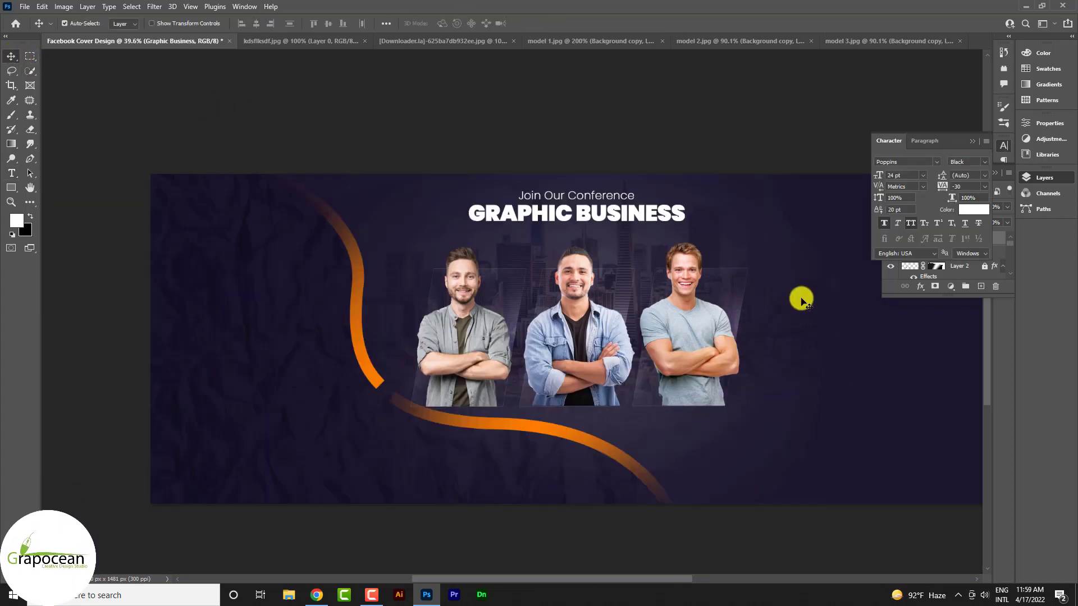
click(1004, 145)
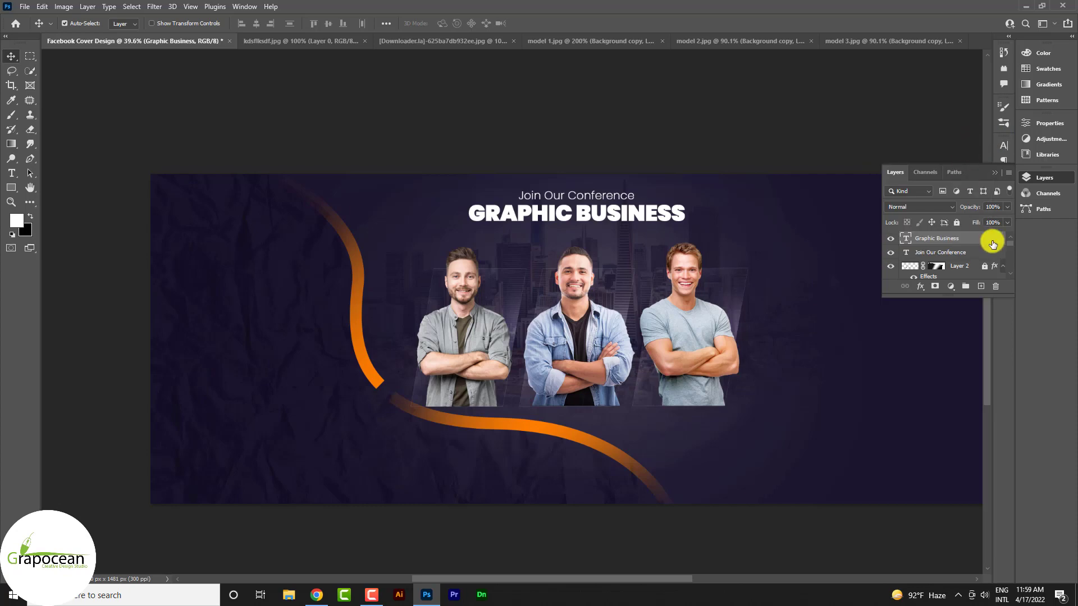
right_click(991, 238)
click(901, 72)
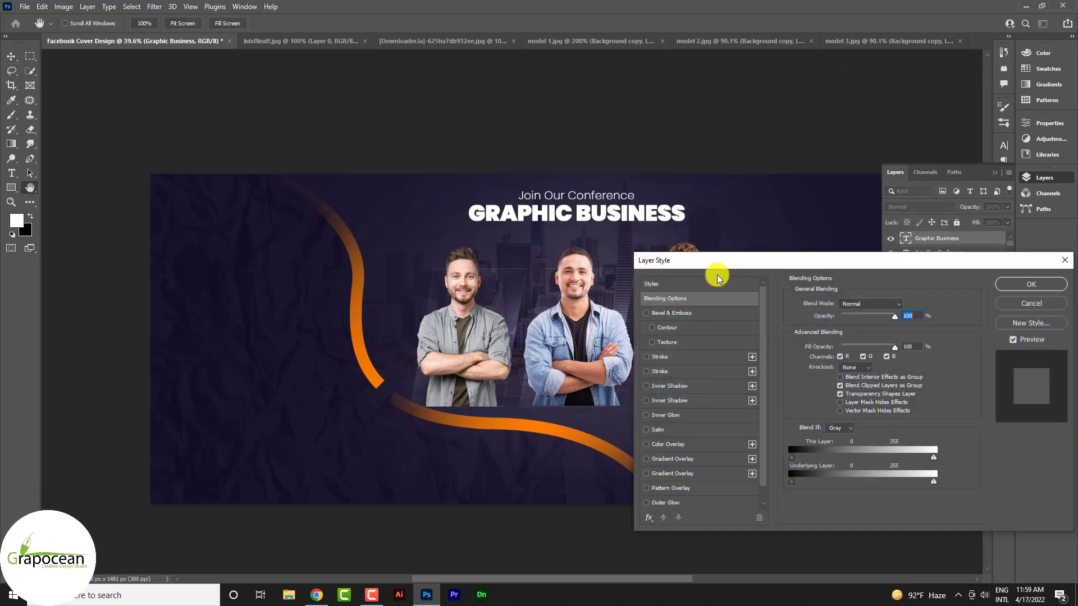
click(684, 314)
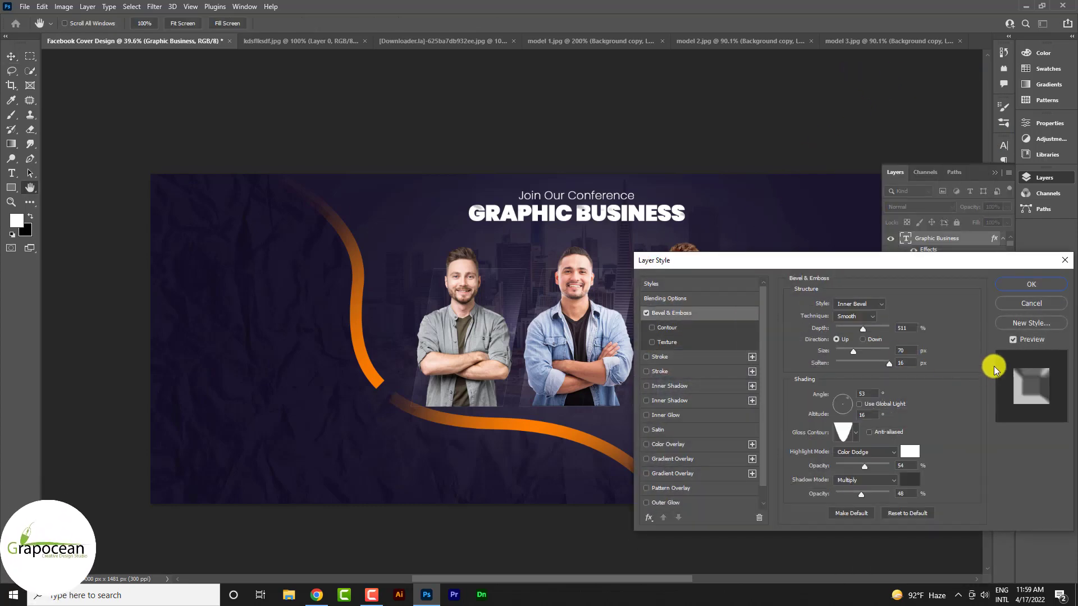
drag(839, 338, 845, 340)
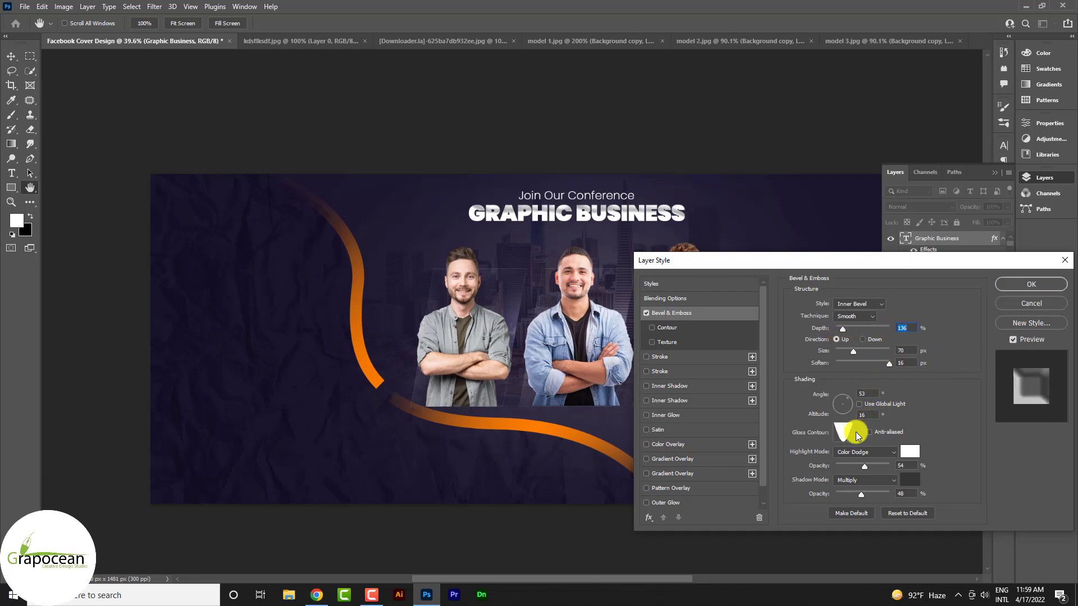
click(853, 351)
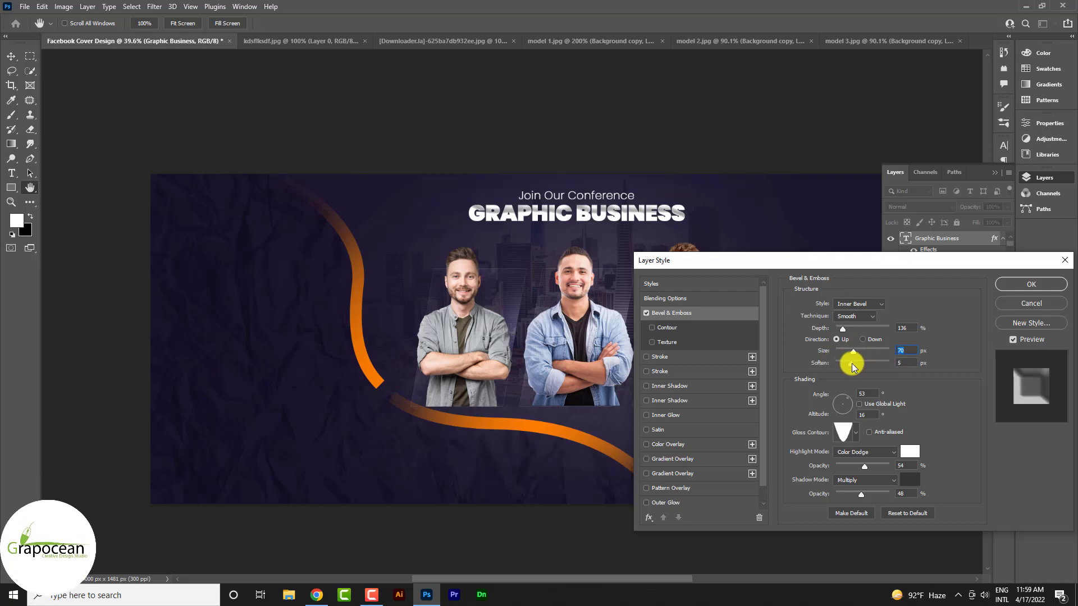
click(854, 435)
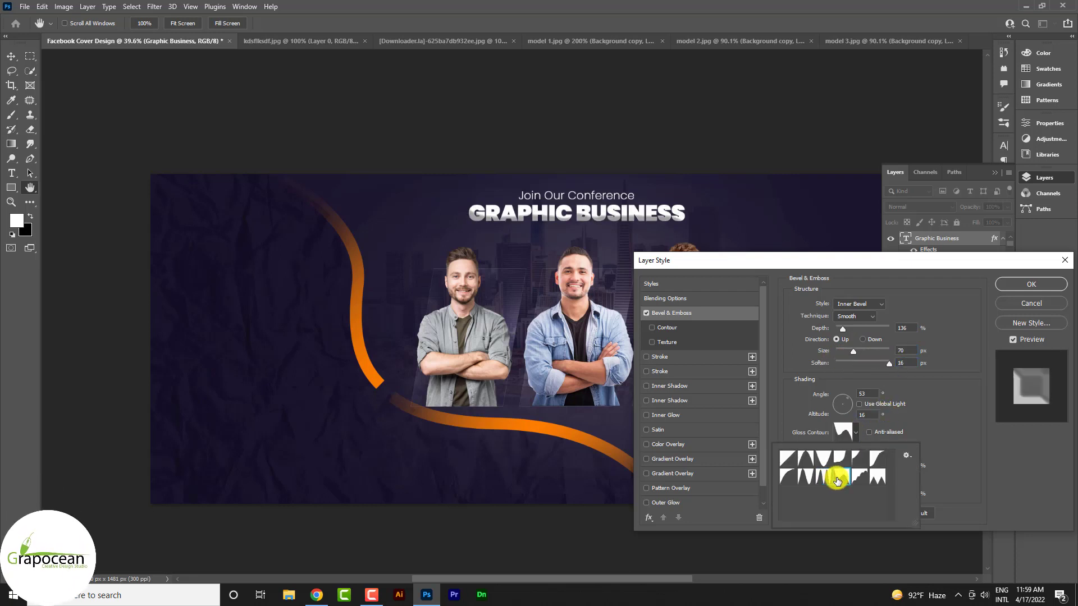
click(858, 476)
click(828, 460)
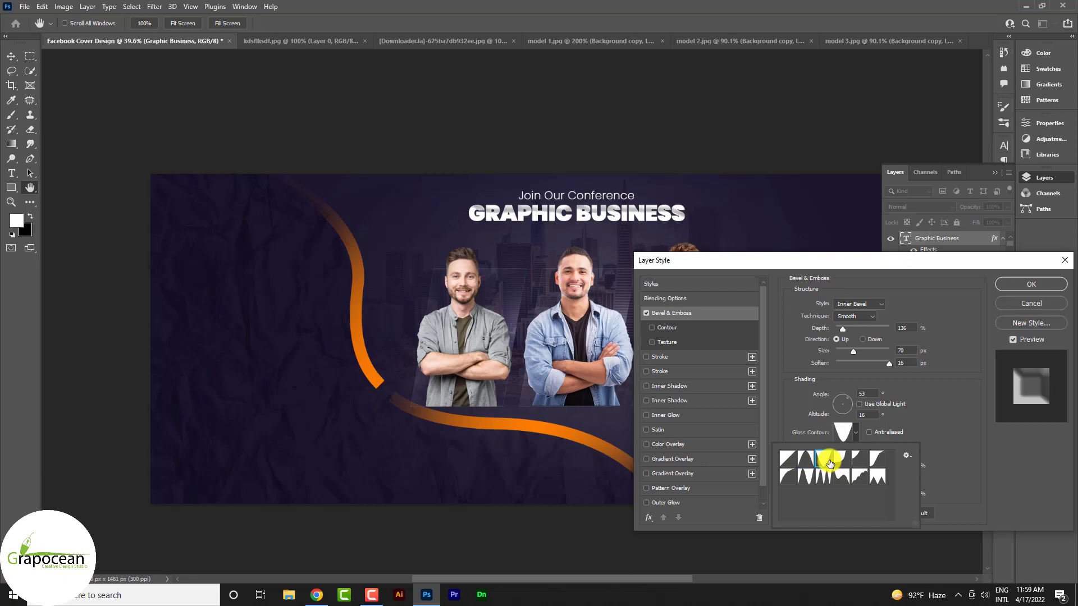
click(1030, 285)
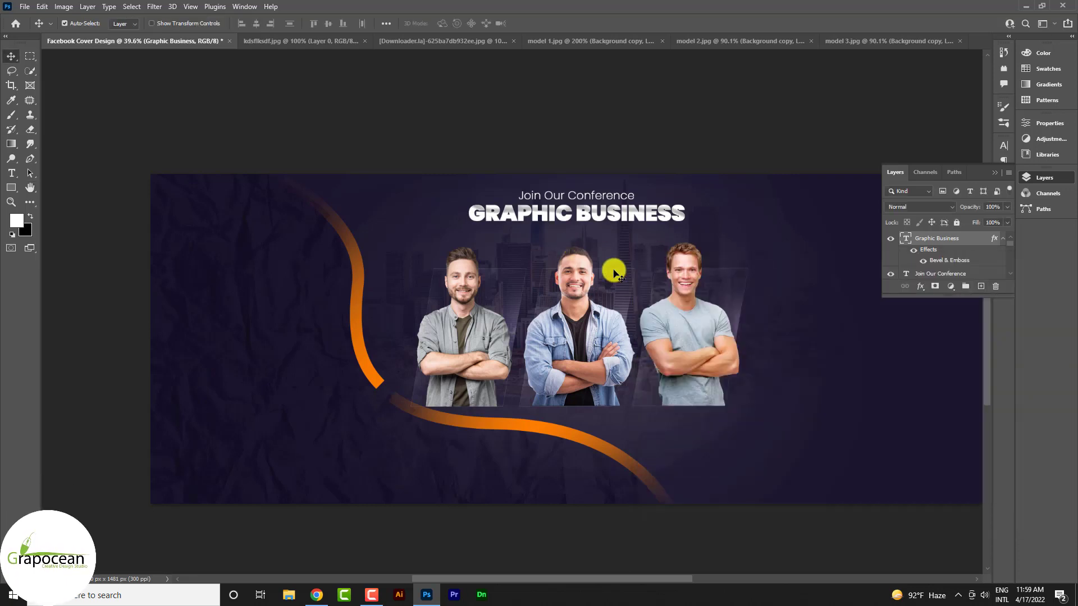
- Change the whole GRAPHIC BUSINESS heading to Bold weight
scroll(631, 288, down, 3)
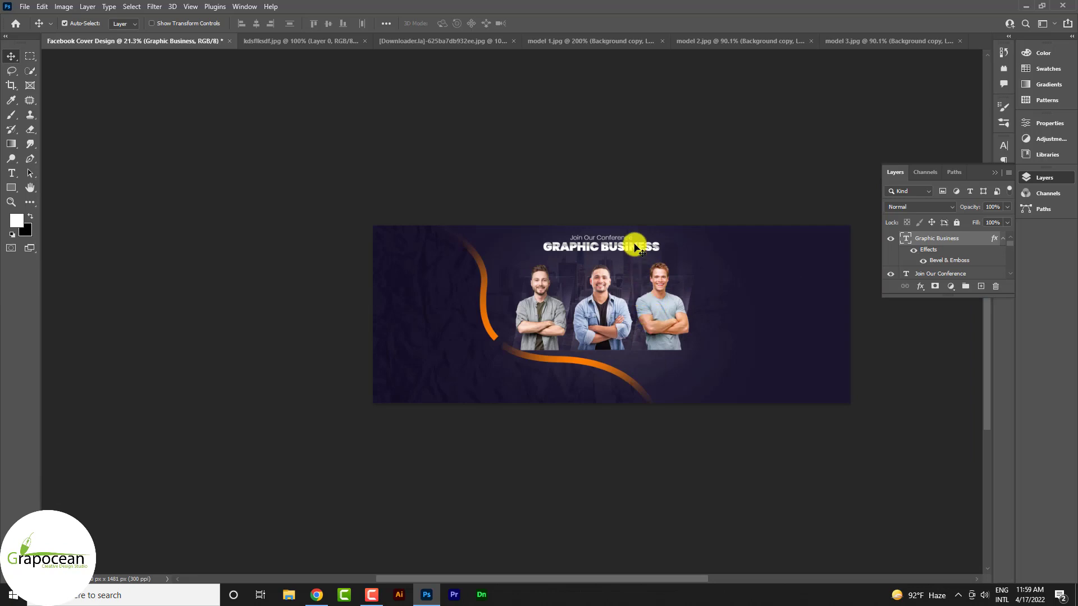
scroll(635, 247, up, 4)
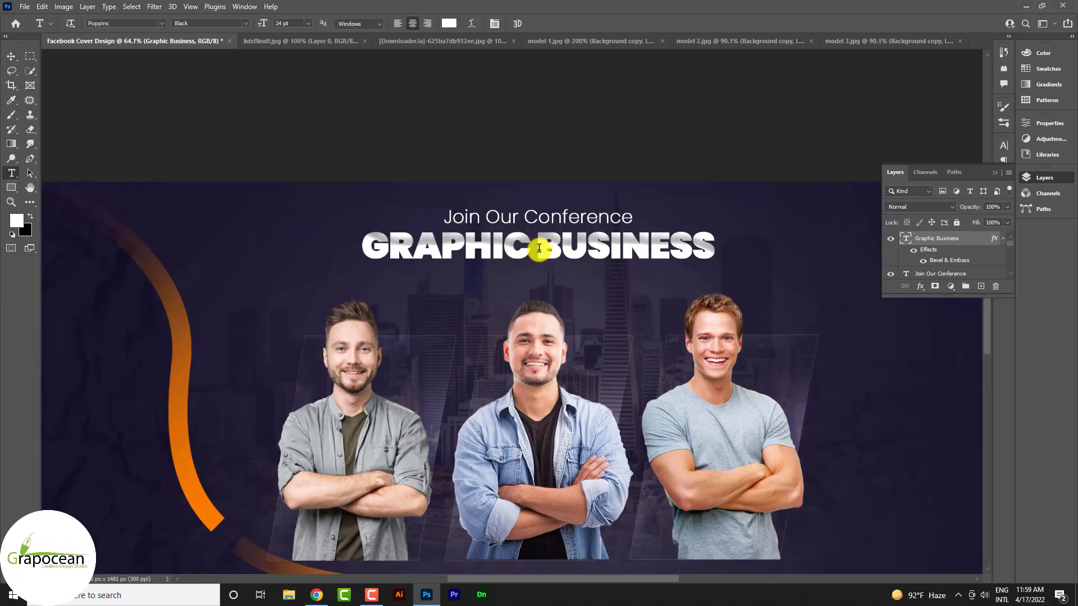
drag(539, 248, 786, 260)
triple_click(529, 259)
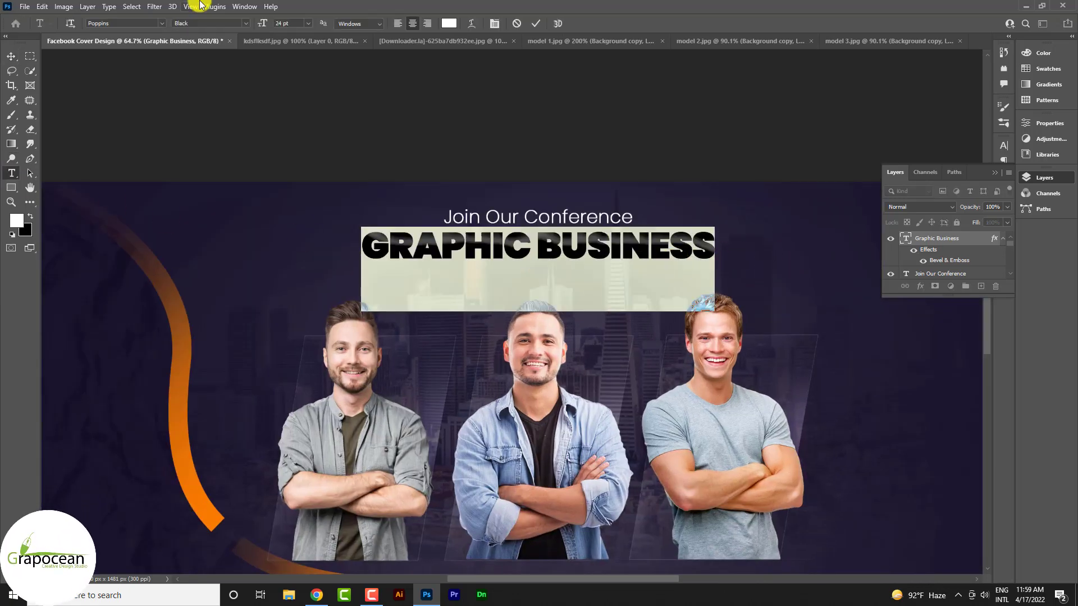
click(245, 24)
click(217, 71)
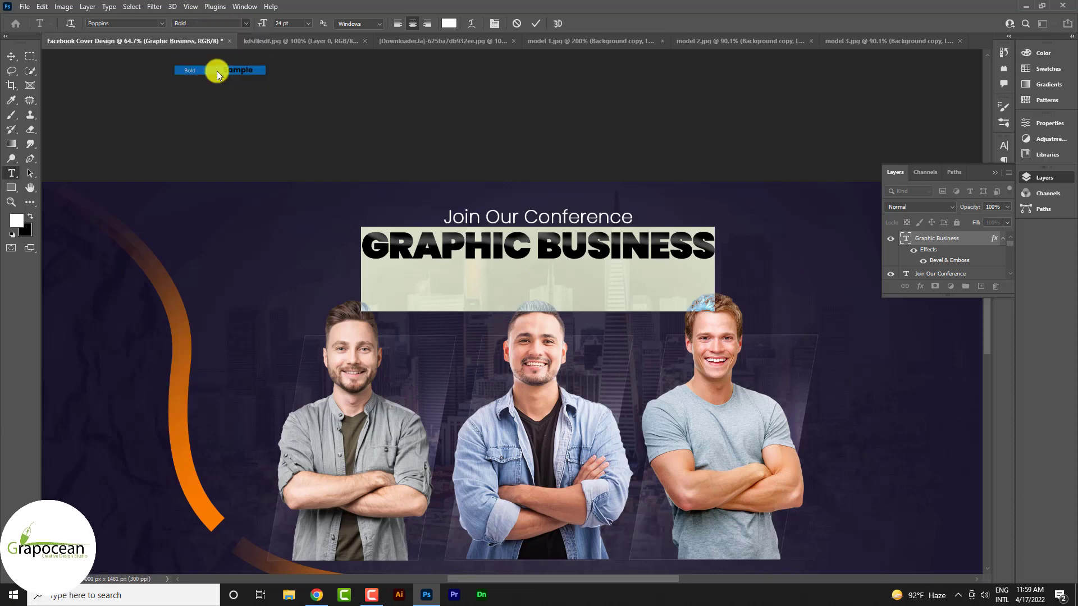
click(553, 254)
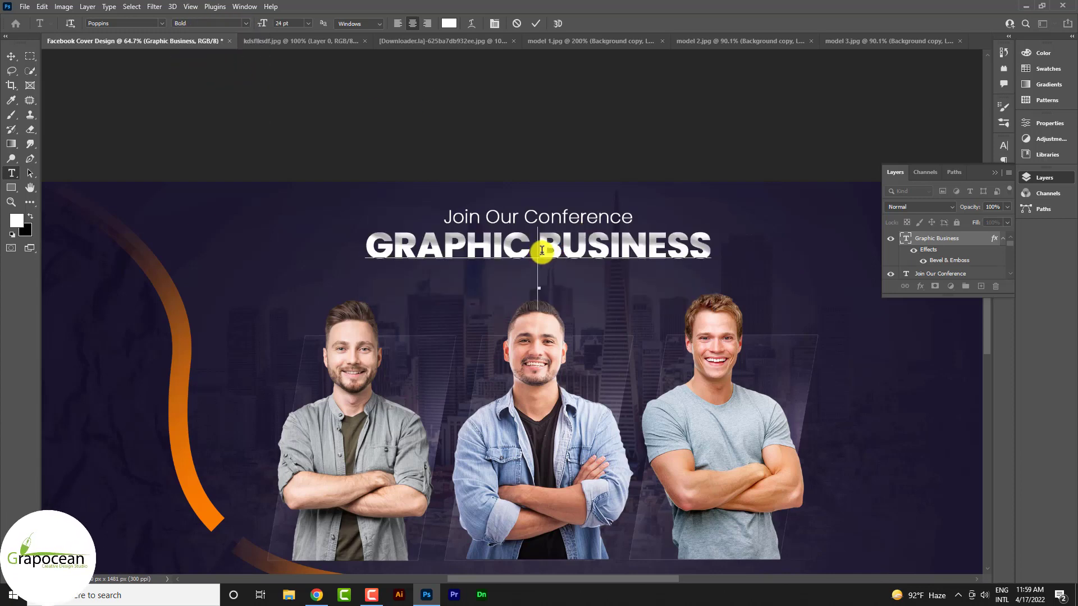
- Recolour the word BUSINESS with orange sampled from the curve
double_click(542, 250)
click(449, 23)
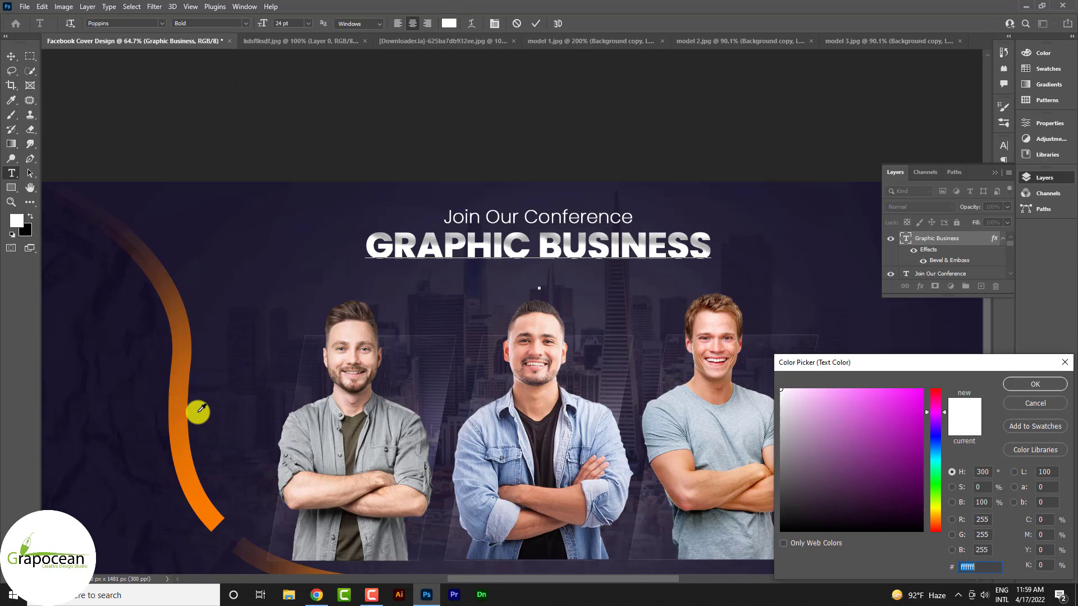
click(194, 503)
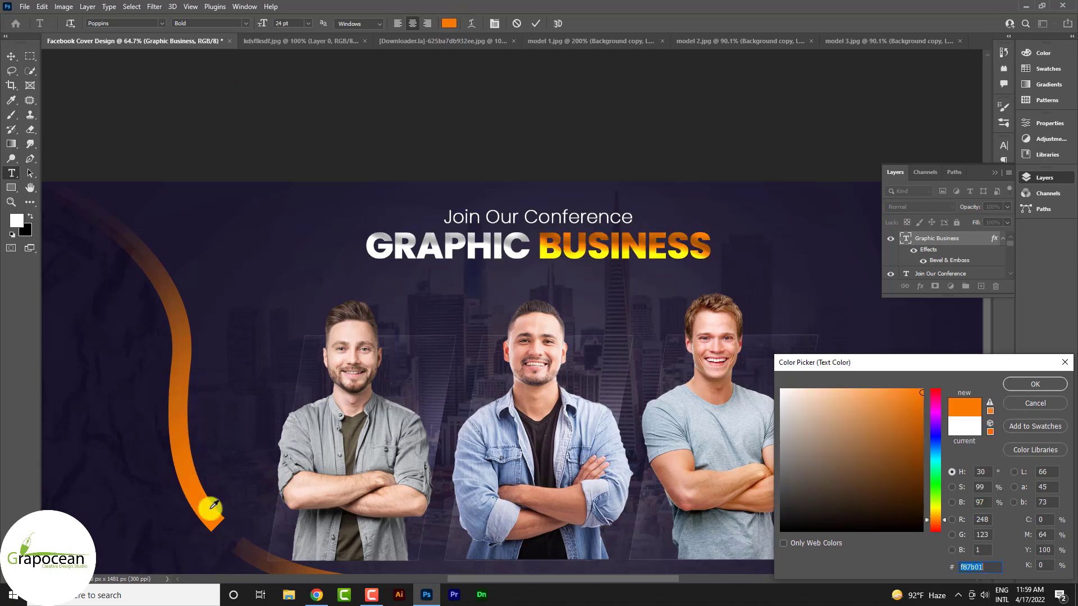
click(1029, 388)
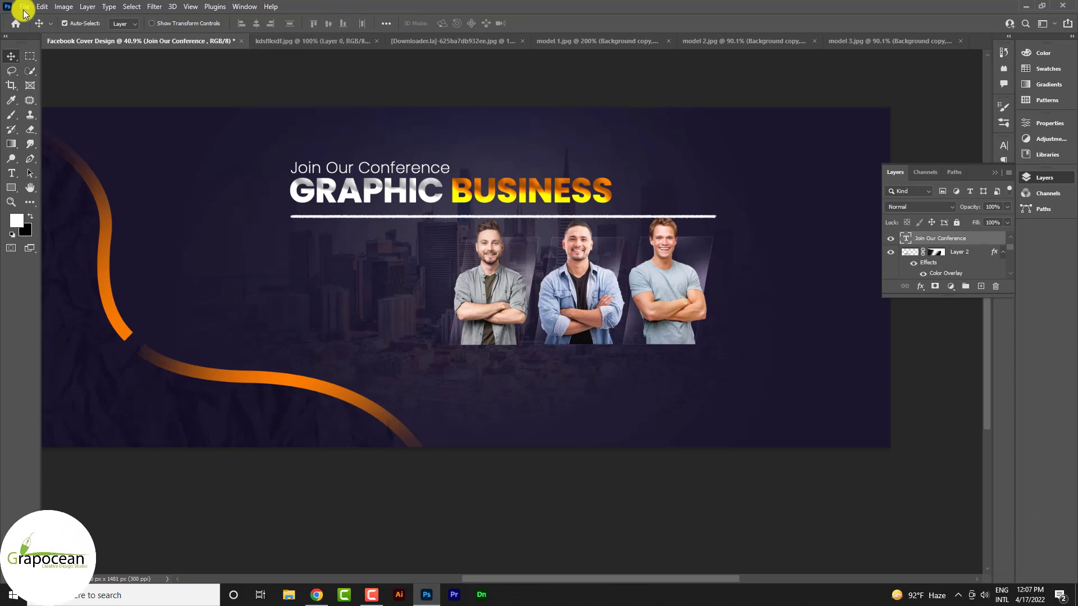
- Open the 'wer' brush-stroke image
click(23, 8)
click(39, 32)
click(483, 185)
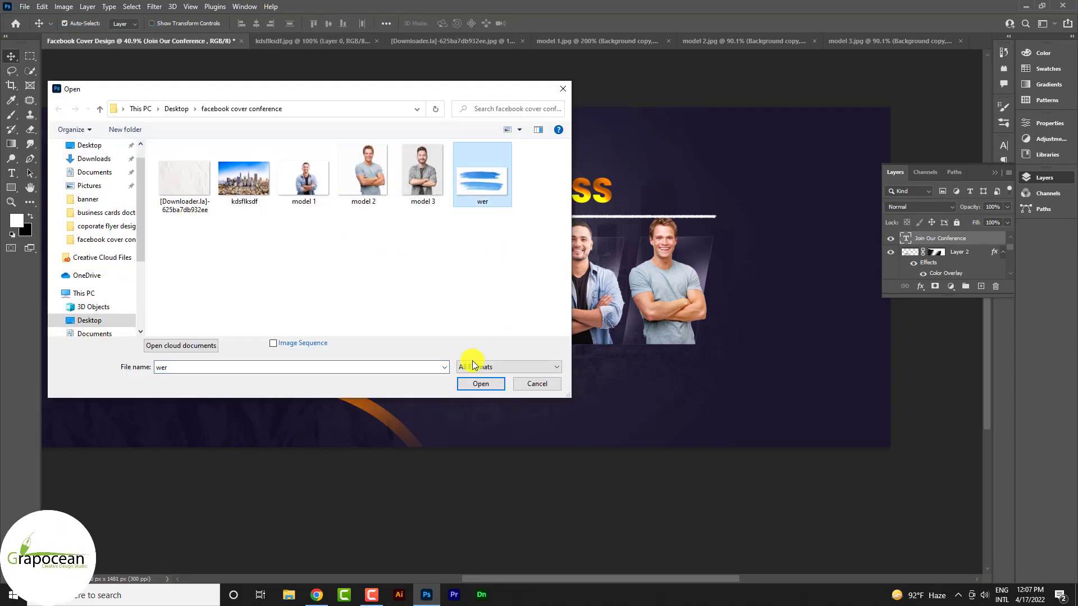
click(480, 382)
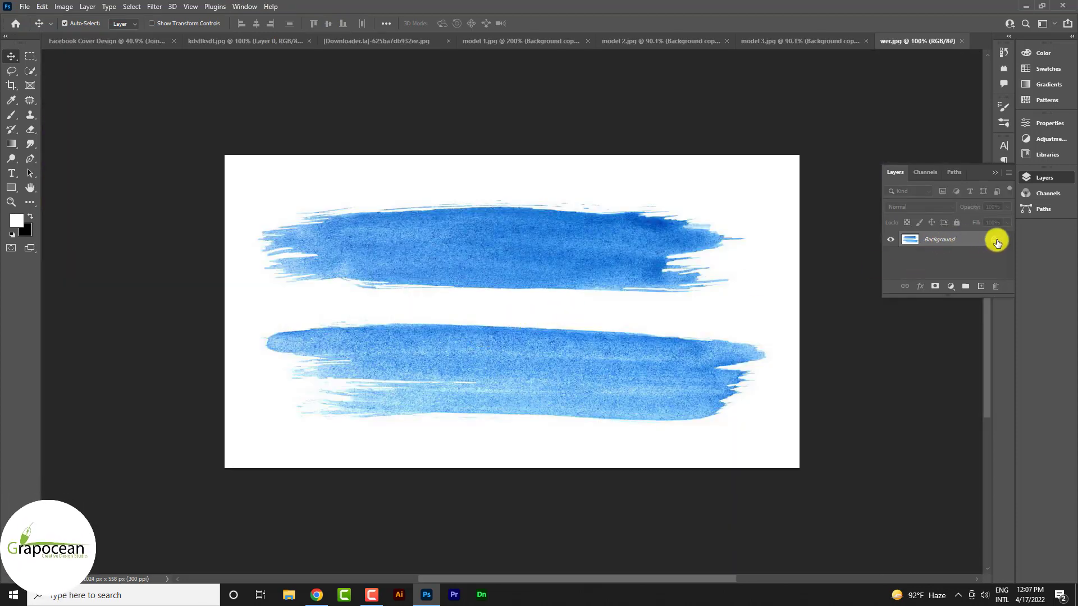
- Unlock the background layer and Magic Wand-select the white around the strokes
click(997, 240)
key(m)
click(30, 72)
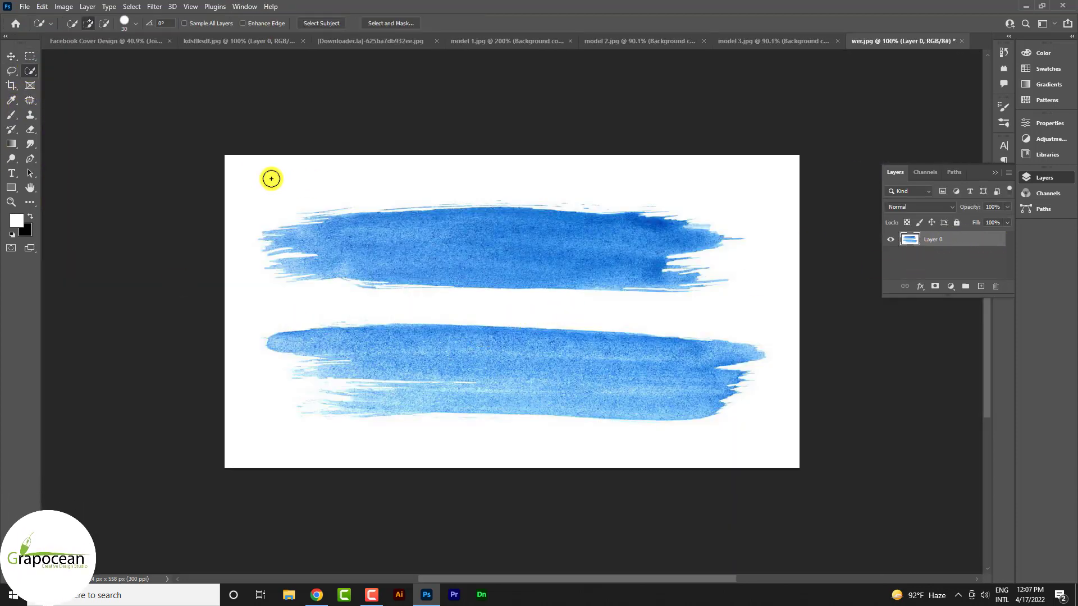
right_click(28, 73)
click(89, 93)
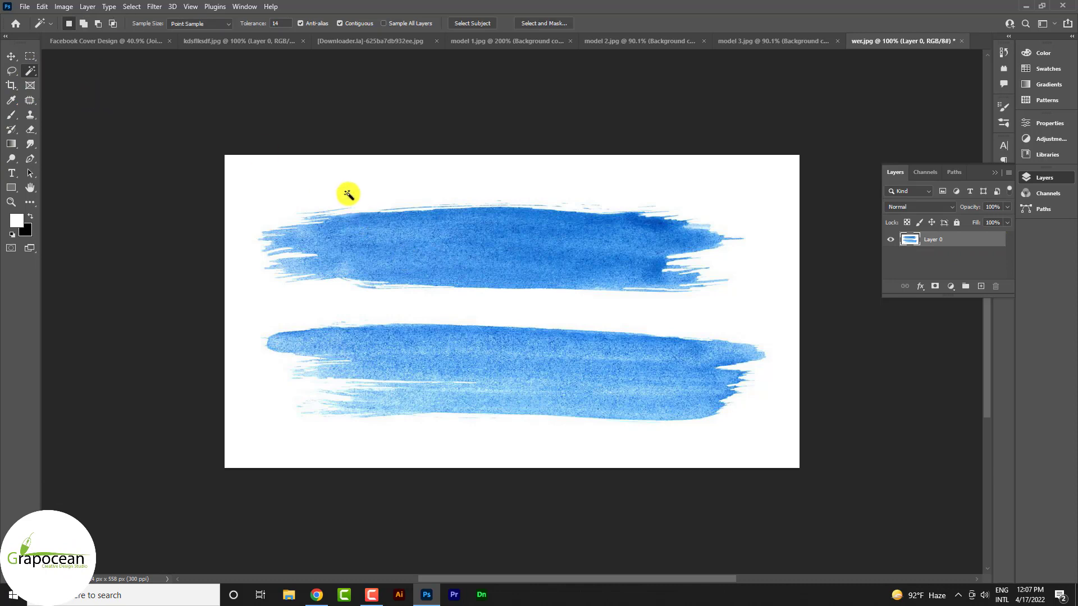
click(348, 188)
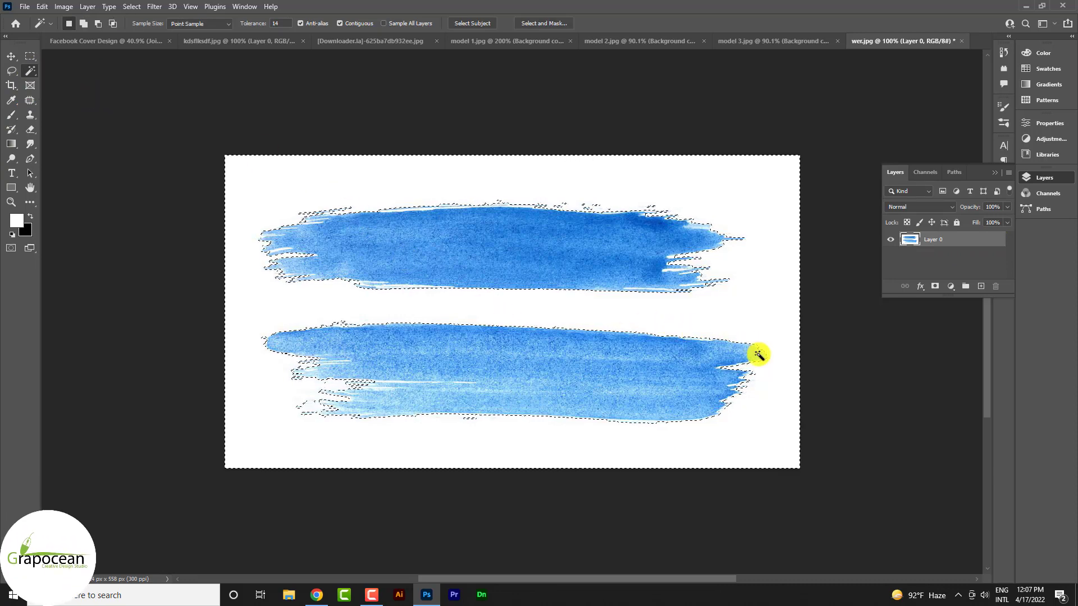
- Add a layer mask that hides the white background
scroll(735, 413, up, 1)
scroll(736, 412, up, 4)
scroll(743, 413, down, 3)
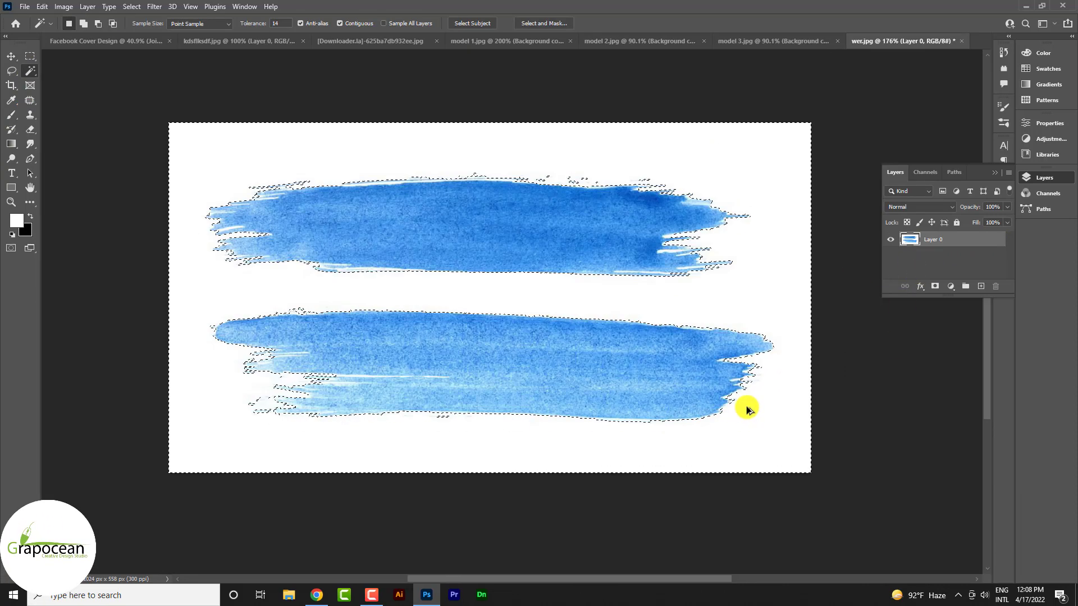
scroll(842, 348, down, 2)
click(949, 286)
click(937, 287)
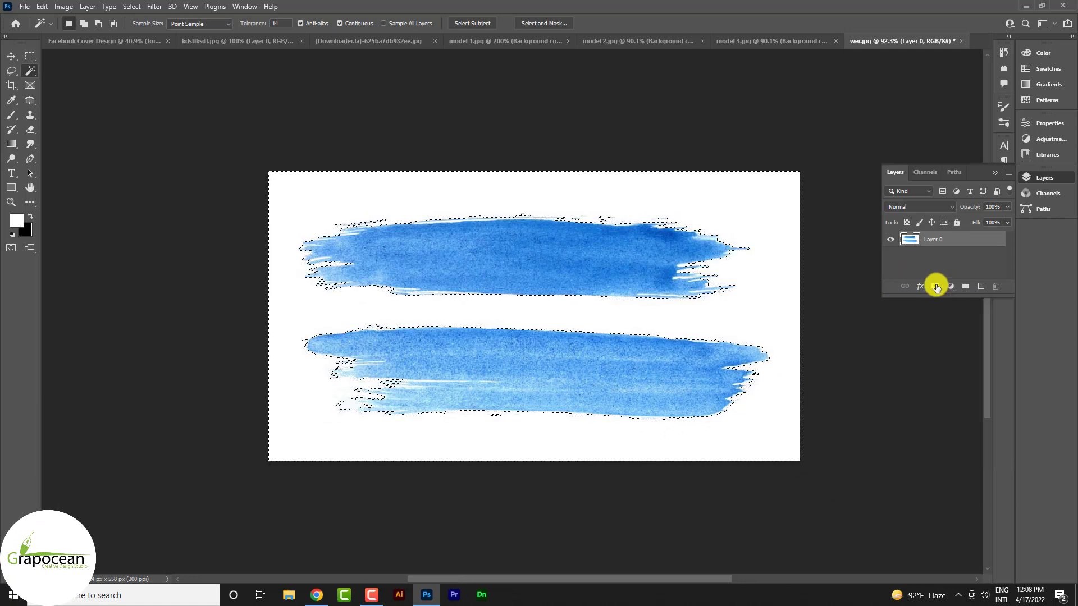
key(ctrl+z)
click(935, 288)
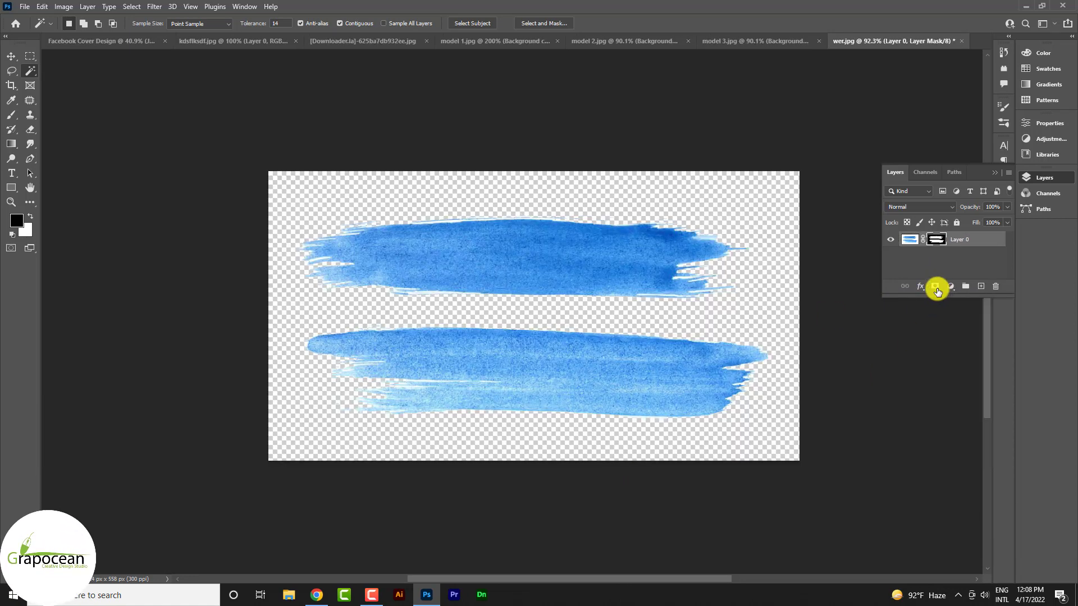
- Shift the strokes slightly left and apply the layer mask permanently
click(11, 57)
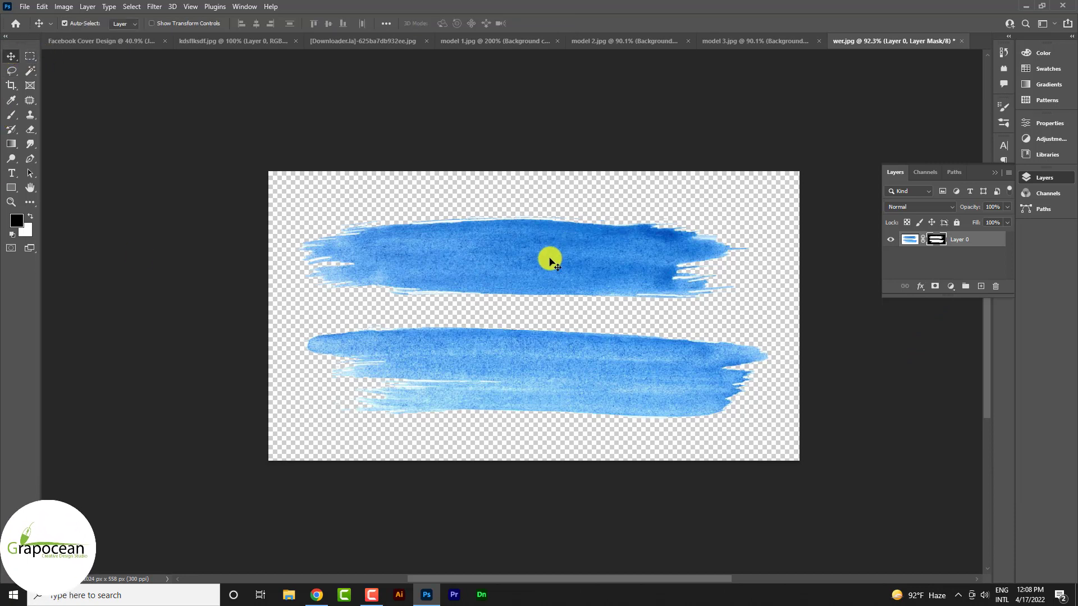
drag(539, 258, 478, 254)
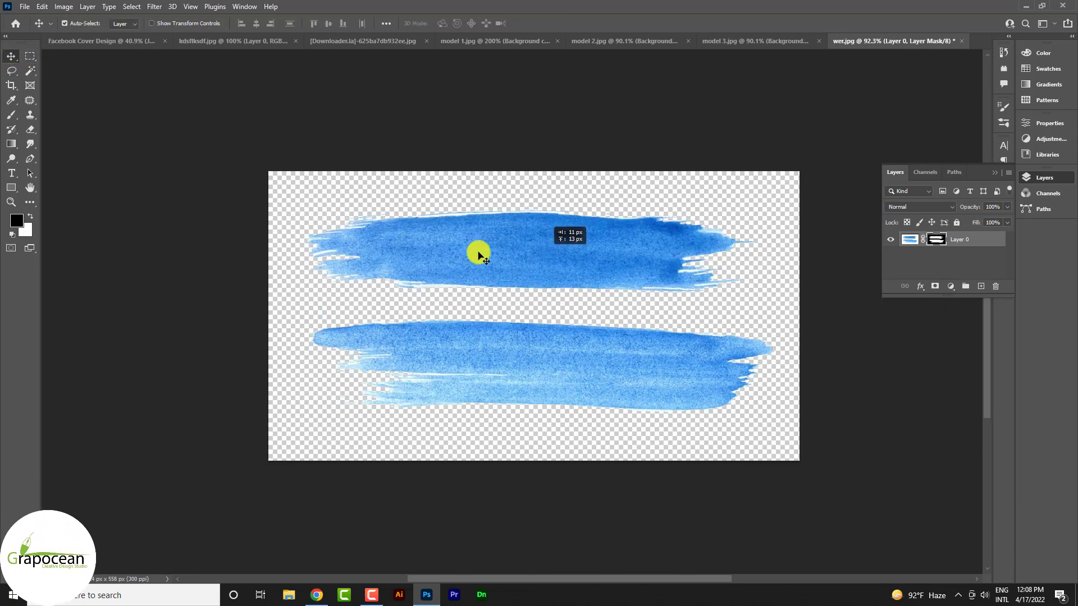
click(30, 56)
right_click(936, 239)
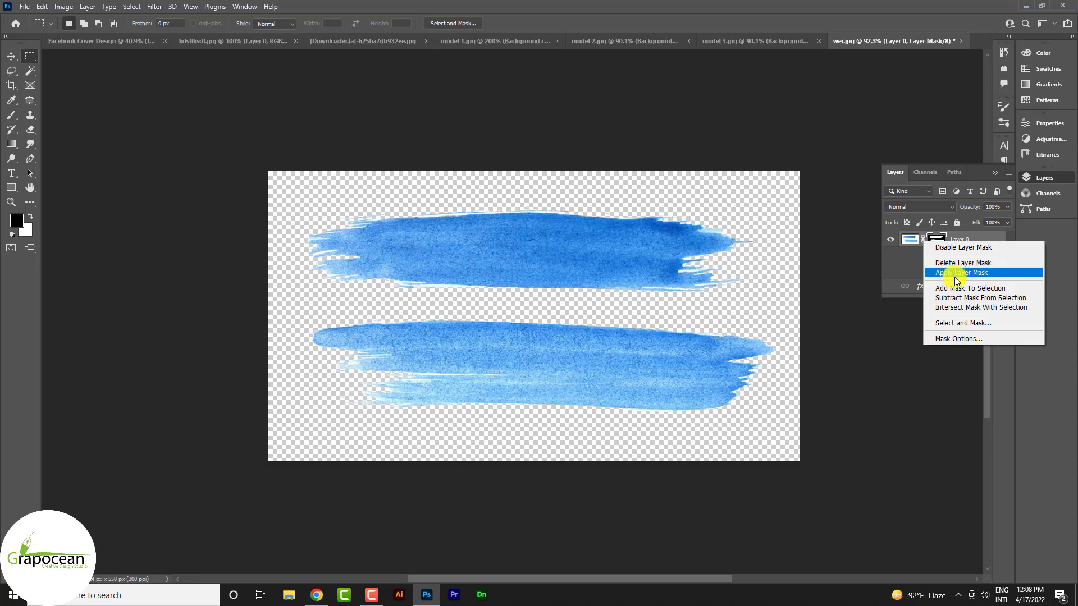
click(956, 275)
- Delete the top stroke and paste the remaining stroke into the Facebook Cover Design
key(x)
mouse_move(268, 172)
mouse_down()
mouse_move(500, 253)
mouse_move(795, 305)
mouse_up()
key(Delete)
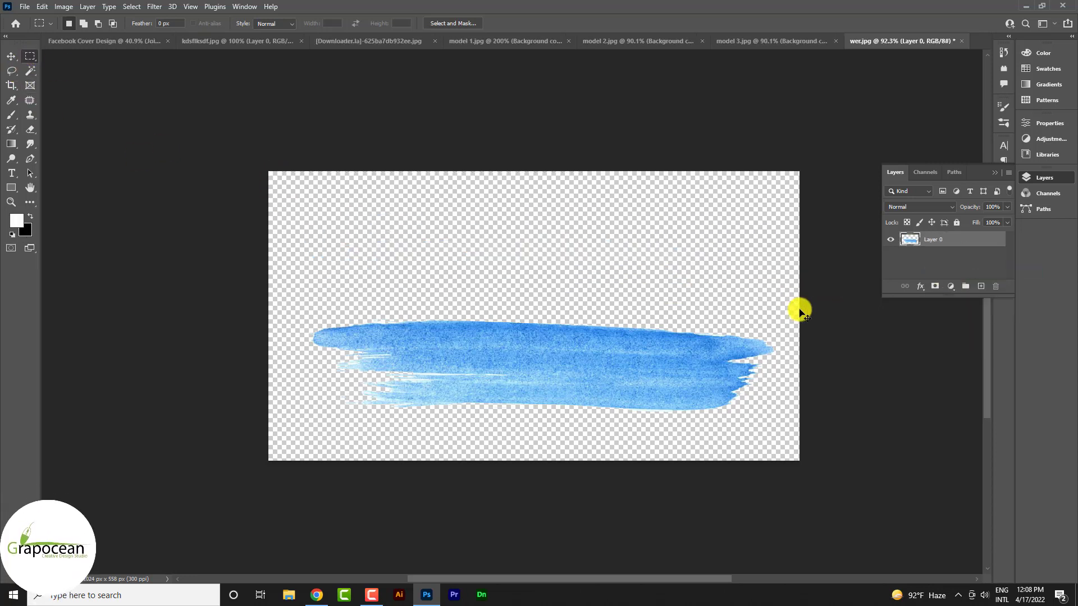
click(135, 41)
key(ctrl+v)
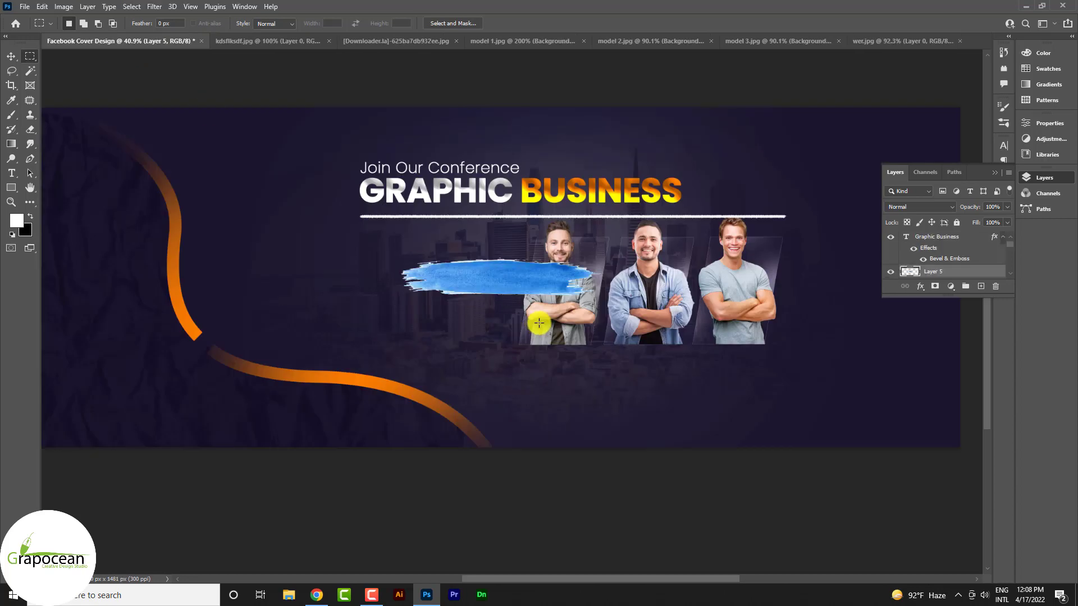
- Move the stroke left beside the men and give it an orange Color Overlay
scroll(499, 267, up, 3)
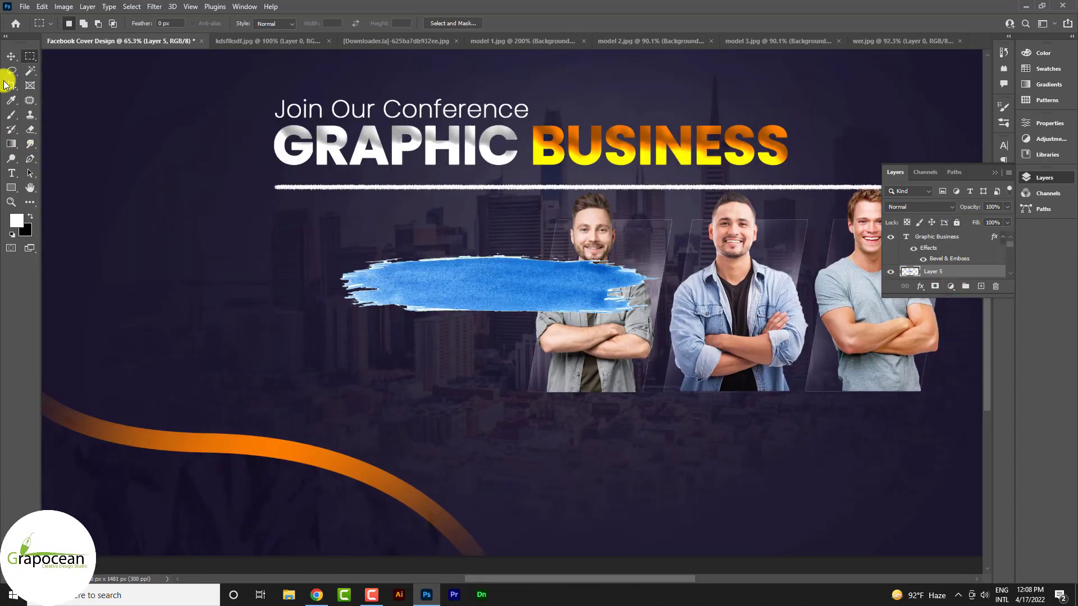
click(11, 56)
drag(469, 284, 365, 245)
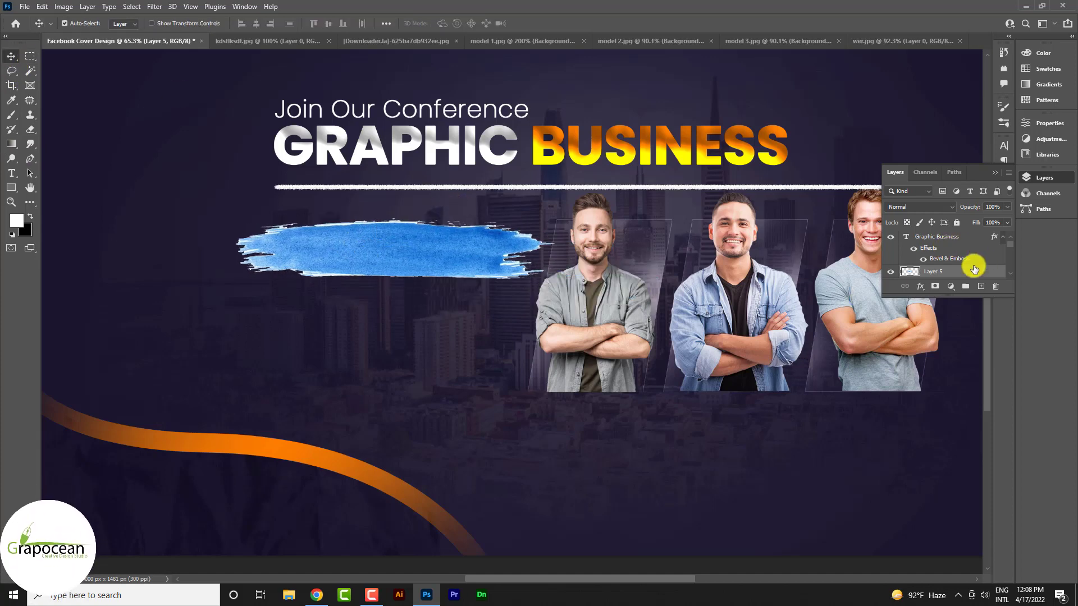
right_click(969, 272)
click(856, 109)
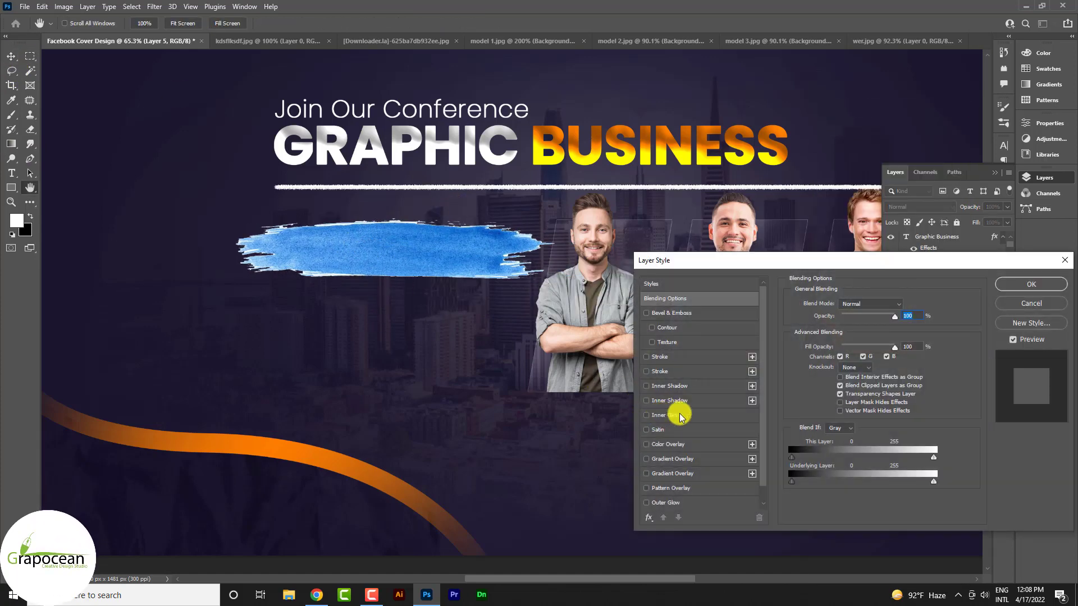
click(674, 444)
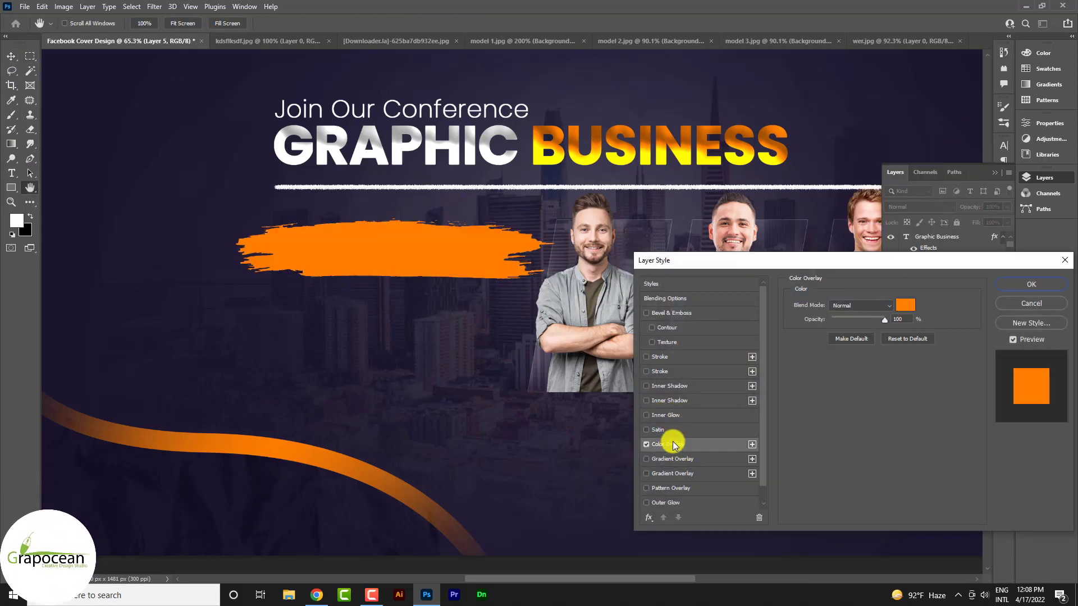
click(1031, 285)
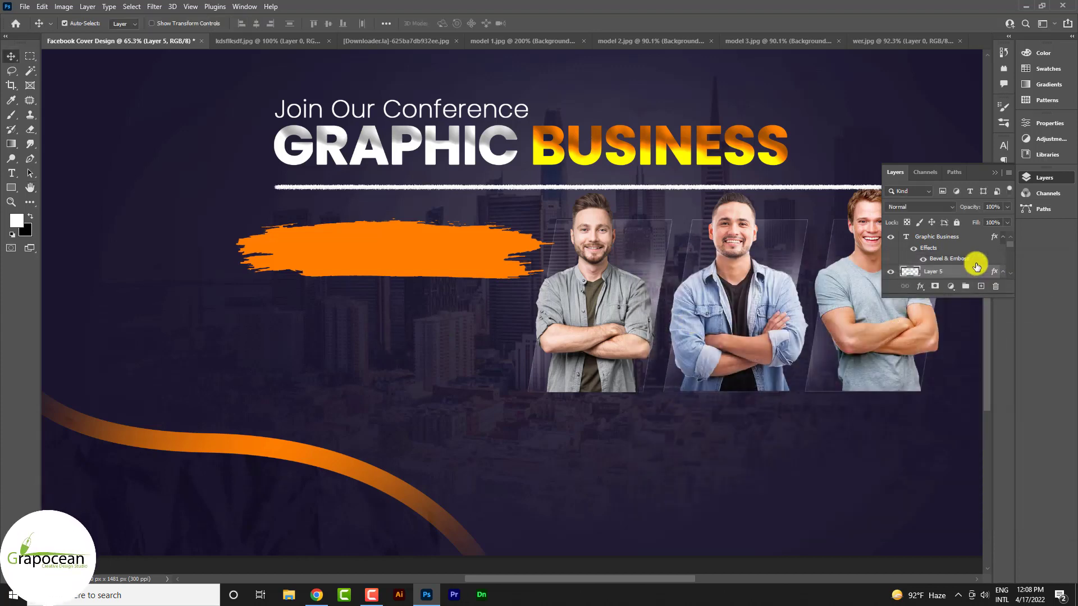
- Add Bevel & Emboss to the stroke with adjusted depth, smaller size and more softening
right_click(965, 276)
click(918, 109)
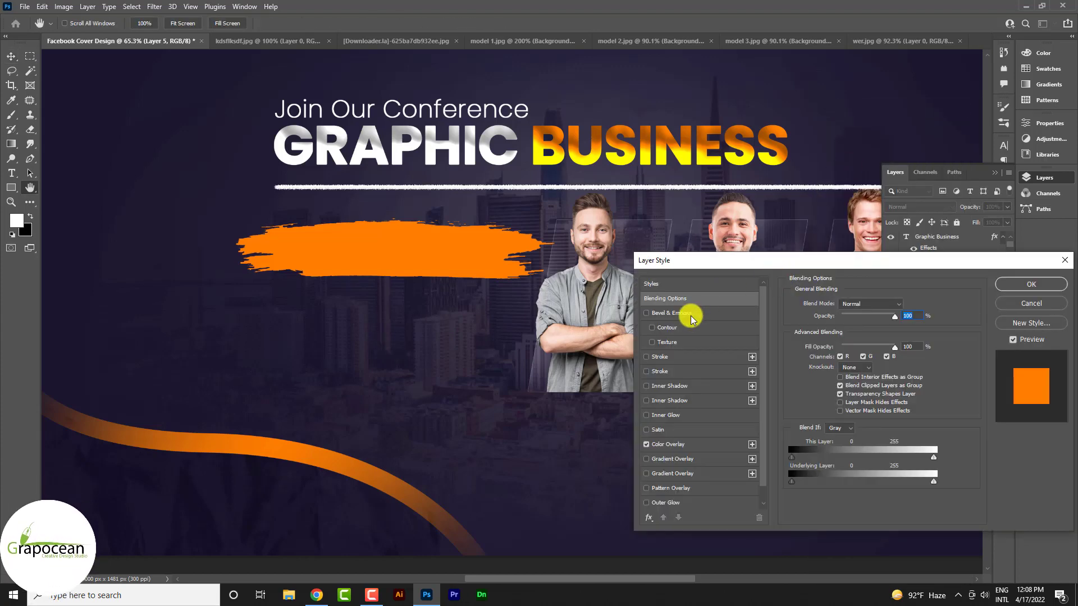
click(689, 313)
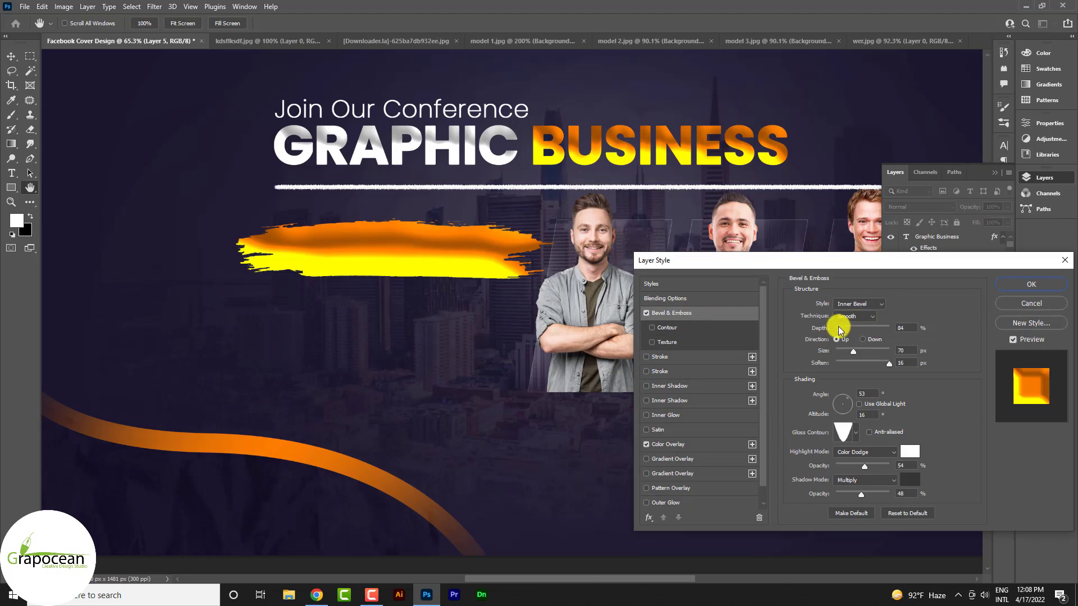
drag(841, 330, 841, 330)
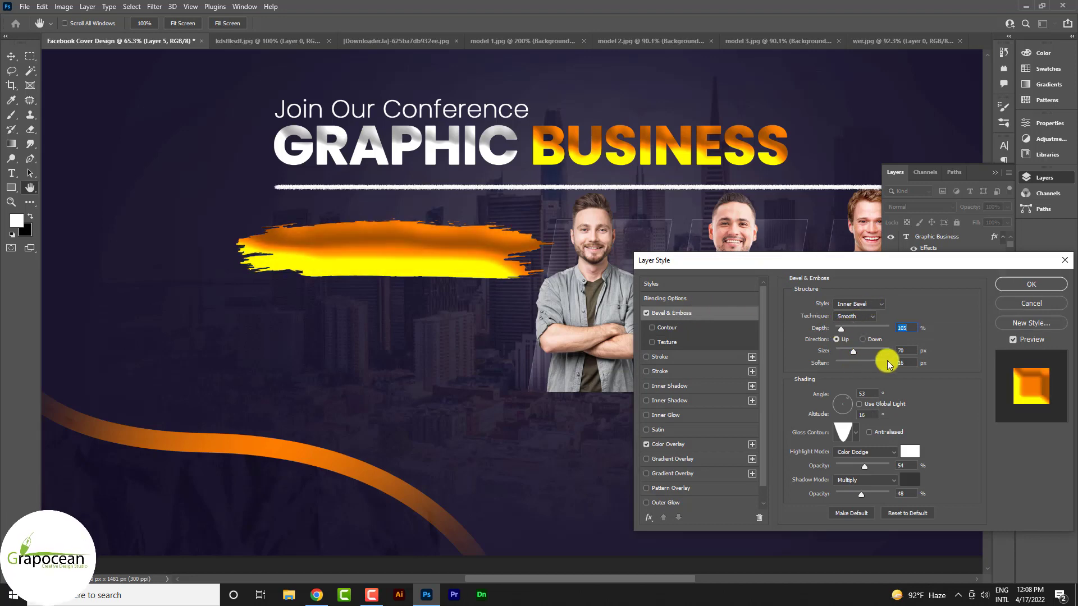
mouse_move(879, 364)
mouse_down()
mouse_move(890, 364)
mouse_move(843, 353)
mouse_up()
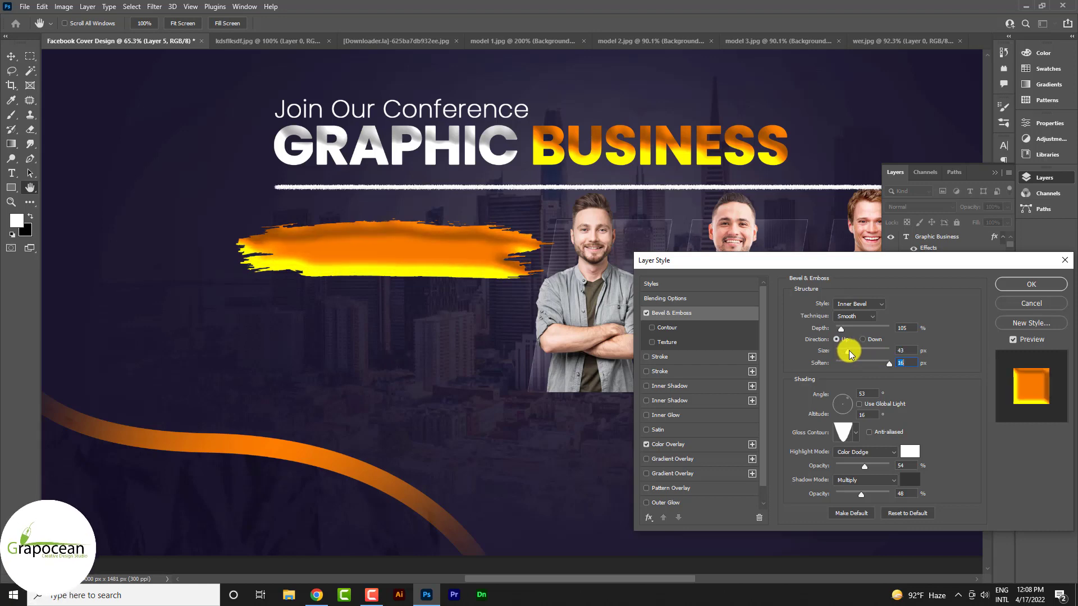
click(1032, 284)
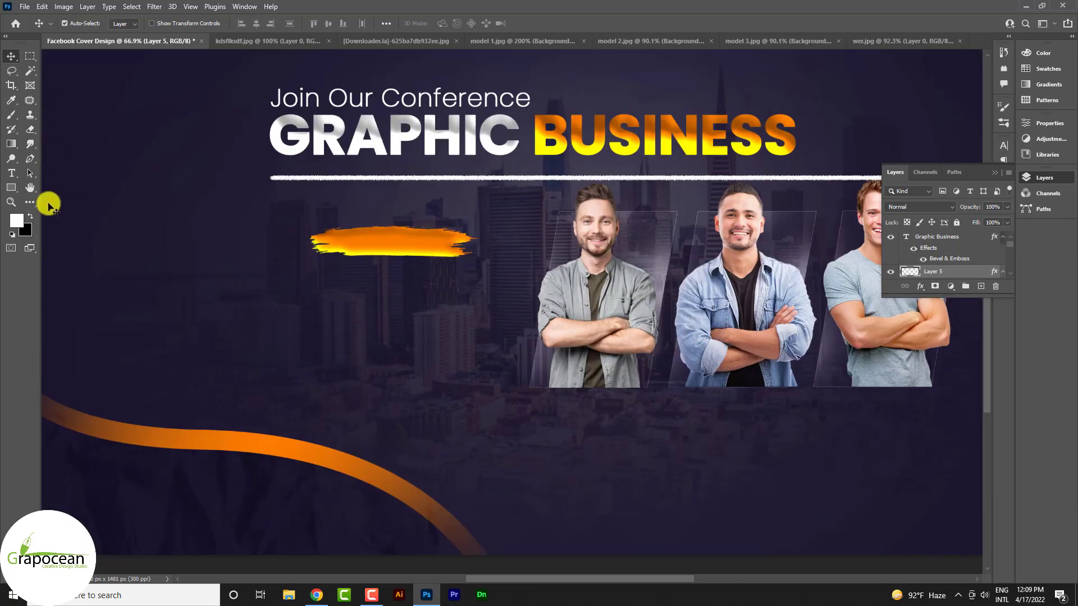
- Add a 'Host By' text line and move it onto the orange stroke
click(16, 172)
click(391, 333)
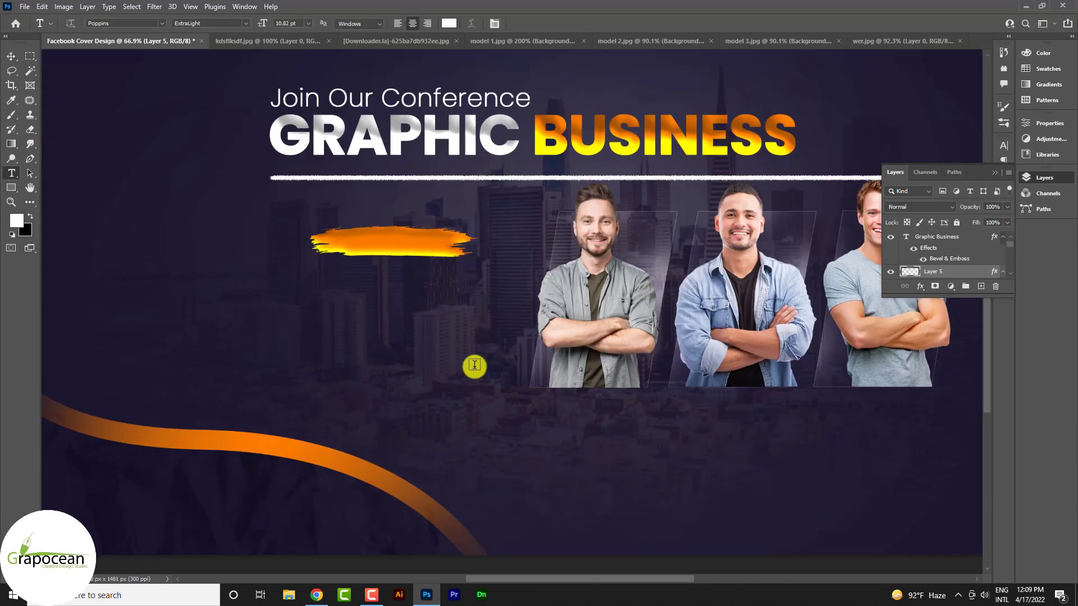
key(BackSpace)
text(Host)
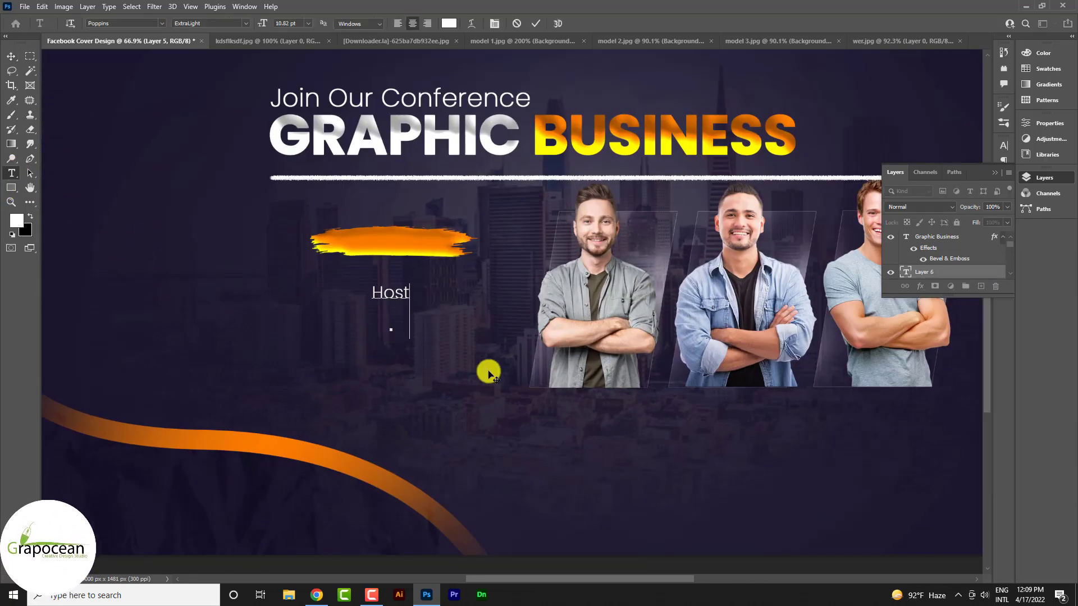
text( By)
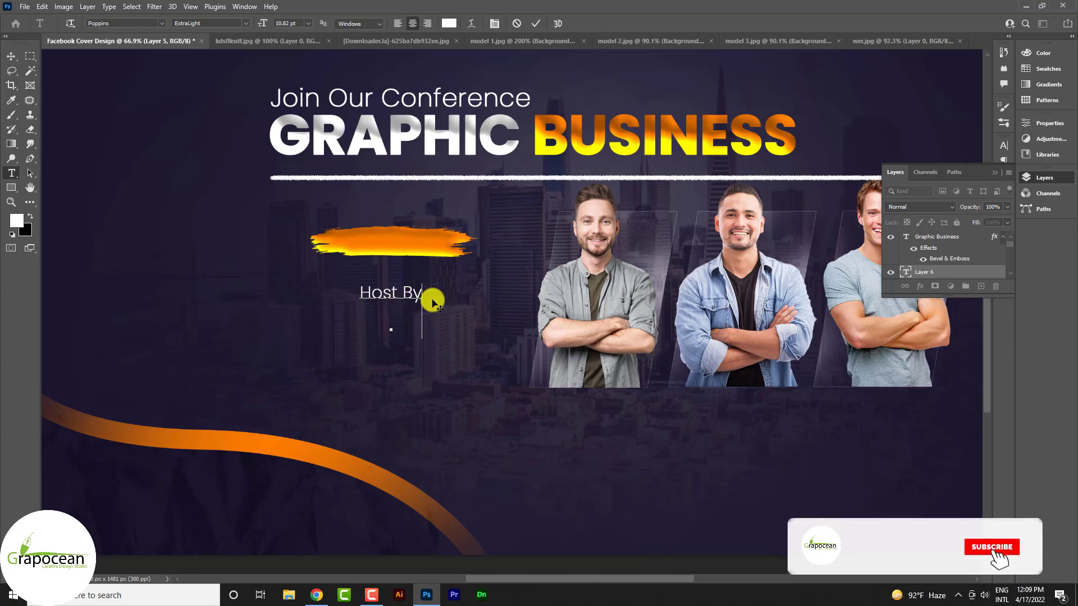
click(12, 56)
drag(414, 294, 412, 249)
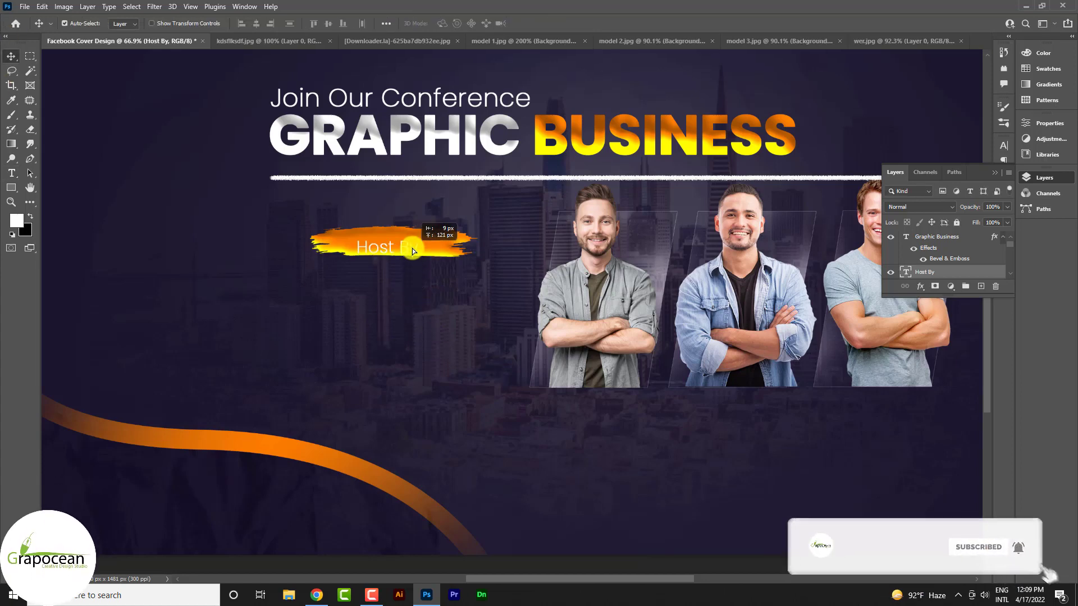
scroll(415, 243, up, 5)
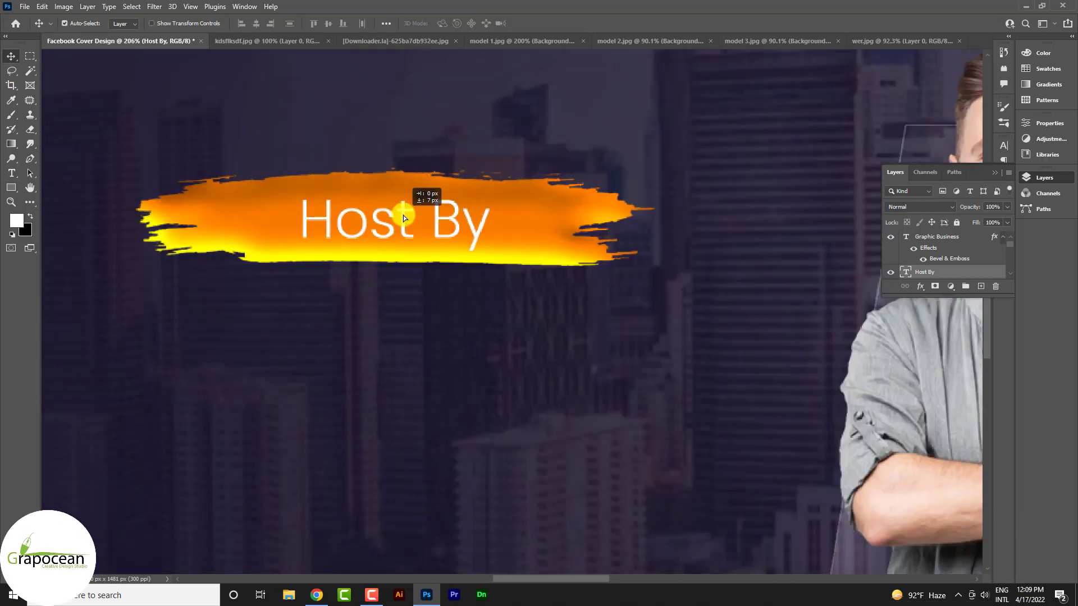
click(156, 215)
- Set Host By to Poppins Bold and centre it on the stroke
click(11, 173)
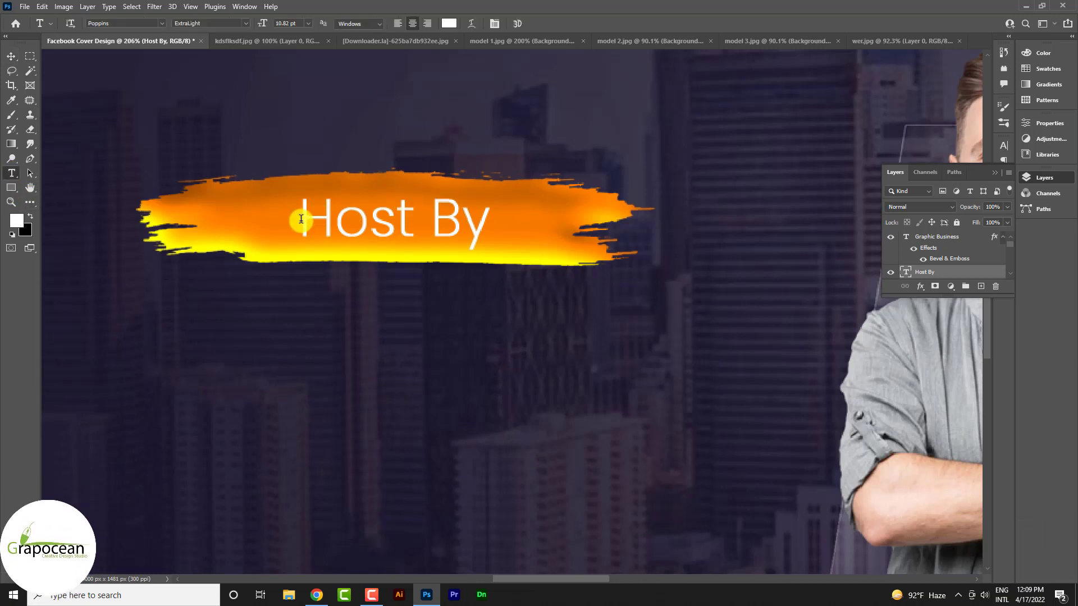
drag(298, 220, 634, 237)
click(247, 23)
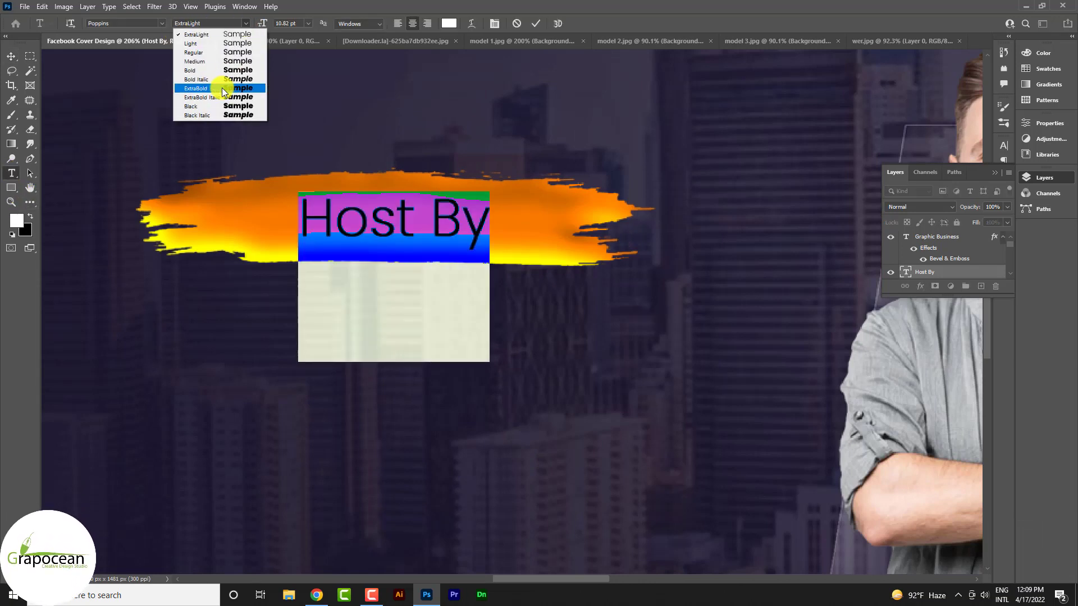
click(221, 79)
click(247, 24)
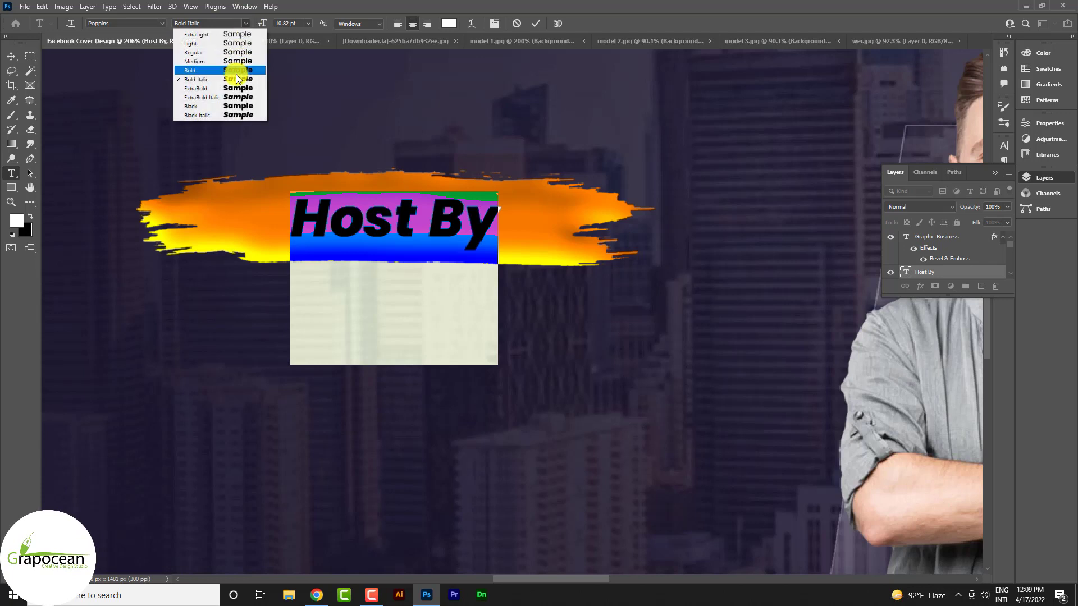
click(230, 87)
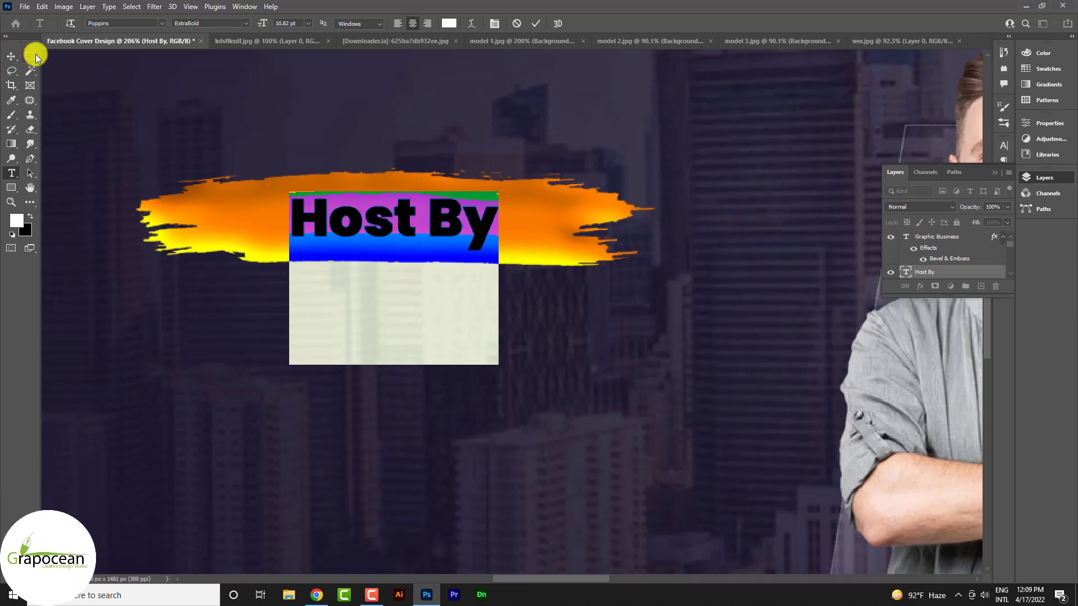
click(244, 23)
click(221, 73)
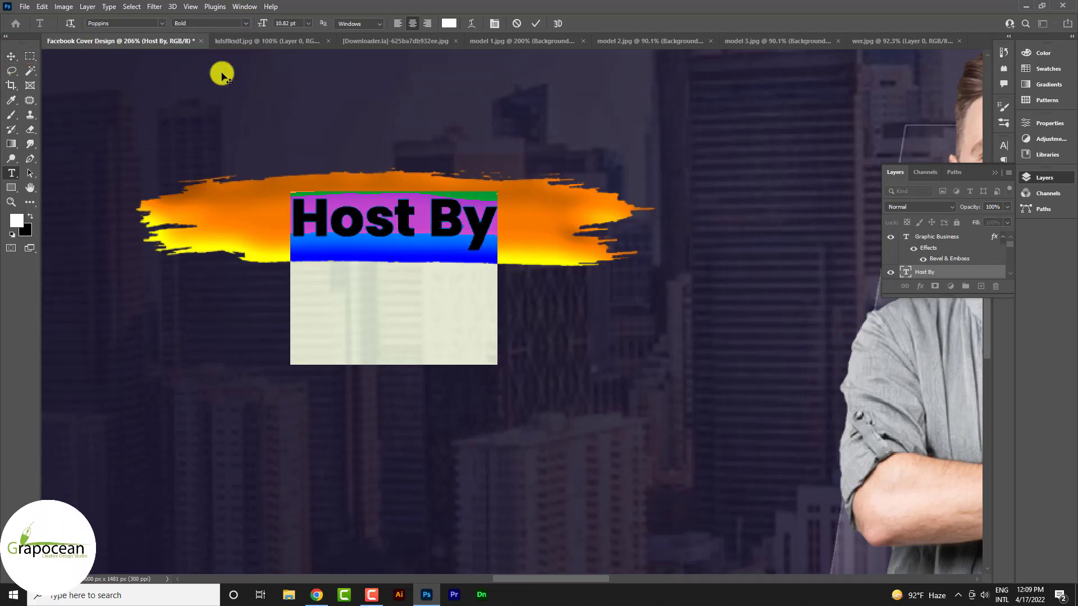
click(10, 56)
drag(402, 217, 388, 224)
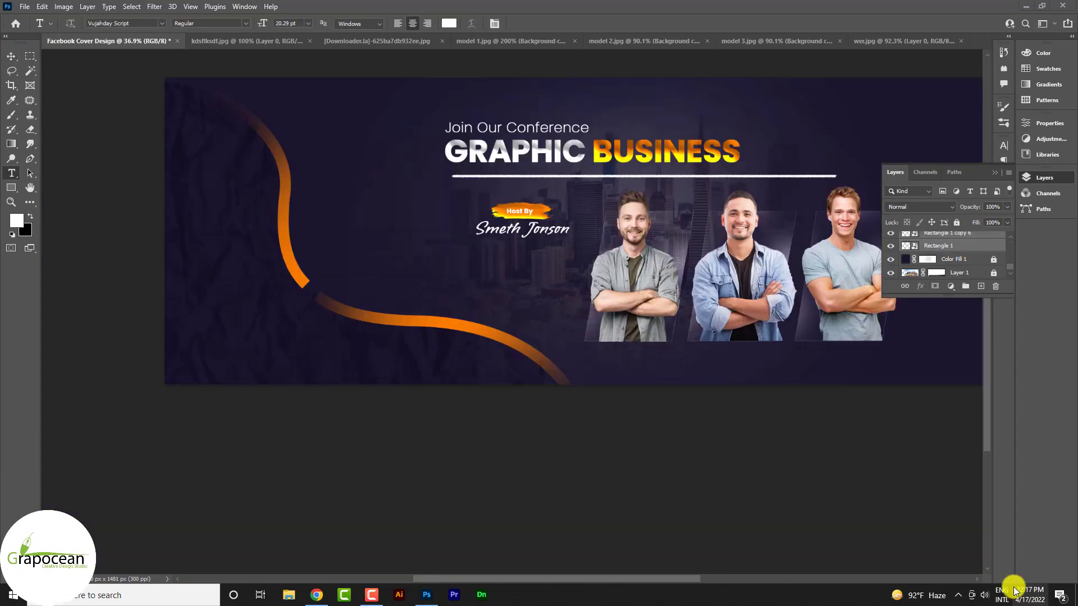
- Add a new 'Fri Day' text line below the host's name
scroll(287, 247, down, 2)
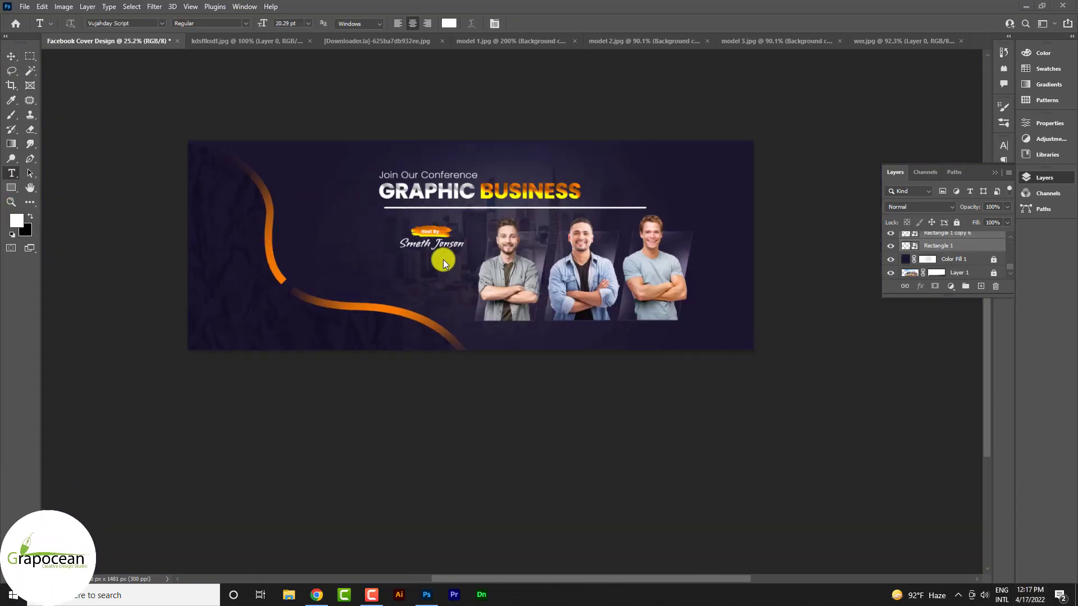
click(417, 271)
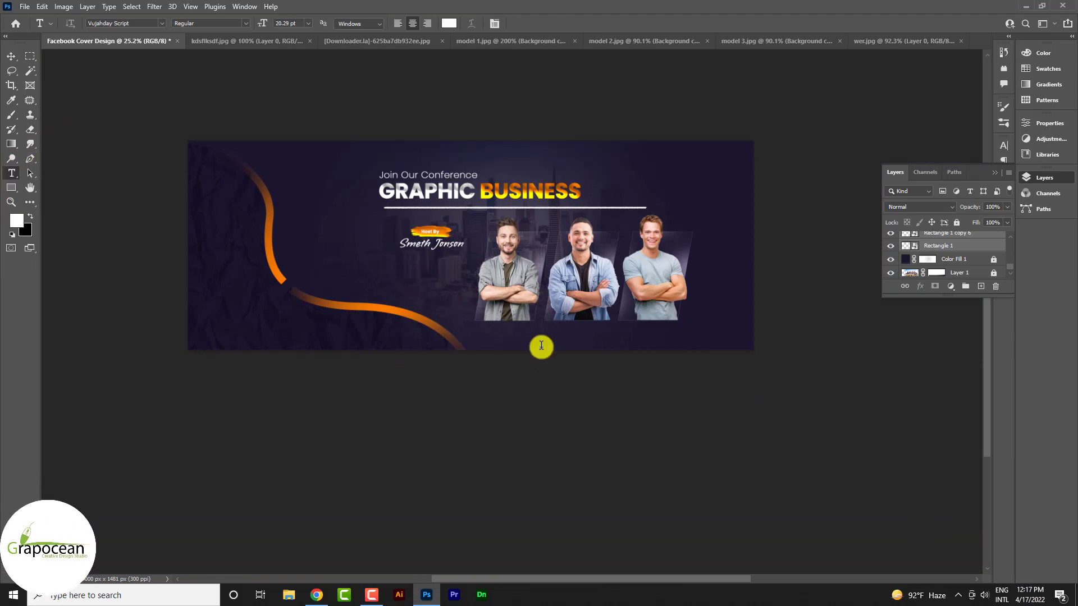
key(BackSpace)
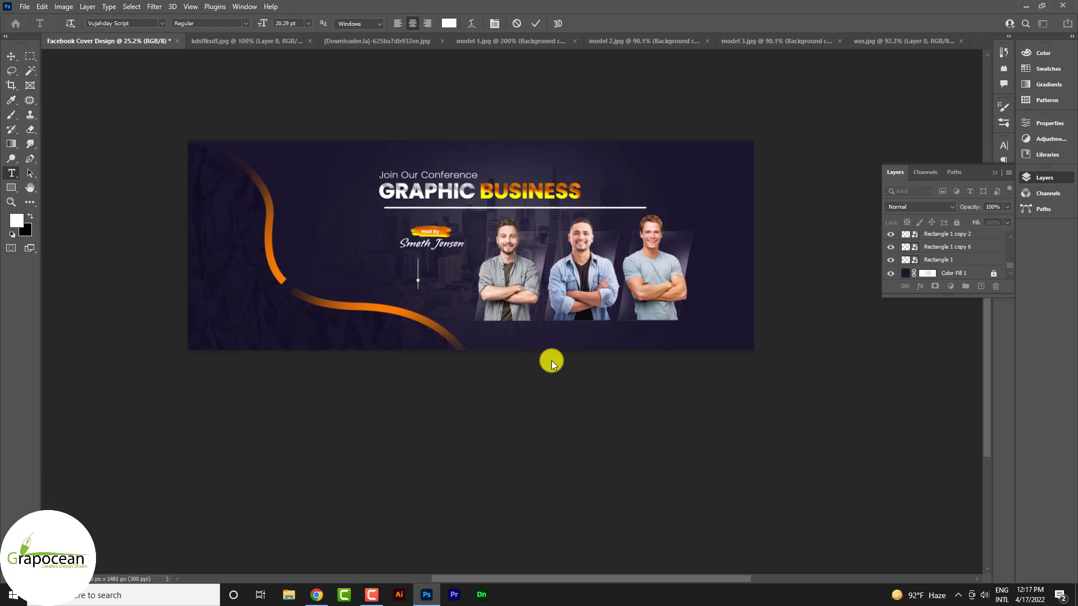
text(Sa)
key(BackSpace)
key(BackSpace)
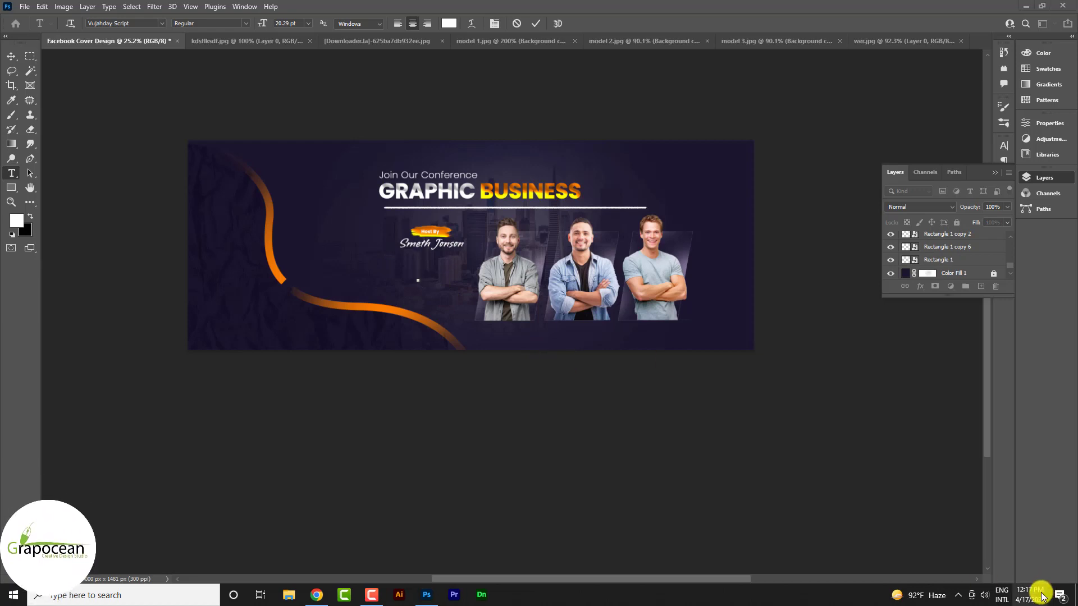
click(1039, 594)
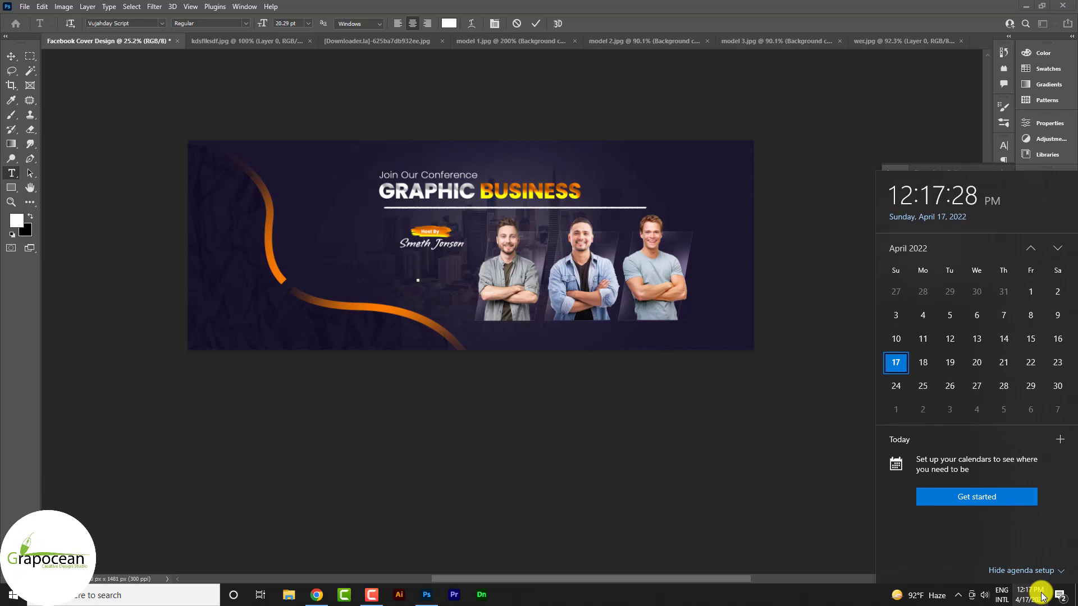
click(1042, 596)
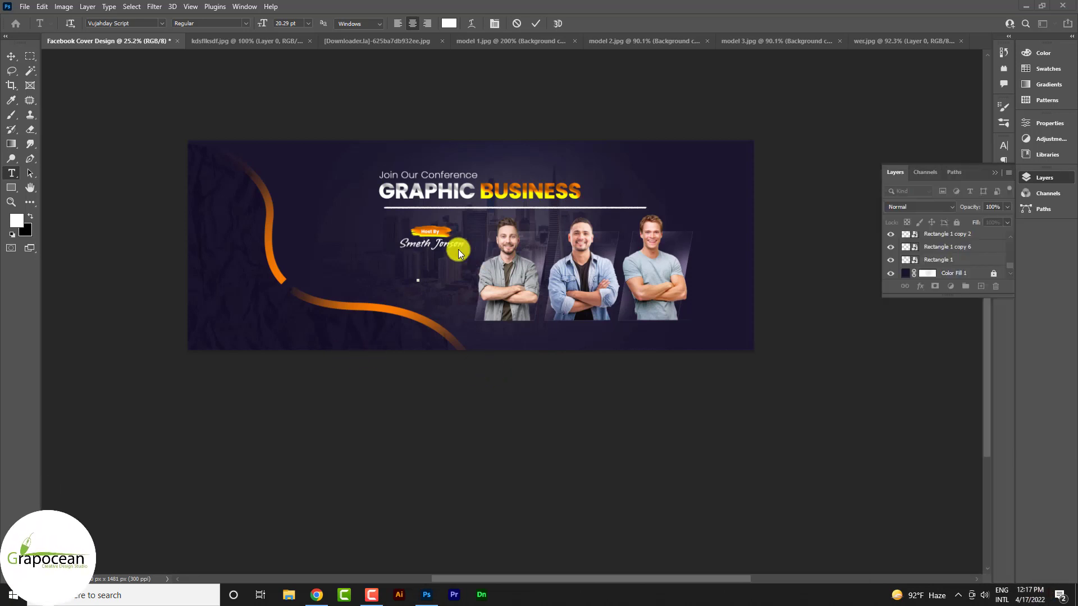
scroll(459, 253, up, 3)
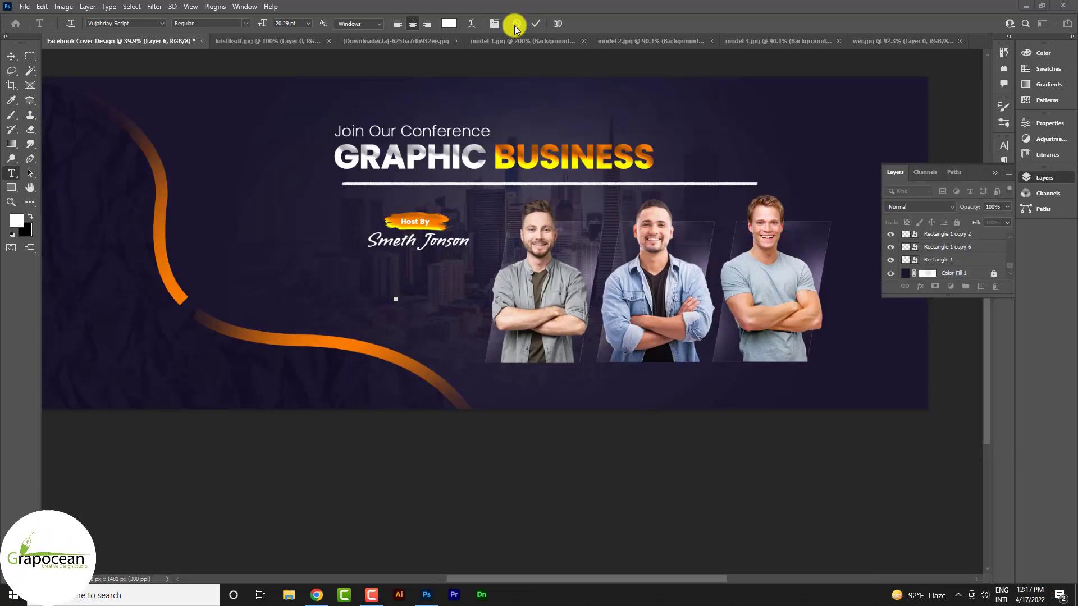
text(Fr)
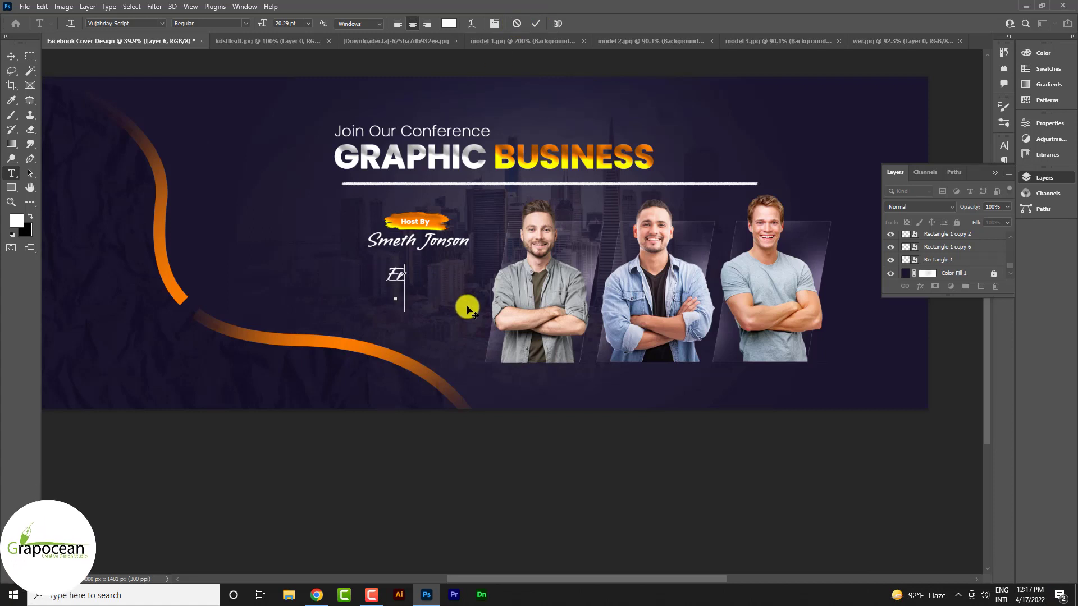
text(i)
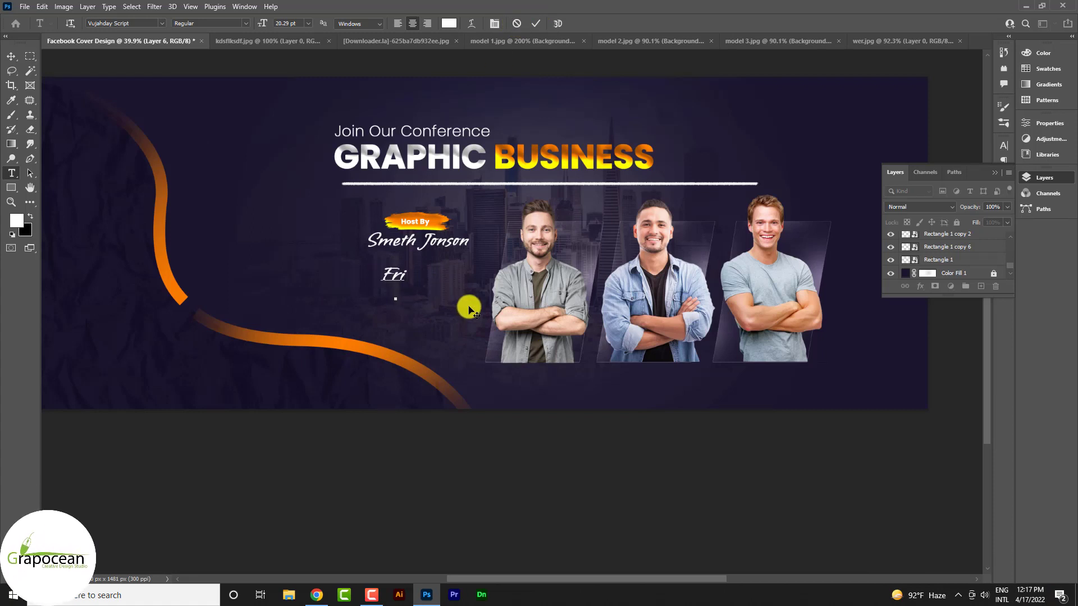
key(BackSpace)
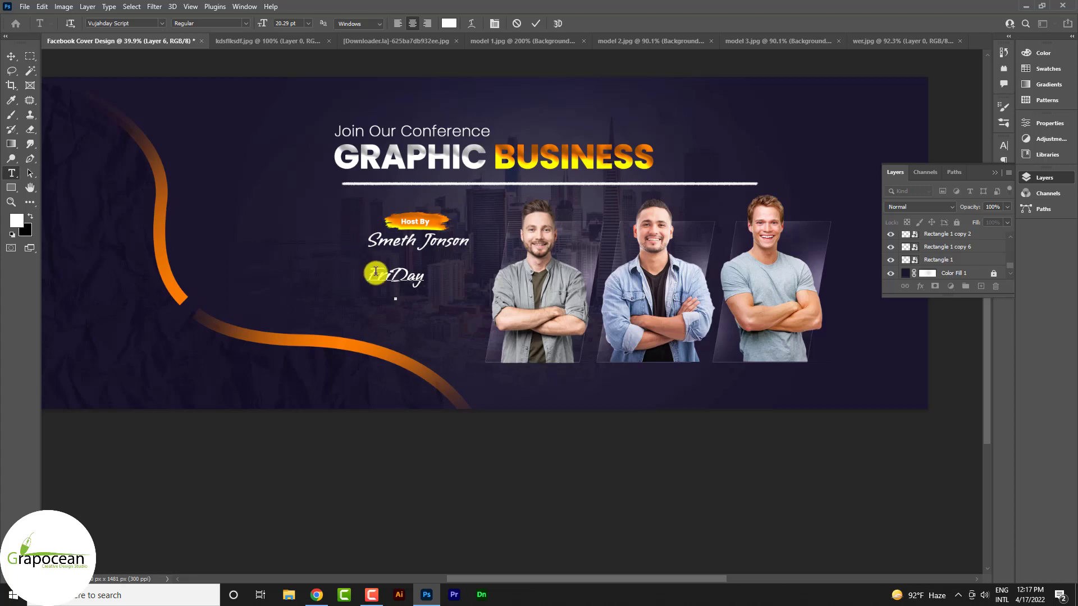
- Format FRI DAY as Poppins Bold all caps and shift it slightly right under the name
key(ctrl+a)
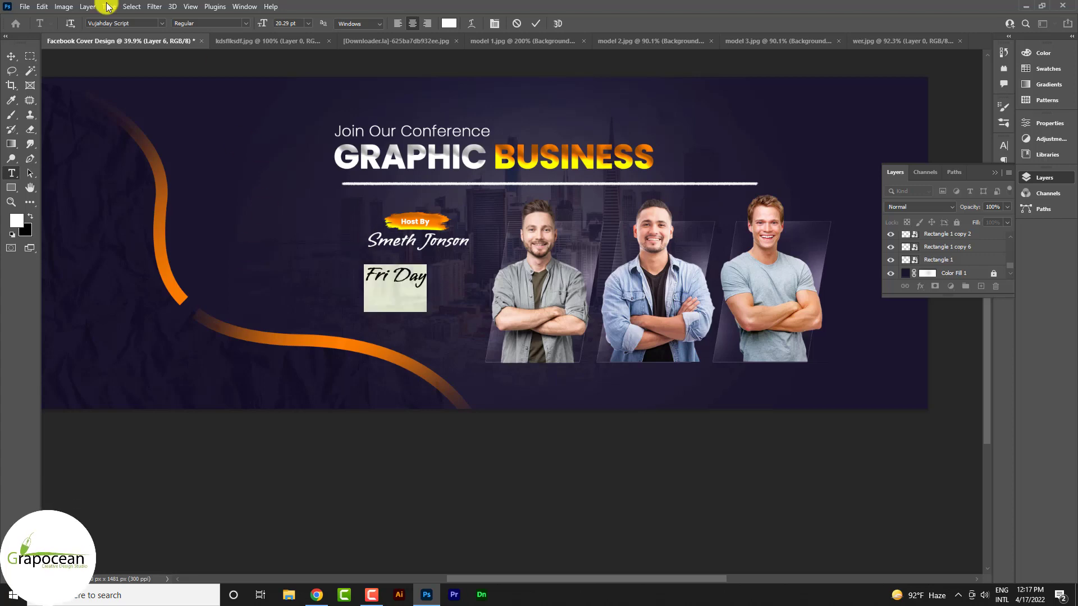
click(161, 22)
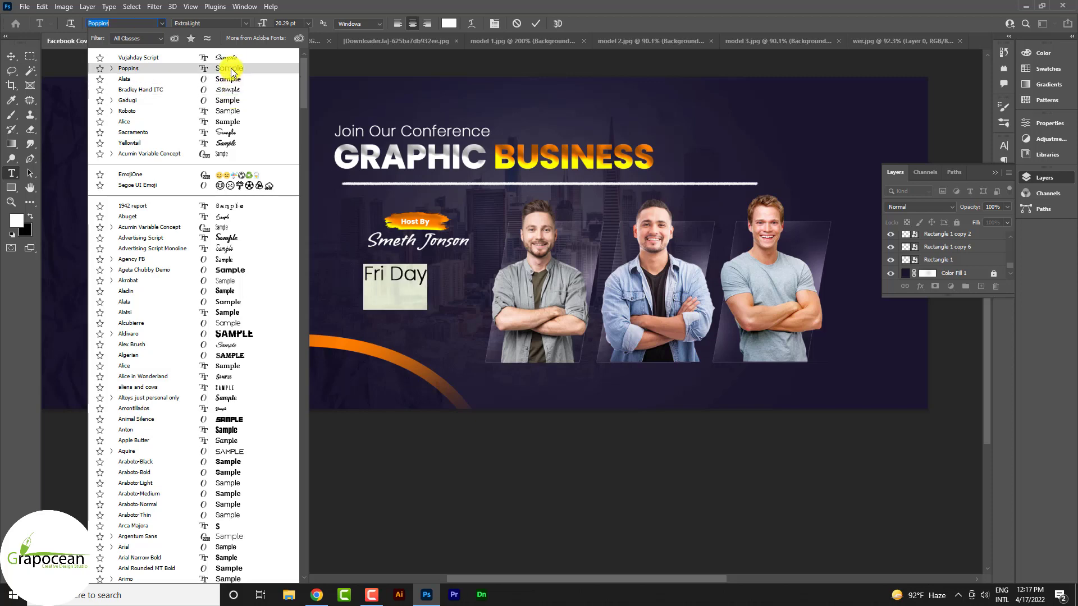
click(228, 68)
click(308, 23)
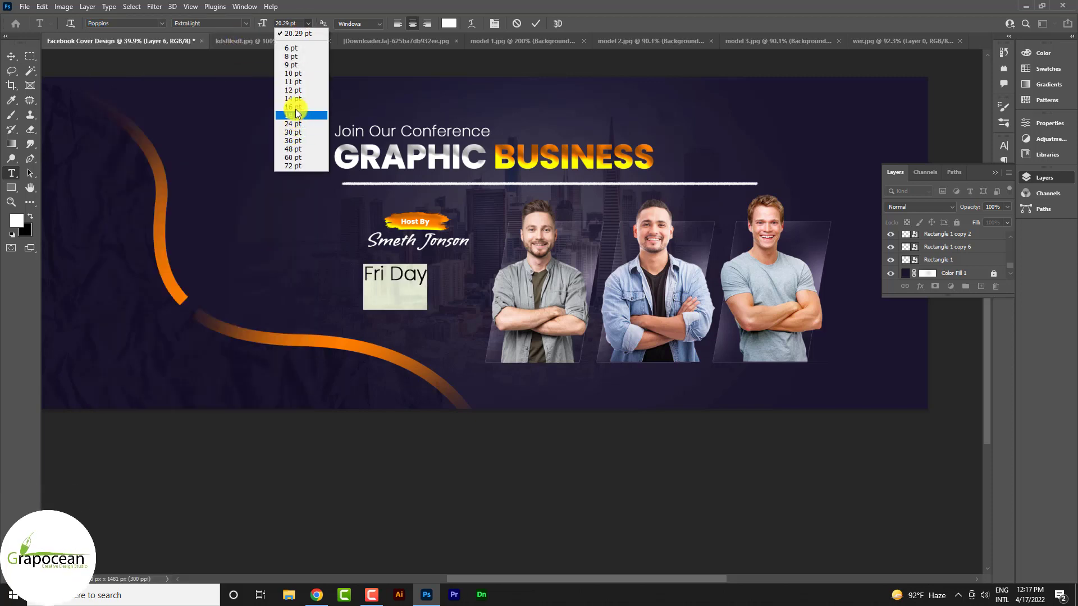
click(247, 24)
click(217, 69)
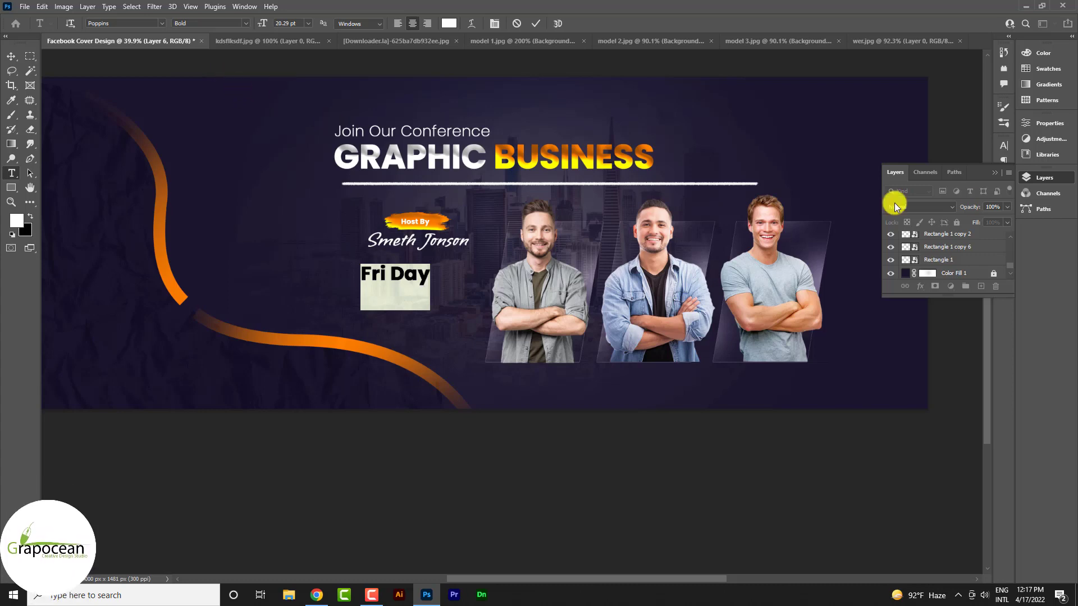
click(1003, 146)
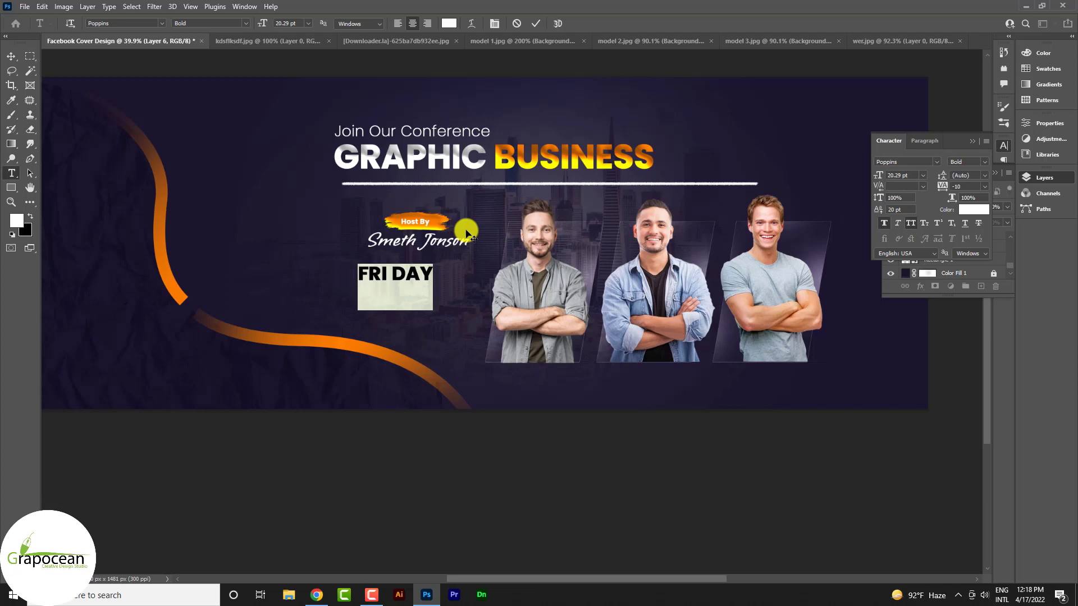
click(10, 56)
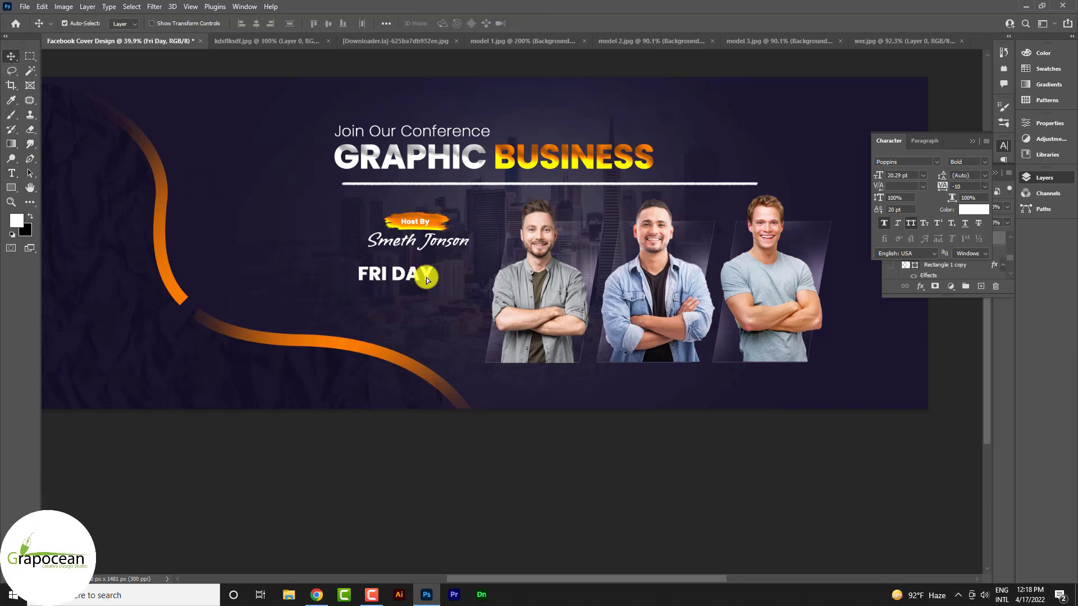
drag(421, 283, 446, 279)
scroll(468, 281, up, 1)
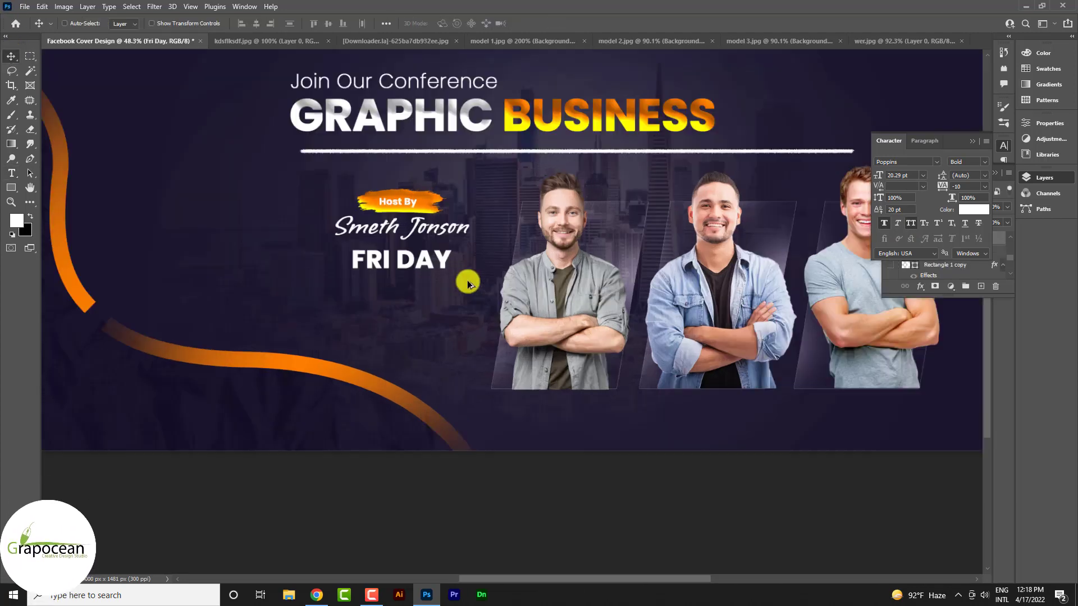
scroll(463, 278, up, 1)
- Add a new text line reading '8.00 PM' below FRI DAY
click(15, 180)
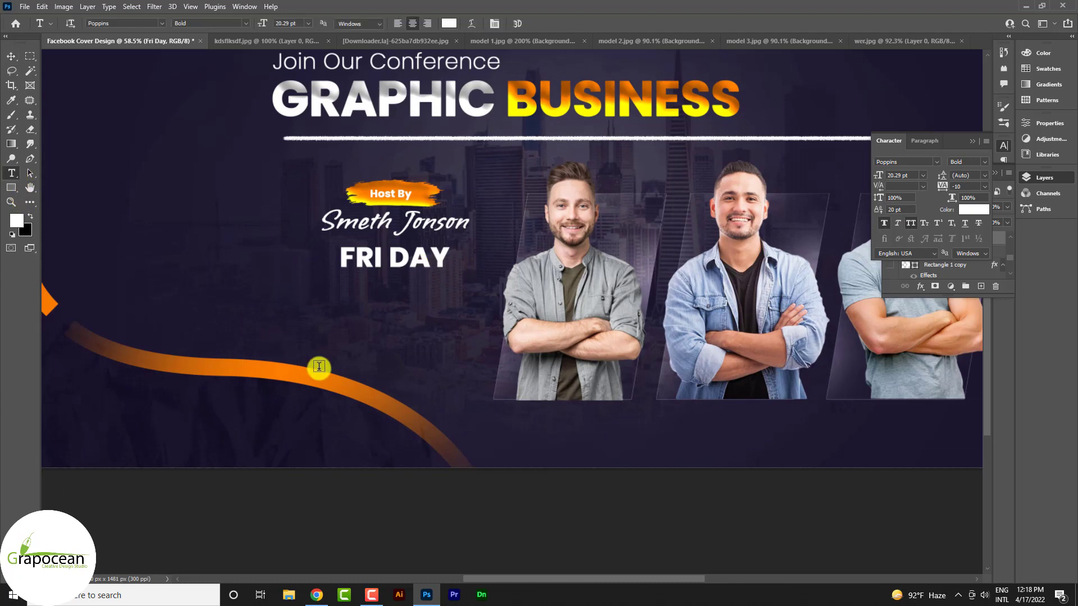
click(388, 331)
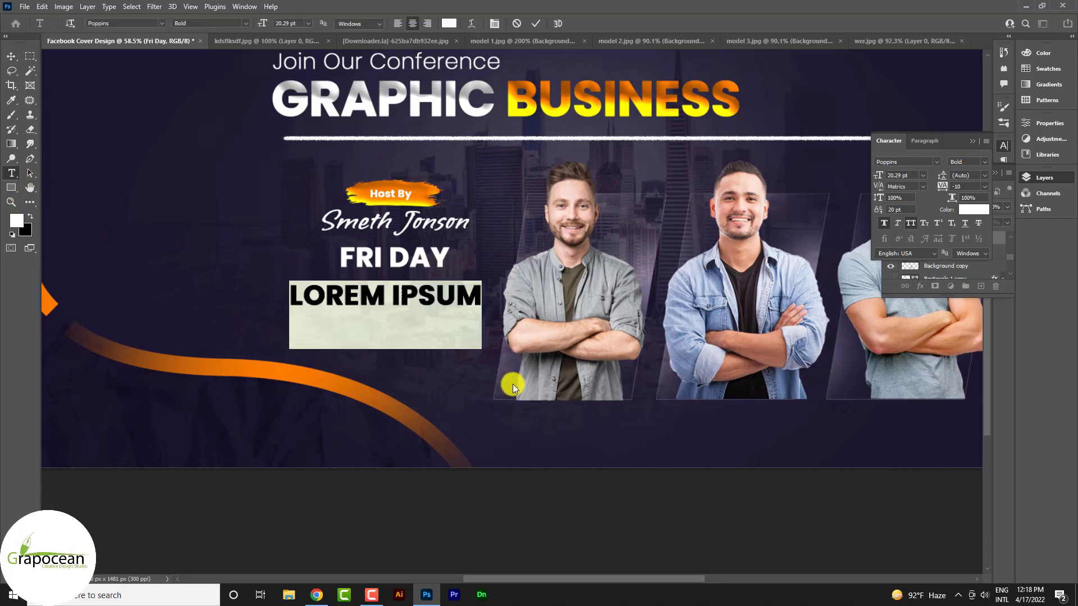
key(BackSpace)
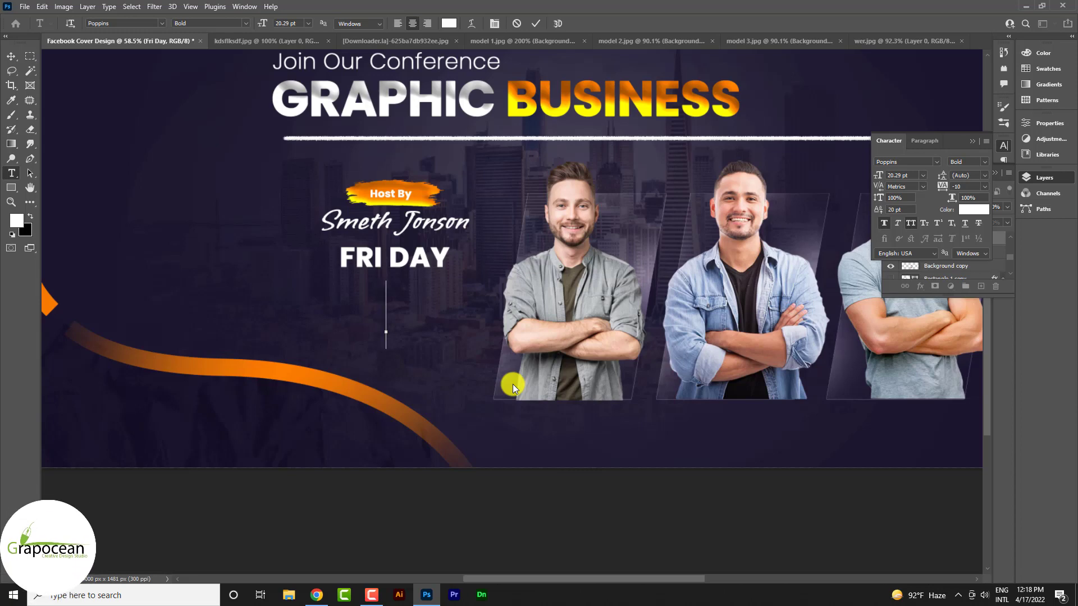
text(8.)
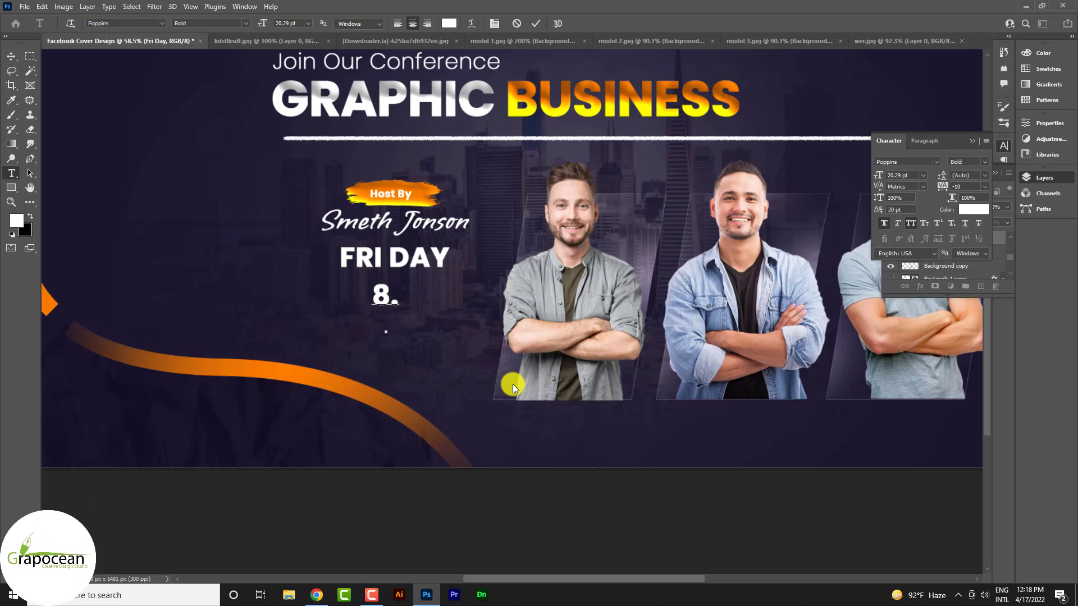
text(00)
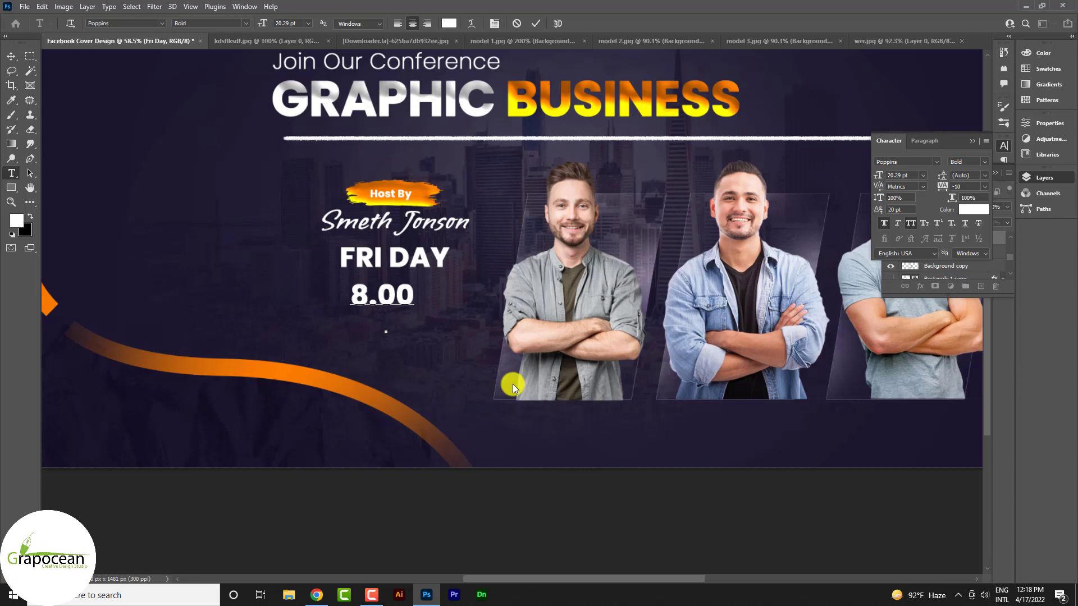
text( PM)
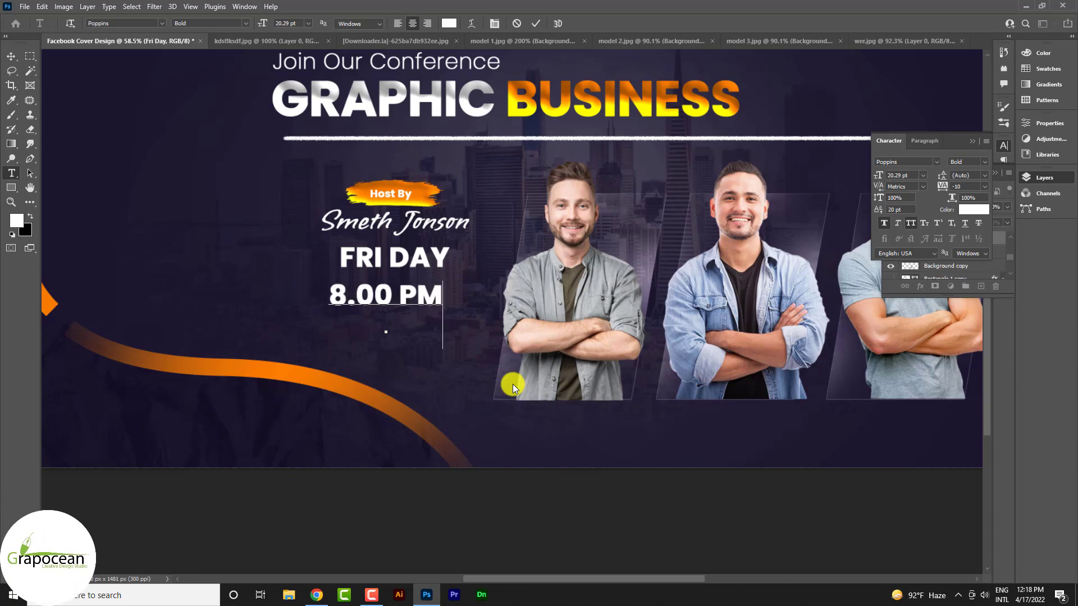
- Style the 8.00 PM text as Poppins Regular at 21 pt
key(ctrl+a)
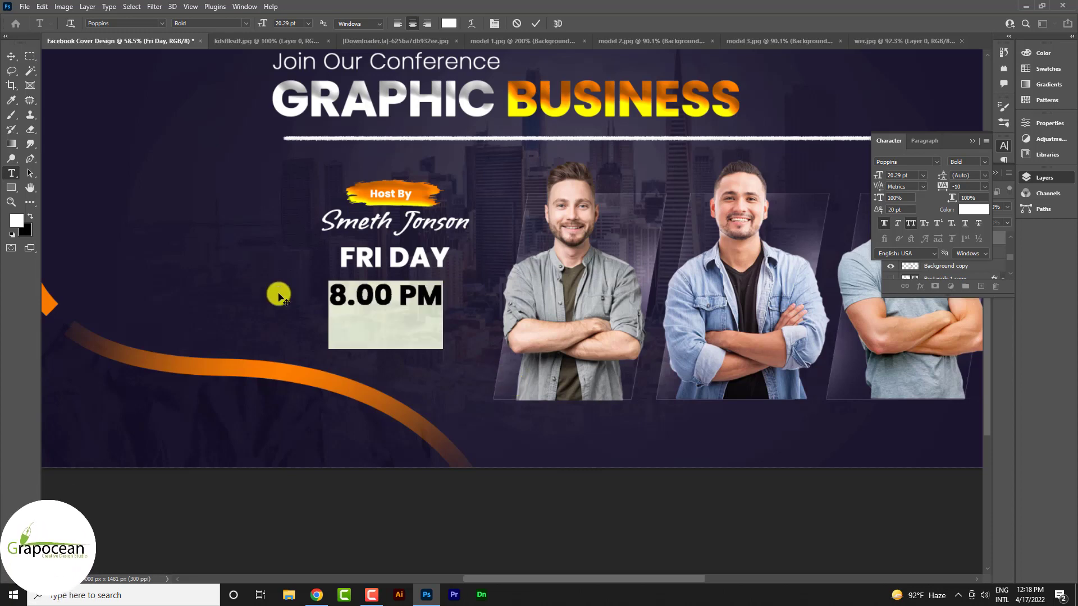
drag(261, 23, 259, 23)
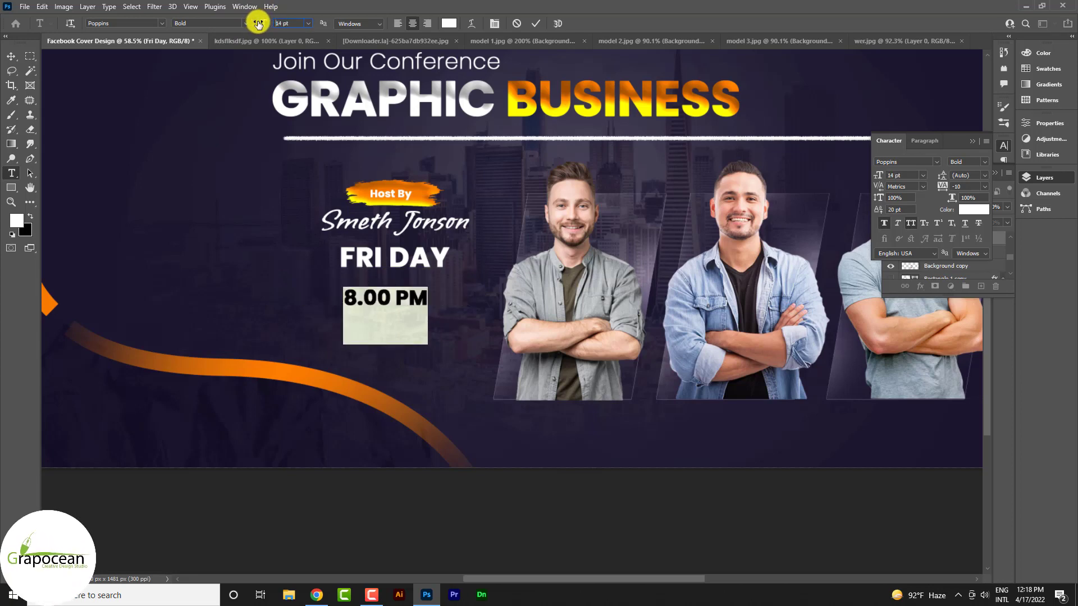
click(246, 23)
click(213, 48)
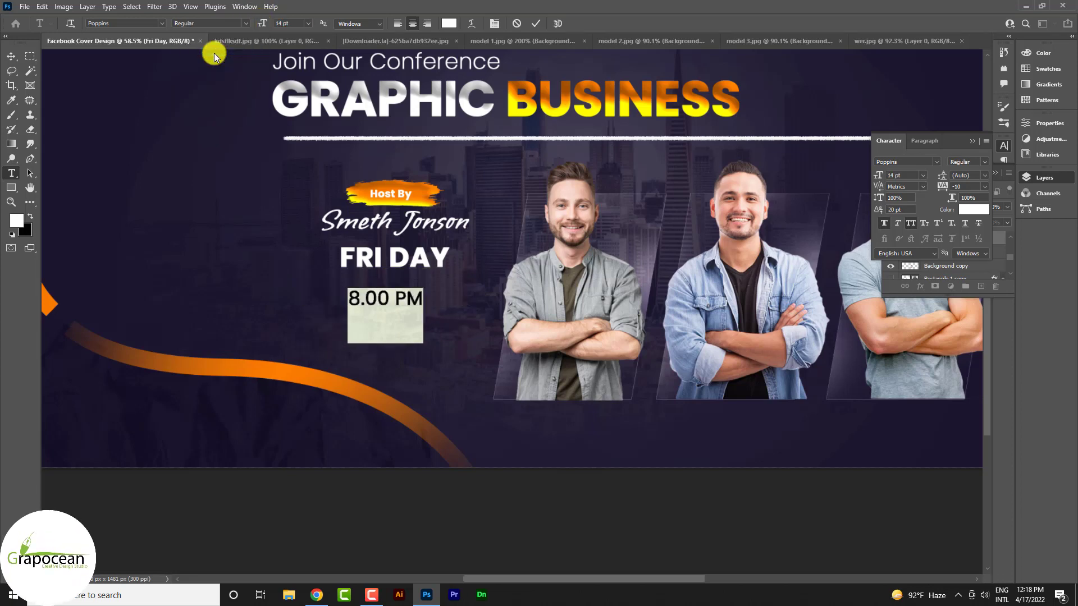
drag(262, 24, 267, 26)
- Nudge 8.00 PM up under FRI DAY and zoom out to show the whole cover
click(11, 56)
drag(378, 292, 387, 297)
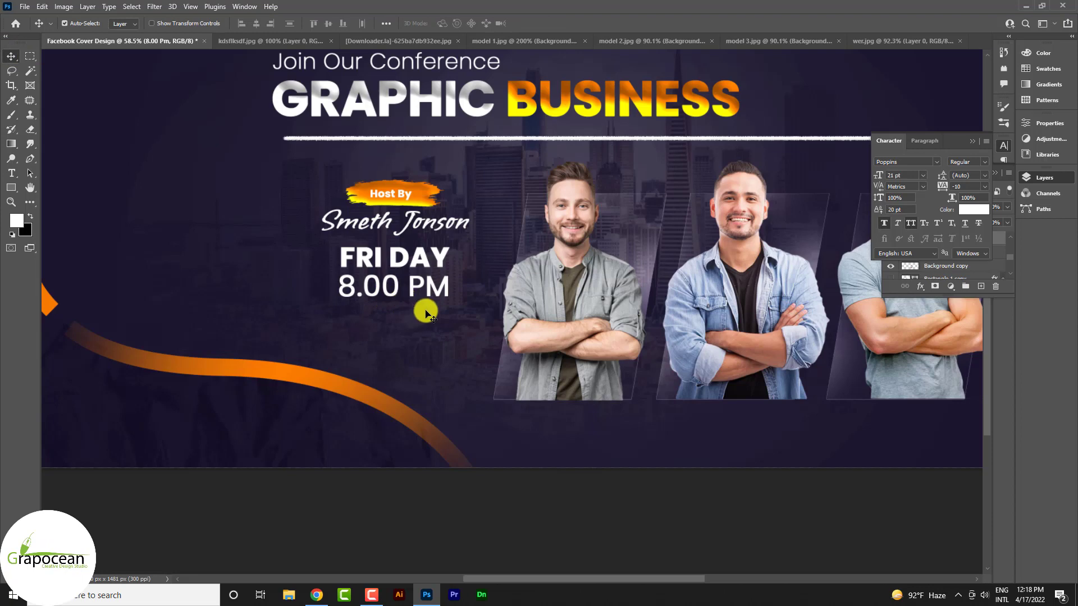
scroll(427, 314, down, 3)
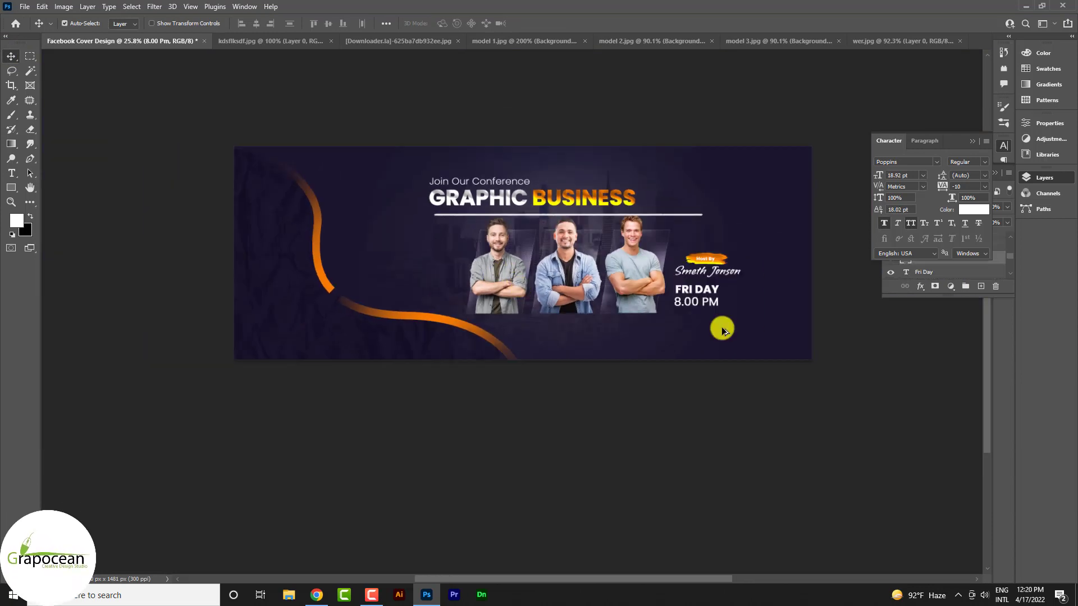
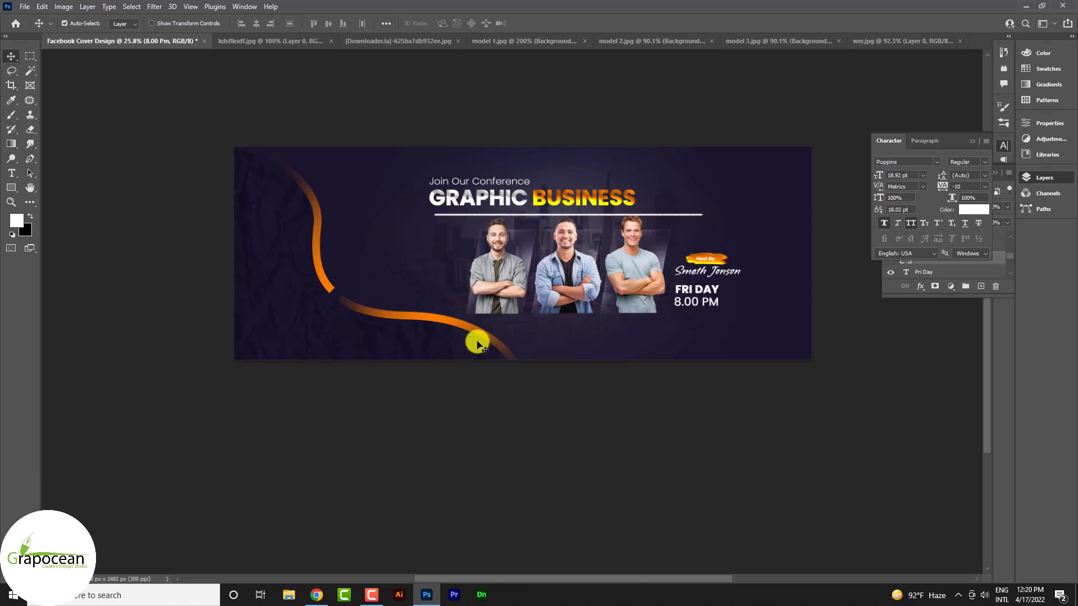
- Duplicate the 'Join Our Conference' text to the lower right and append 'and learn more from it'
scroll(510, 310, up, 2)
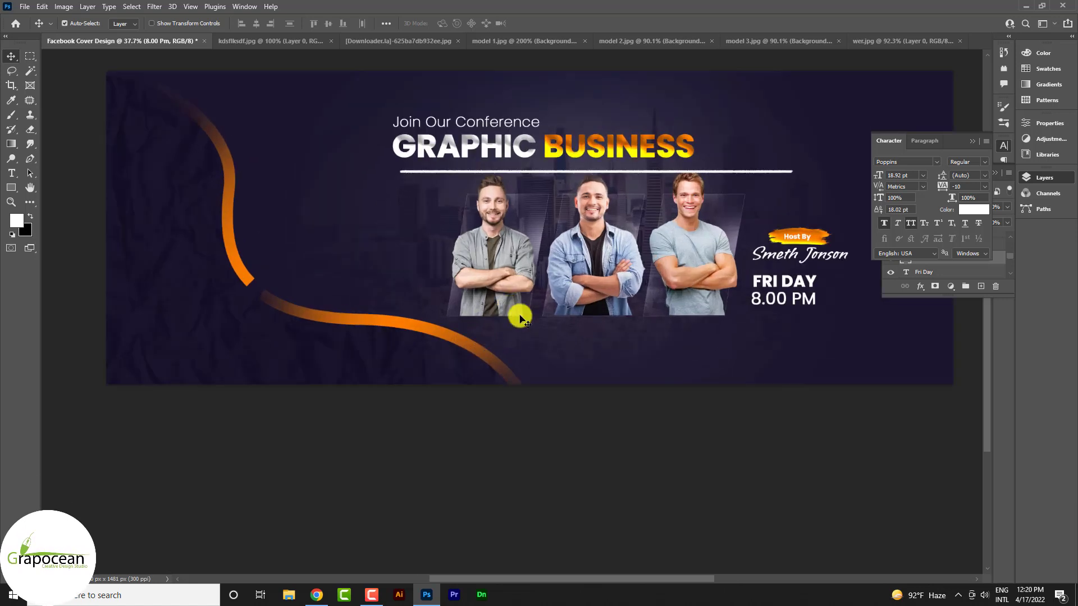
drag(497, 128, 783, 366)
click(11, 173)
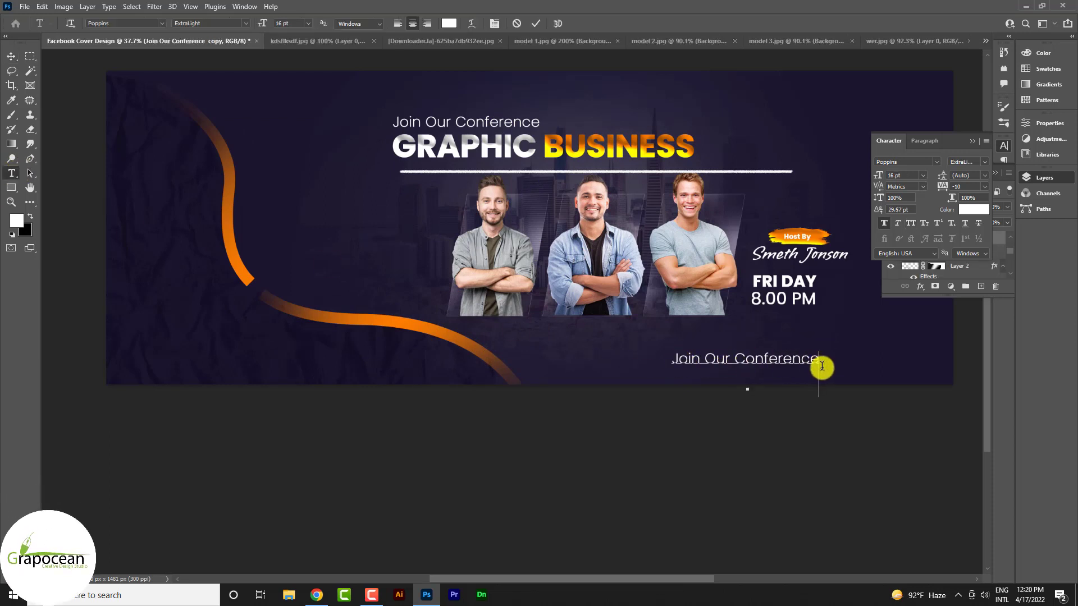
text( and l)
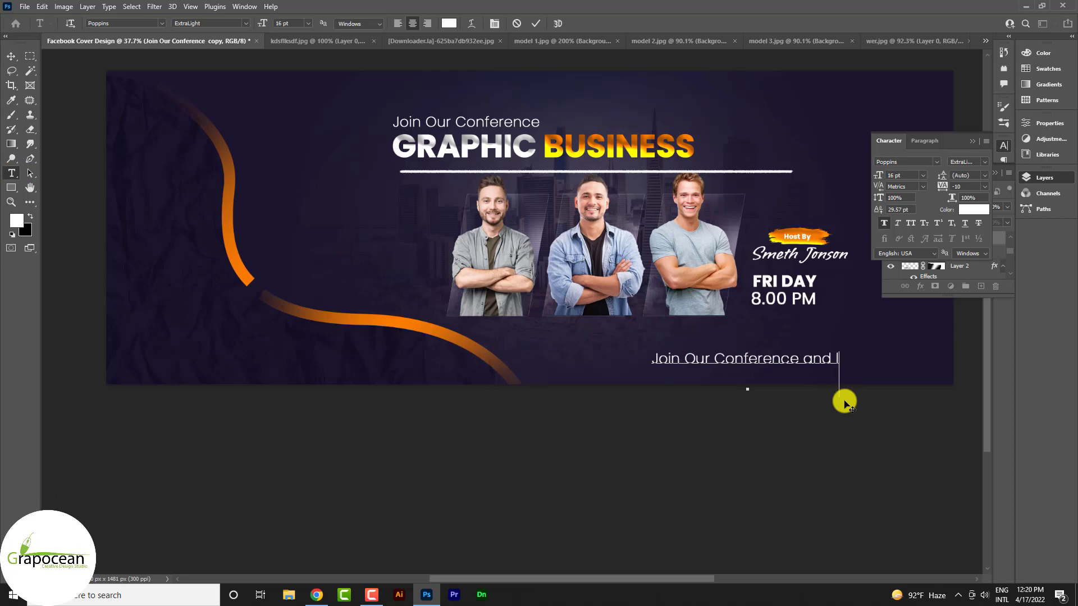
text(earn more)
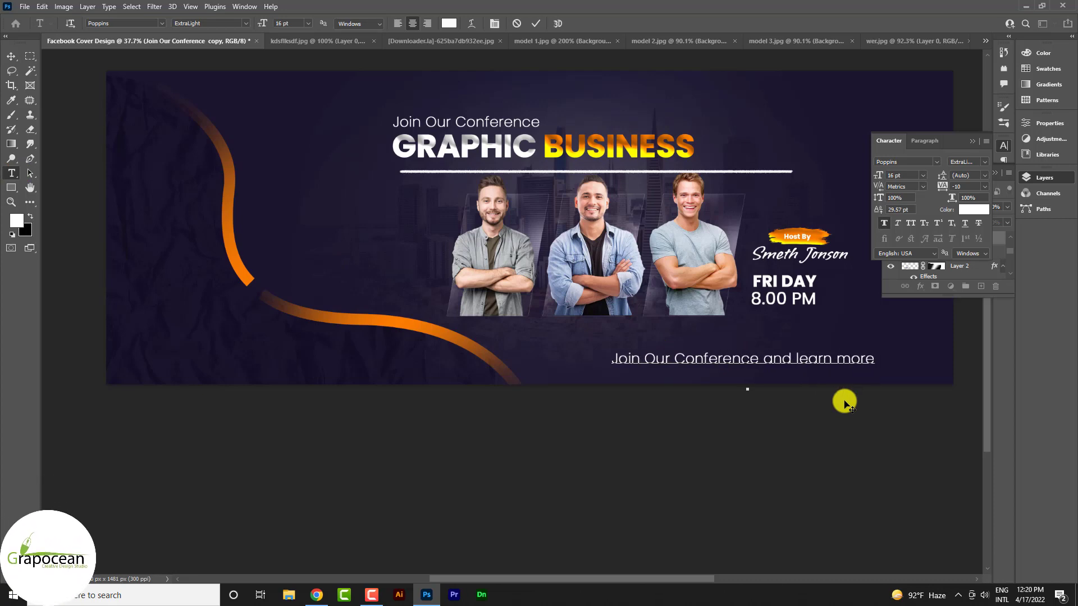
text( fro)
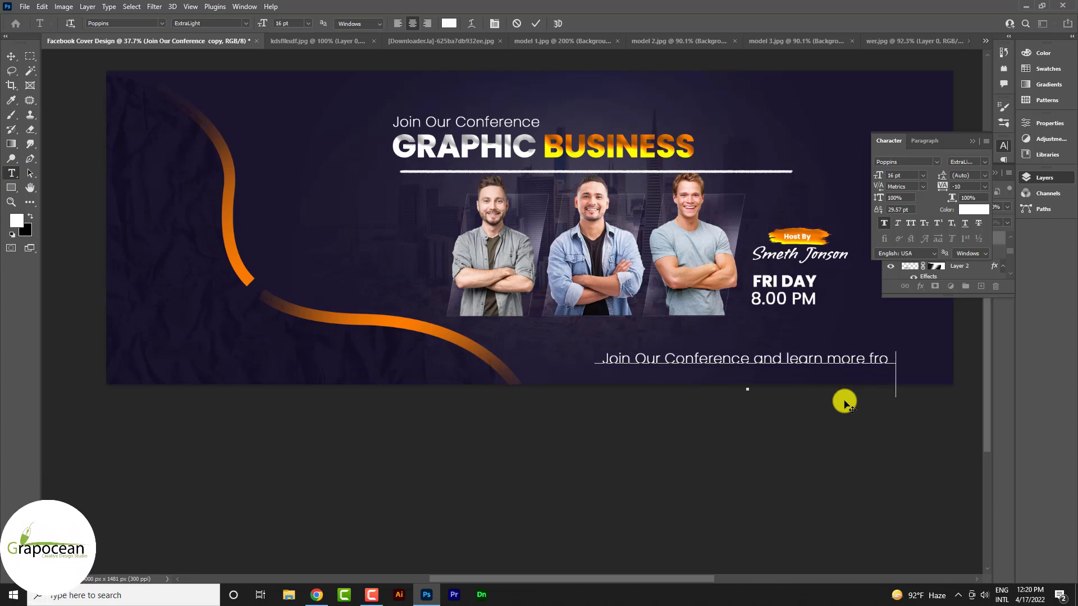
text(m it)
key(BackSpace)
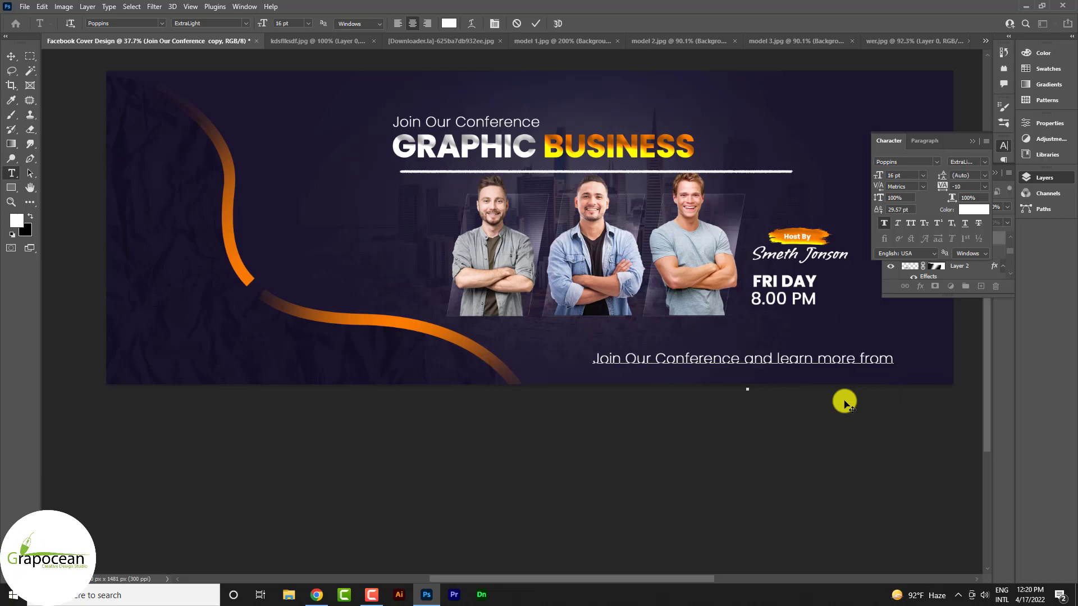
- Finish the footer wording and duplicate the orange curve
text(it)
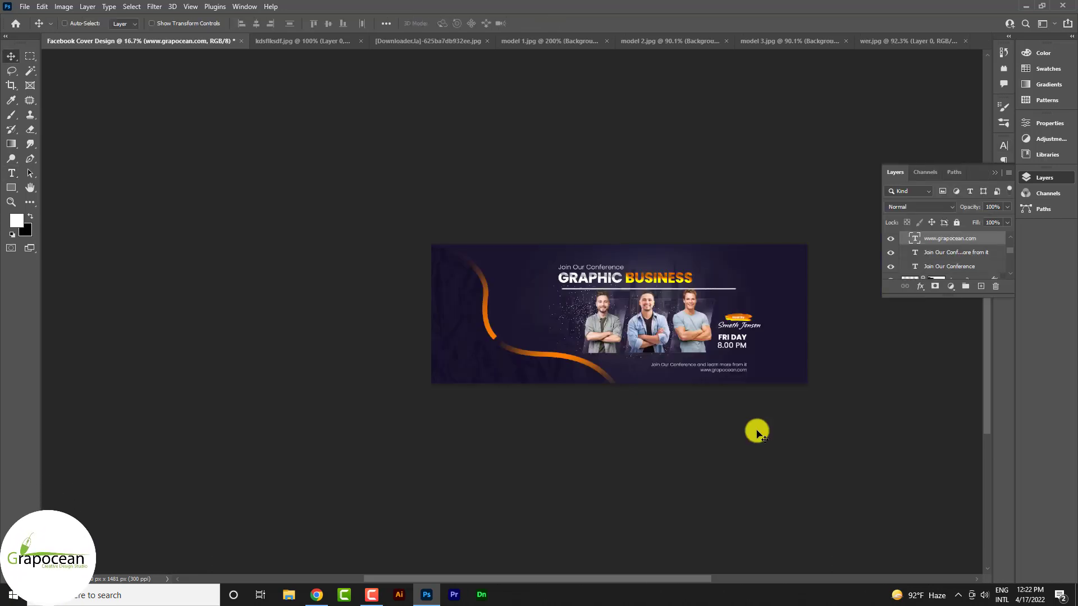
key(ctrl+plus)
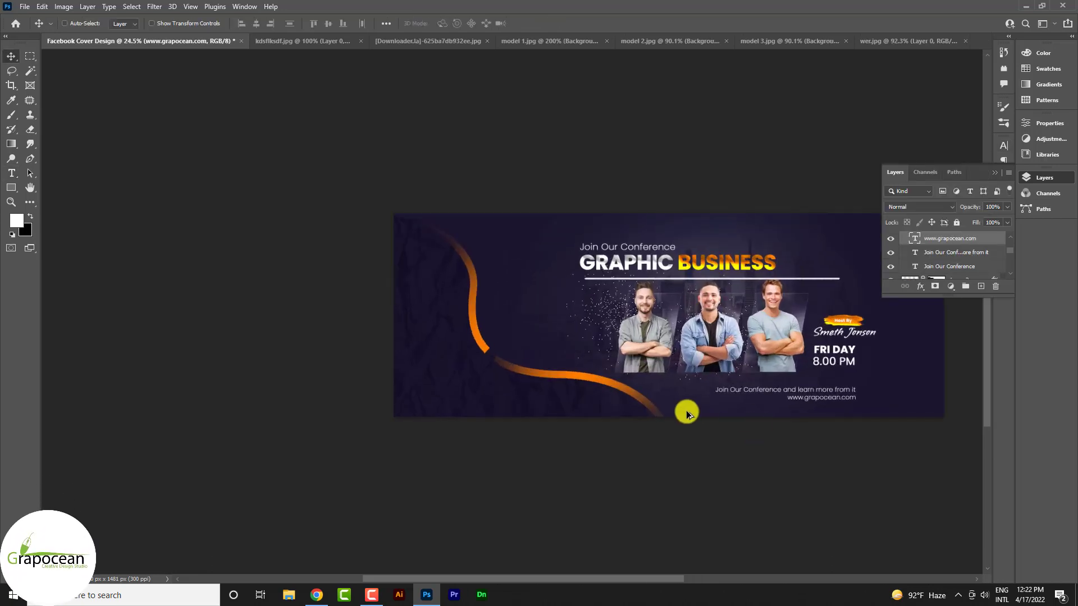
click(475, 330)
mouse_move(475, 329)
mouse_down()
mouse_move(518, 287)
mouse_move(496, 317)
mouse_up()
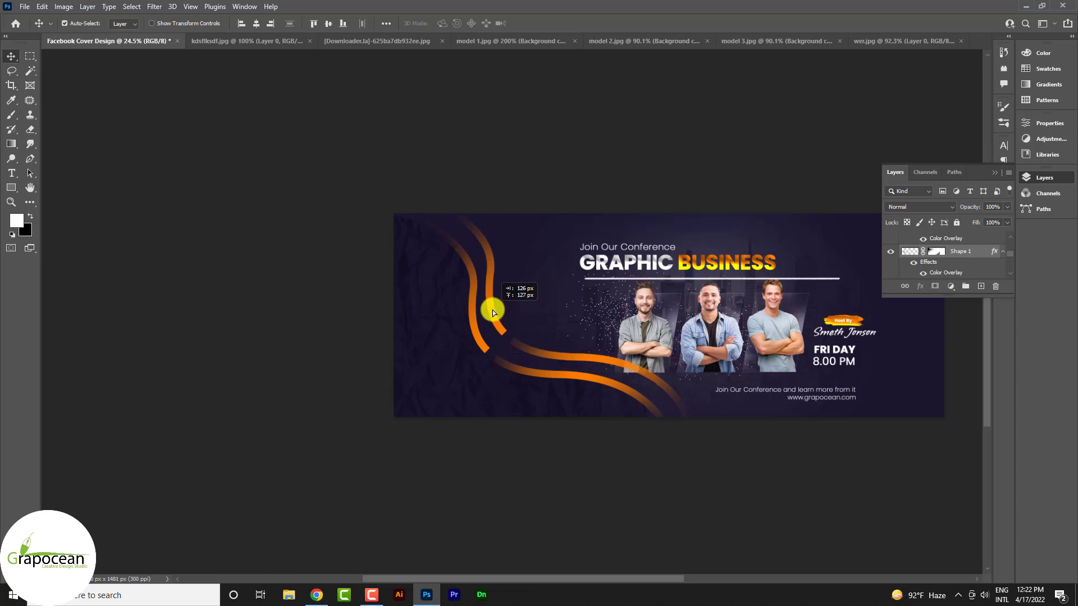
drag(493, 313, 494, 311)
- Rotate the curve copy 90°, scale it to about 66%, and fit it into the top-right corner
key(ctrl+t)
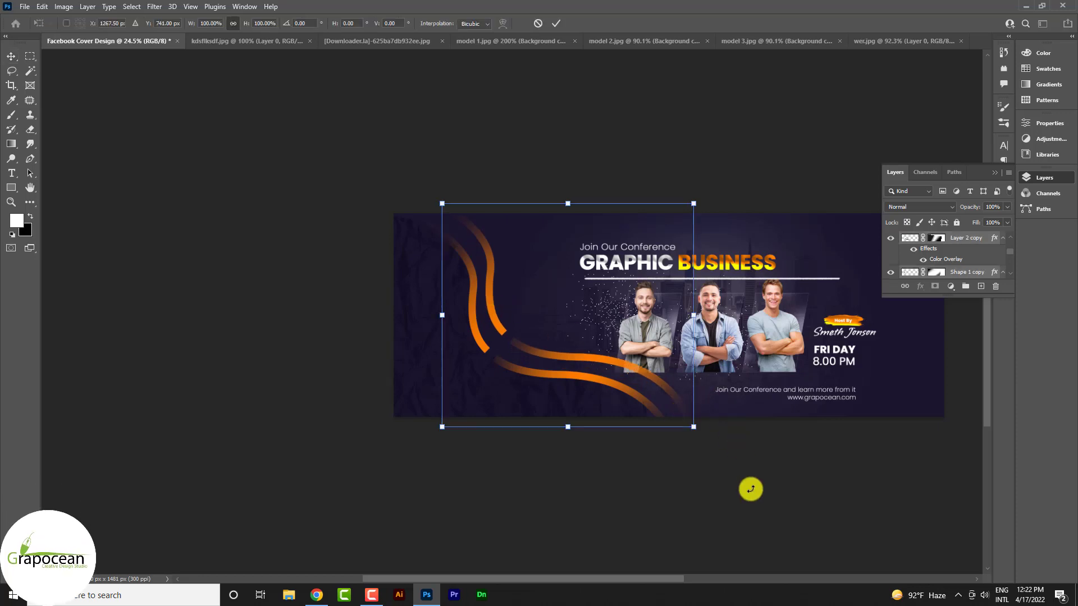
drag(751, 489, 421, 457)
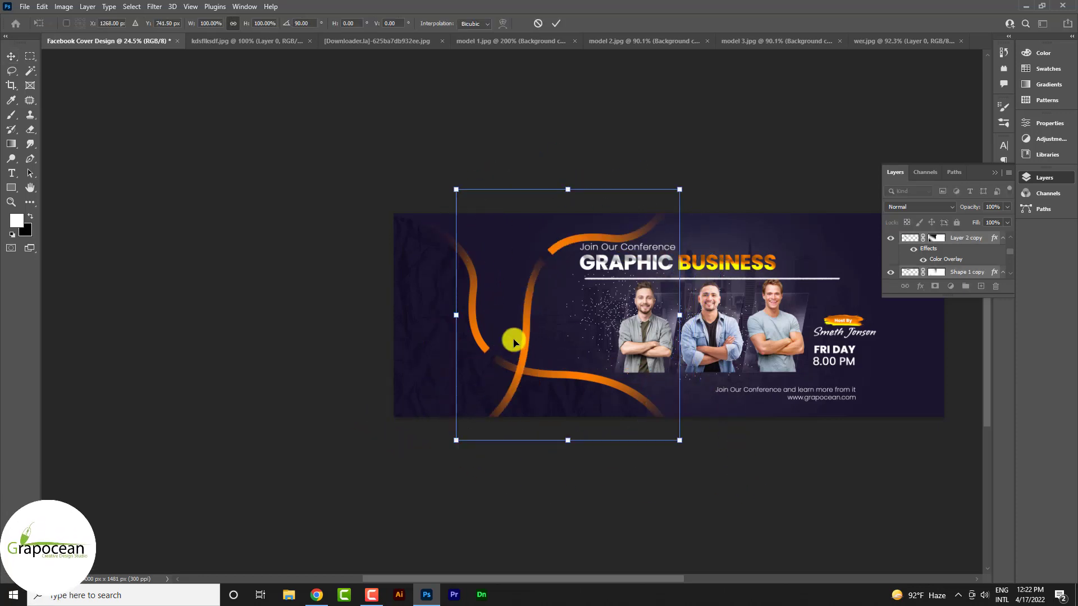
mouse_move(514, 342)
mouse_down()
mouse_move(802, 335)
mouse_move(802, 358)
mouse_move(741, 395)
mouse_up()
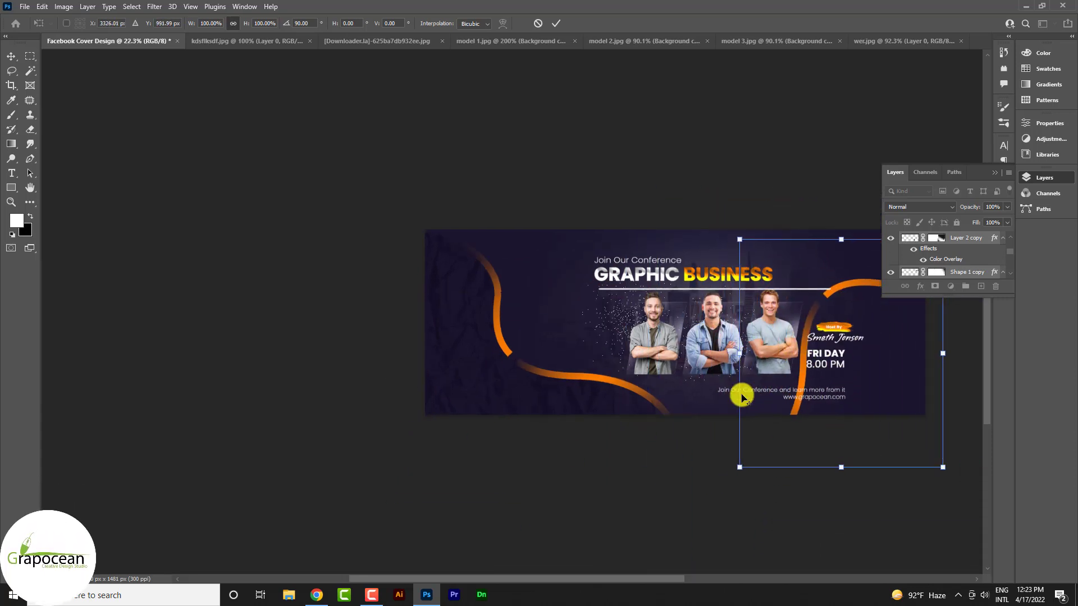
scroll(865, 378, down, 2)
mouse_move(918, 508)
mouse_down()
mouse_move(871, 345)
mouse_move(938, 398)
mouse_up()
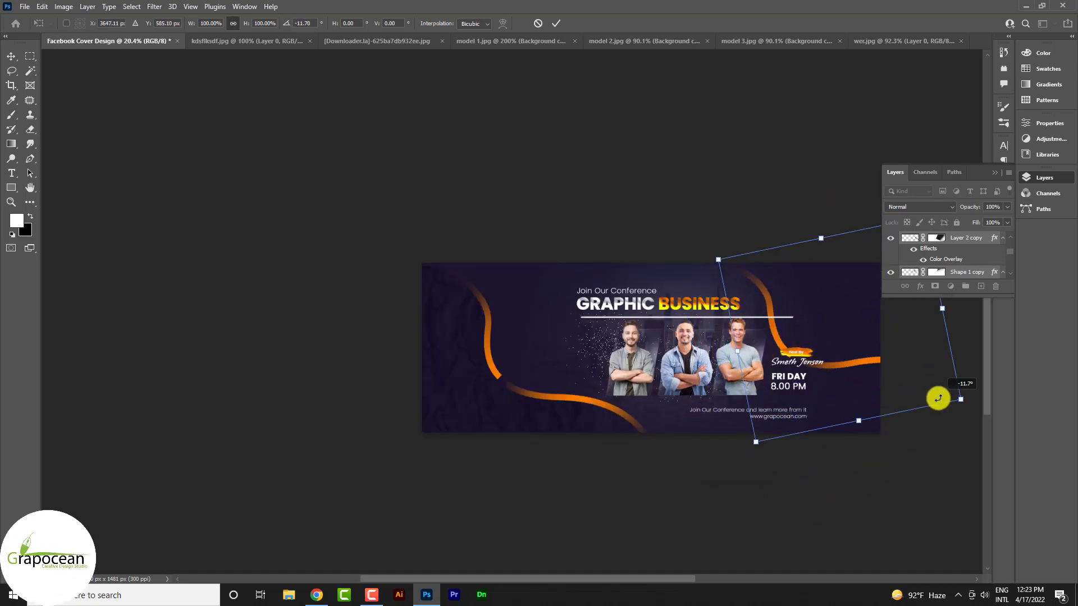
scroll(851, 363, down, 2)
drag(856, 365, 863, 348)
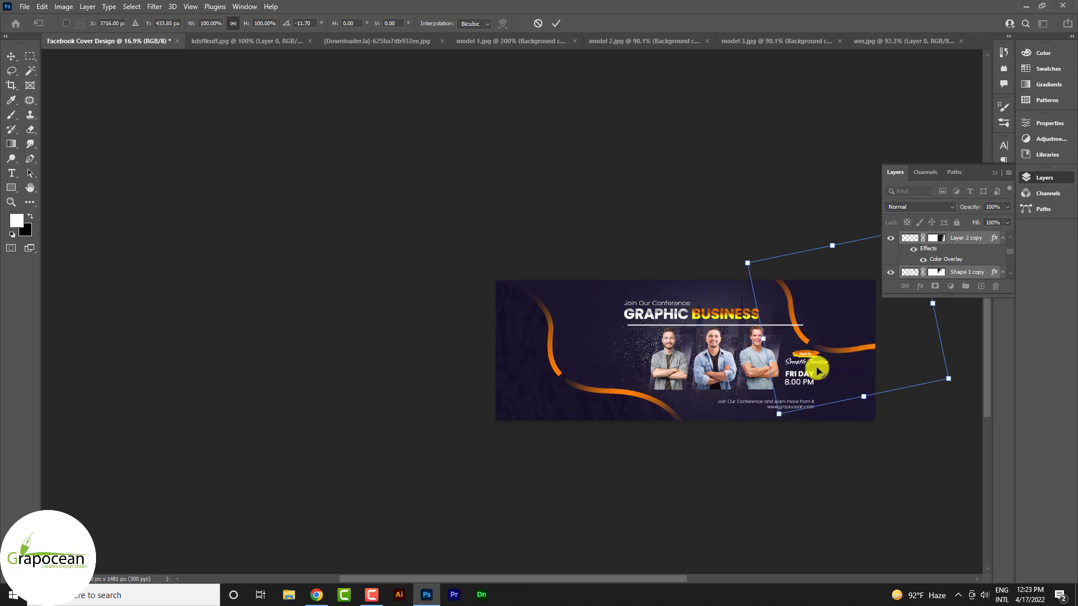
scroll(819, 370, down, 2)
drag(909, 377, 820, 352)
scroll(842, 348, up, 3)
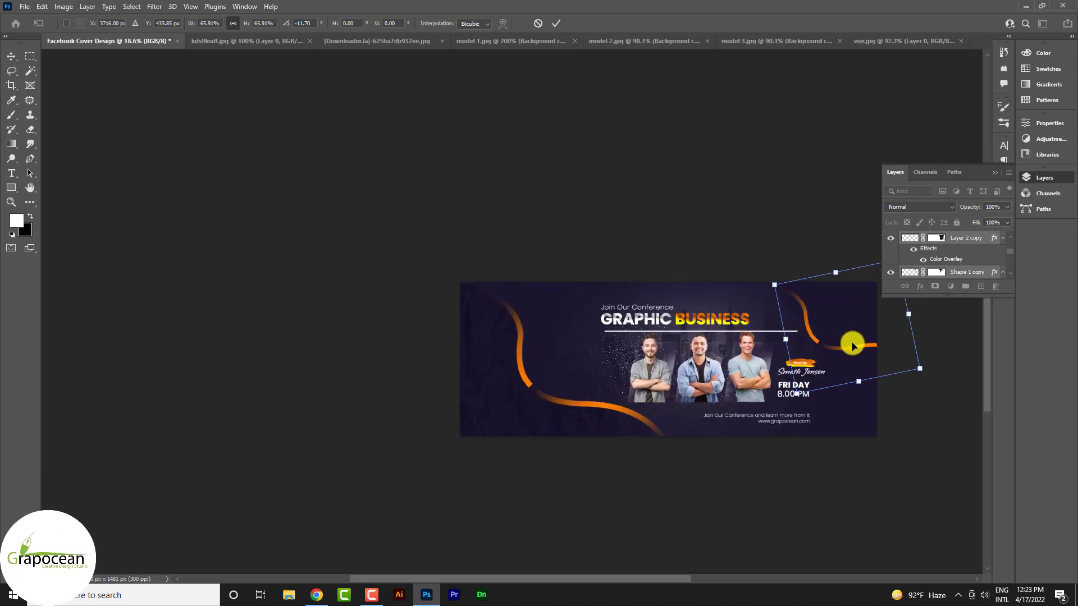
drag(827, 343, 834, 345)
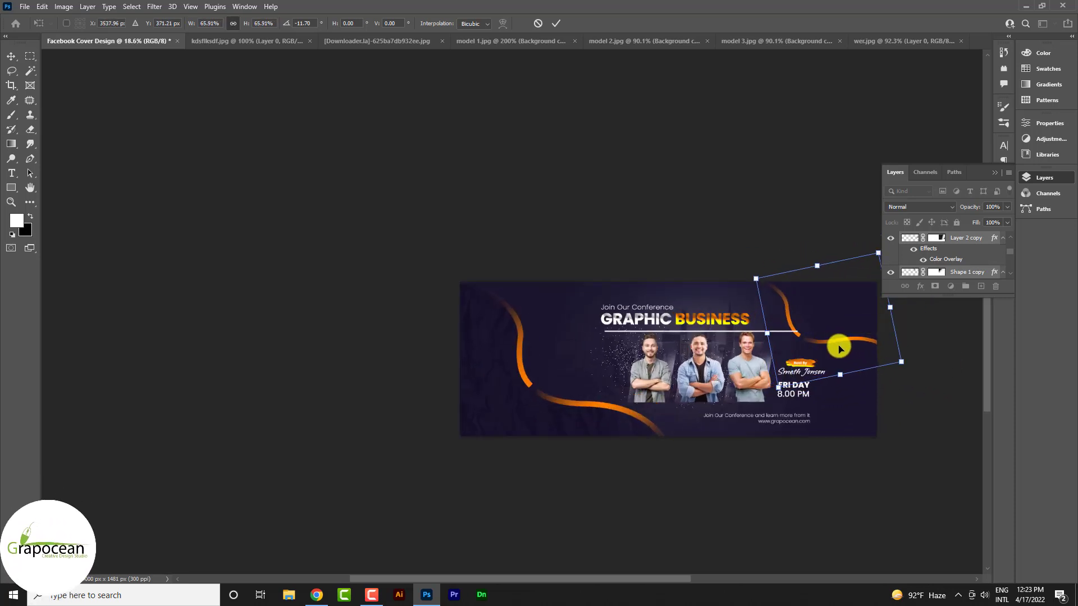
click(557, 25)
- Trace a closed Pen path along the top-right curve, make it a selection, and add a Solid Color fill
scroll(747, 320, up, 3)
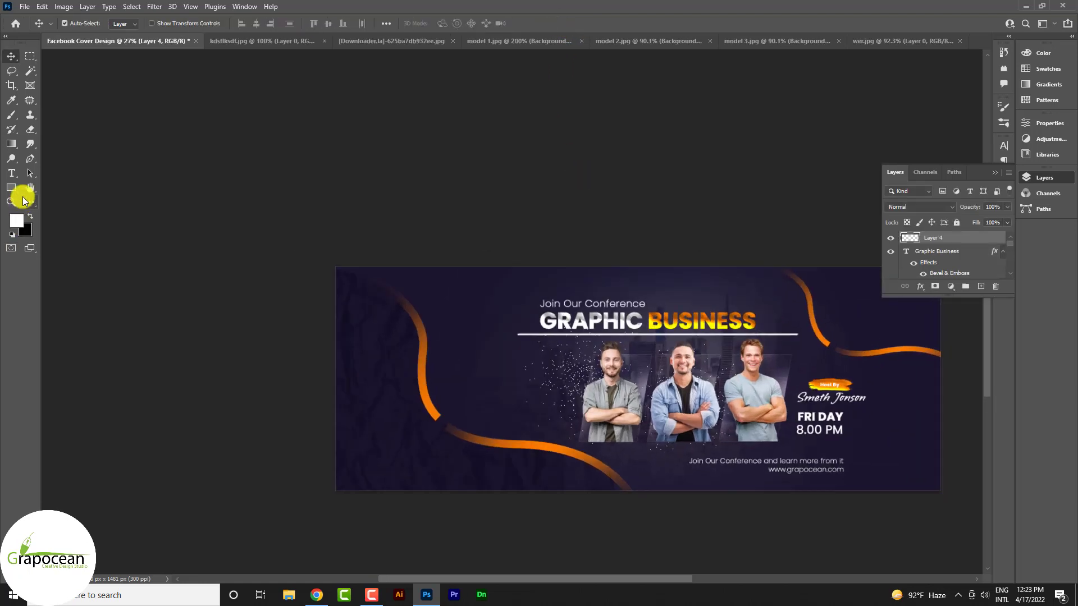
click(30, 159)
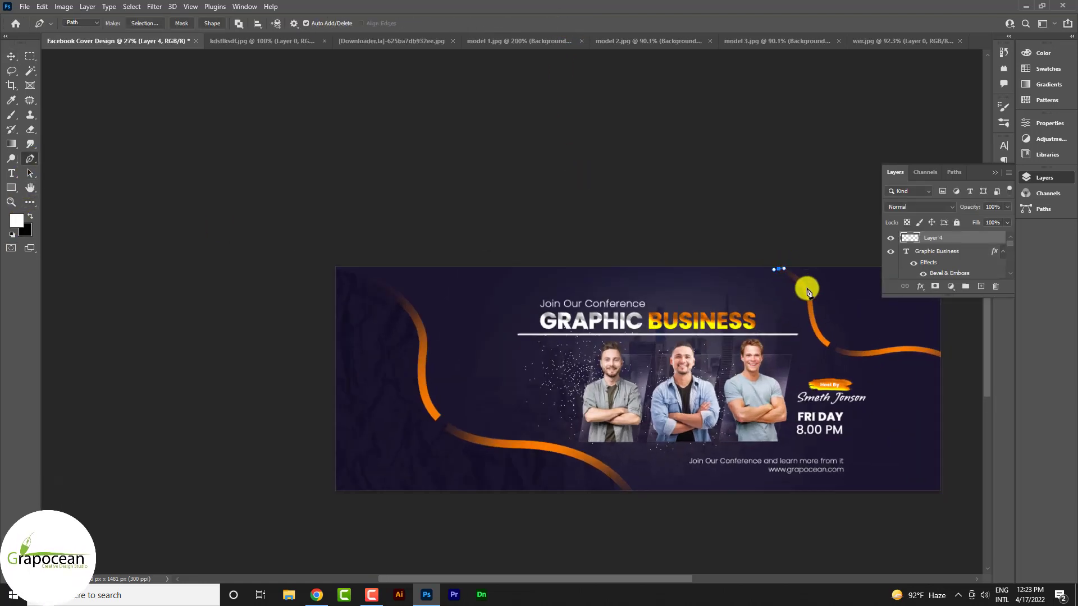
click(769, 257)
drag(806, 291, 820, 325)
drag(897, 358, 975, 377)
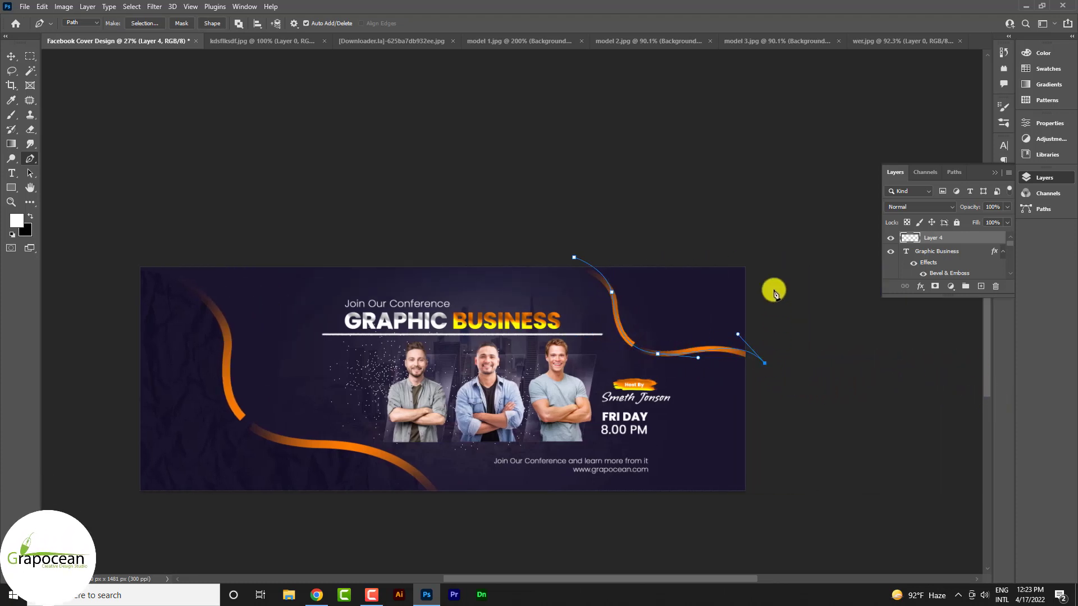
drag(738, 334, 747, 227)
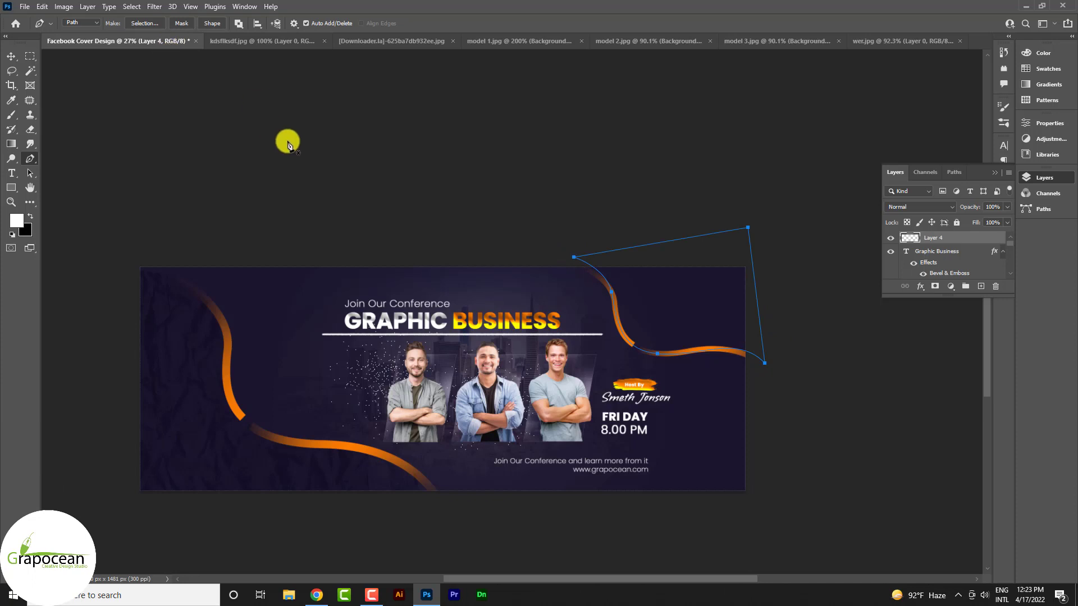
key(ctrl+Return)
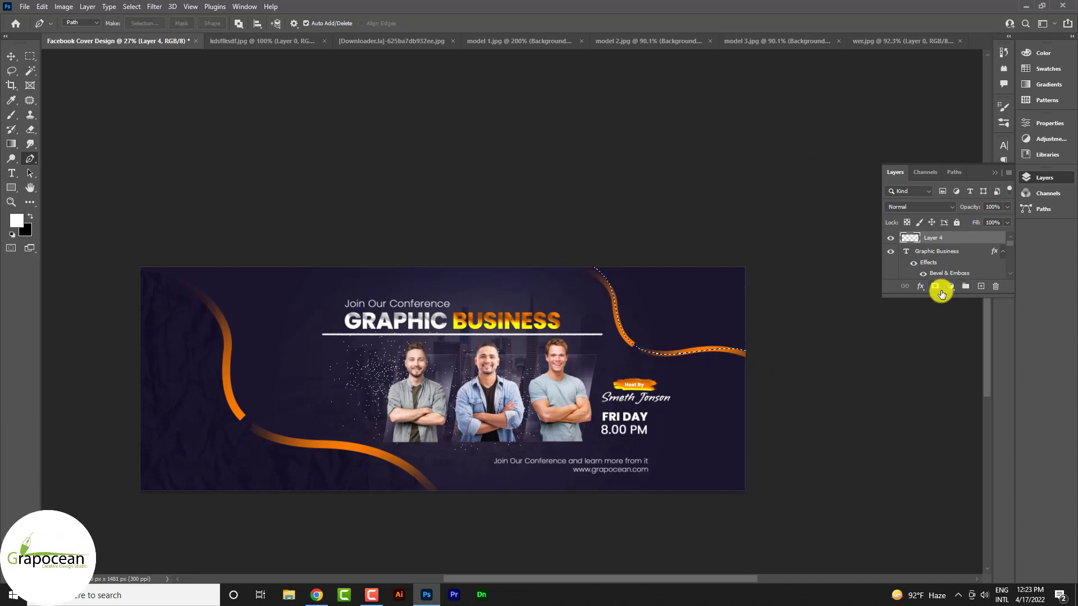
click(941, 291)
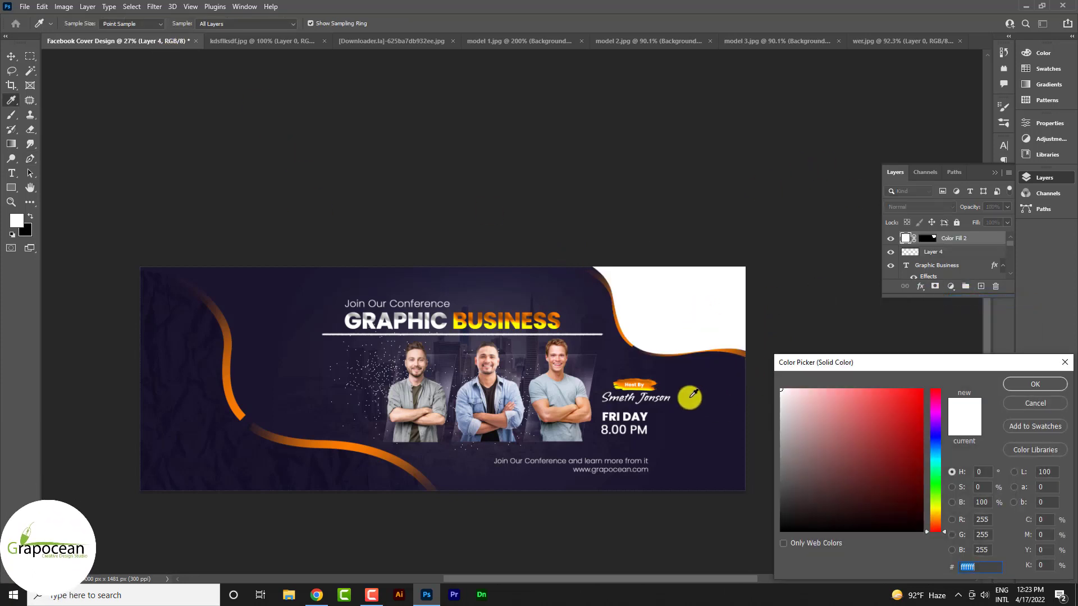
- Set Color Fill 2 to an orange sampled from the curve and reorder it in the layer stack
click(521, 324)
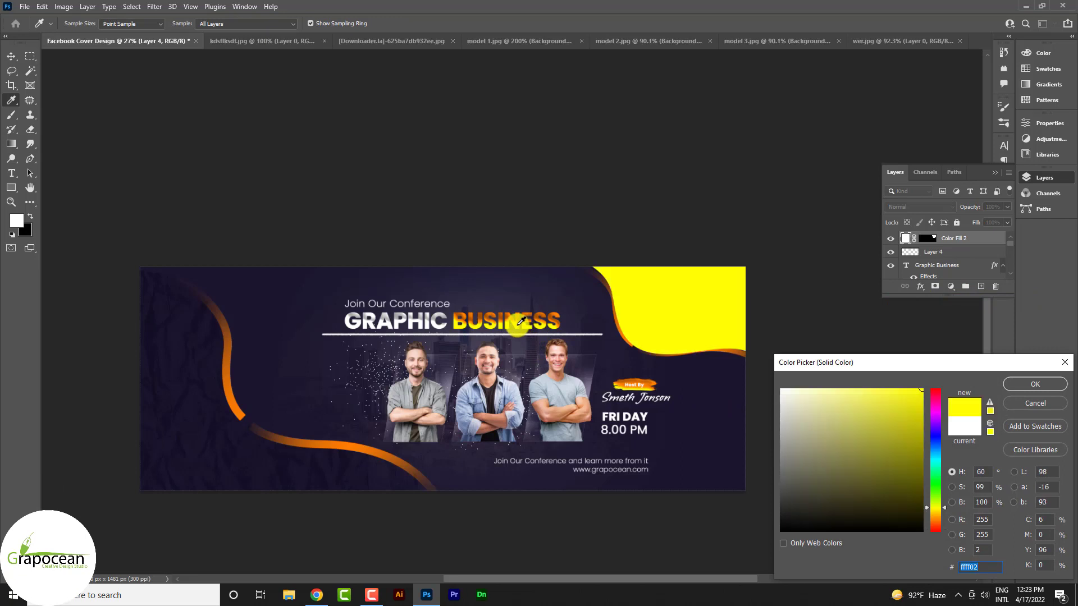
click(480, 321)
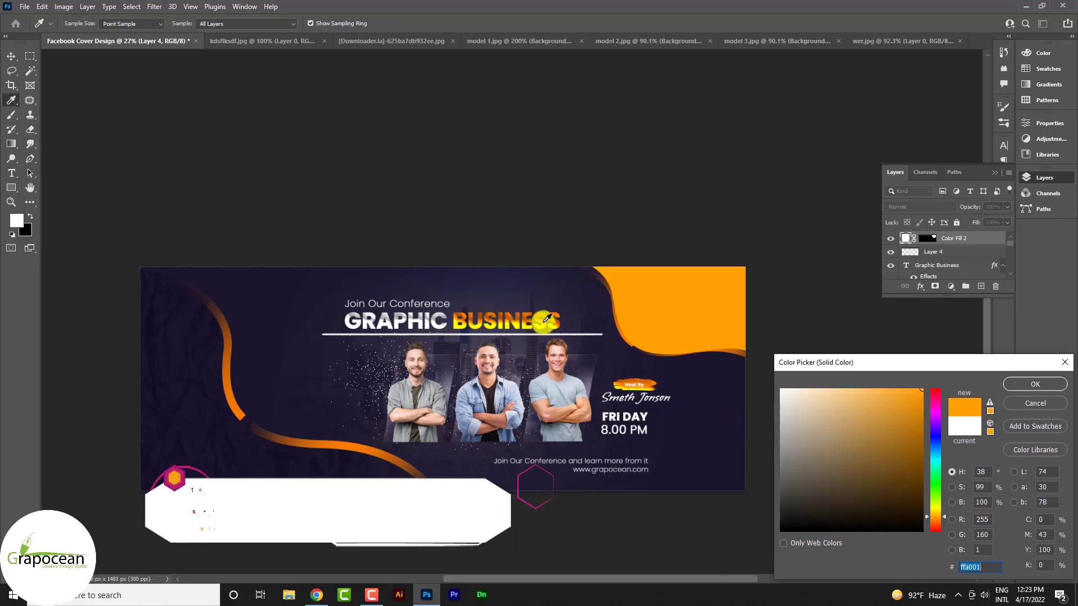
click(1038, 385)
drag(954, 238, 952, 294)
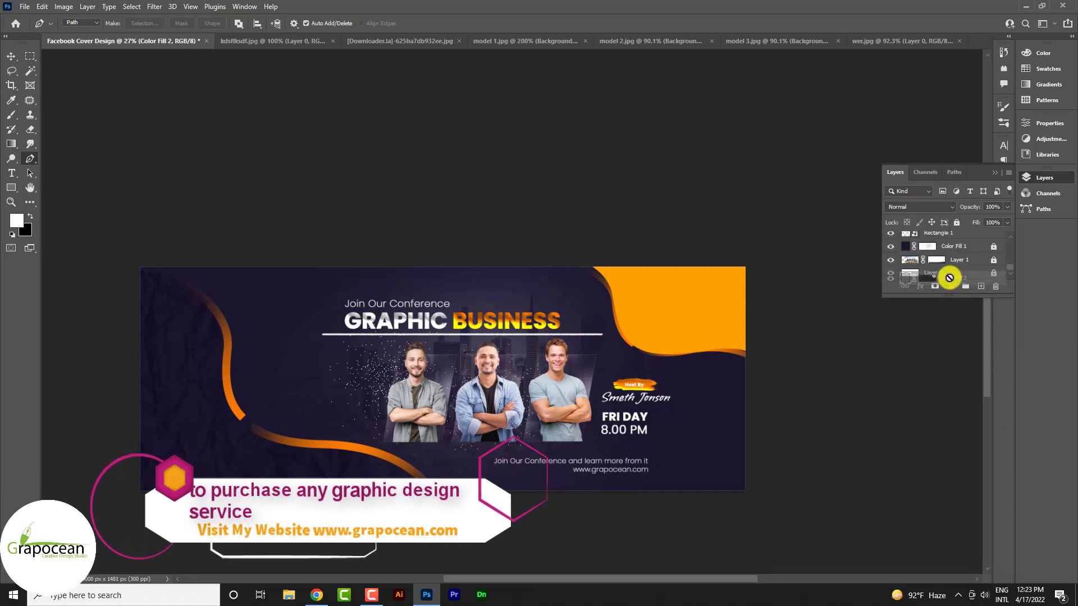
drag(951, 295, 935, 270)
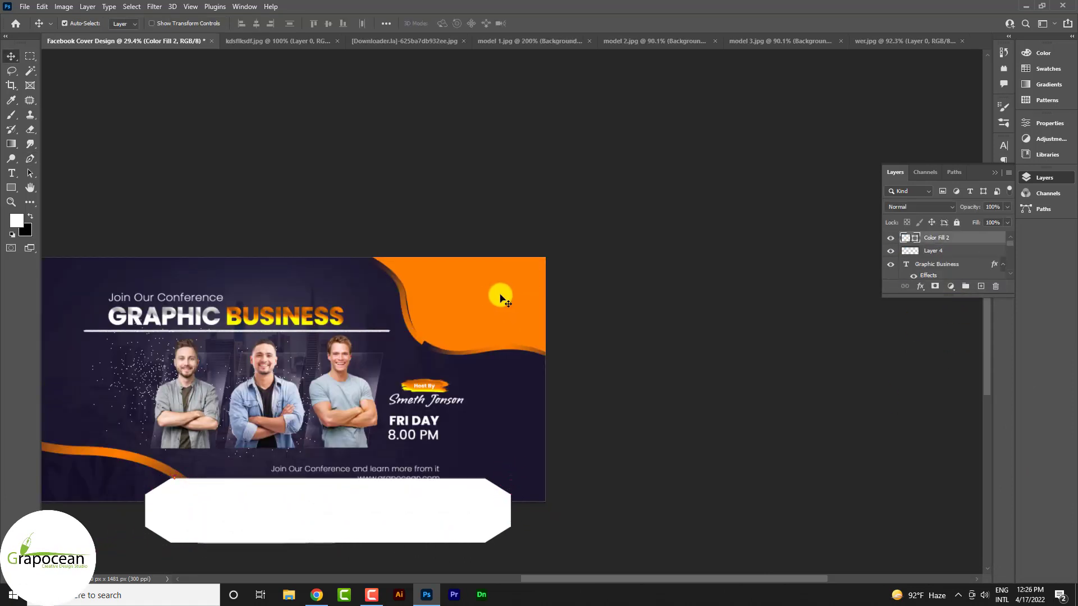
- Lower the Color Fill 2 corner shape's opacity to 50%
key(5)
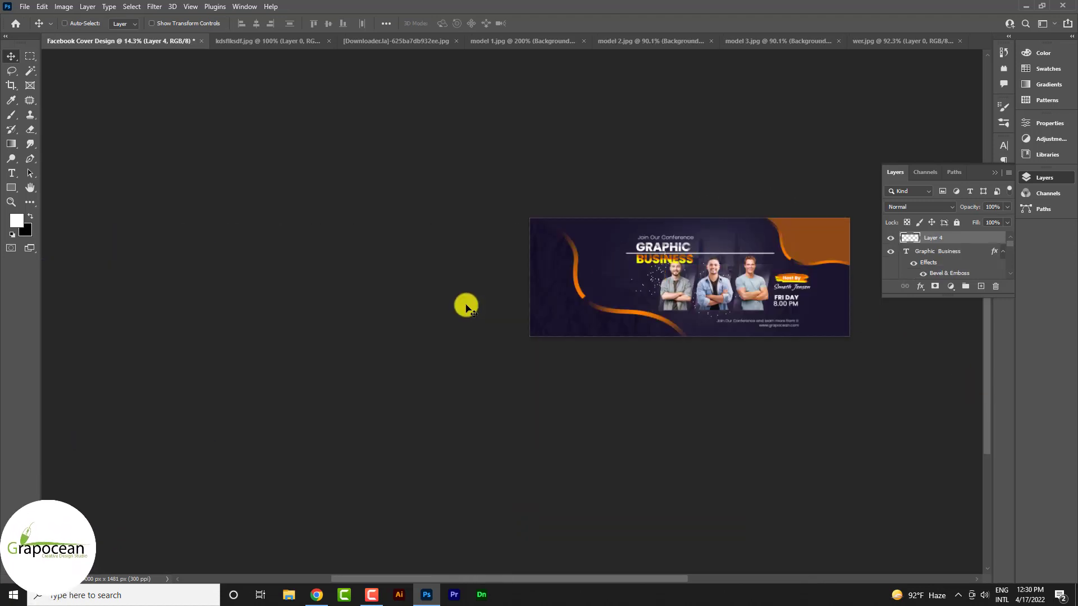
scroll(831, 317, up, 3)
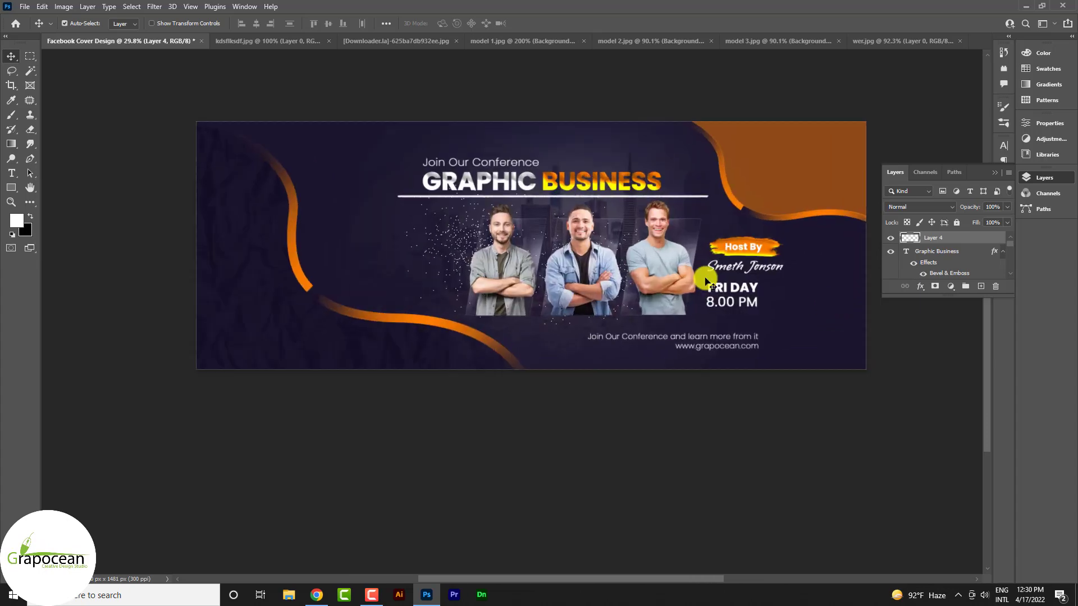
scroll(705, 270, down, 2)
scroll(638, 325, up, 2)
scroll(592, 321, down, 2)
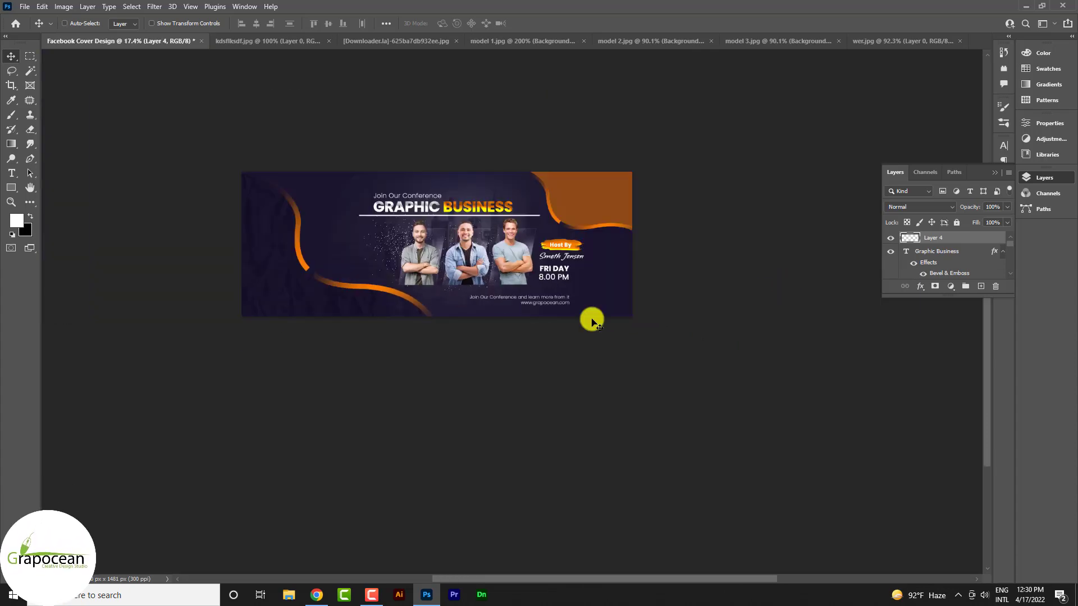
- Nudge the lower orange curve slightly down and to the right
mouse_move(355, 296)
mouse_down()
mouse_move(306, 281)
mouse_move(355, 294)
mouse_move(323, 247)
mouse_up()
drag(352, 308, 379, 318)
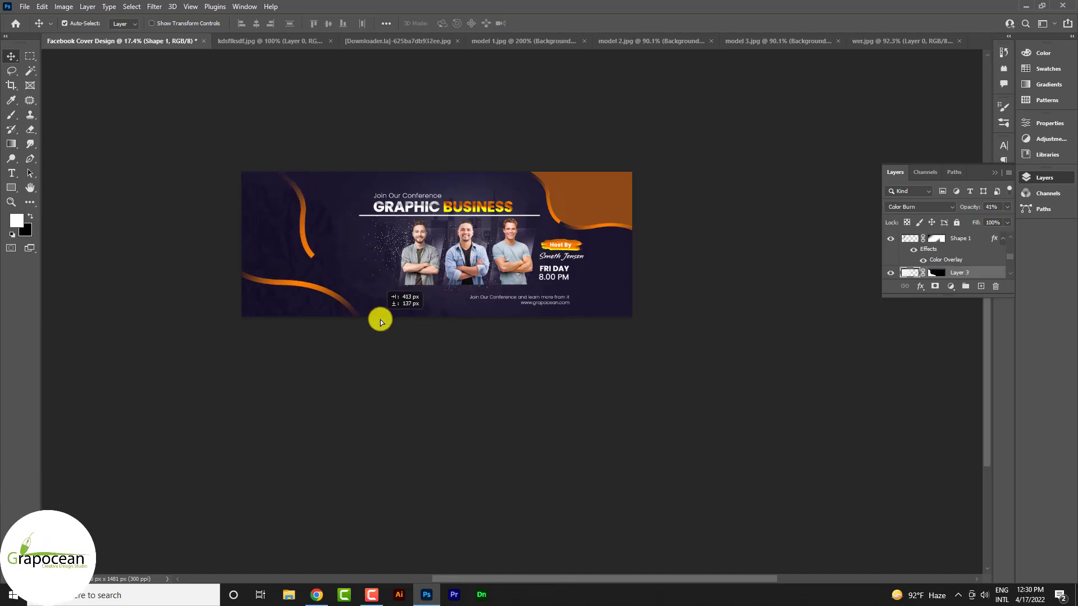
scroll(490, 397, up, 1)
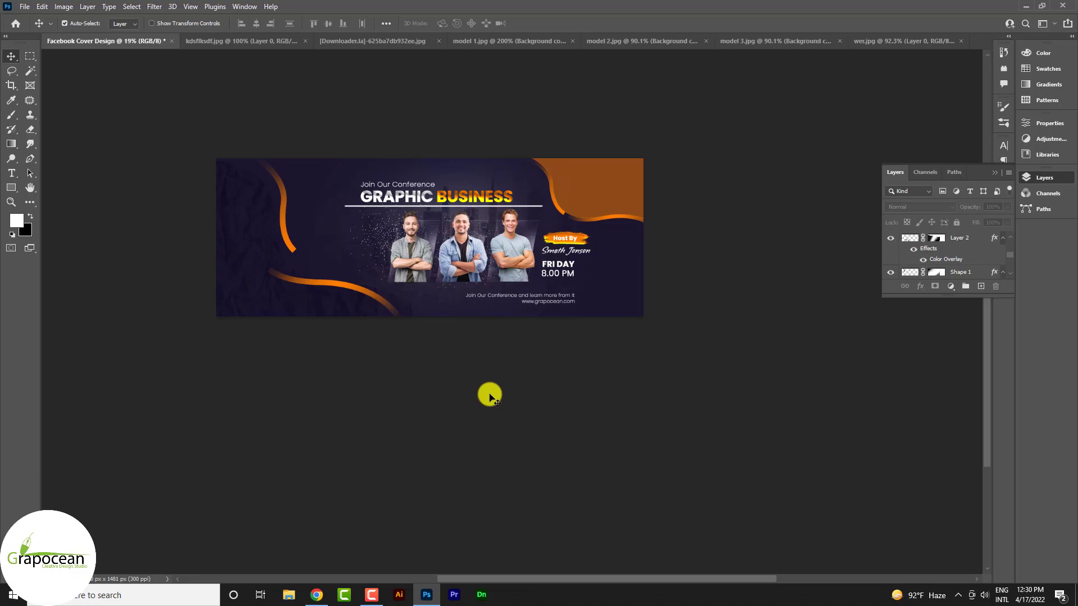